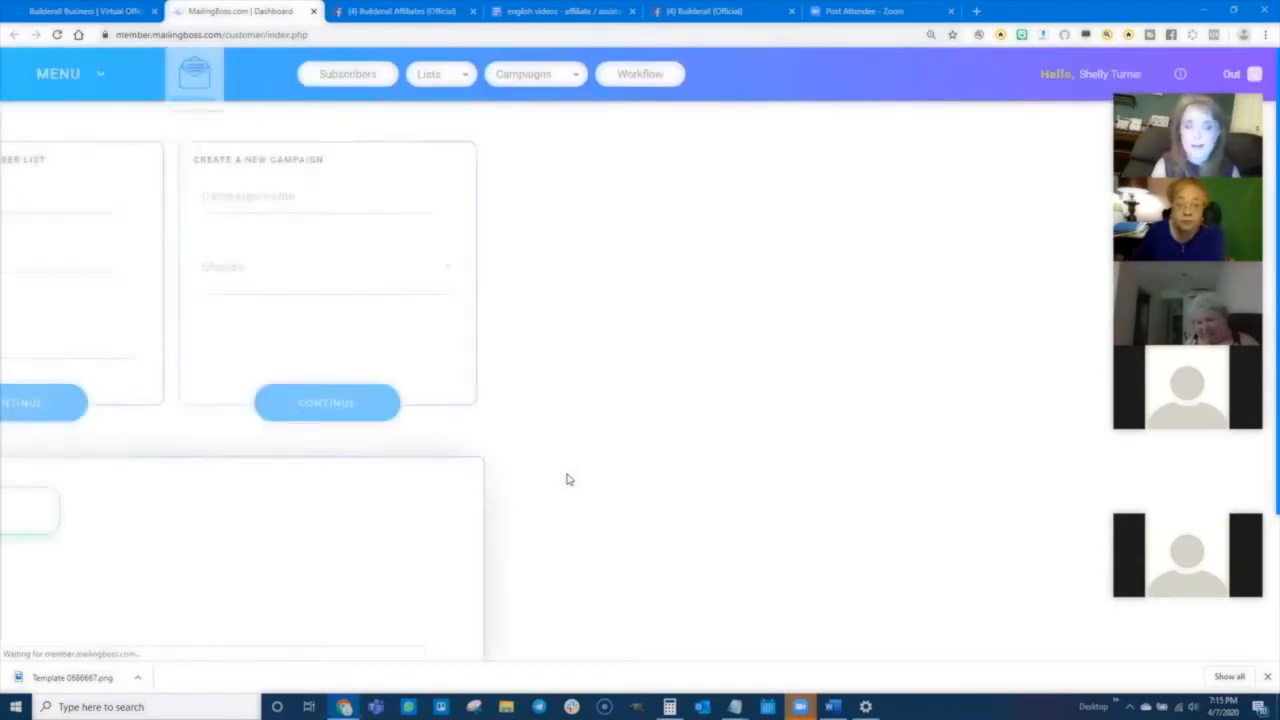
- Open the My templates list from the menu and scroll through the saved email templates
click(65, 72)
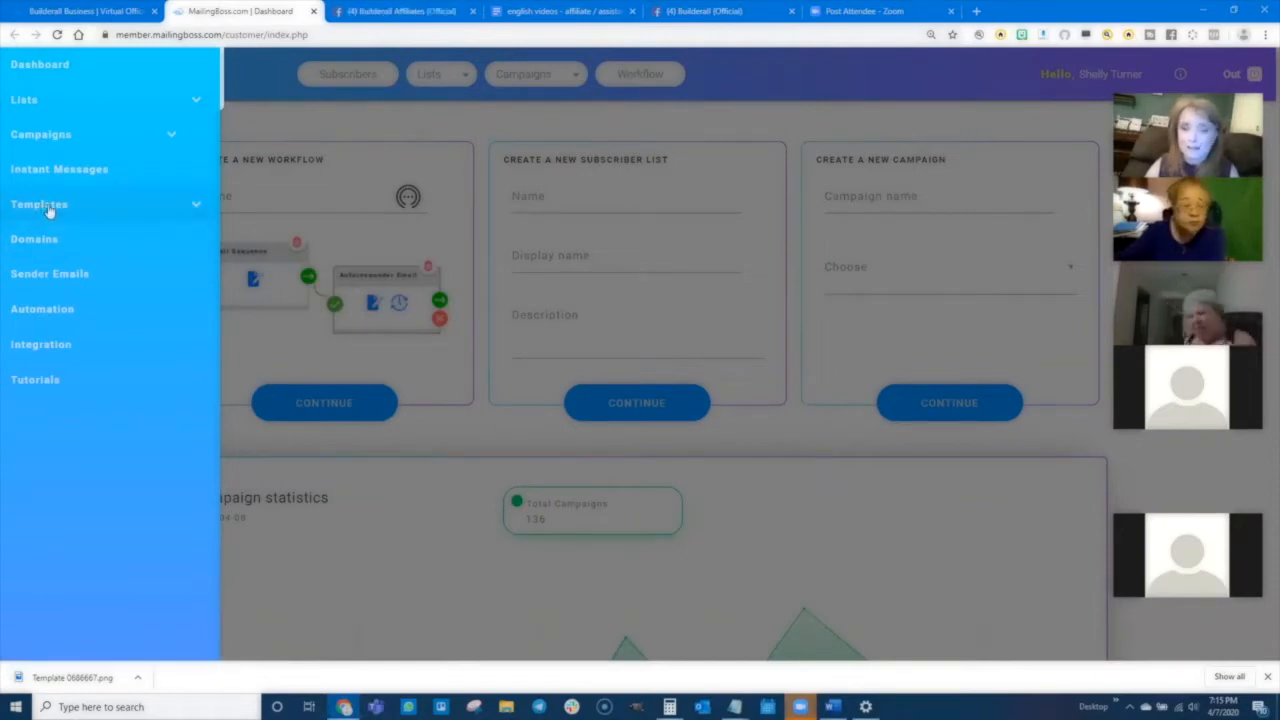
click(46, 206)
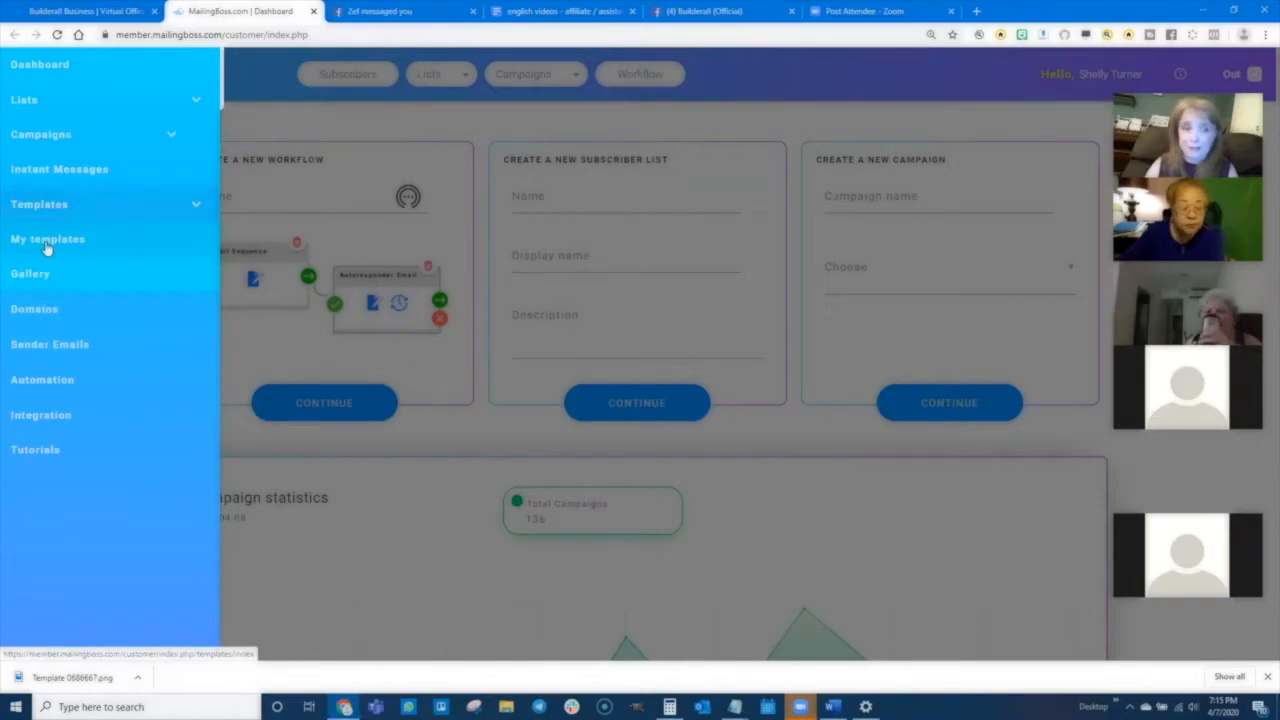
click(46, 243)
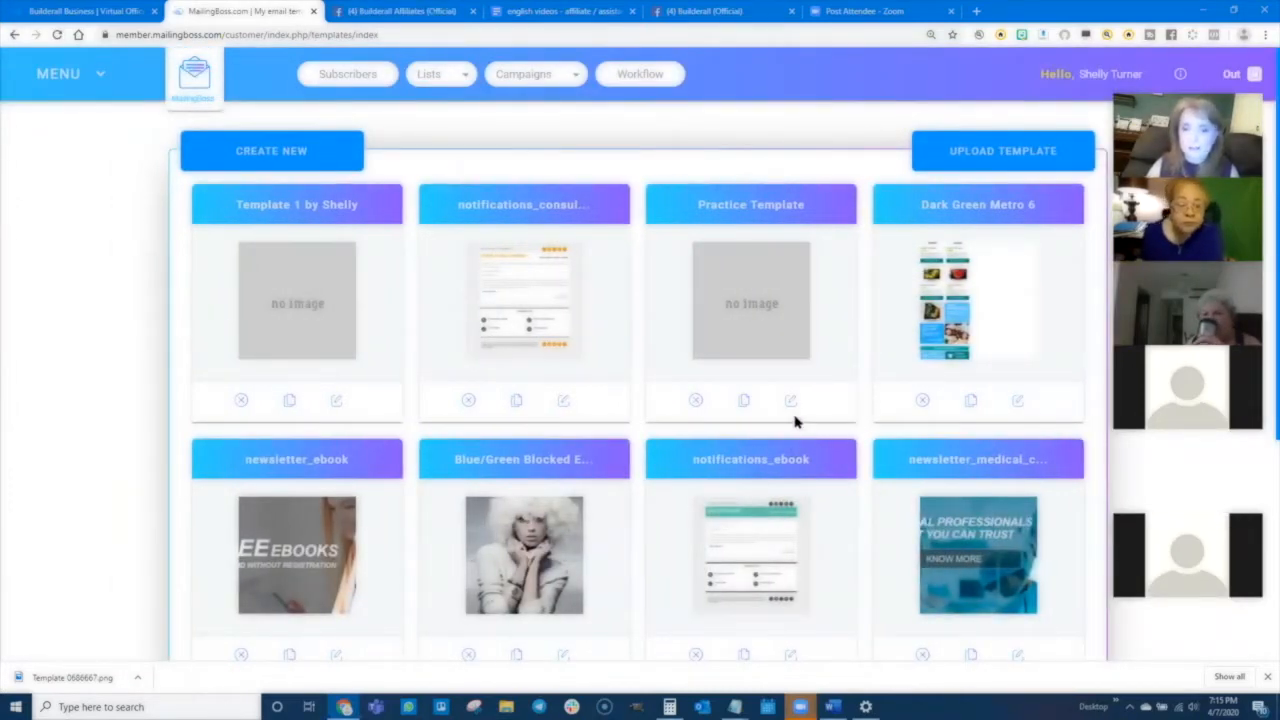
scroll(766, 494, down, 3)
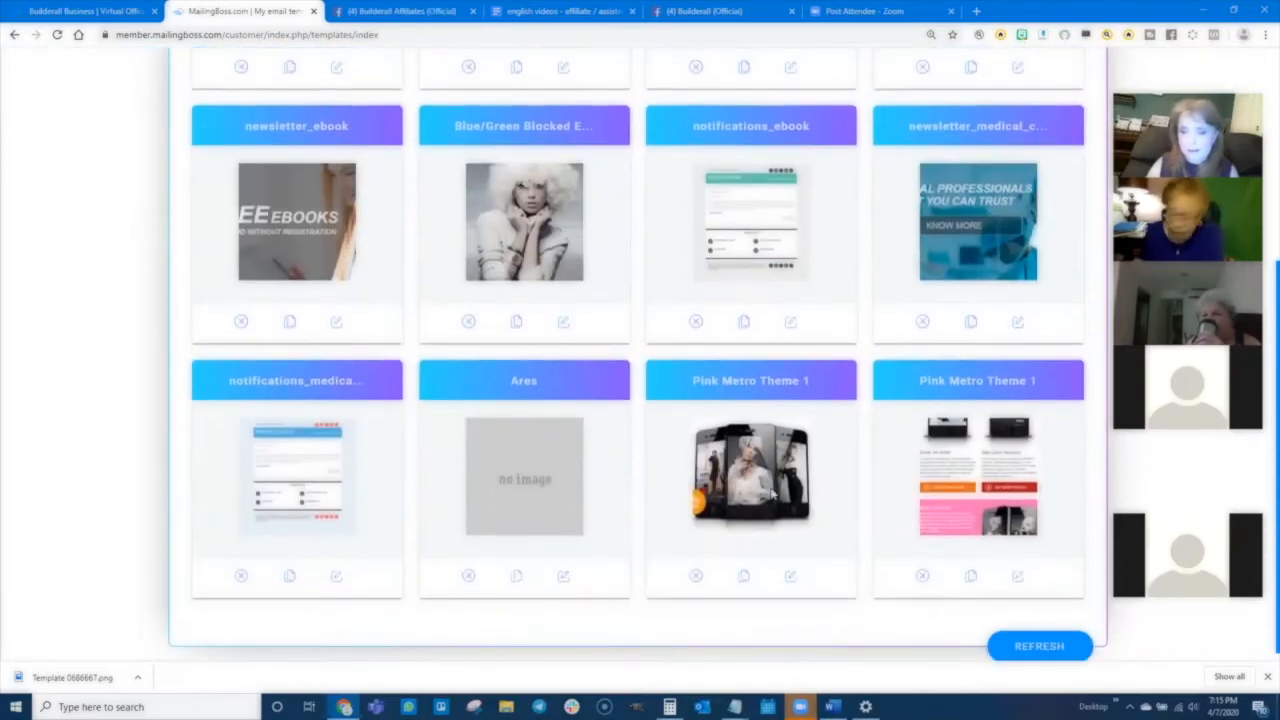
scroll(772, 494, up, 4)
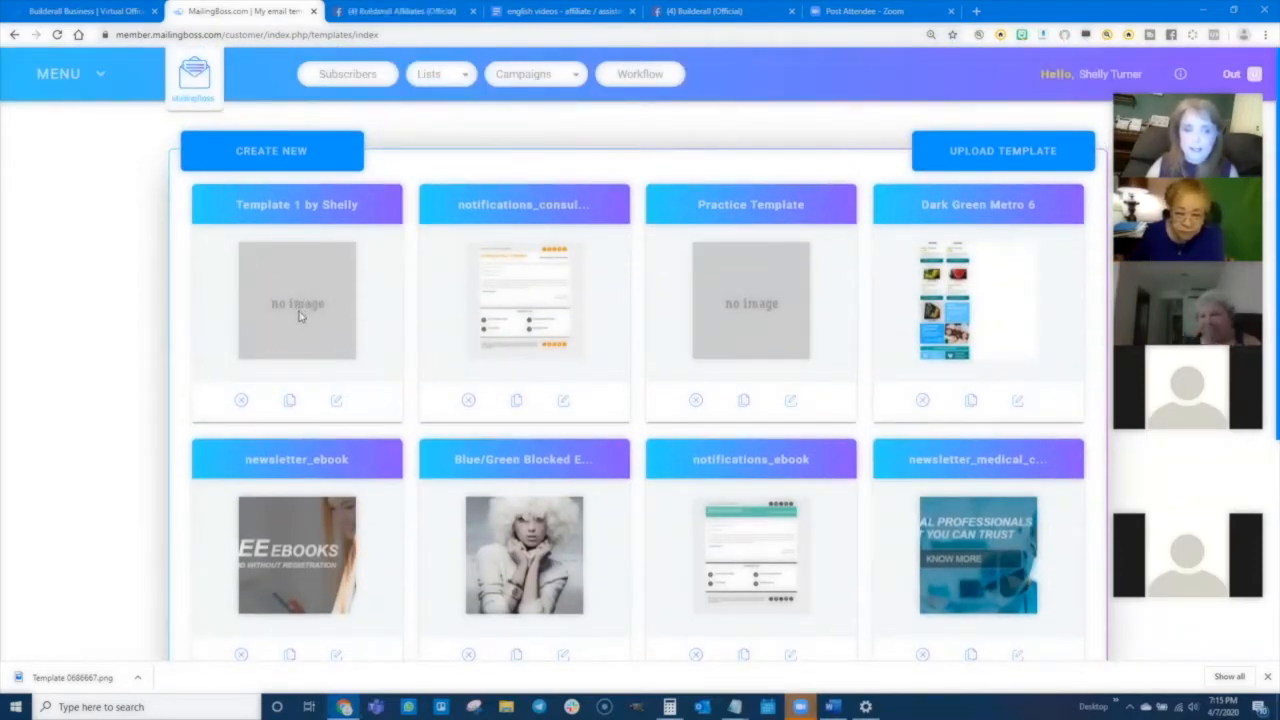
- Open the Template 1 by Shelly template for editing and scroll through its content blocks
click(337, 405)
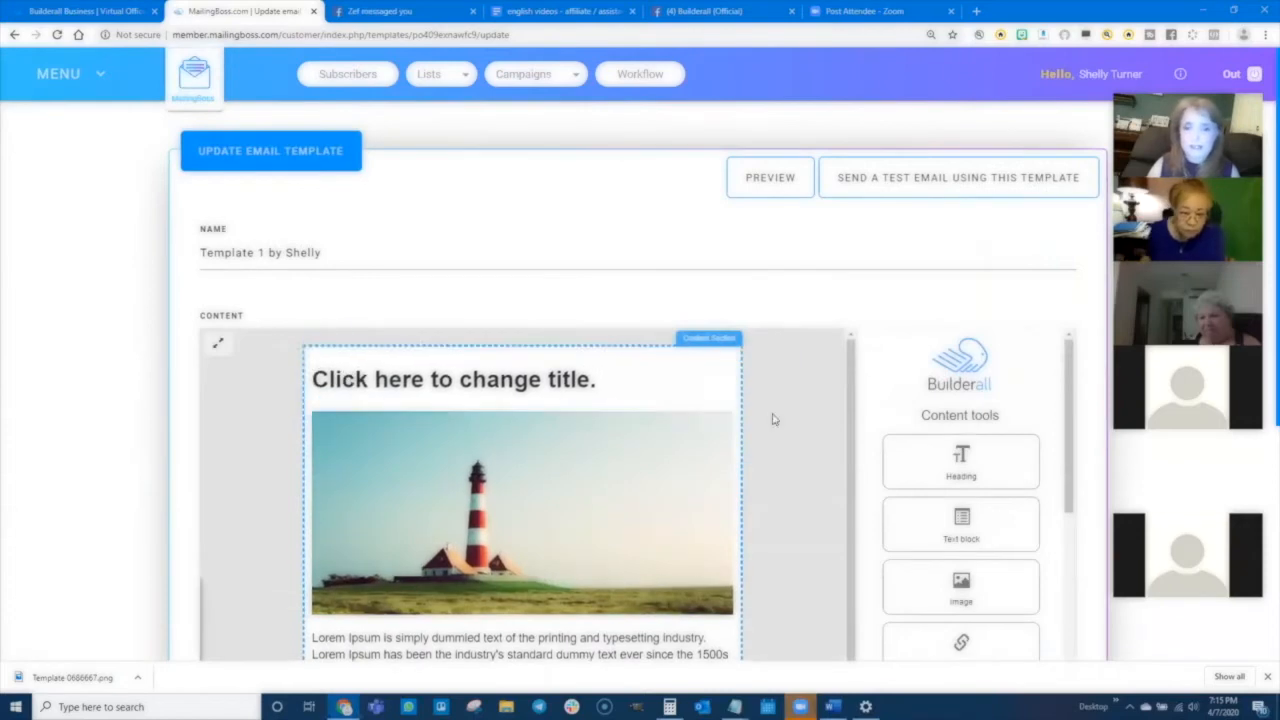
scroll(903, 509, down, 2)
scroll(548, 461, down, 2)
scroll(548, 461, up, 3)
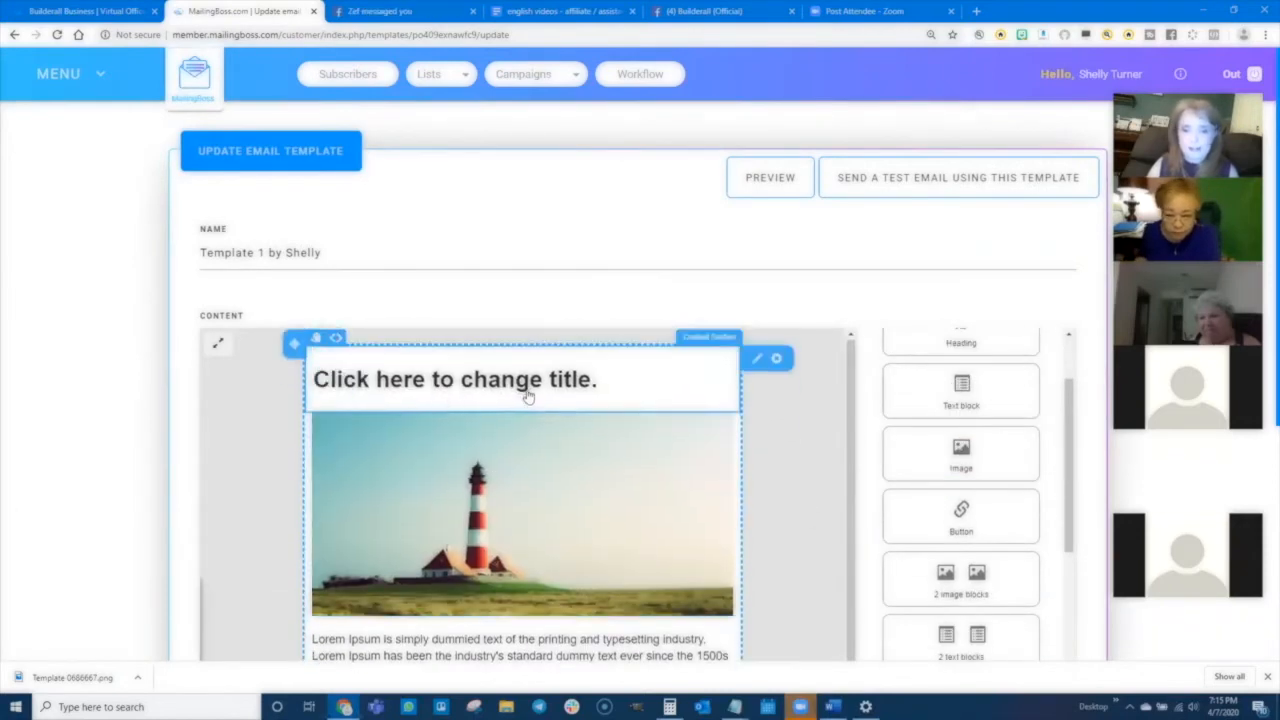
scroll(1091, 521, down, 2)
scroll(1091, 521, down, 1)
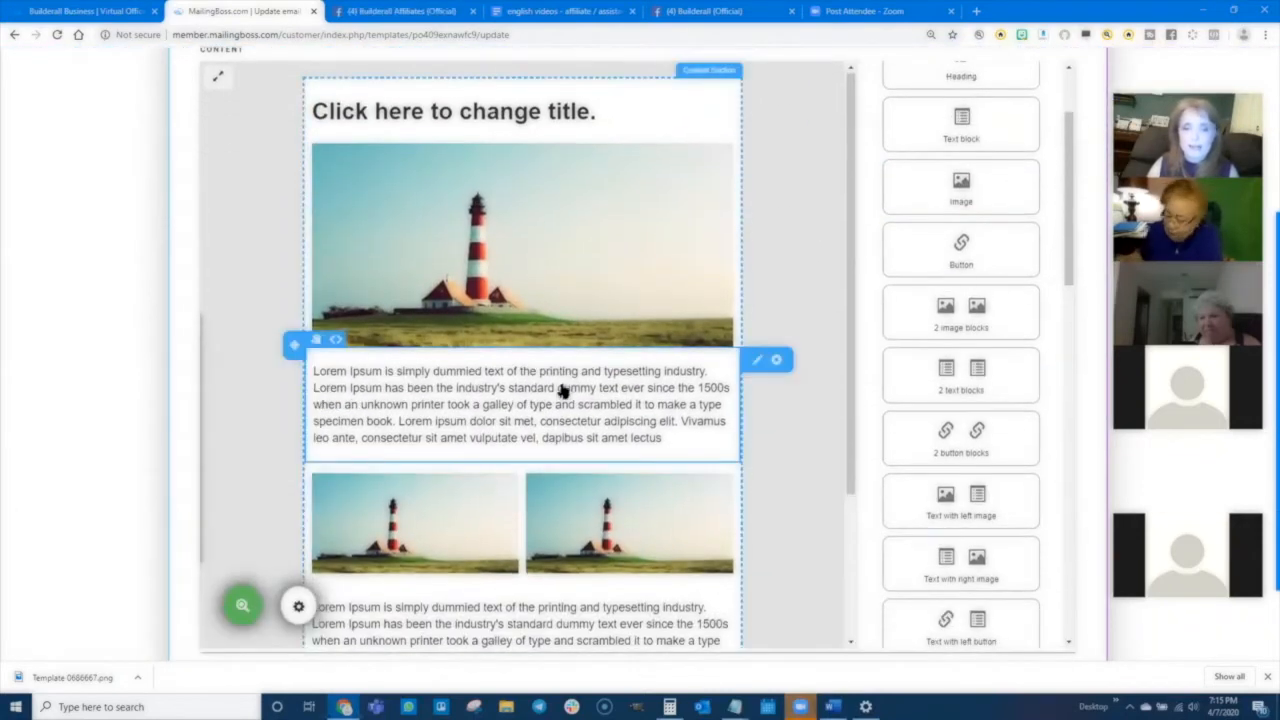
scroll(524, 637, down, 3)
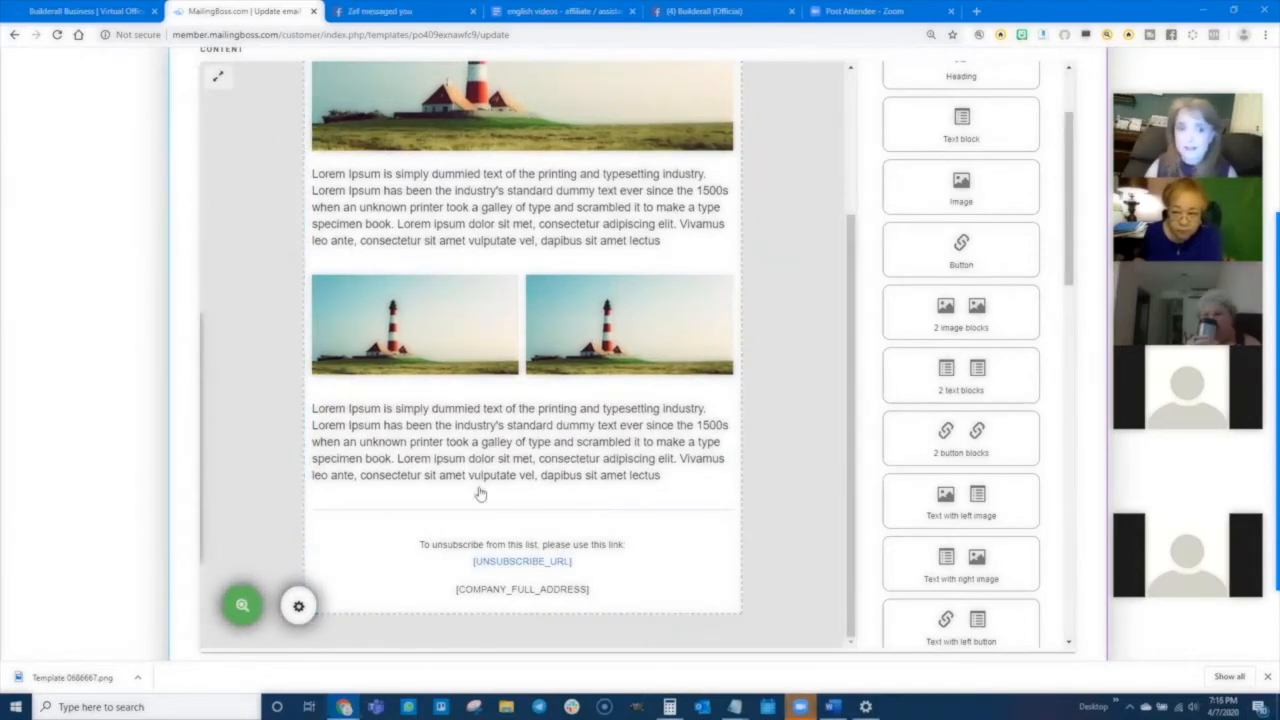
scroll(433, 218, up, 2)
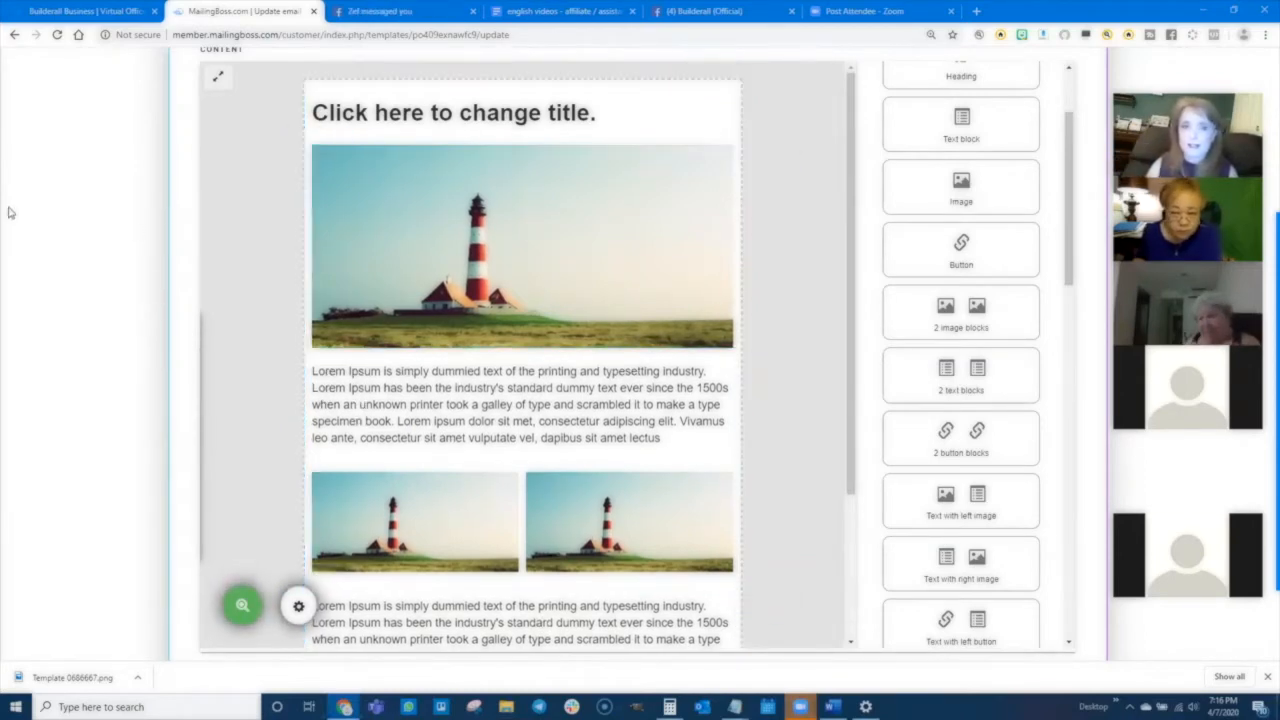
scroll(49, 171, up, 3)
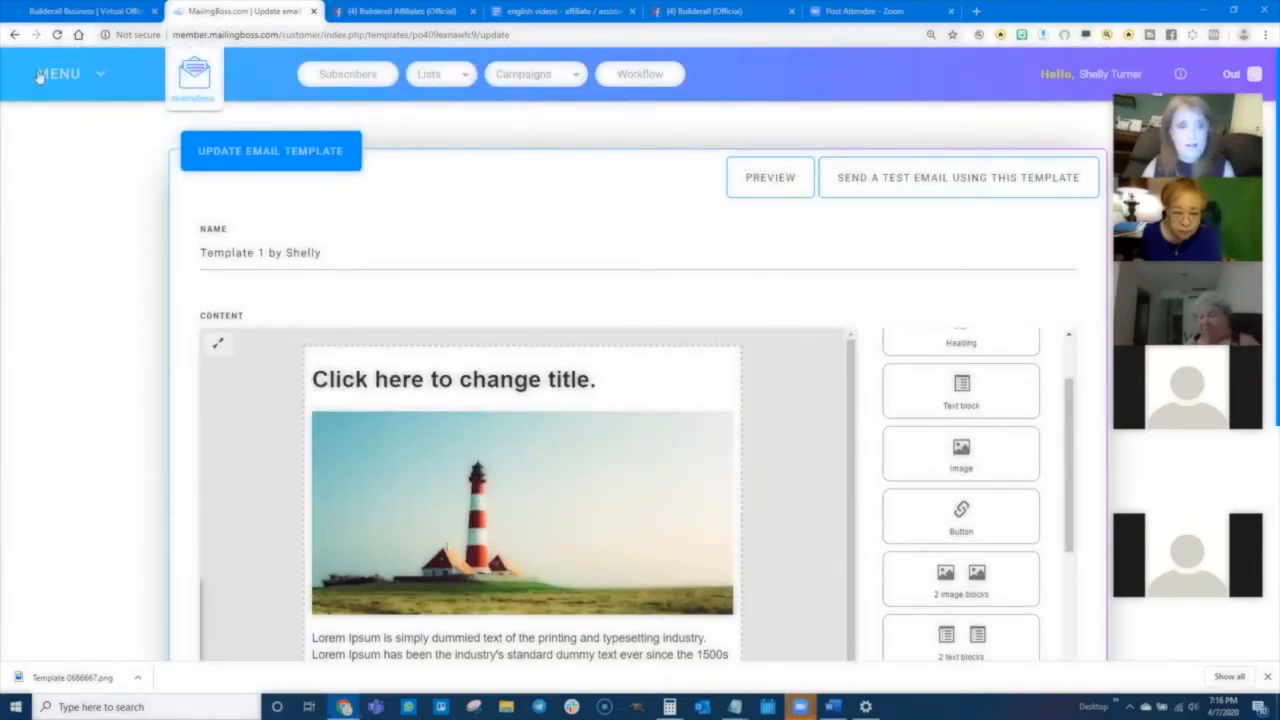
- Return to My templates and open the notifications_consulting template for editing
click(55, 76)
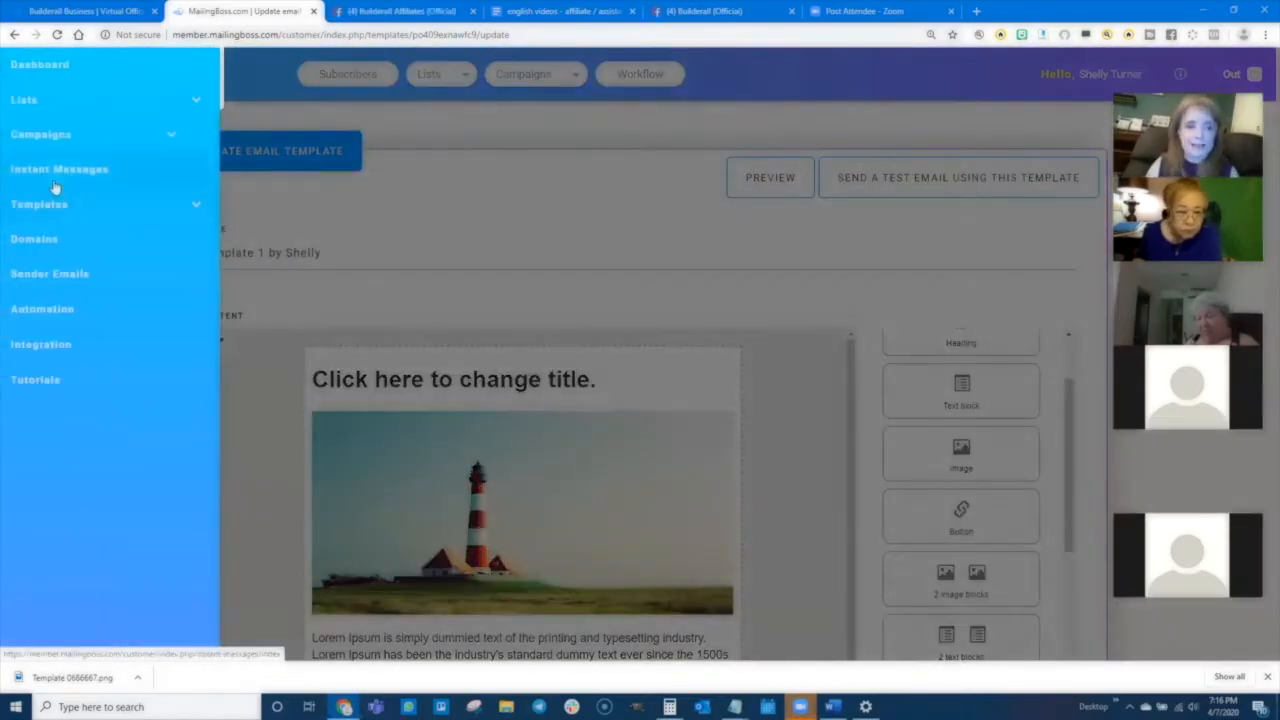
click(49, 206)
click(43, 243)
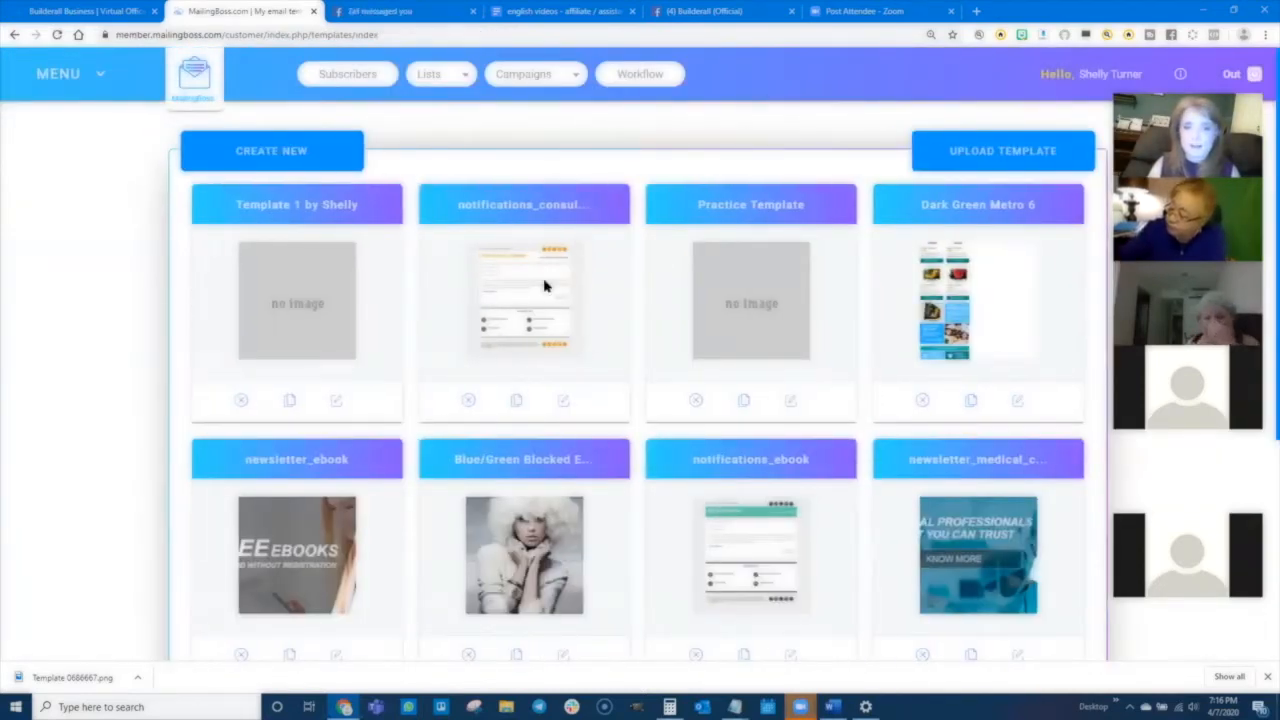
click(564, 402)
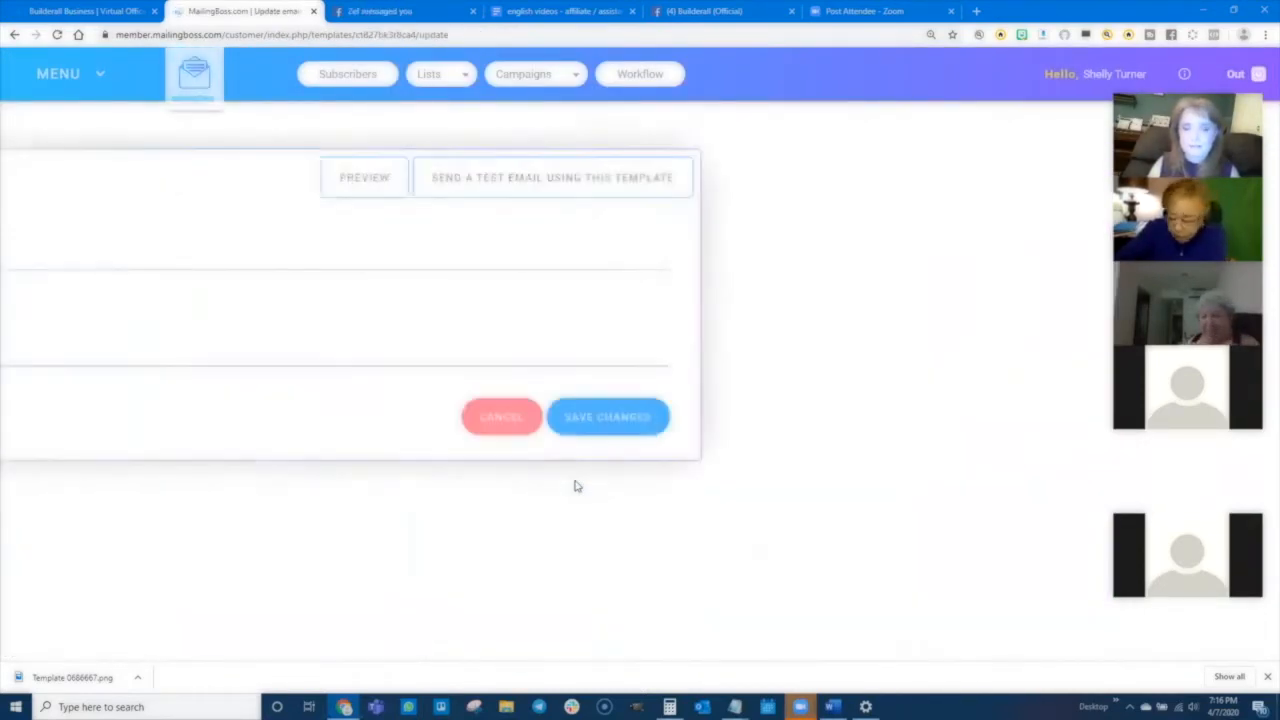
scroll(111, 446, down, 3)
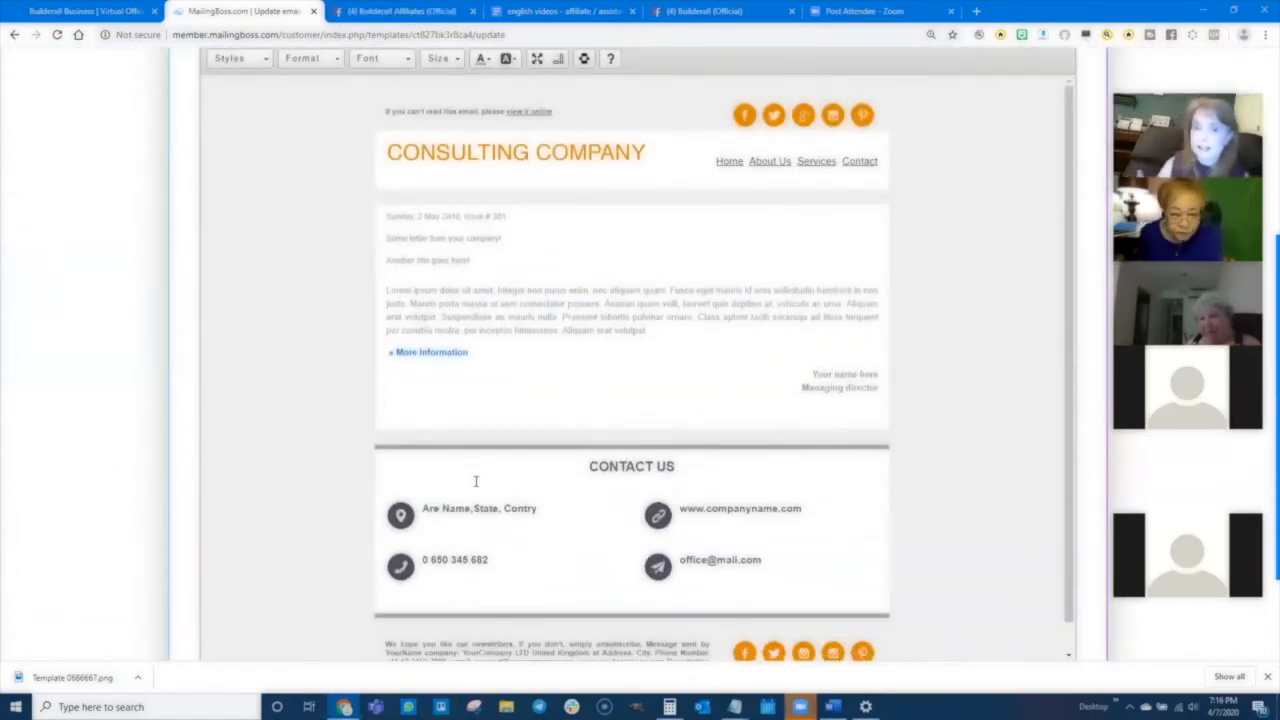
- Inspect the consulting template's social icons, company title and body text in the editor
click(745, 116)
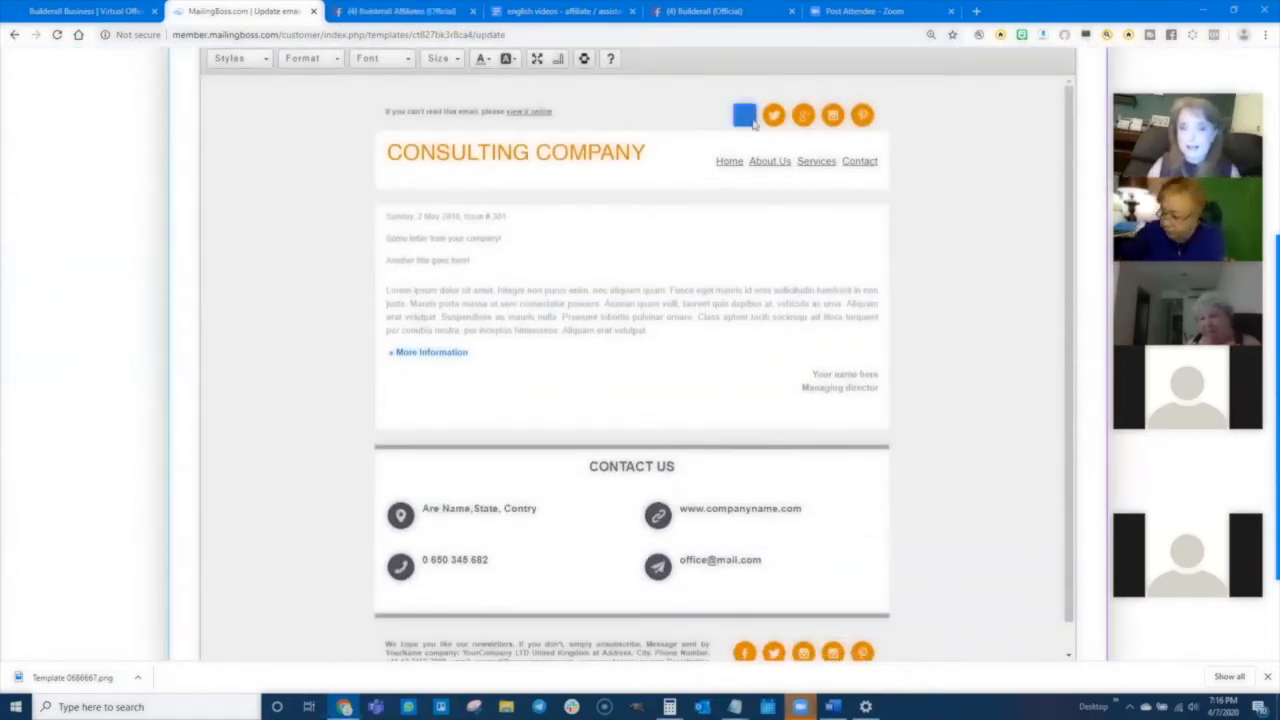
triple_click(494, 155)
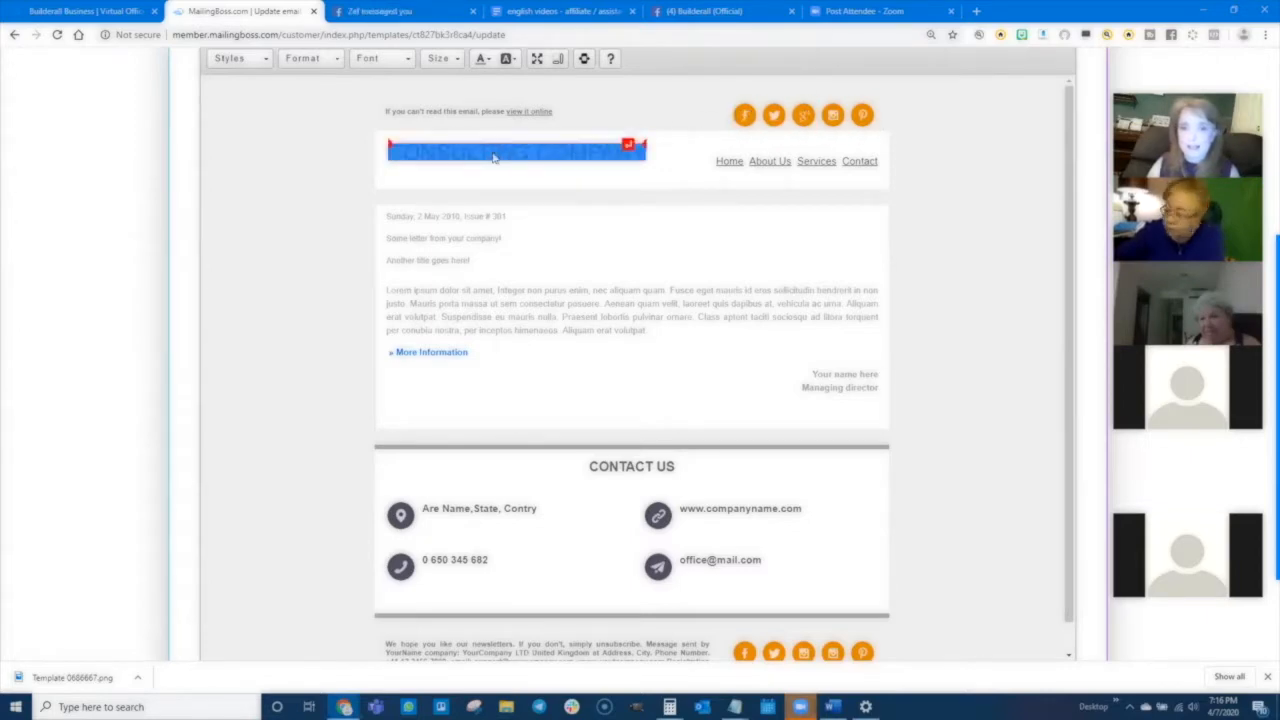
scroll(569, 576, down, 1)
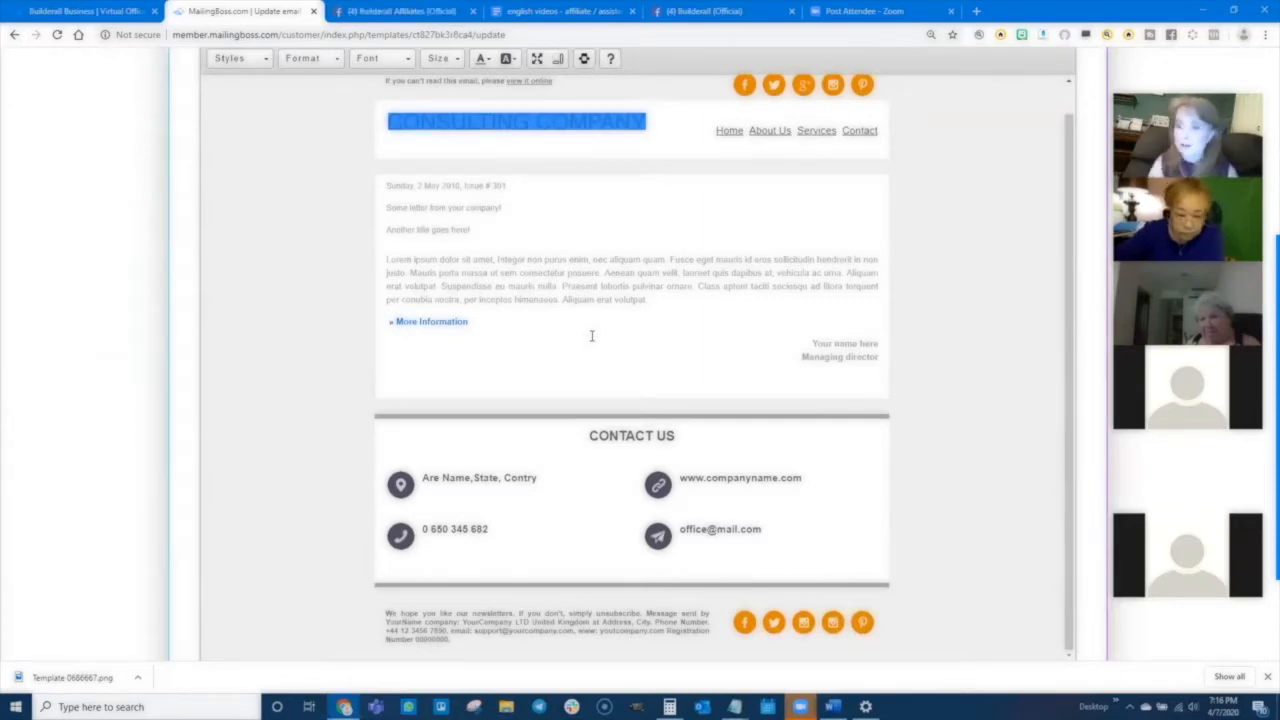
click(318, 215)
scroll(338, 275, up, 1)
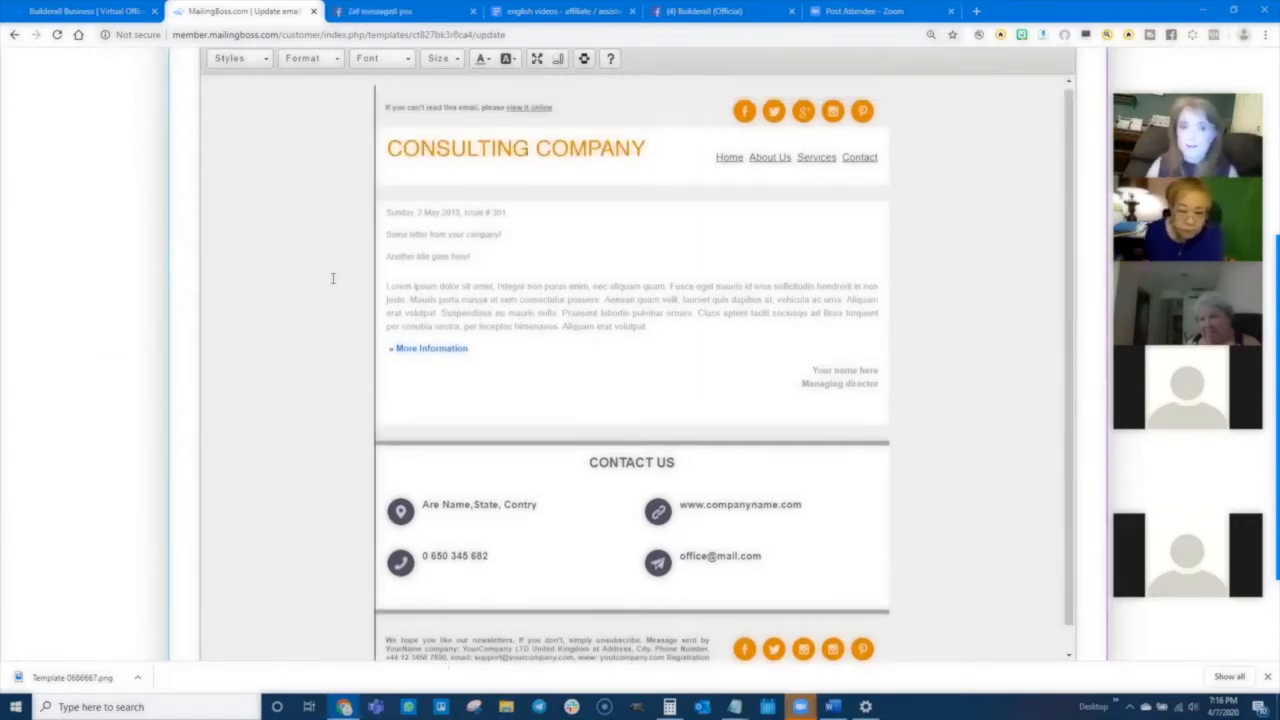
scroll(134, 259, up, 2)
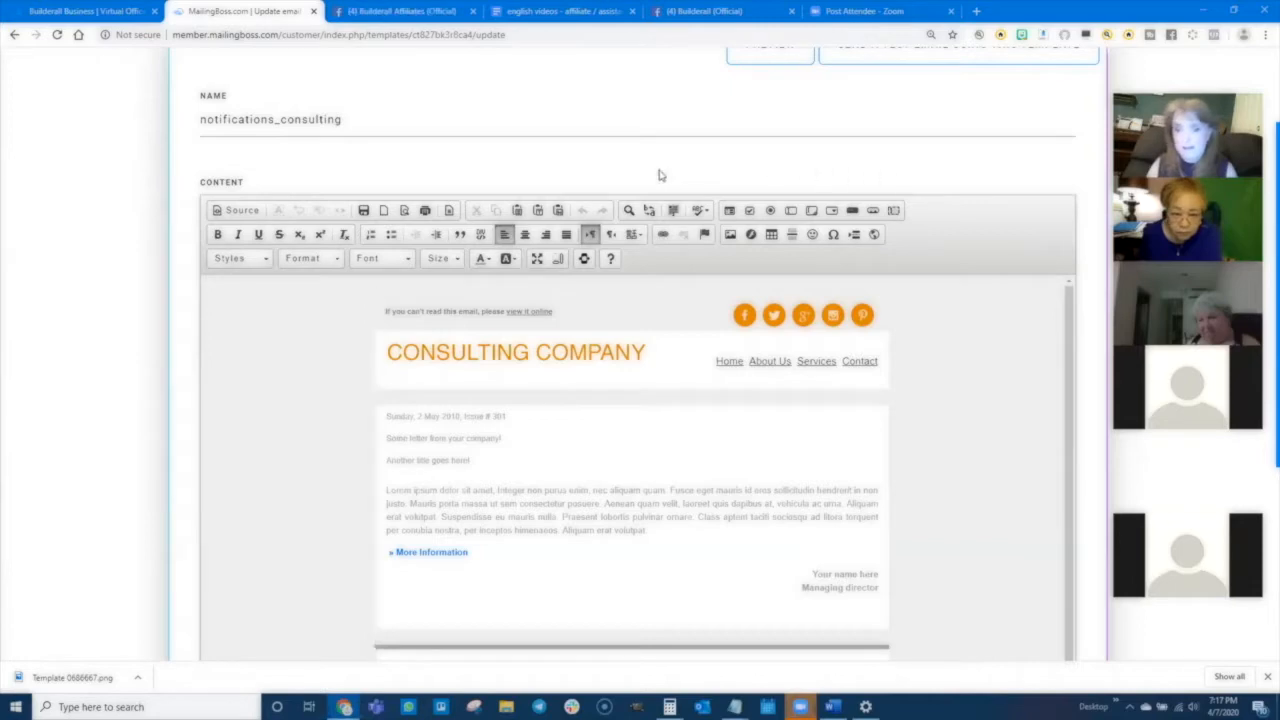
click(509, 519)
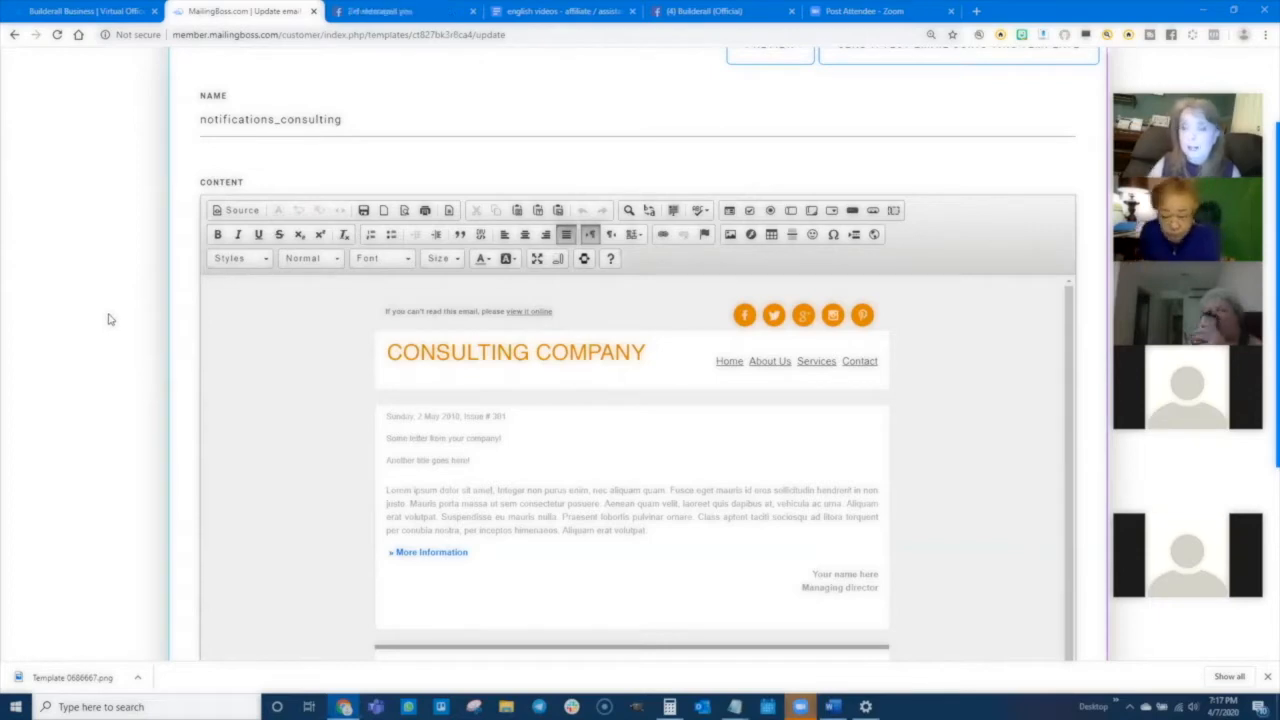
scroll(115, 205, up, 2)
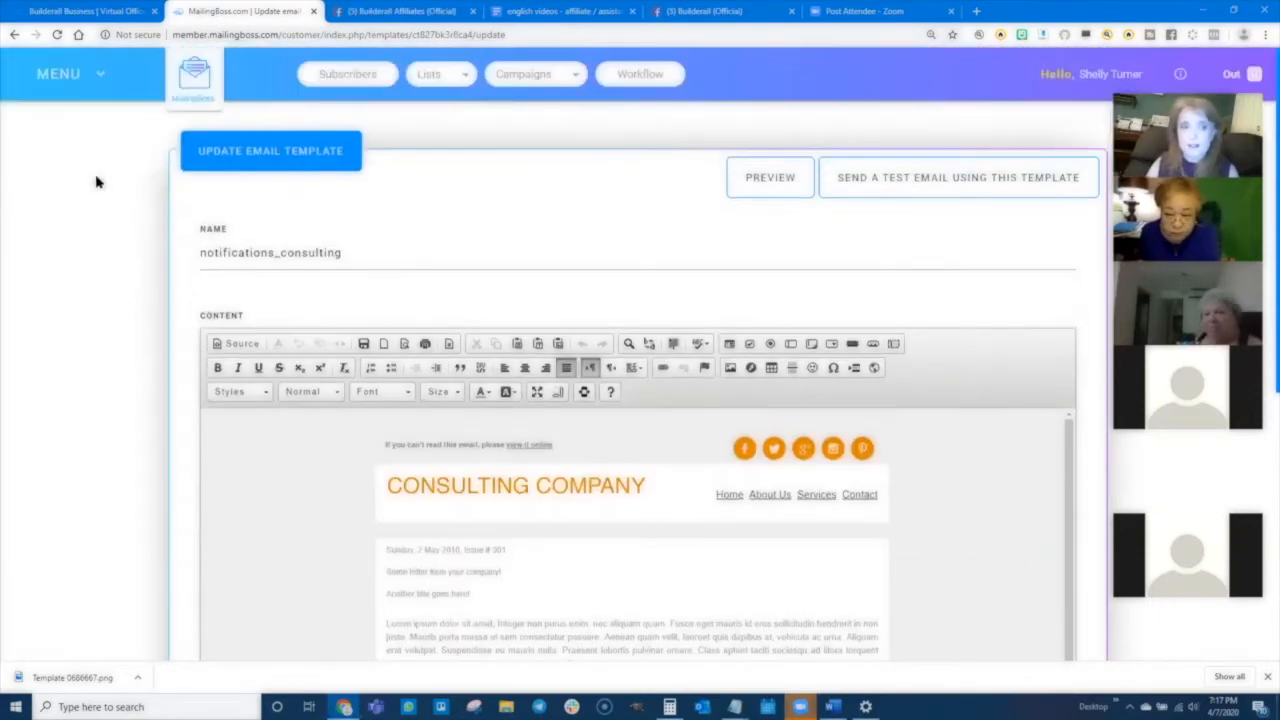
- Open the email templates Gallery from the menu and scroll through the available templates
click(56, 78)
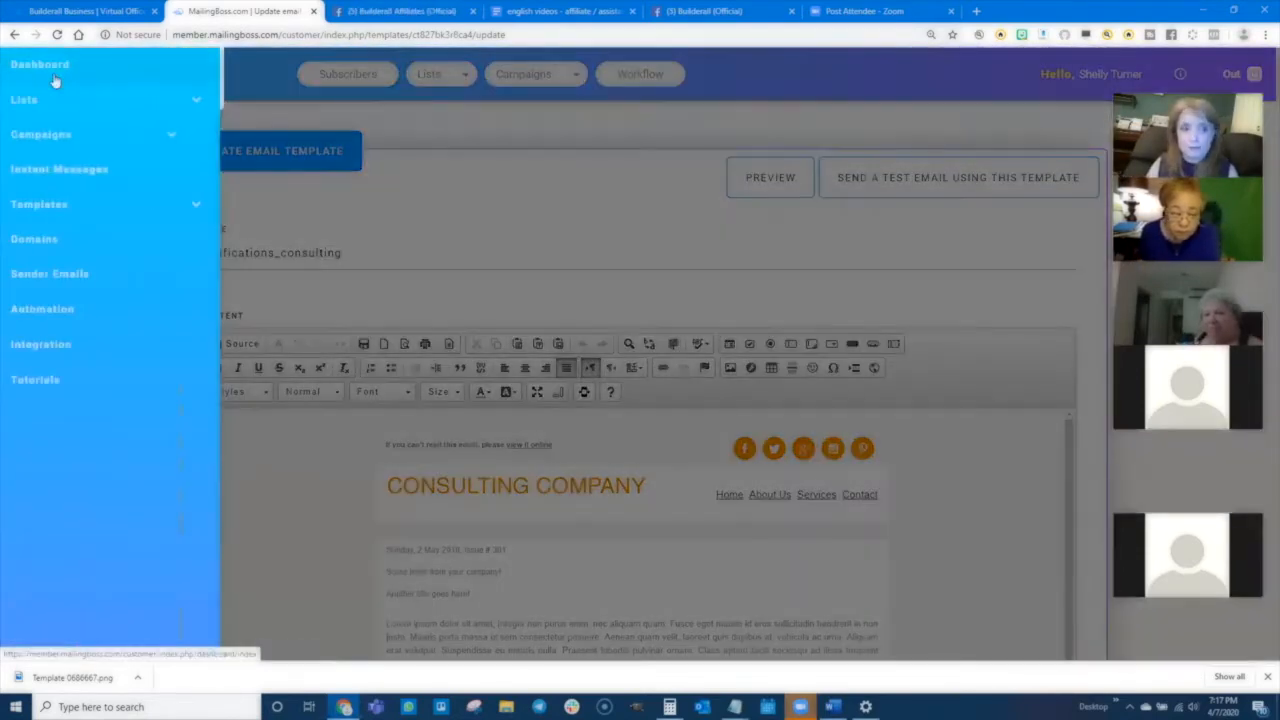
click(34, 204)
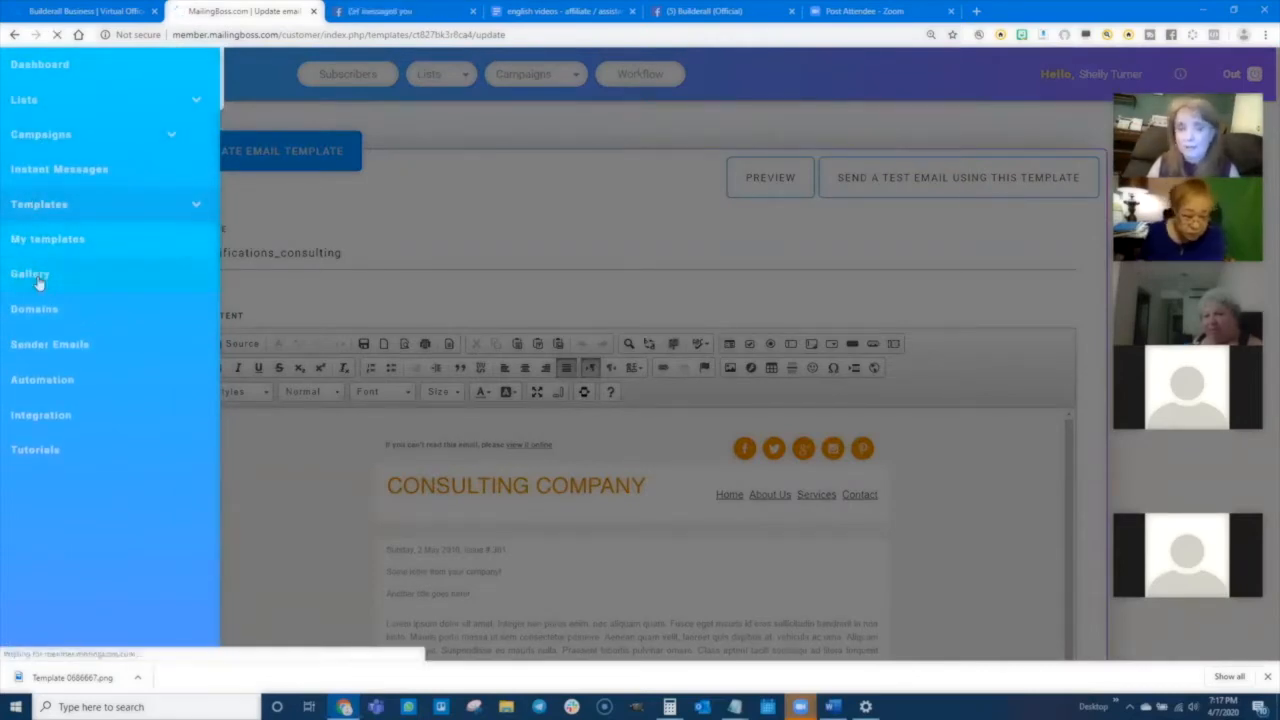
click(36, 277)
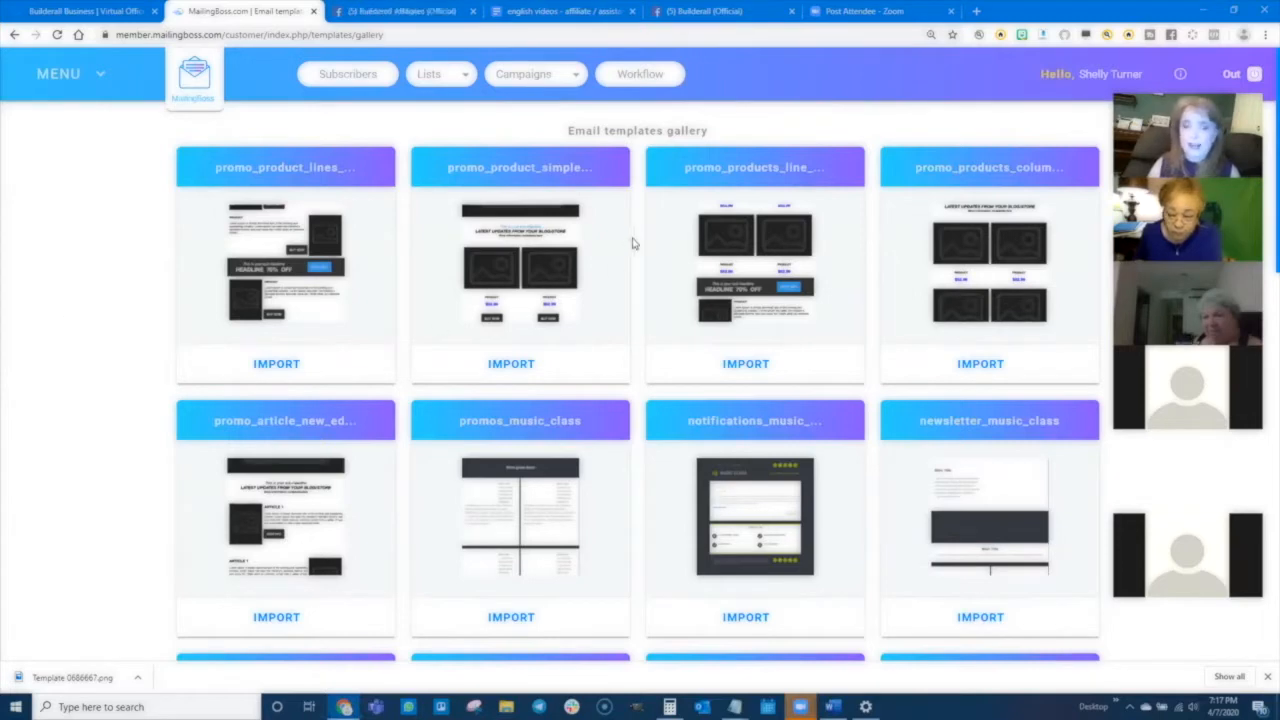
scroll(706, 380, down, 1)
scroll(714, 413, down, 8)
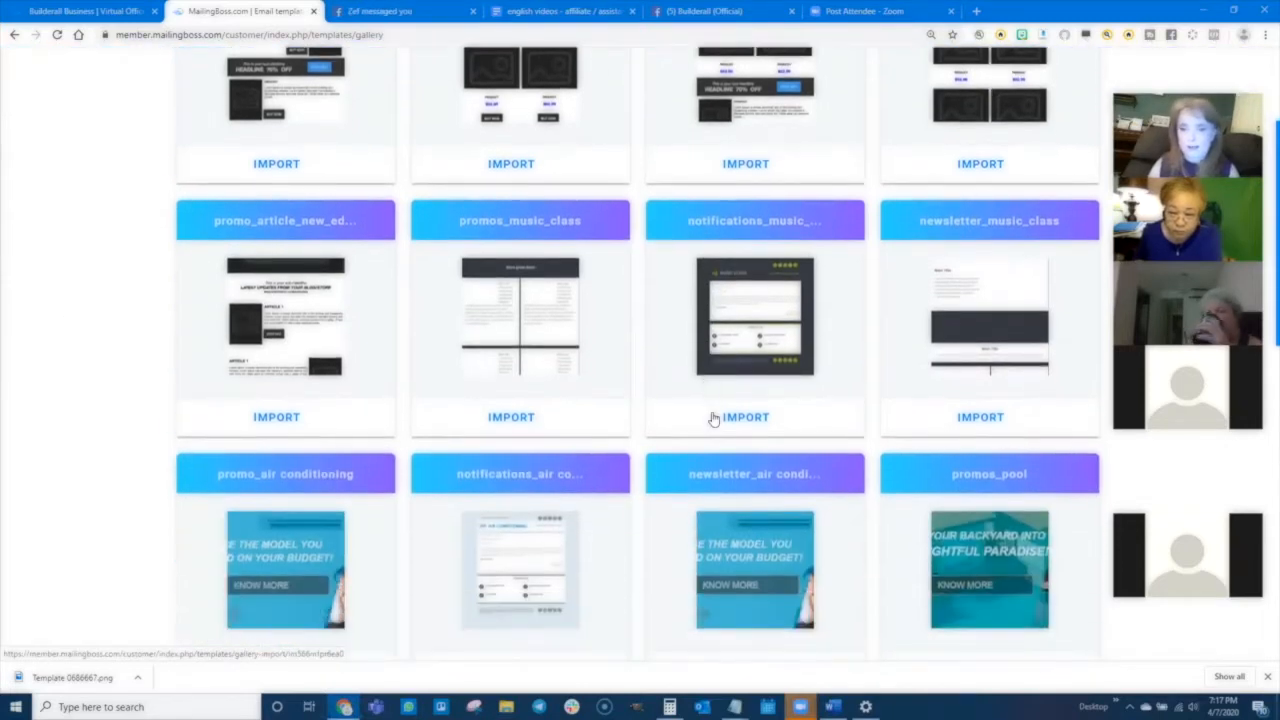
scroll(714, 413, down, 5)
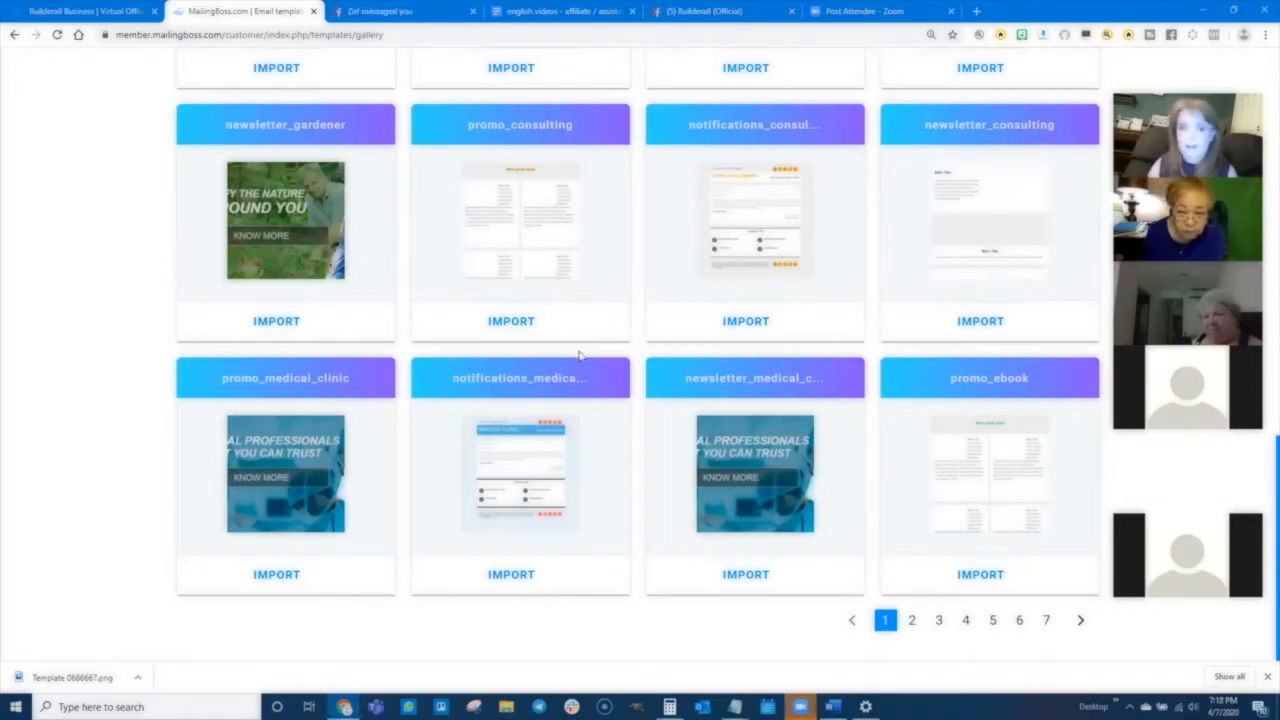
scroll(590, 402, up, 1)
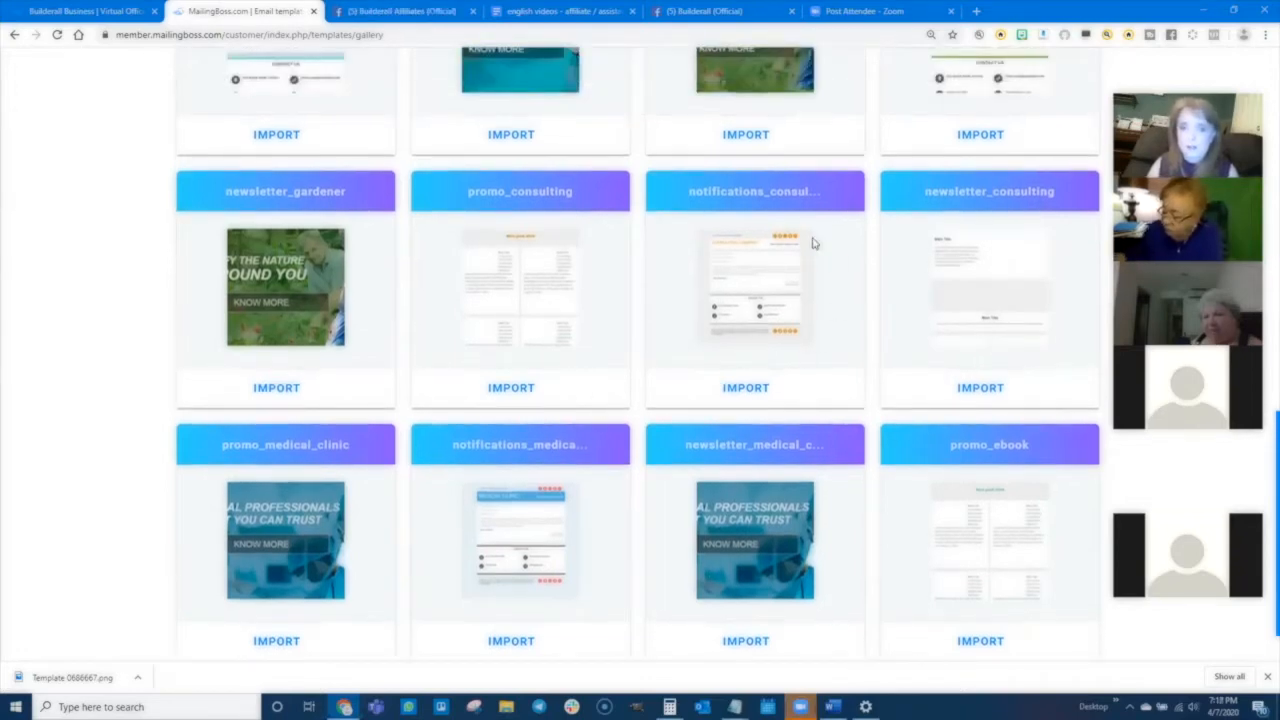
- Preview the notifications_consulting gallery template in its own window, maximize it, then close it
click(760, 279)
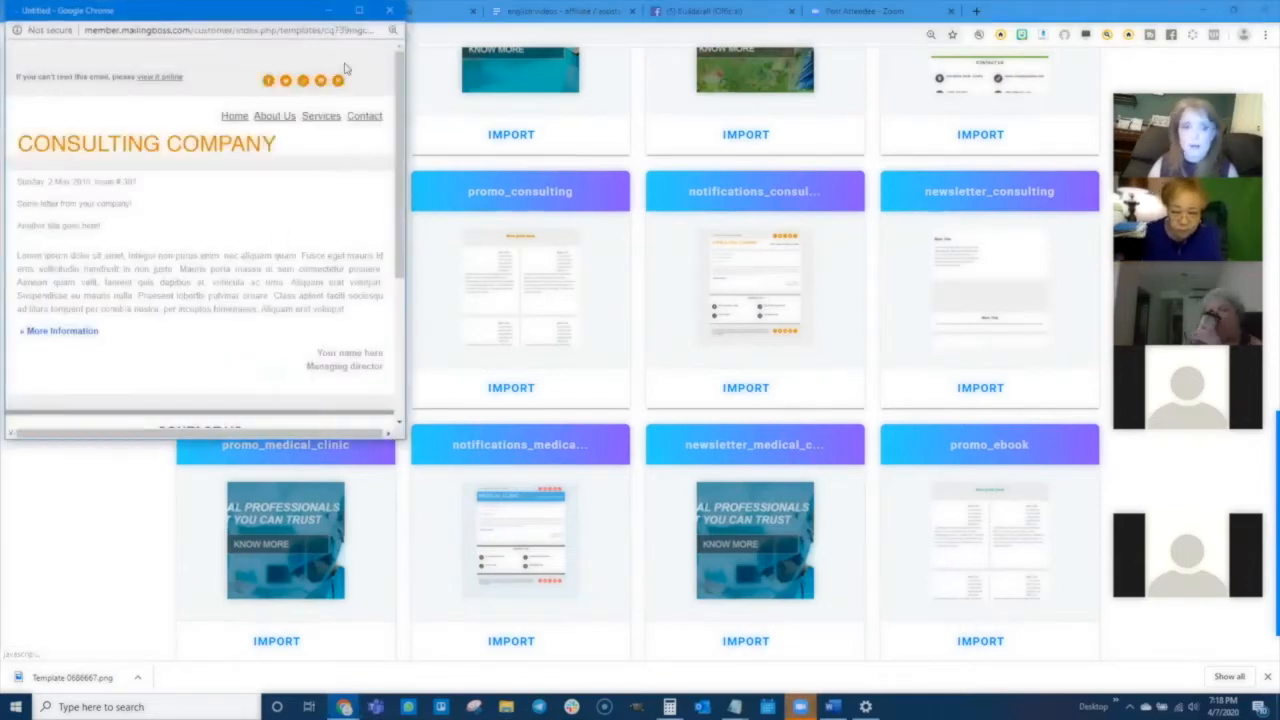
click(359, 10)
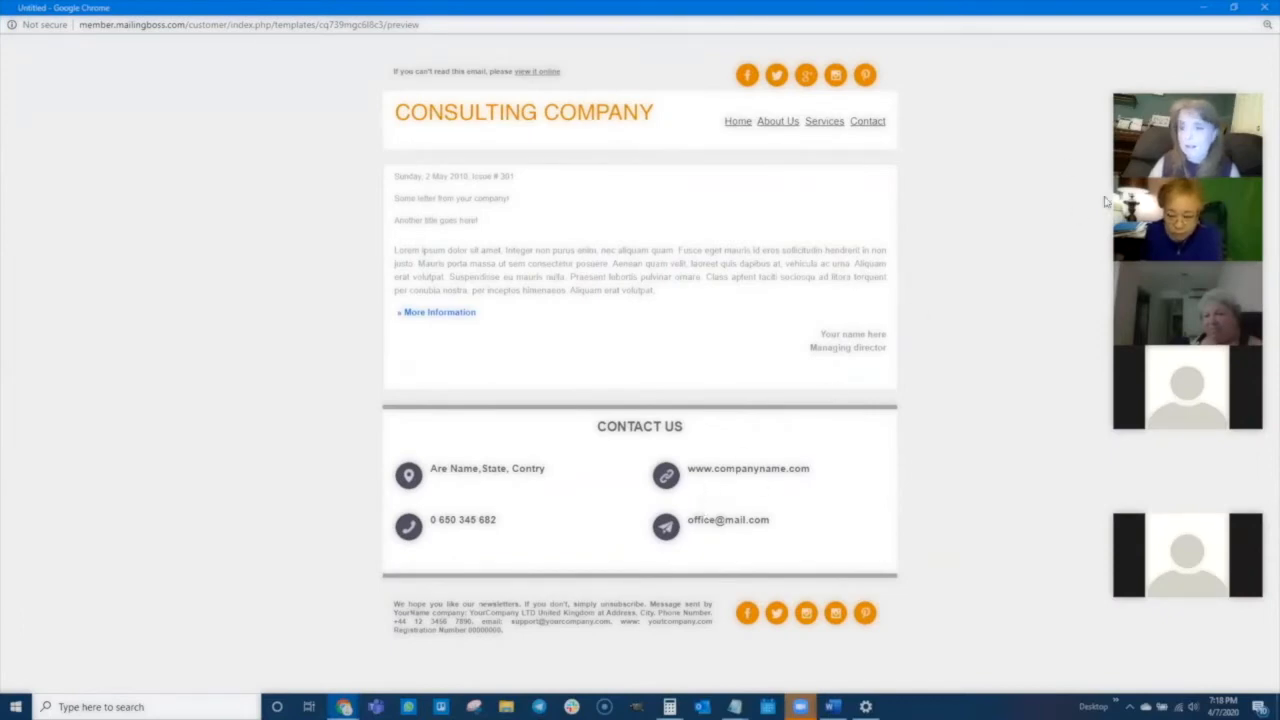
click(1261, 9)
- Preview the promo_gardener gallery template and scroll through its layout
scroll(394, 340, up, 3)
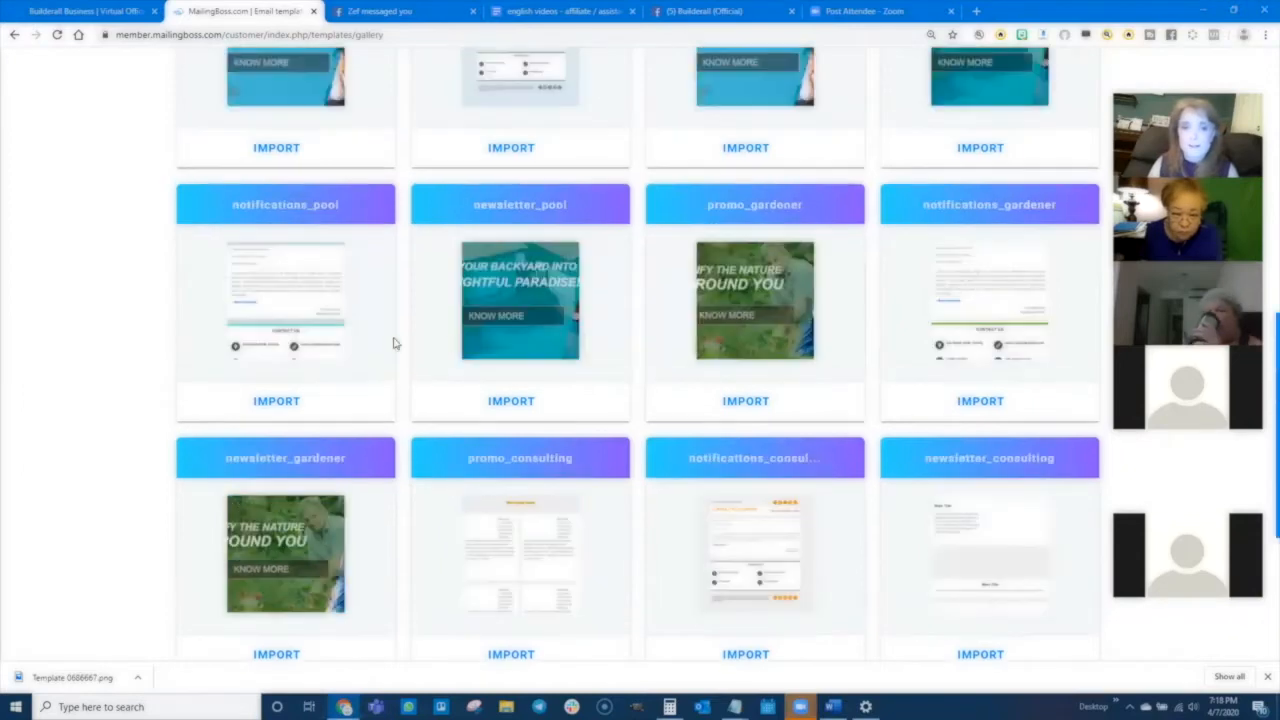
click(748, 300)
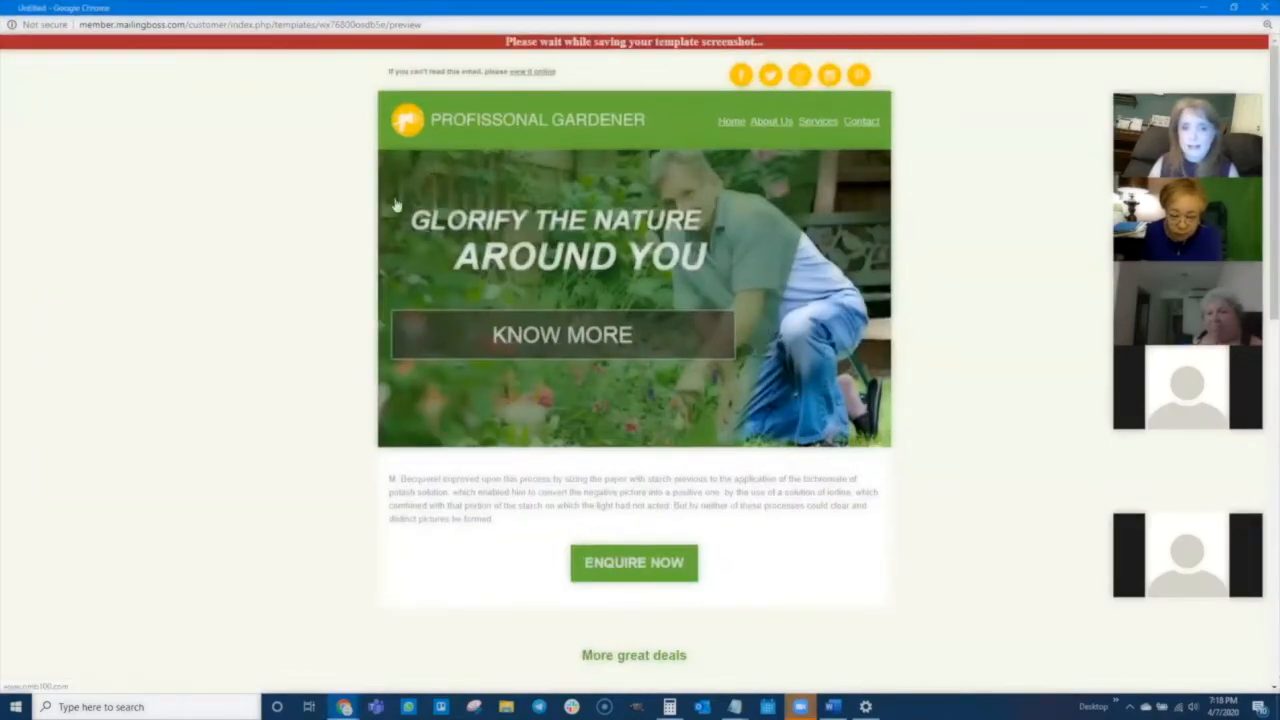
scroll(554, 477, down, 5)
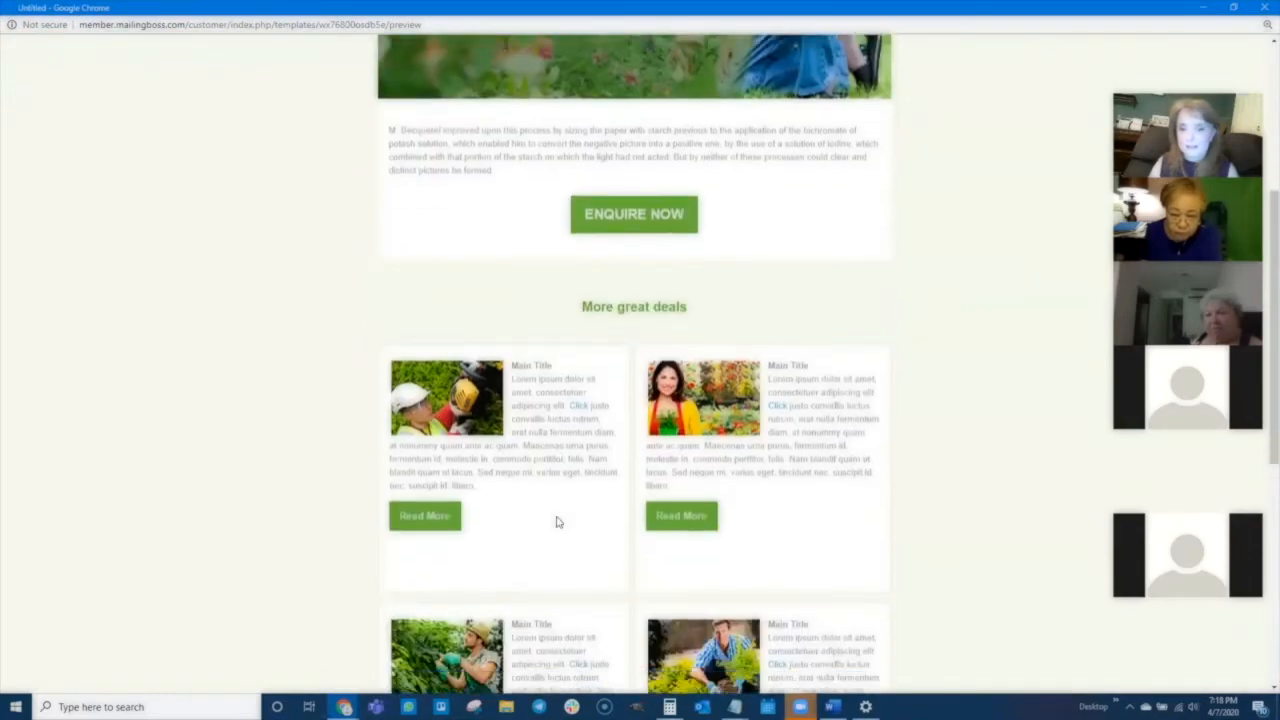
scroll(557, 520, down, 3)
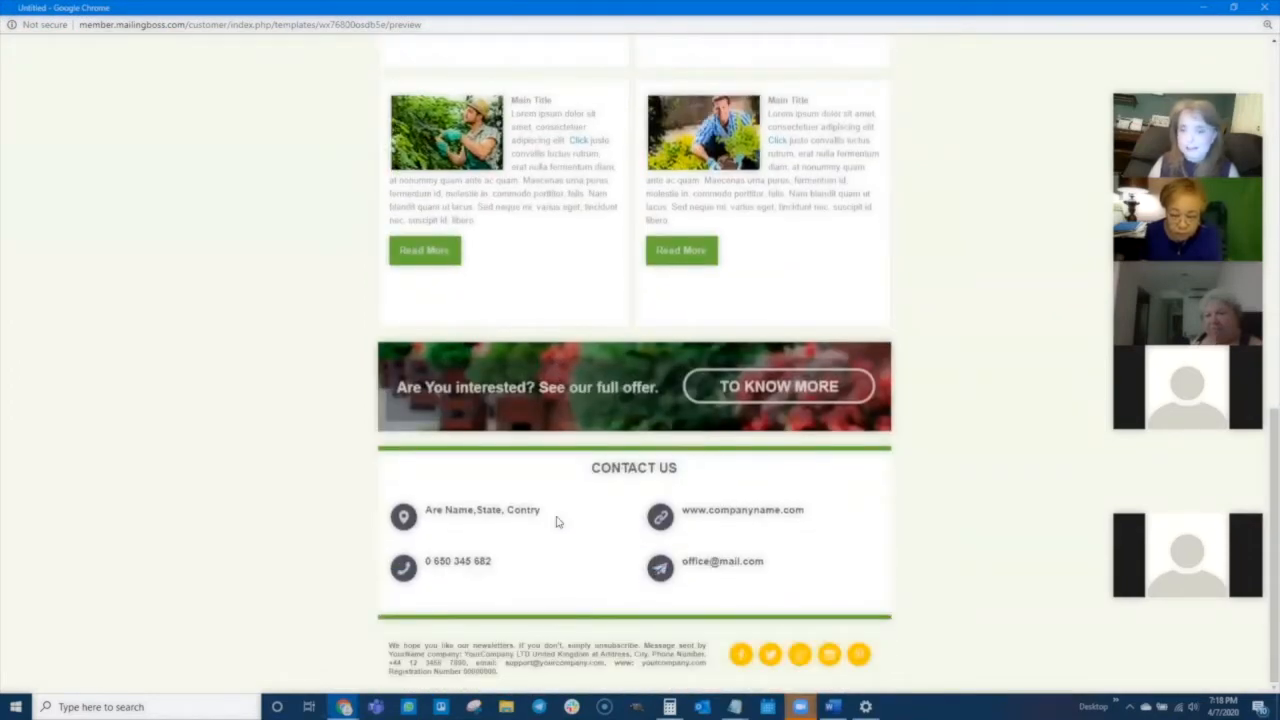
scroll(557, 520, up, 8)
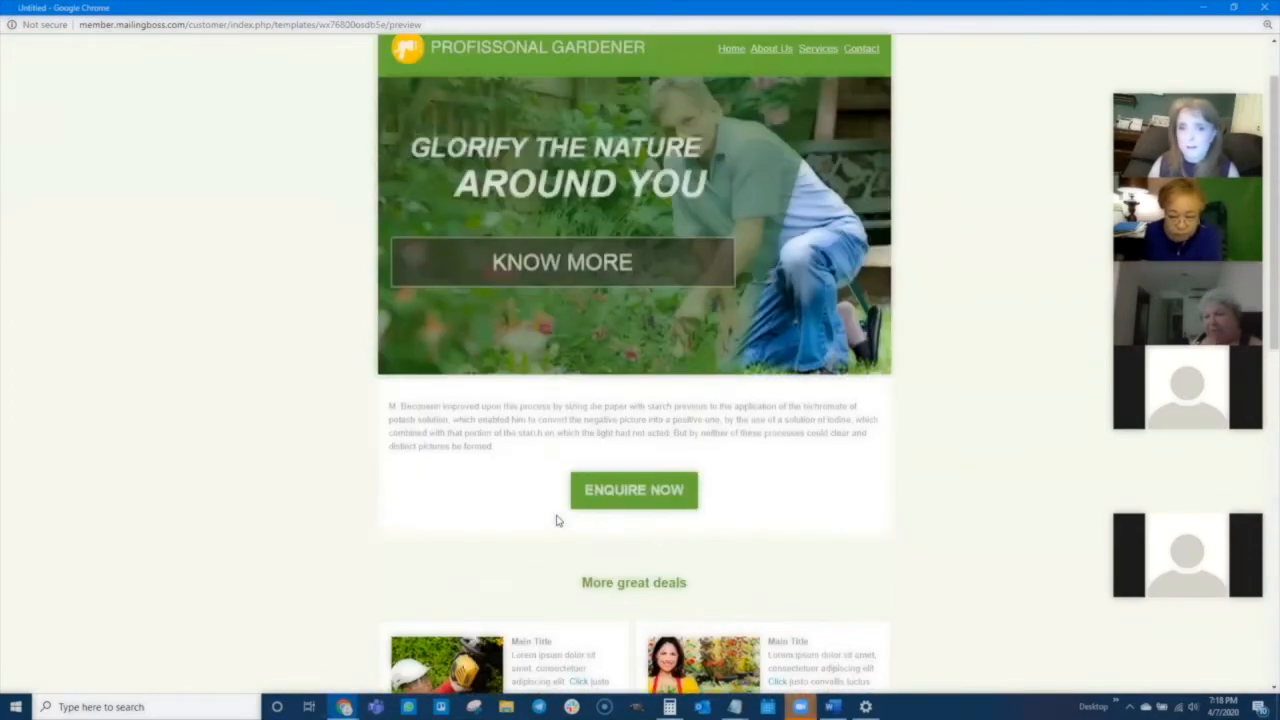
- Return to the top of the promo_gardener preview and close the preview window
scroll(559, 521, up, 1)
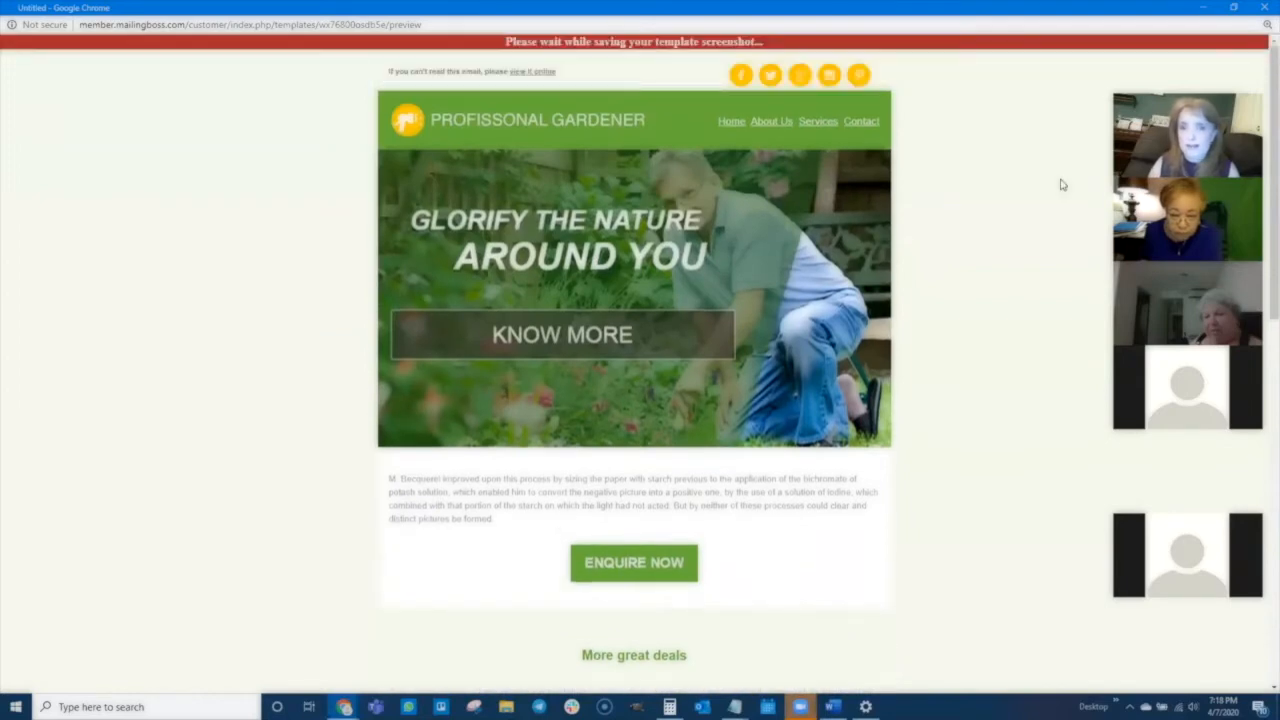
click(1264, 8)
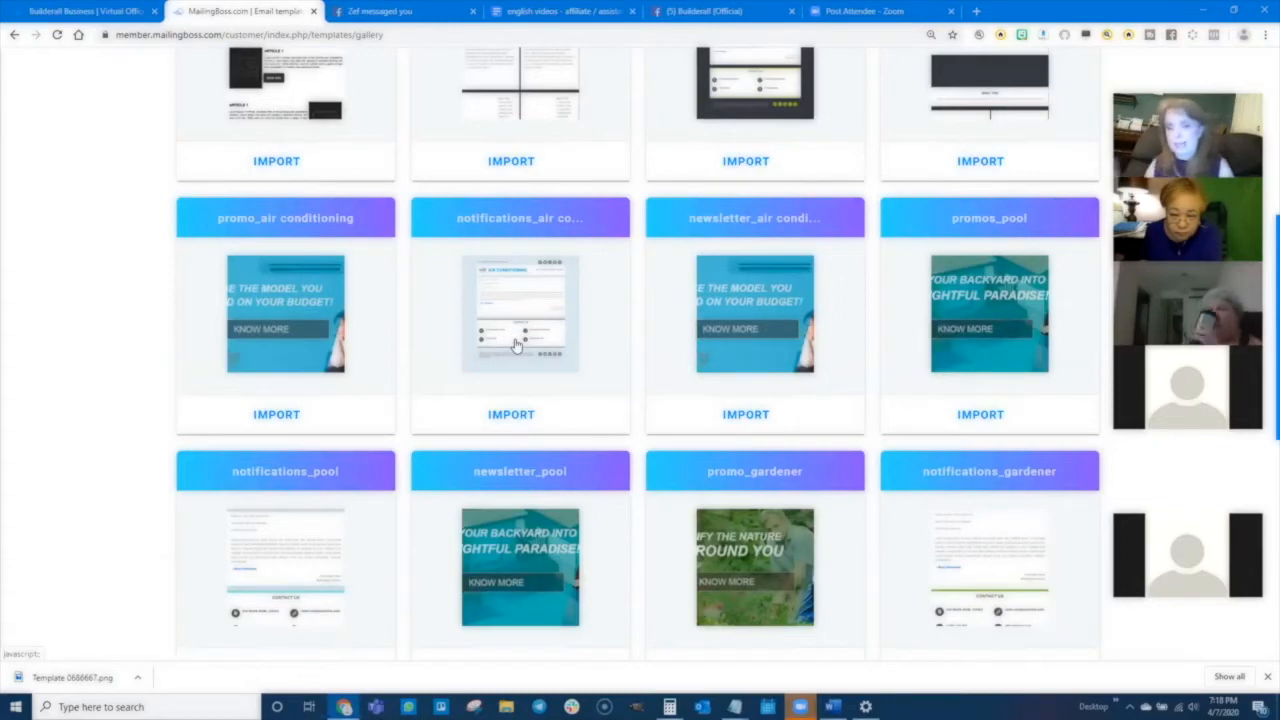
- Preview the promos_music_class gallery template maximized, scroll through its layout, then close it
scroll(524, 249, up, 1)
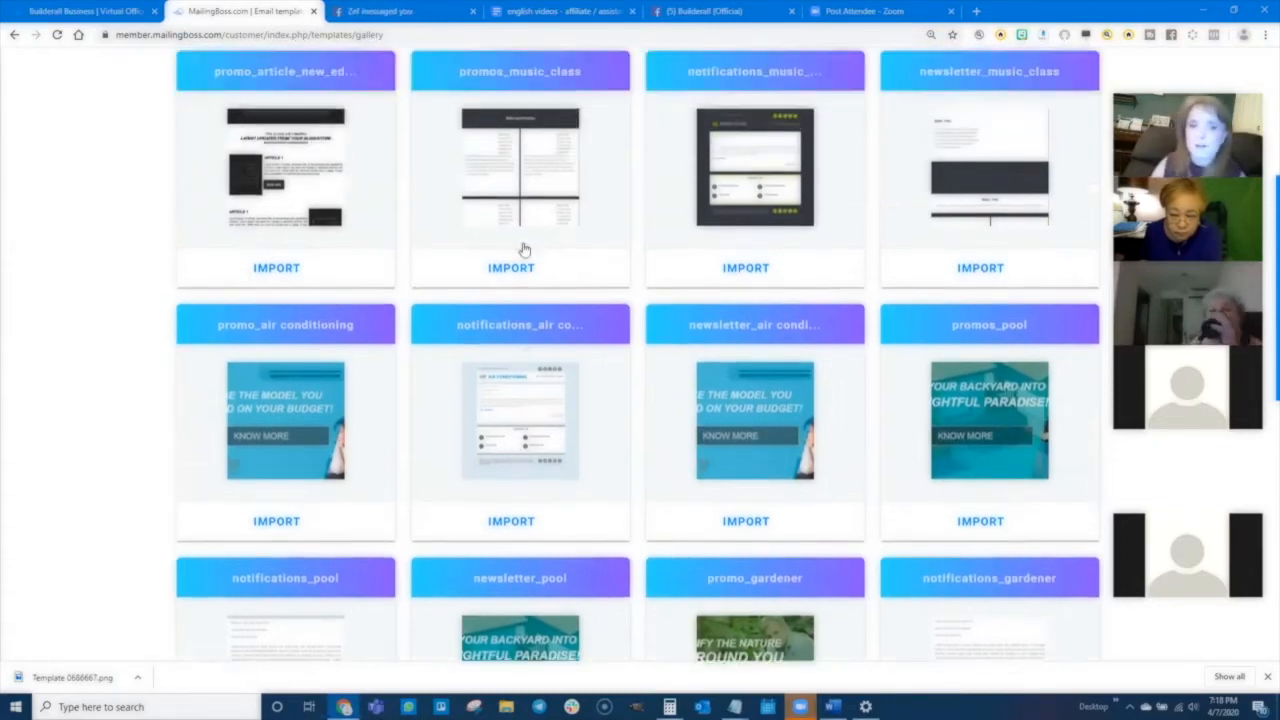
scroll(524, 249, up, 1)
click(518, 340)
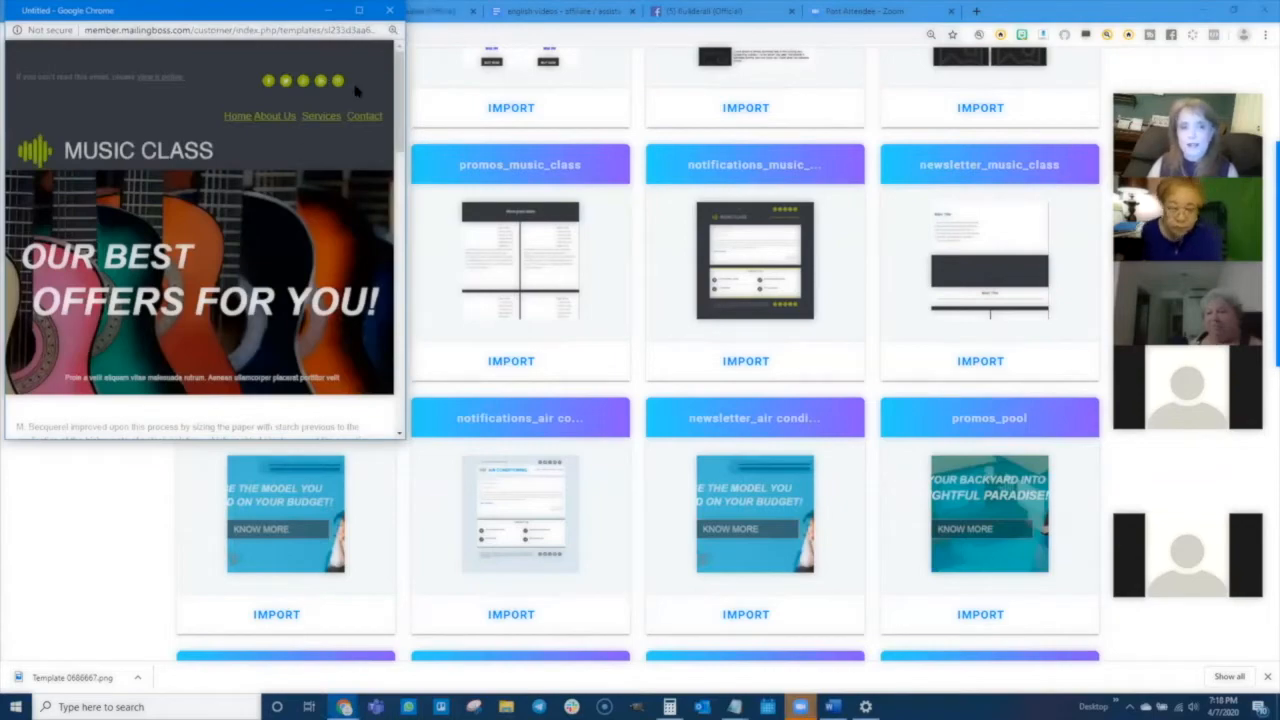
click(358, 10)
scroll(777, 451, down, 6)
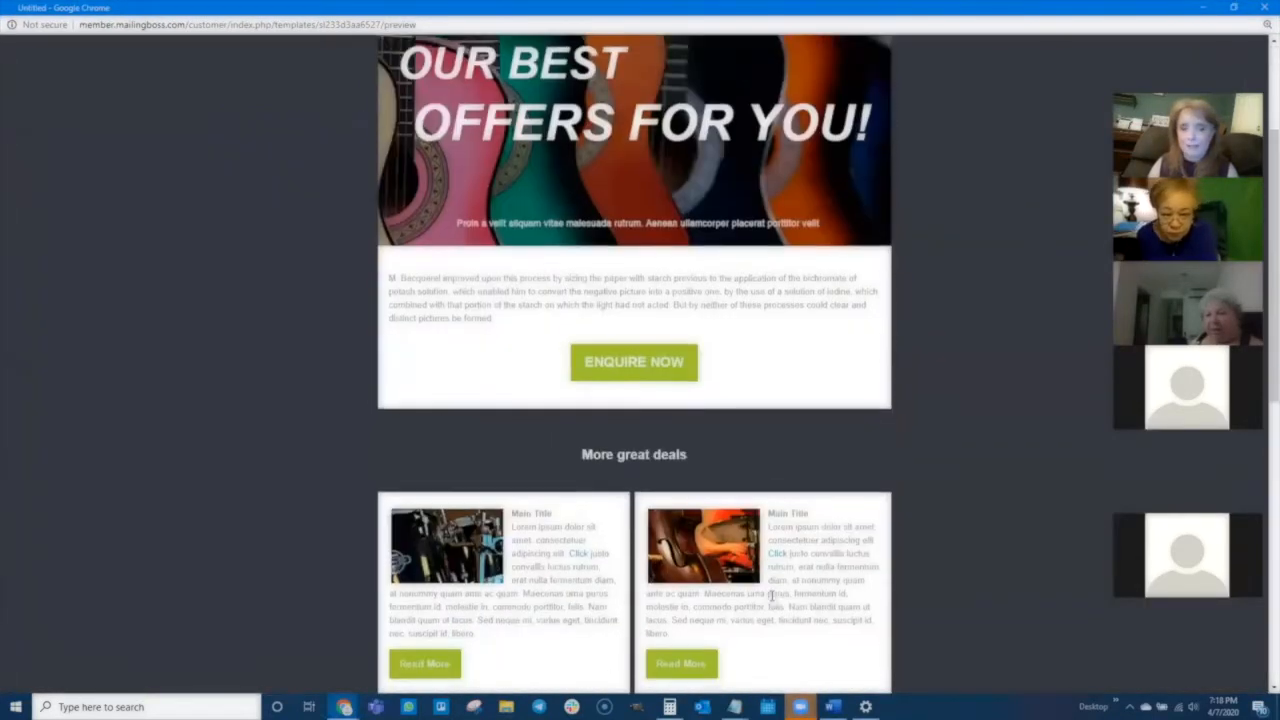
scroll(775, 588, down, 3)
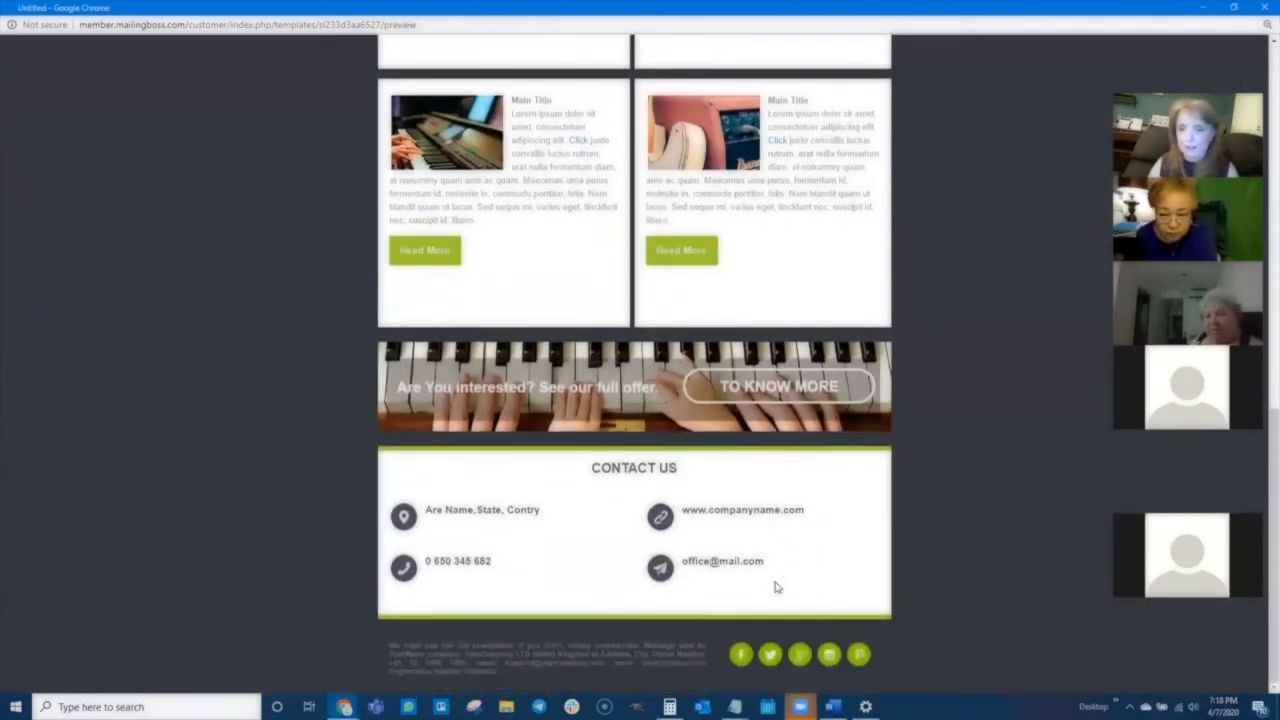
scroll(777, 588, up, 9)
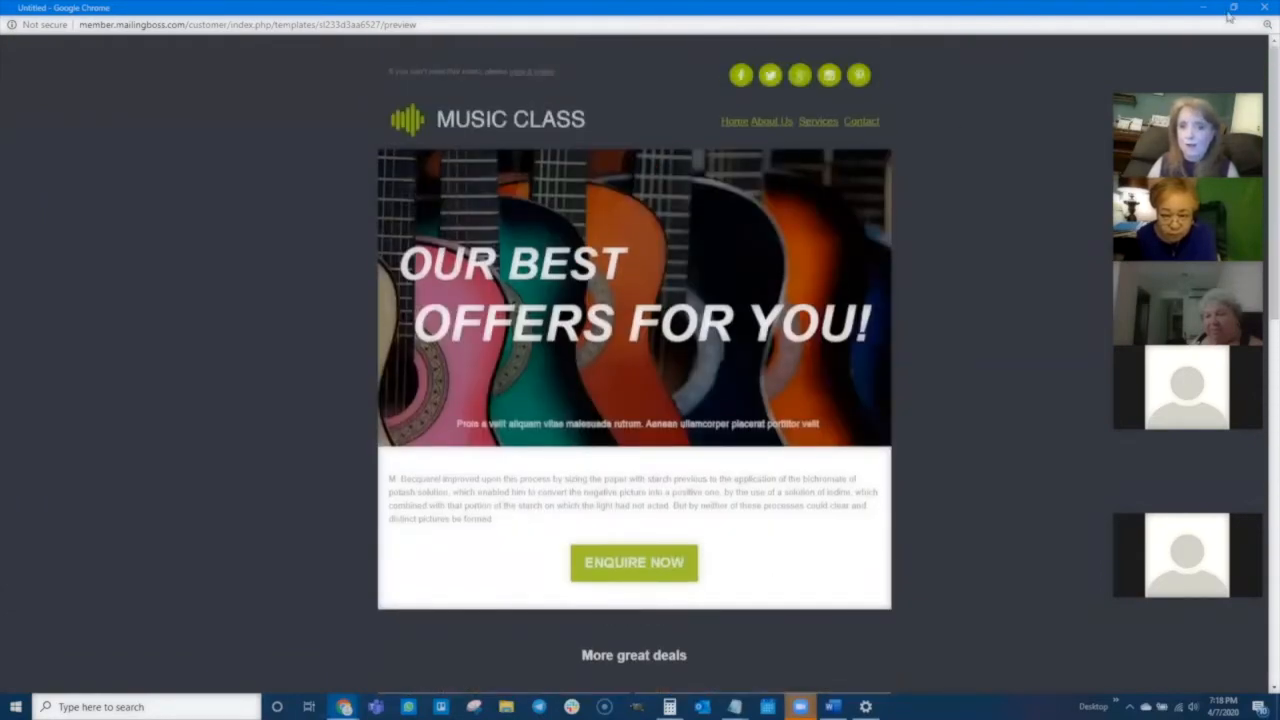
click(1262, 8)
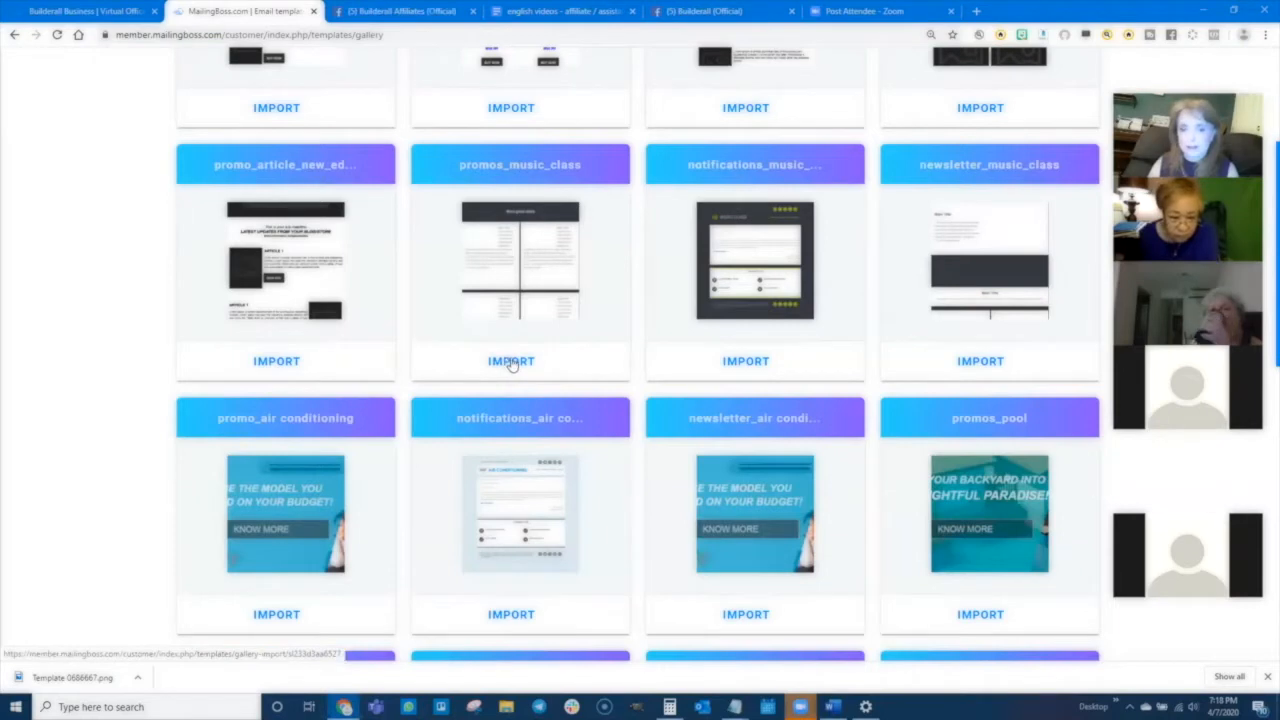
- Import the promos_music_class template into My templates and open it in the editor to scroll through its content
click(510, 362)
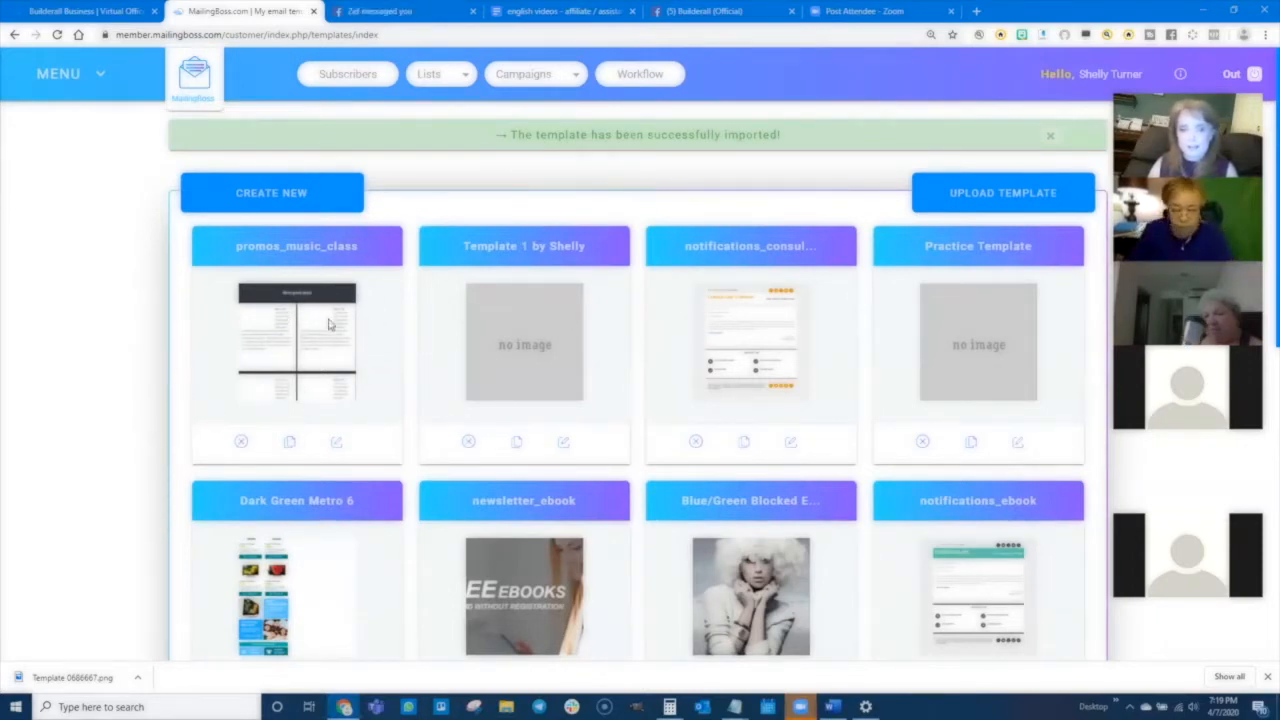
click(336, 441)
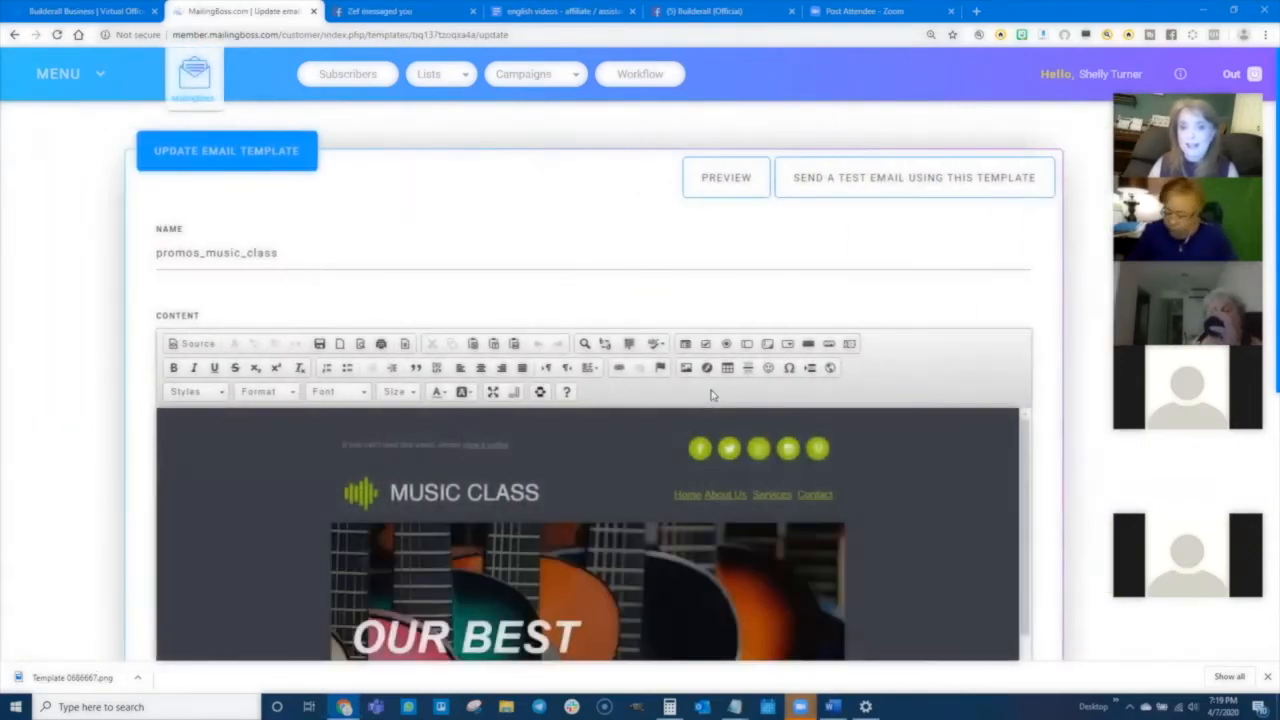
scroll(890, 425, down, 3)
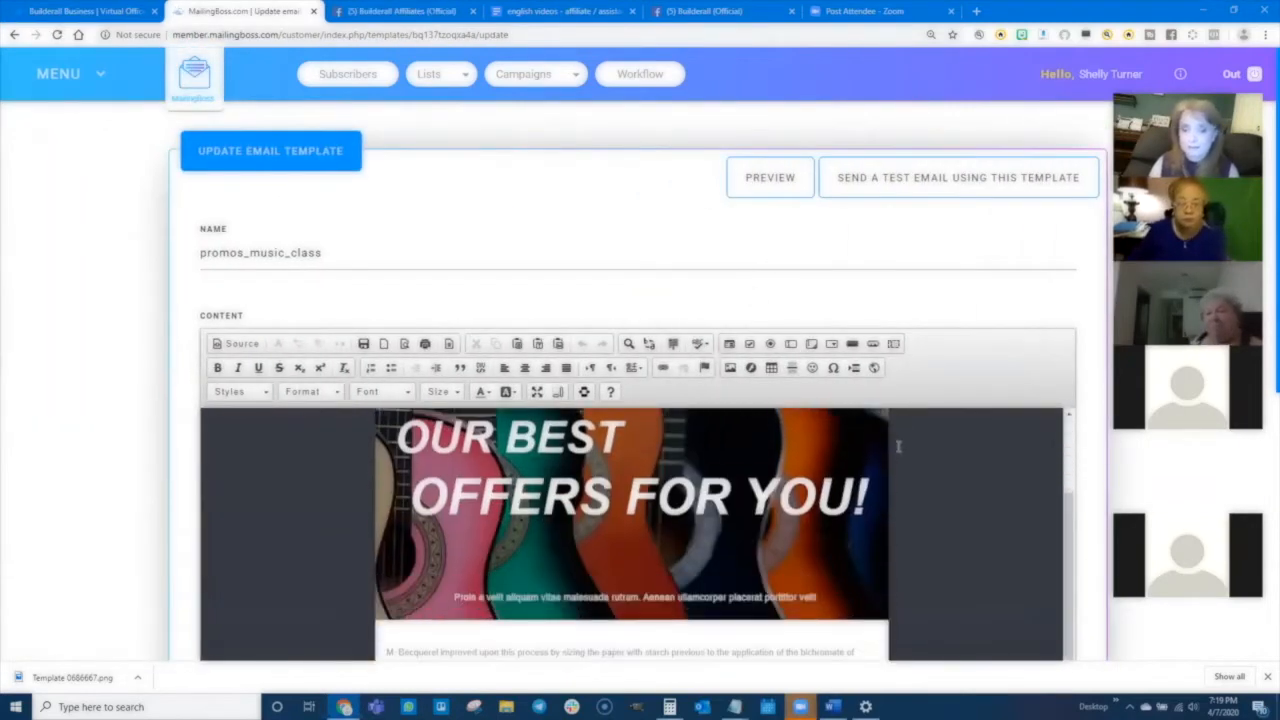
scroll(99, 397, down, 3)
scroll(99, 397, down, 2)
scroll(686, 494, down, 5)
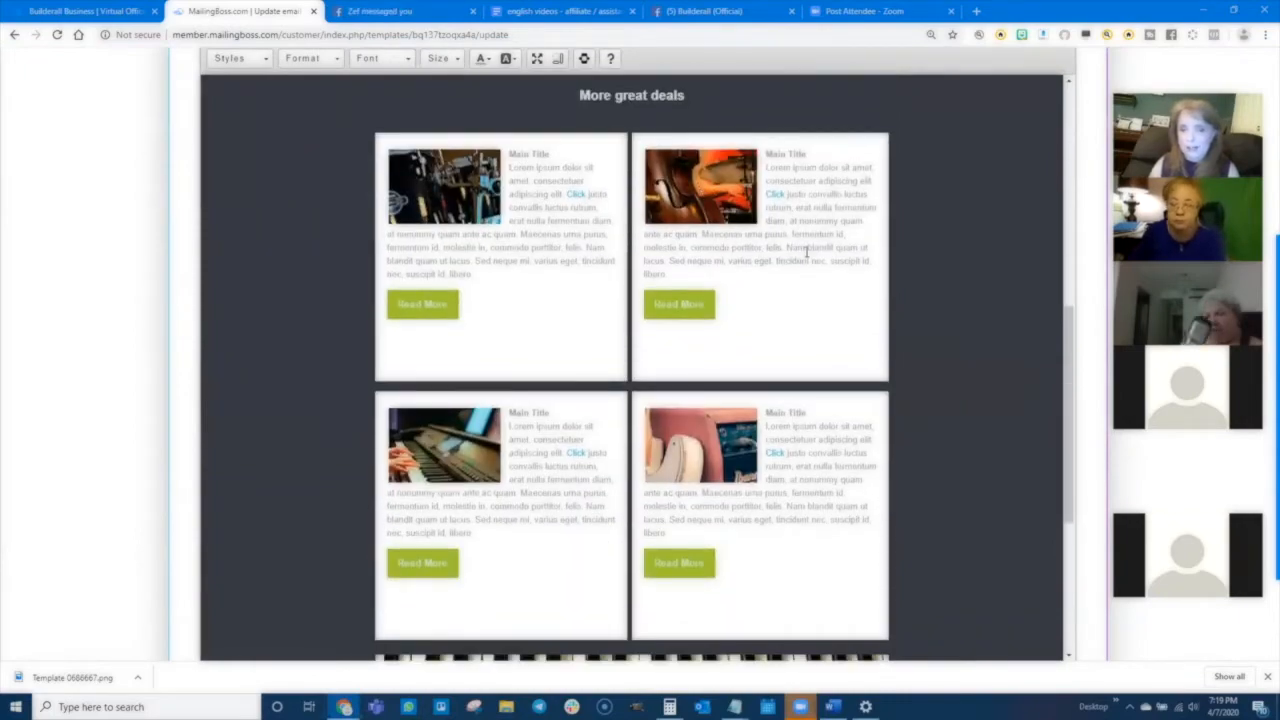
scroll(716, 403, down, 4)
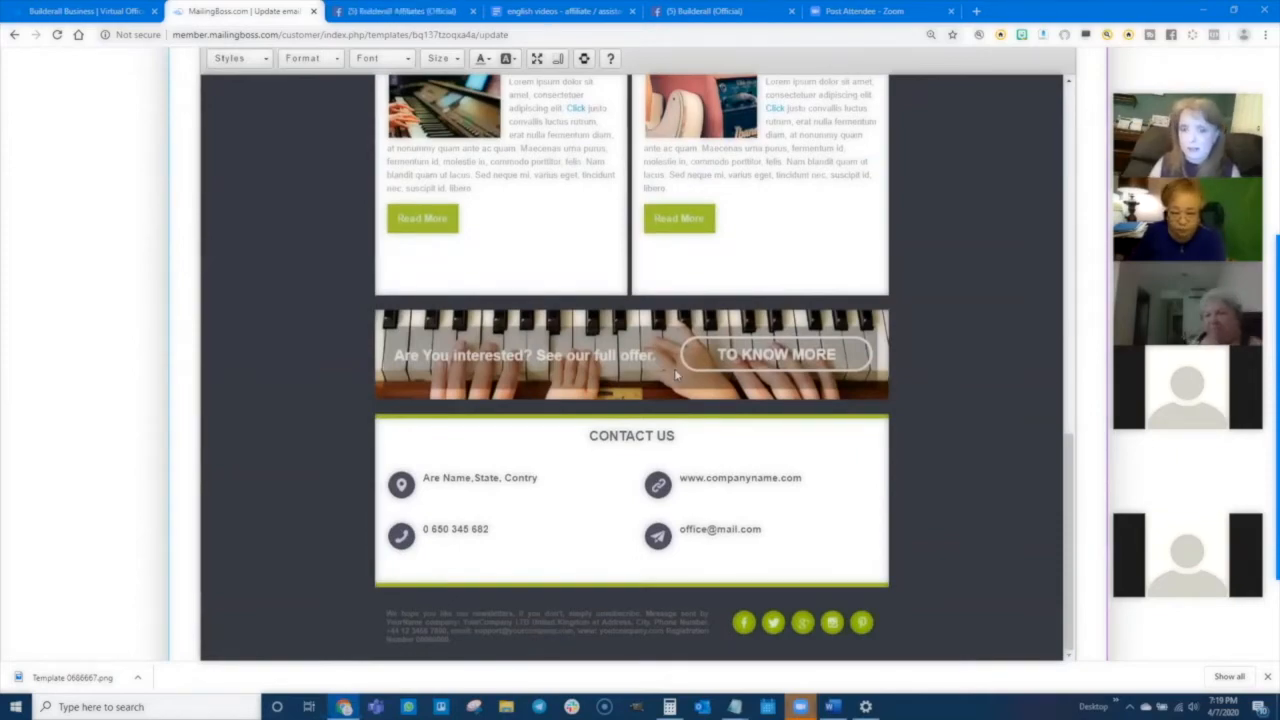
scroll(674, 368, up, 12)
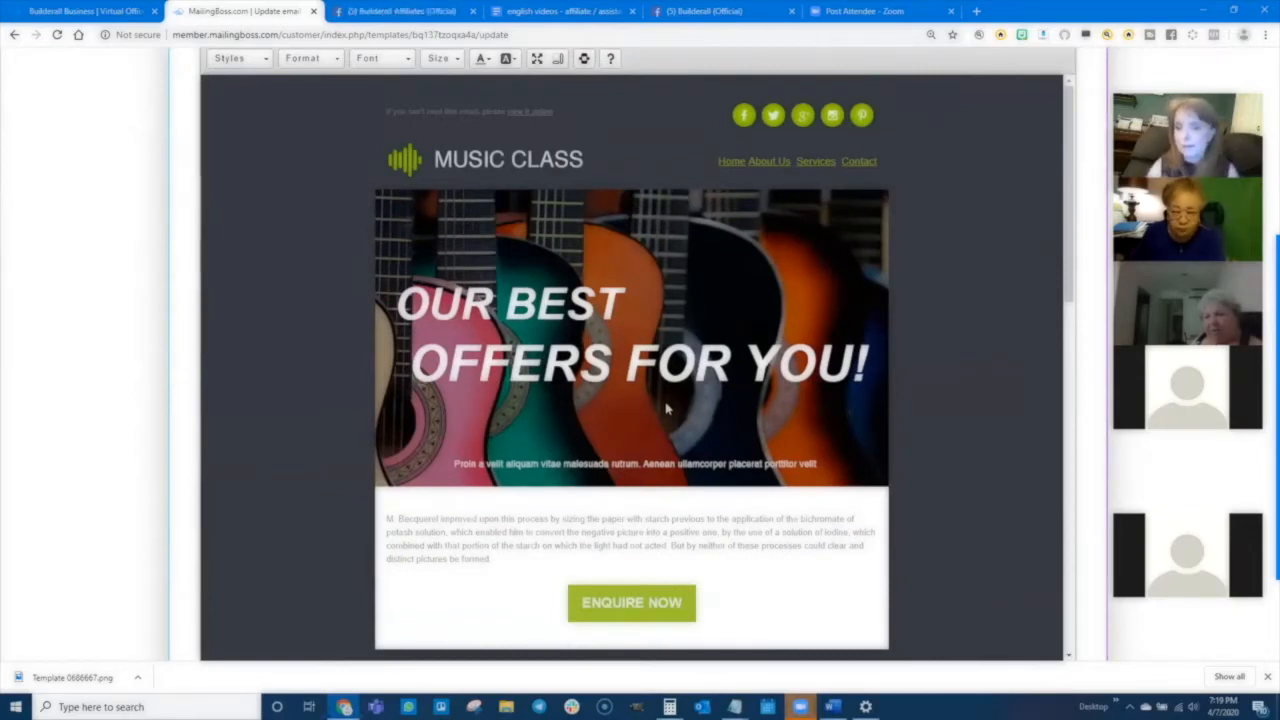
scroll(97, 119, up, 5)
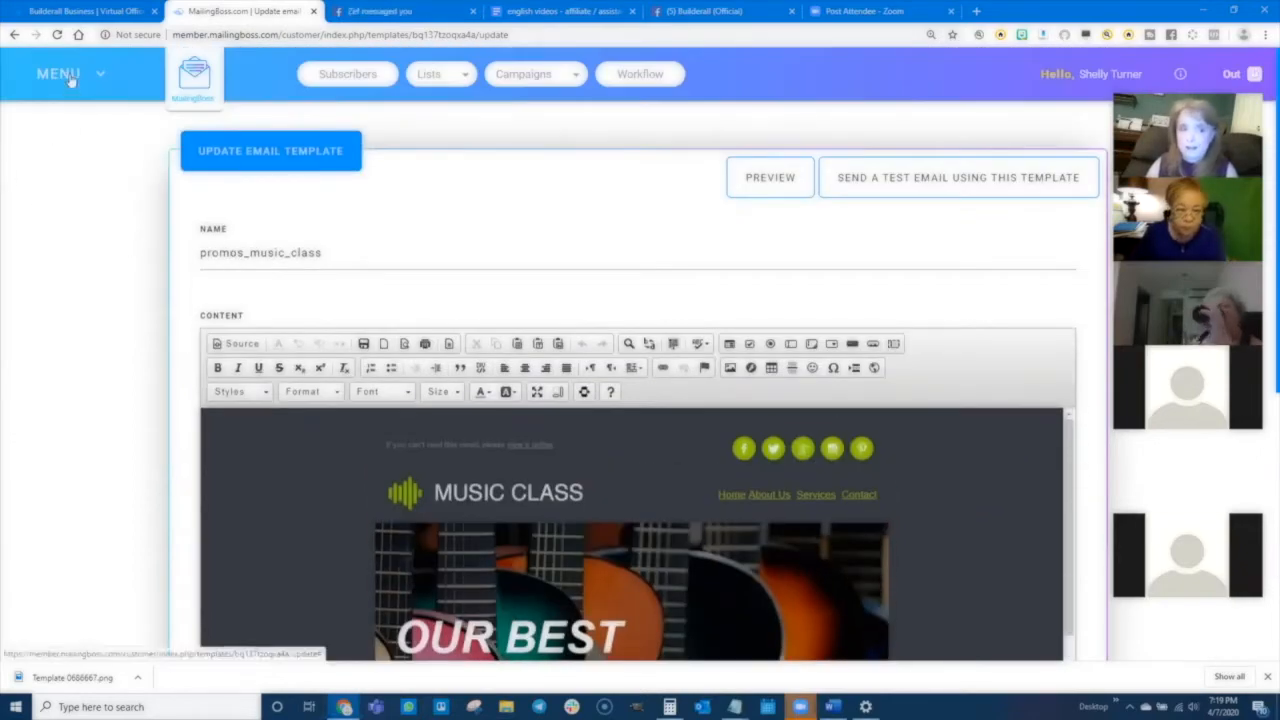
- Return to My templates and start creating a new email template
click(69, 78)
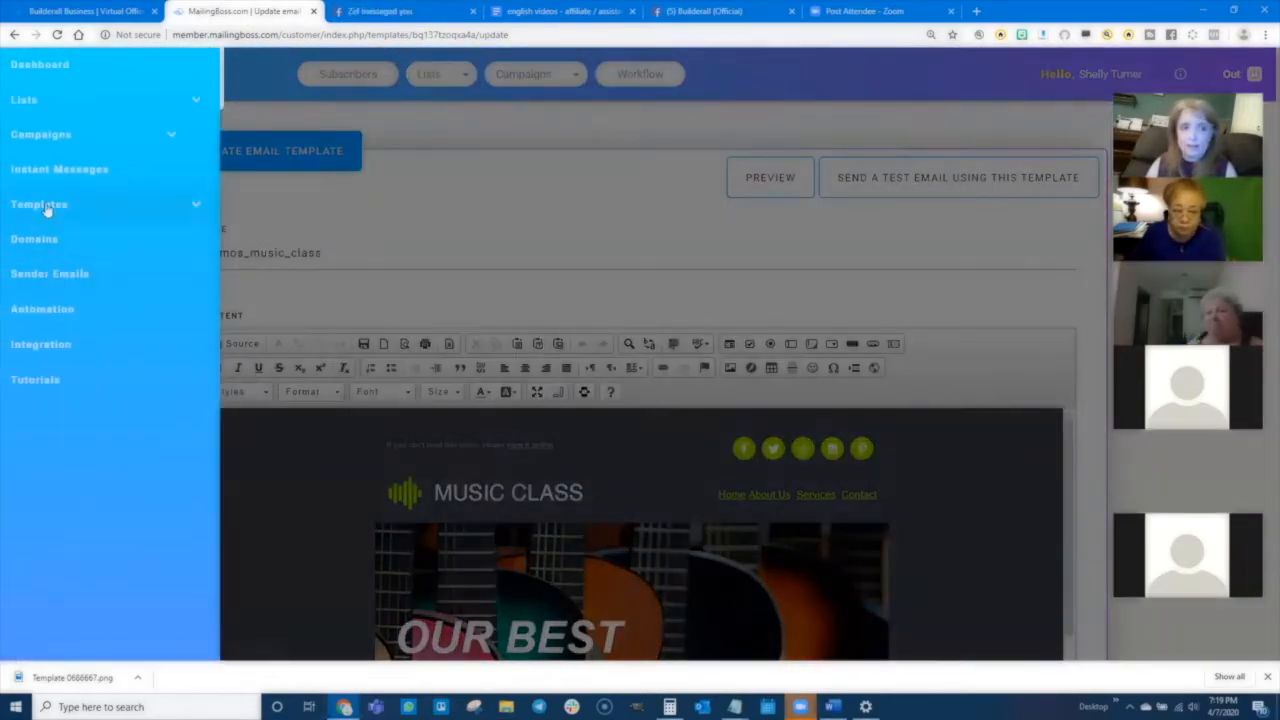
click(46, 205)
click(40, 243)
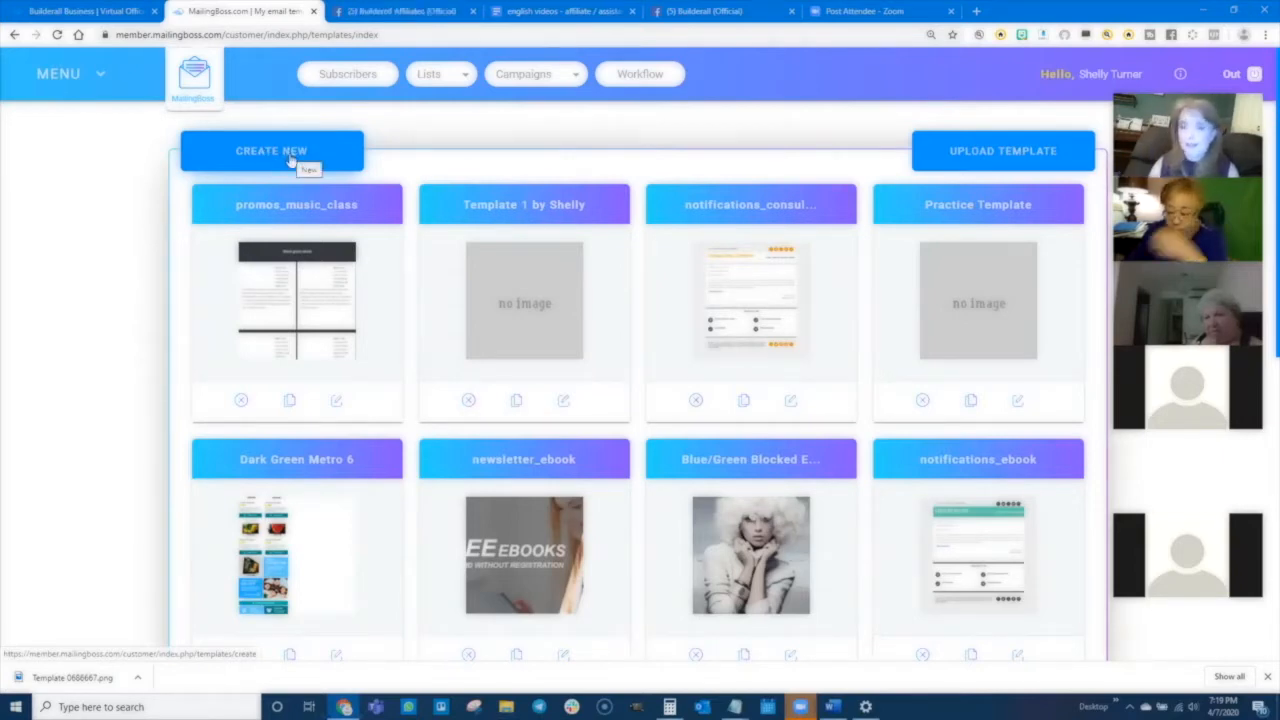
click(276, 155)
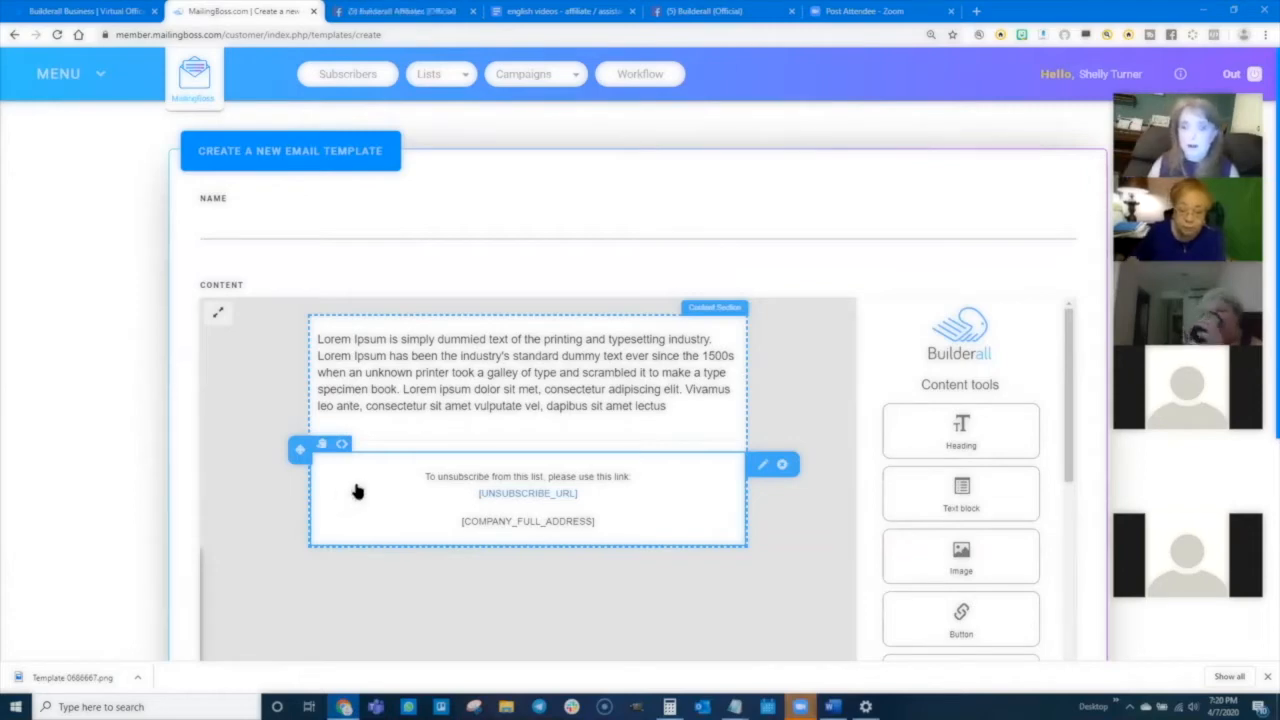
- Insert an Image block at the top of the new template's content
scroll(96, 438, down, 2)
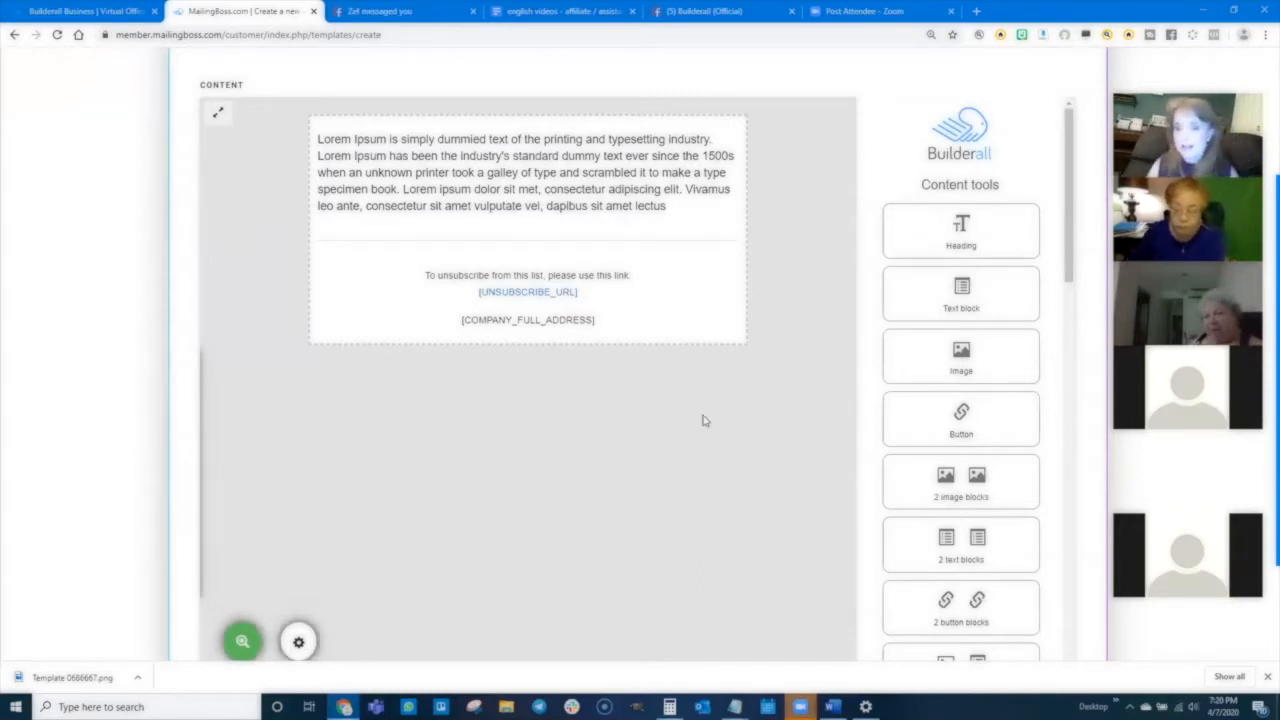
drag(961, 357, 390, 136)
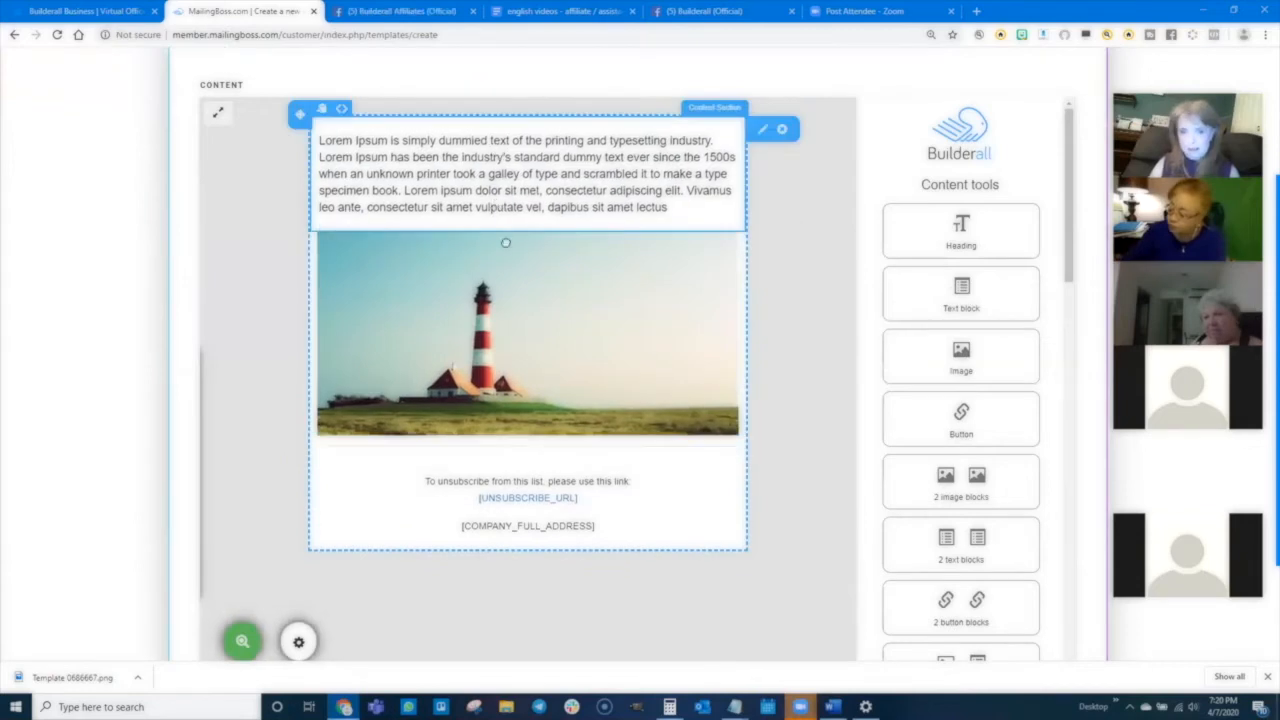
- Add a Text with left image block below the opening text
scroll(800, 497, down, 2)
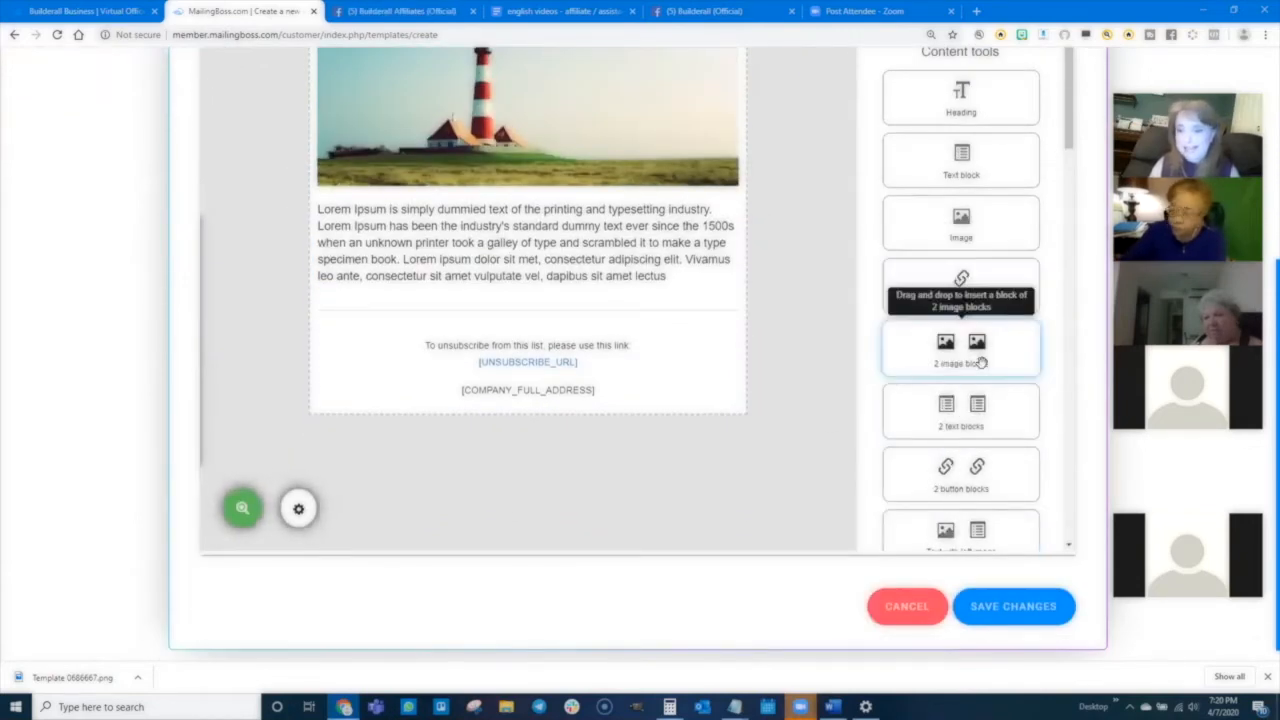
scroll(950, 400, down, 2)
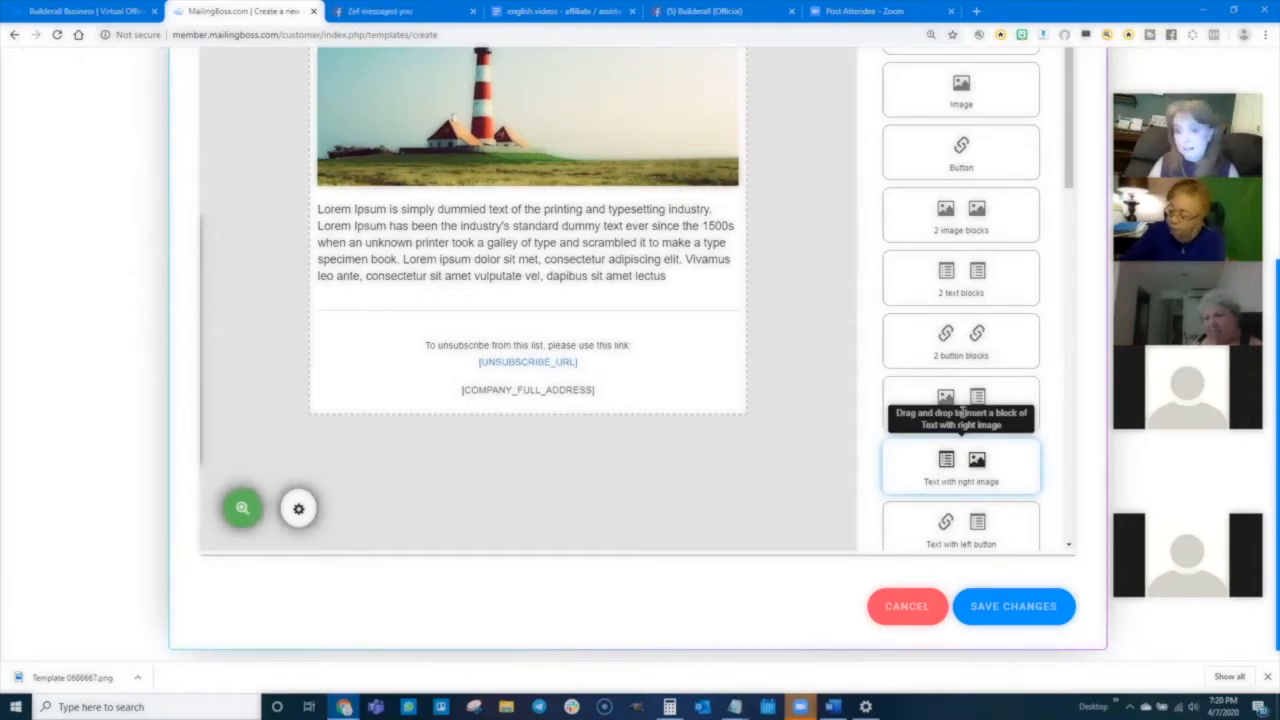
drag(960, 405, 445, 318)
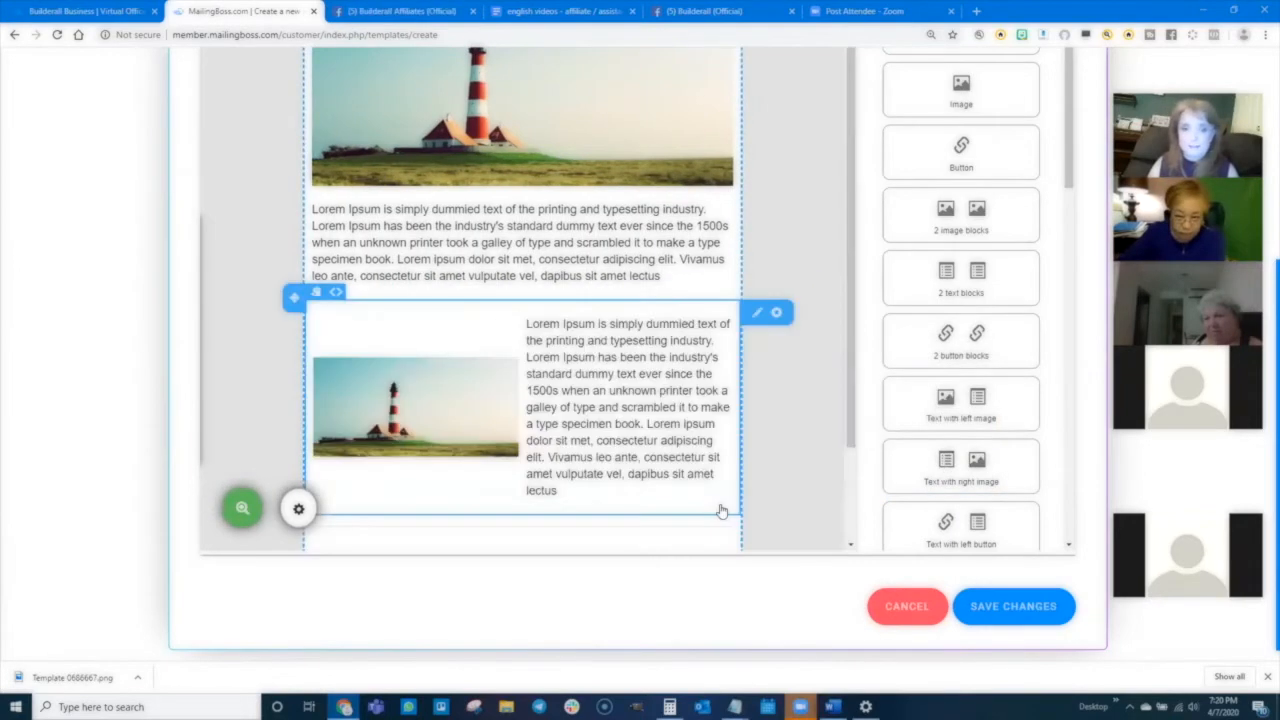
- Add a Text block beneath the text-with-left-image block
scroll(960, 225, up, 5)
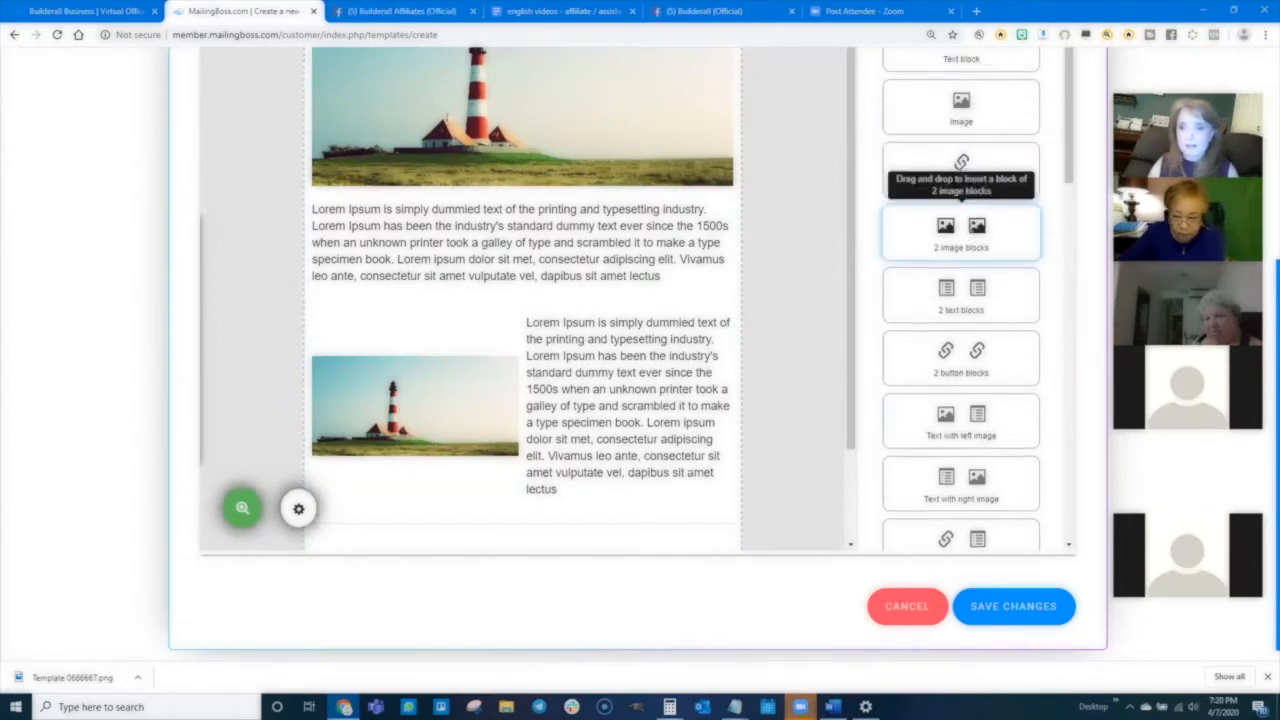
scroll(671, 434, down, 5)
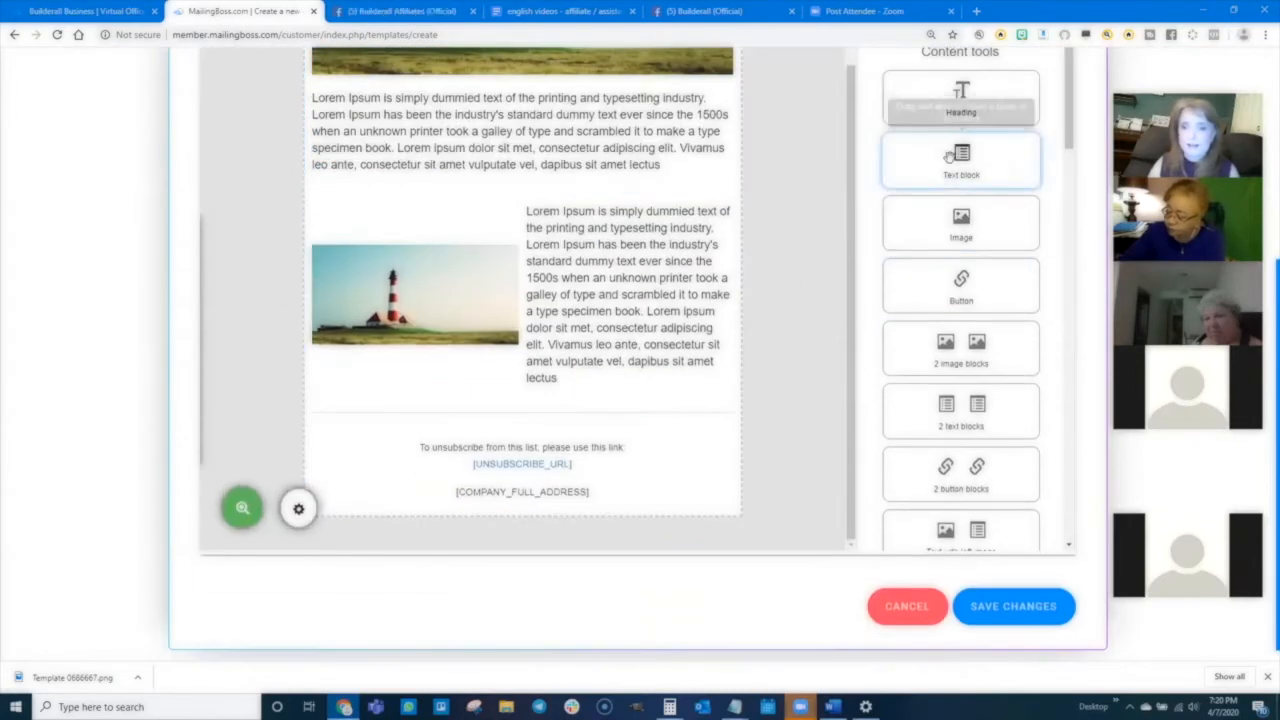
drag(960, 151, 645, 416)
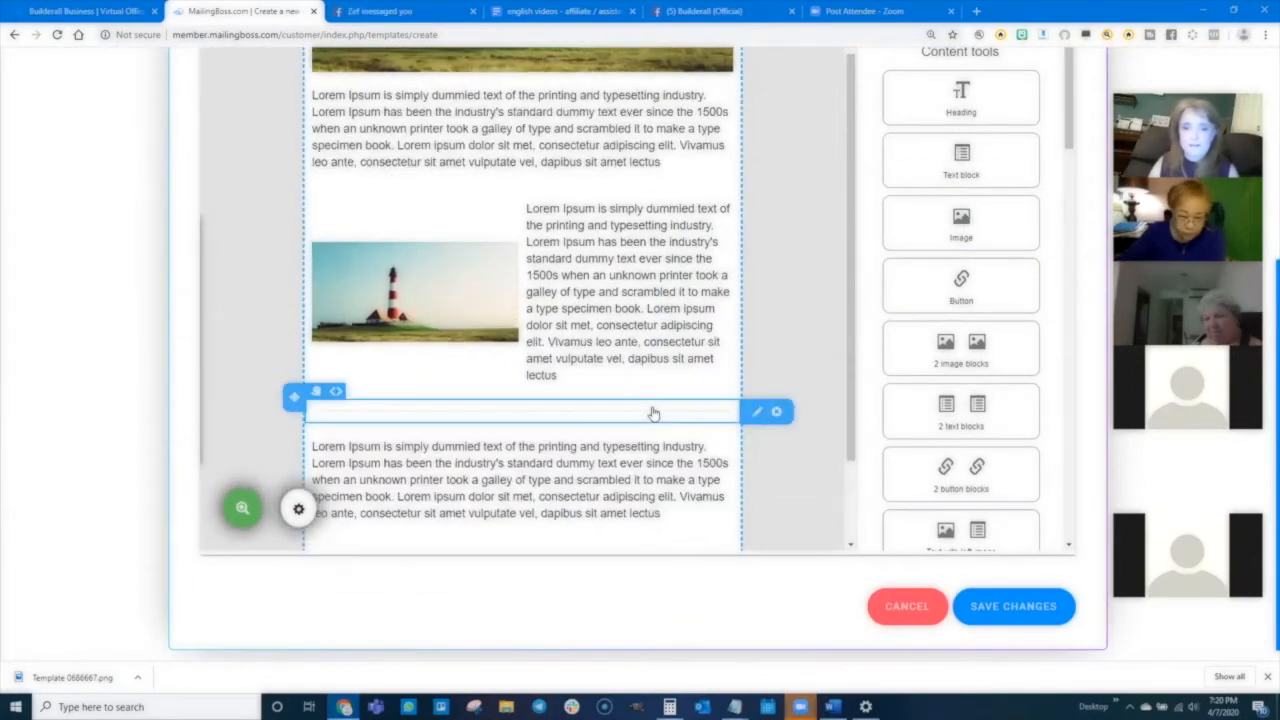
- Add a Text with right image block below the new text block
scroll(720, 410, down, 3)
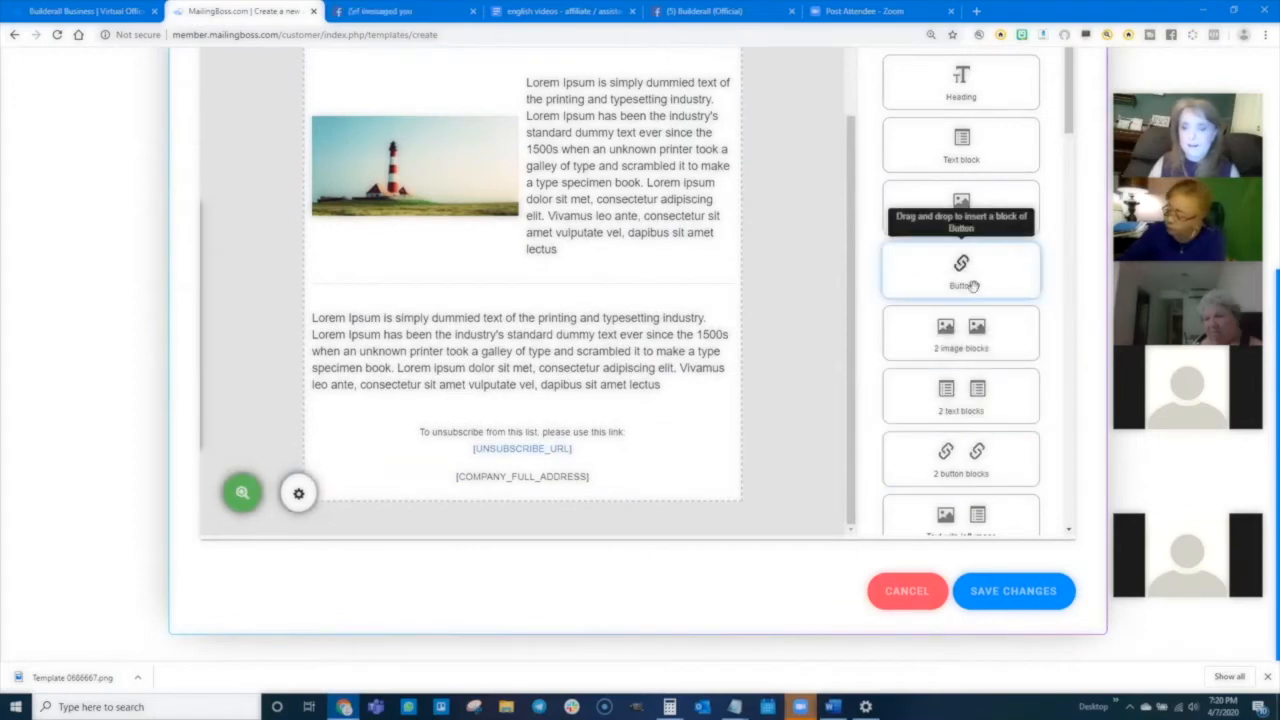
scroll(960, 390, down, 3)
drag(951, 405, 425, 430)
scroll(570, 230, up, 5)
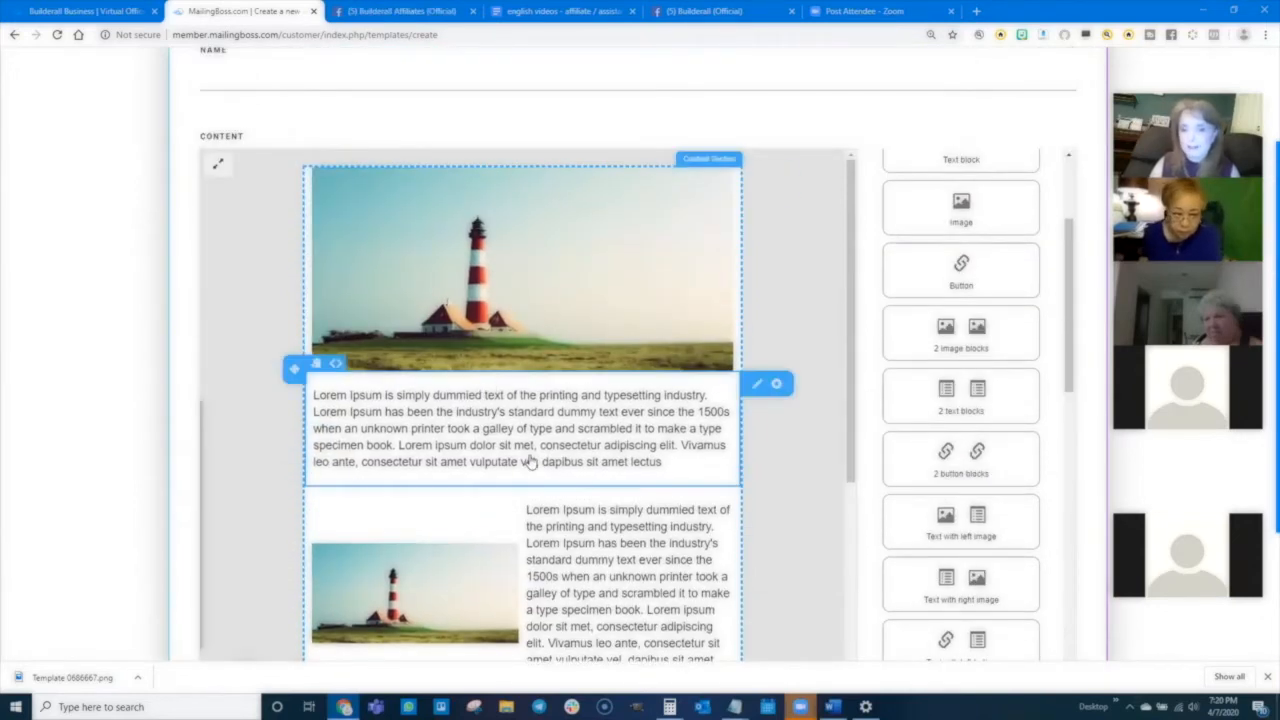
- Add an image block beneath the text-with-right-image block at the bottom of the template
scroll(530, 463, down, 5)
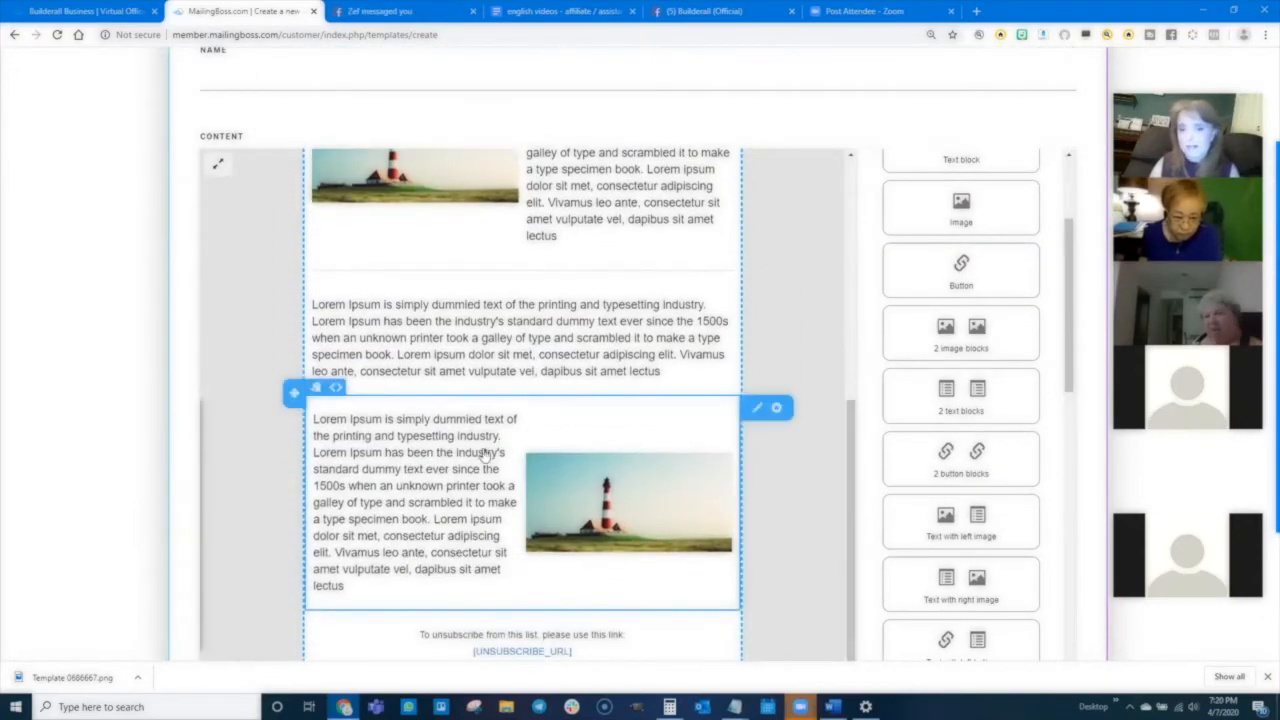
scroll(486, 449, up, 5)
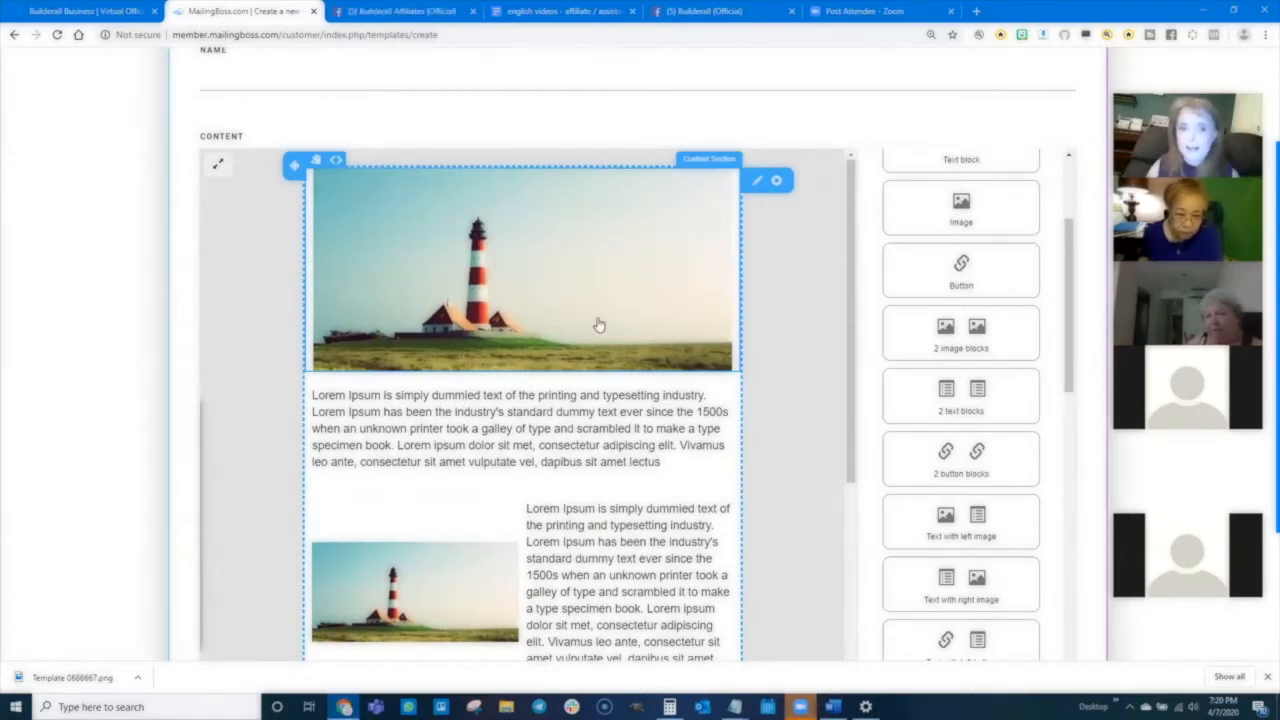
scroll(600, 338, down, 5)
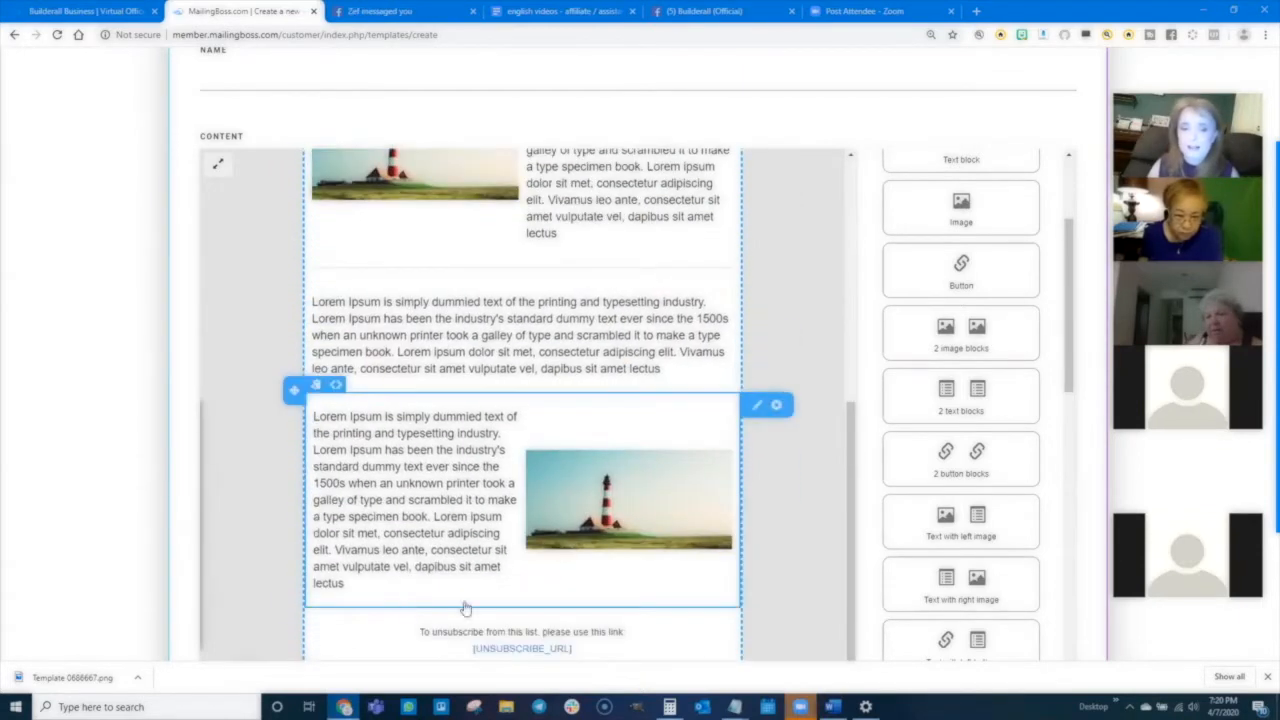
scroll(965, 400, up, 3)
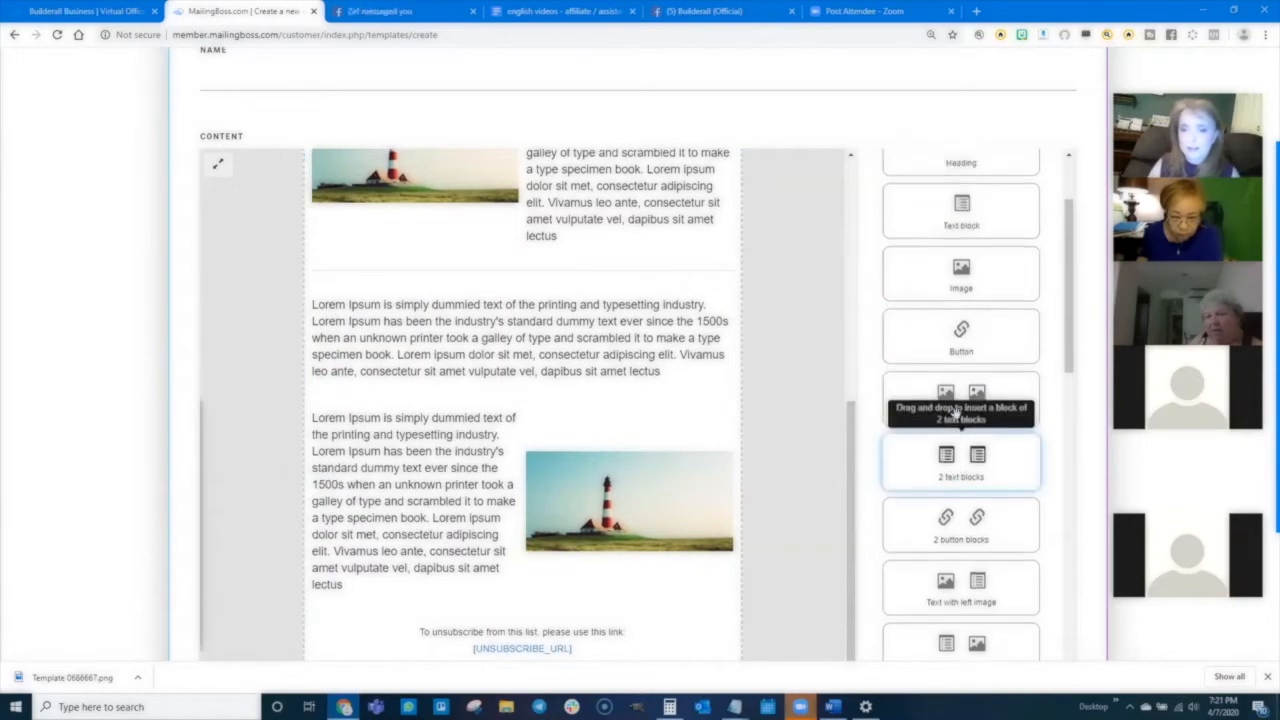
drag(961, 340, 478, 590)
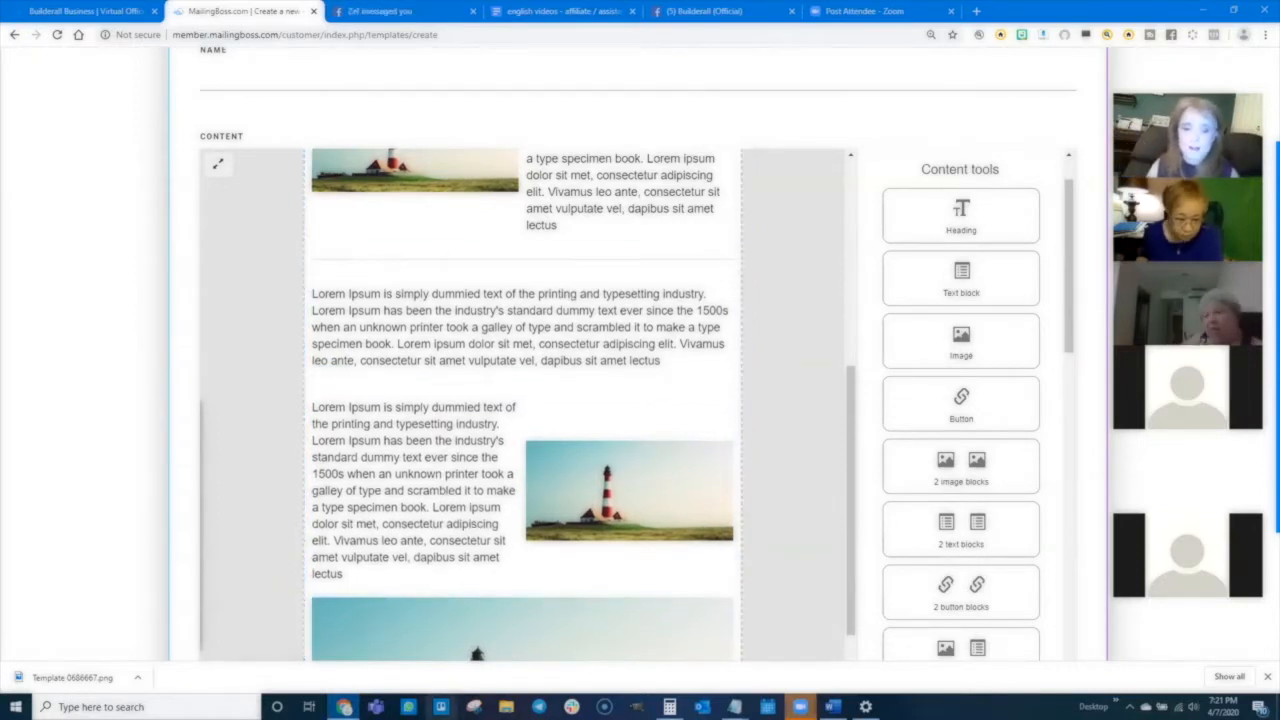
- Switch to Trello and open the boards list
click(441, 707)
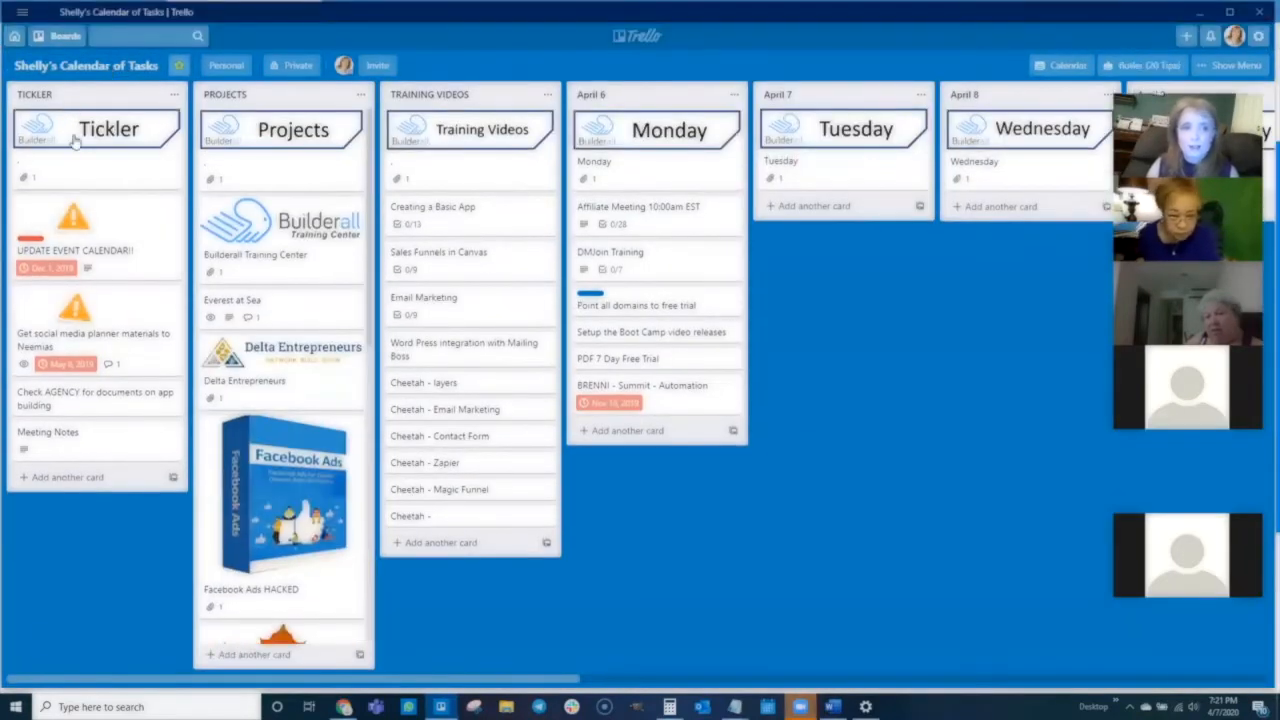
click(62, 36)
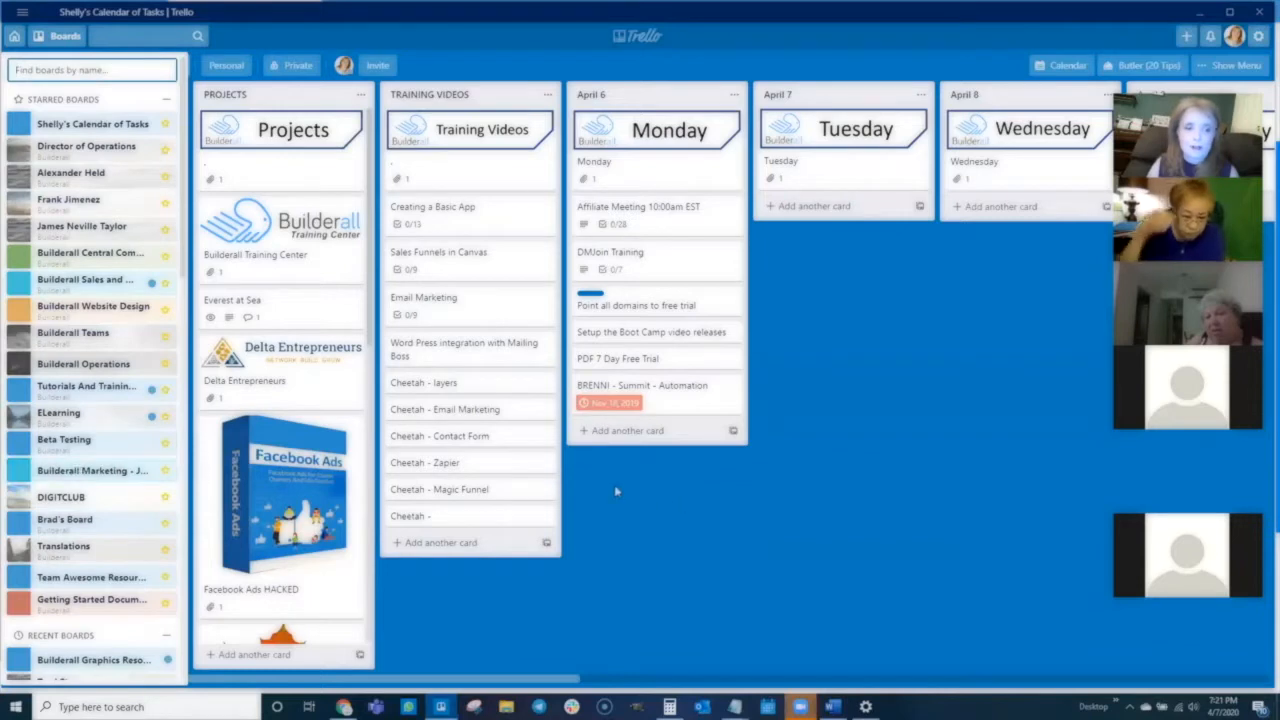
- Open the Builderall Graphics Resources board from the starred boards list
click(92, 471)
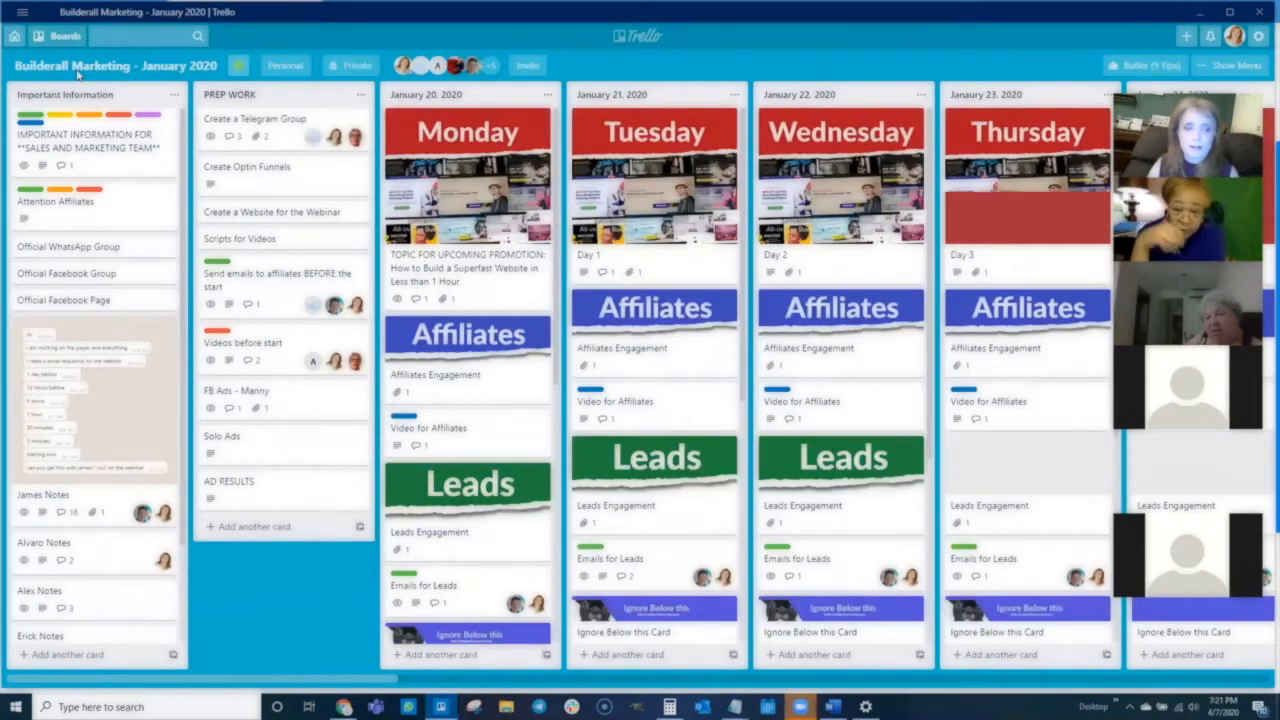
click(58, 36)
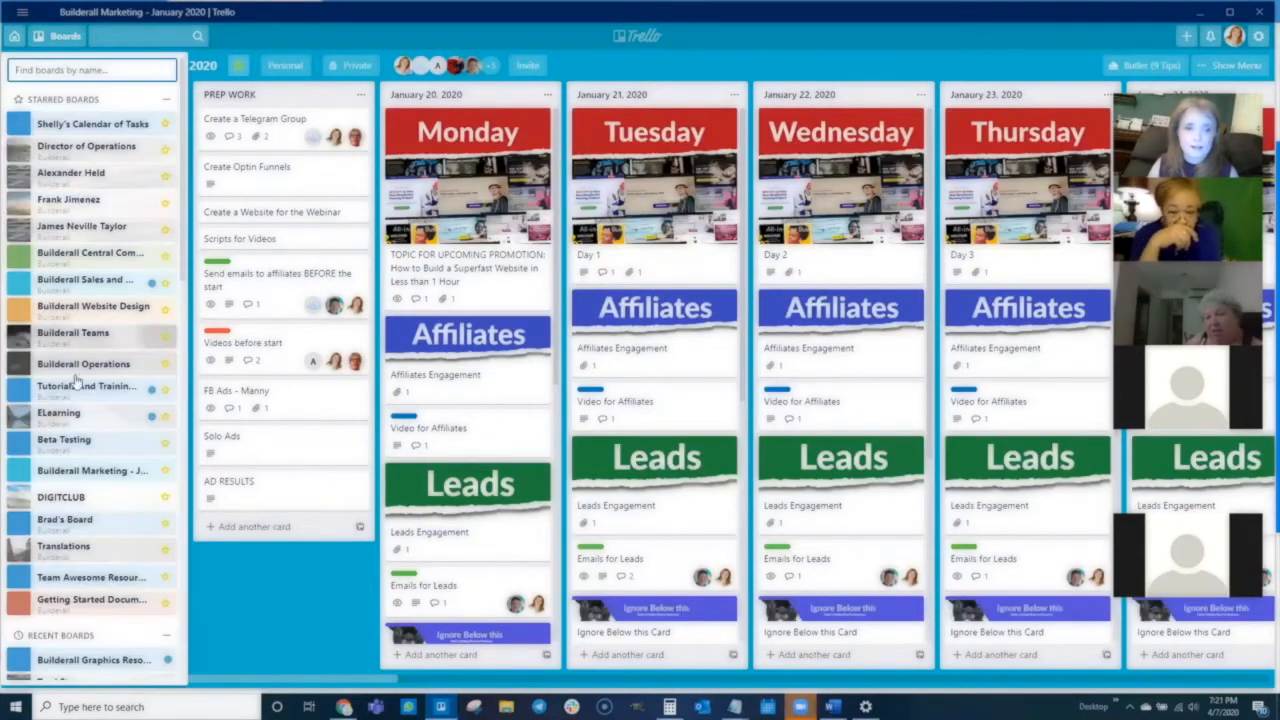
scroll(75, 550, down, 3)
click(86, 528)
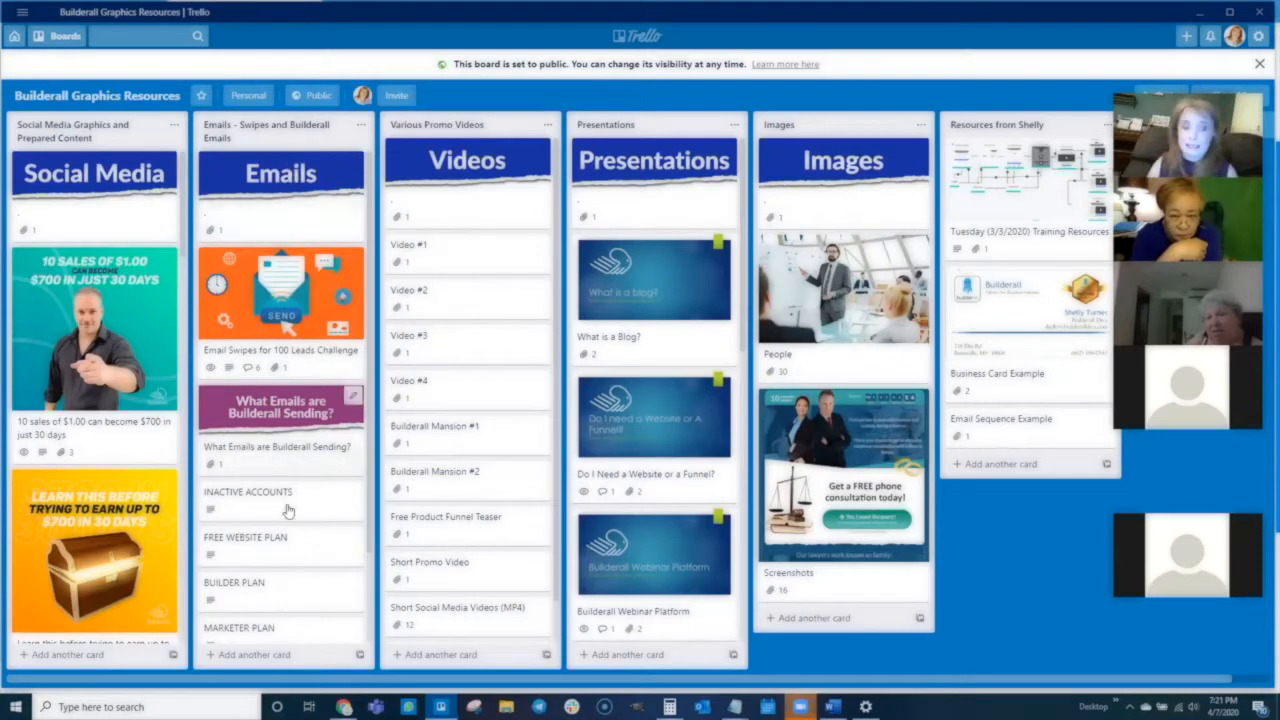
- Open the Premium Plan card's Email #1 link, scroll through the welcome email, and close the card
scroll(270, 566, down, 1)
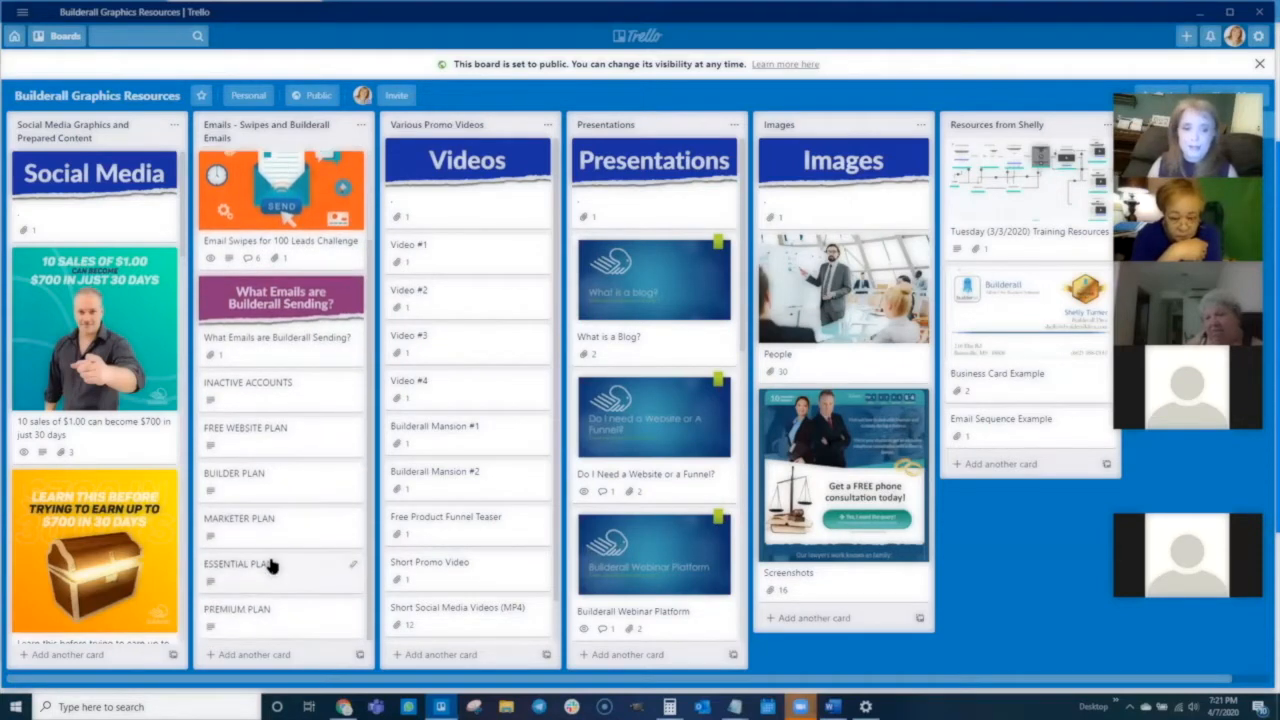
click(260, 610)
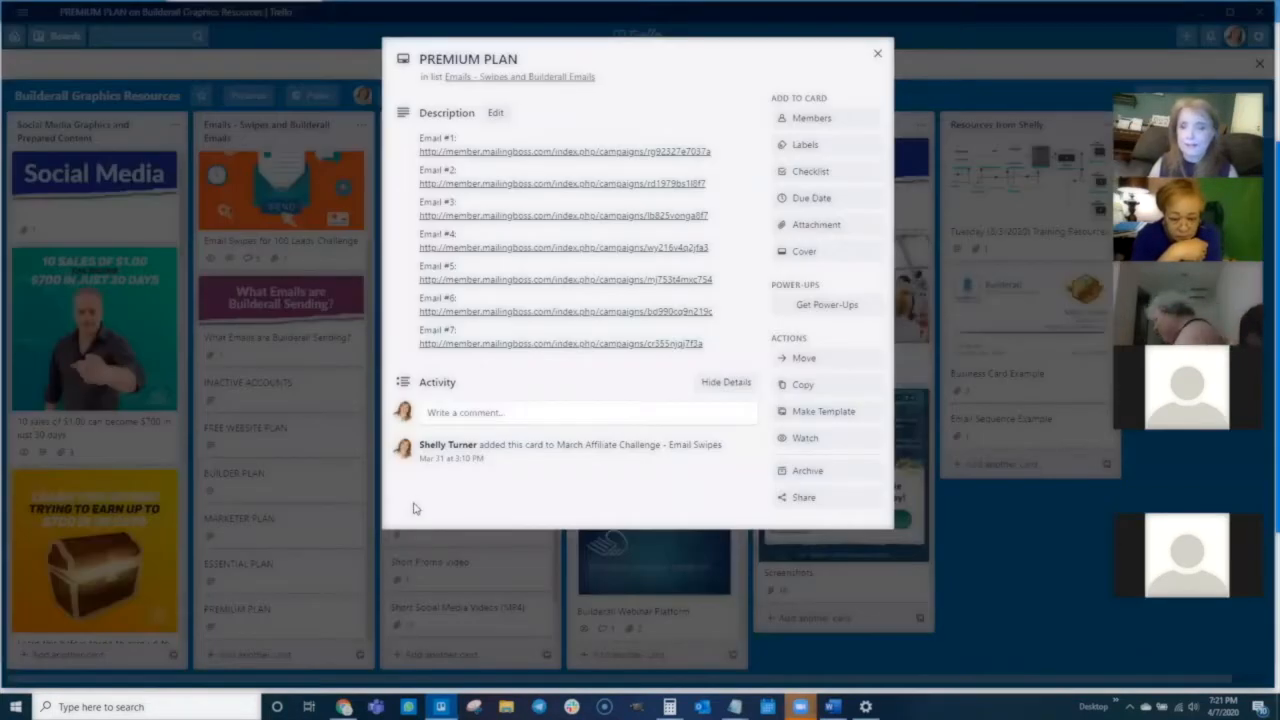
click(551, 155)
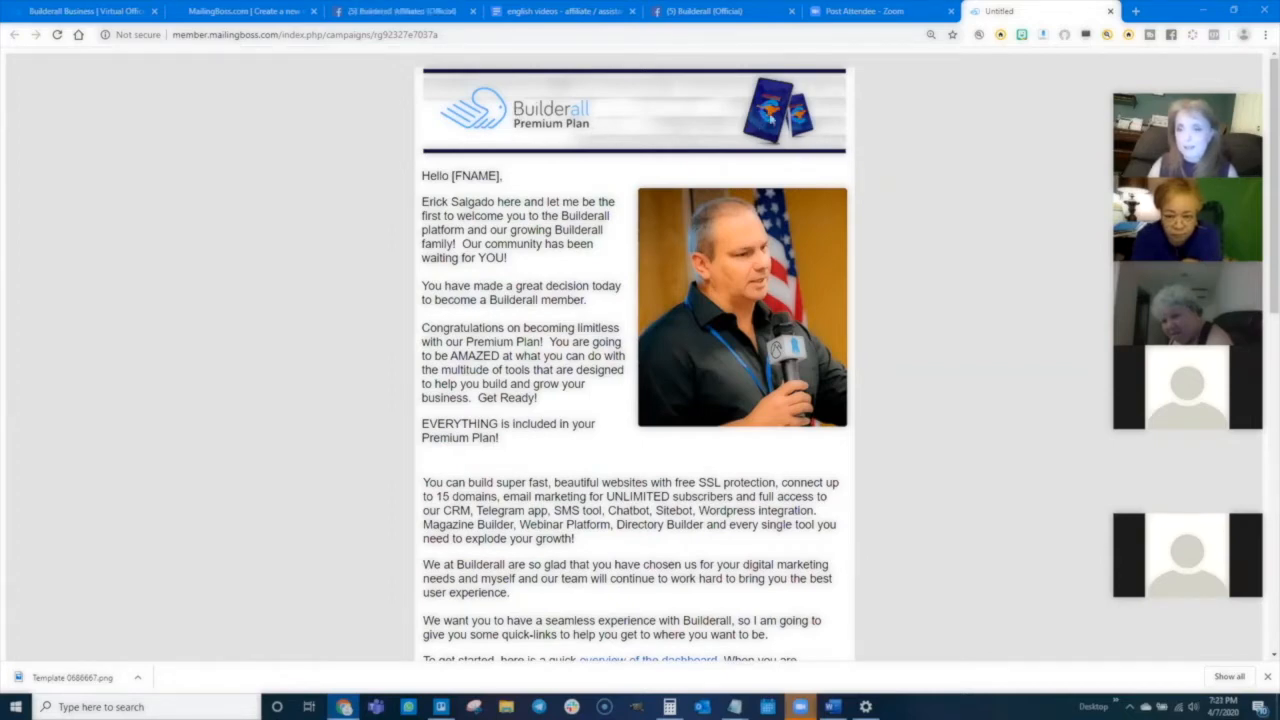
scroll(617, 266, down, 8)
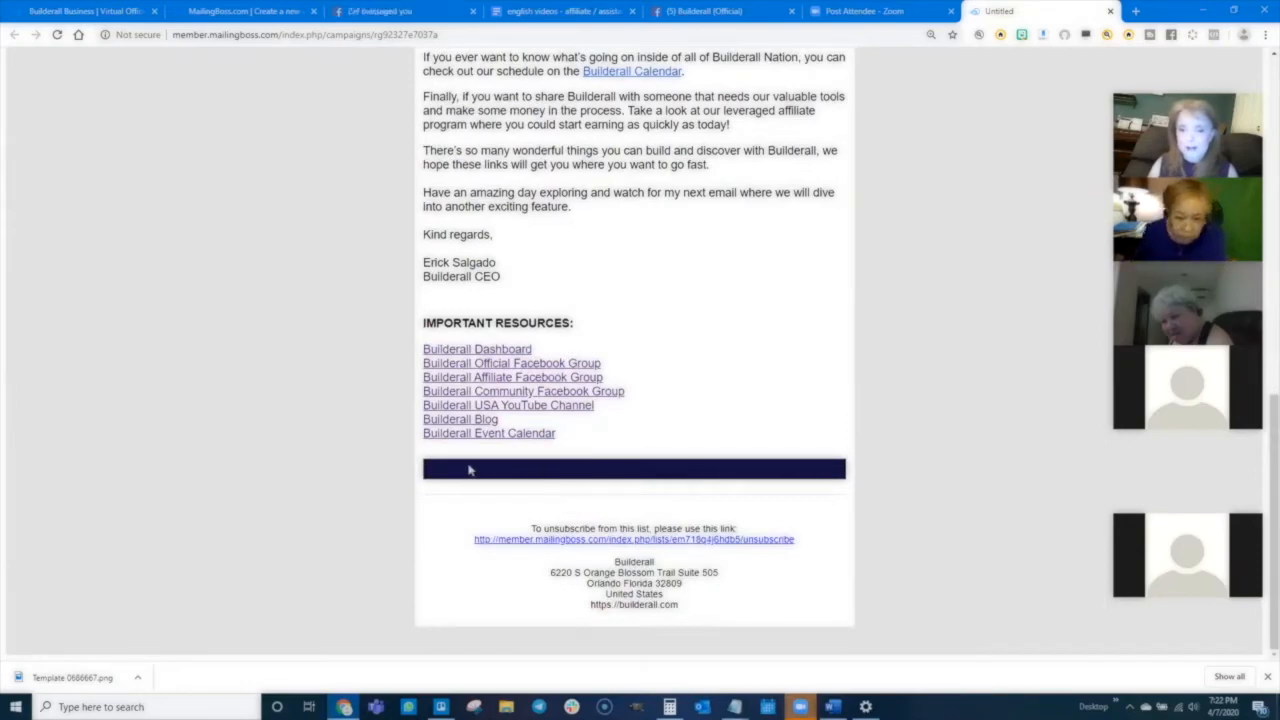
scroll(689, 408, up, 10)
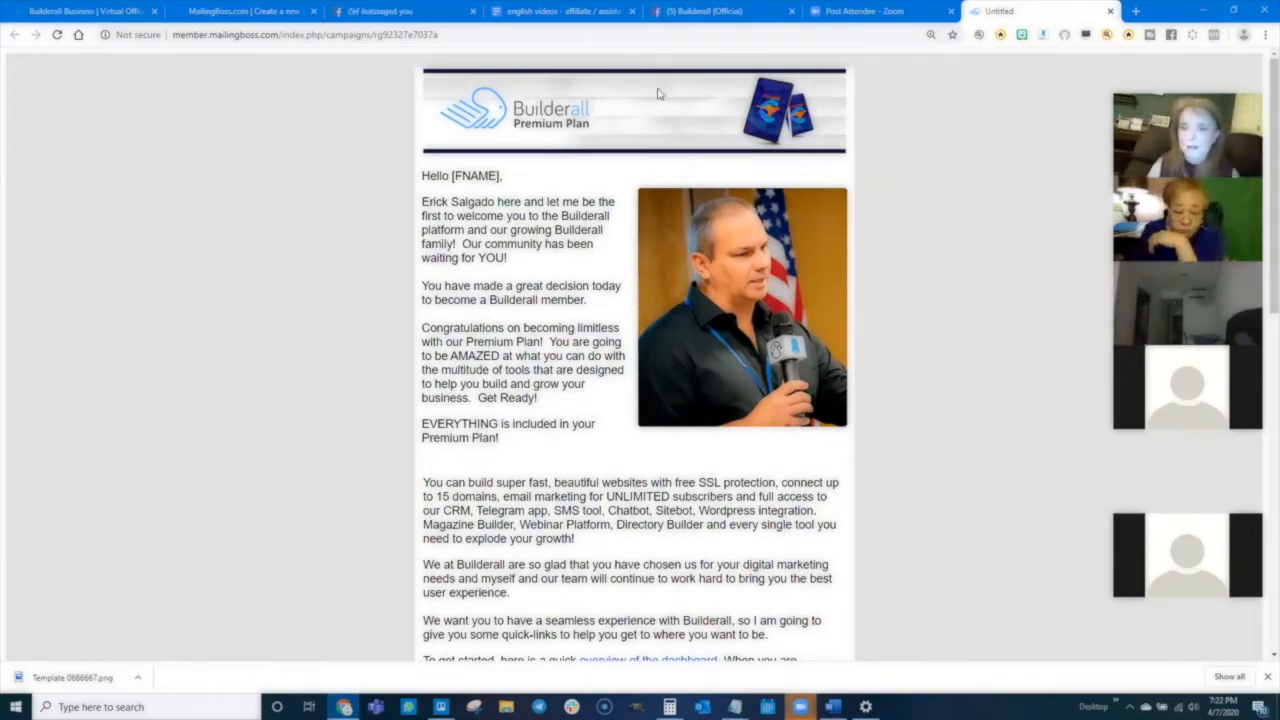
scroll(553, 381, down, 8)
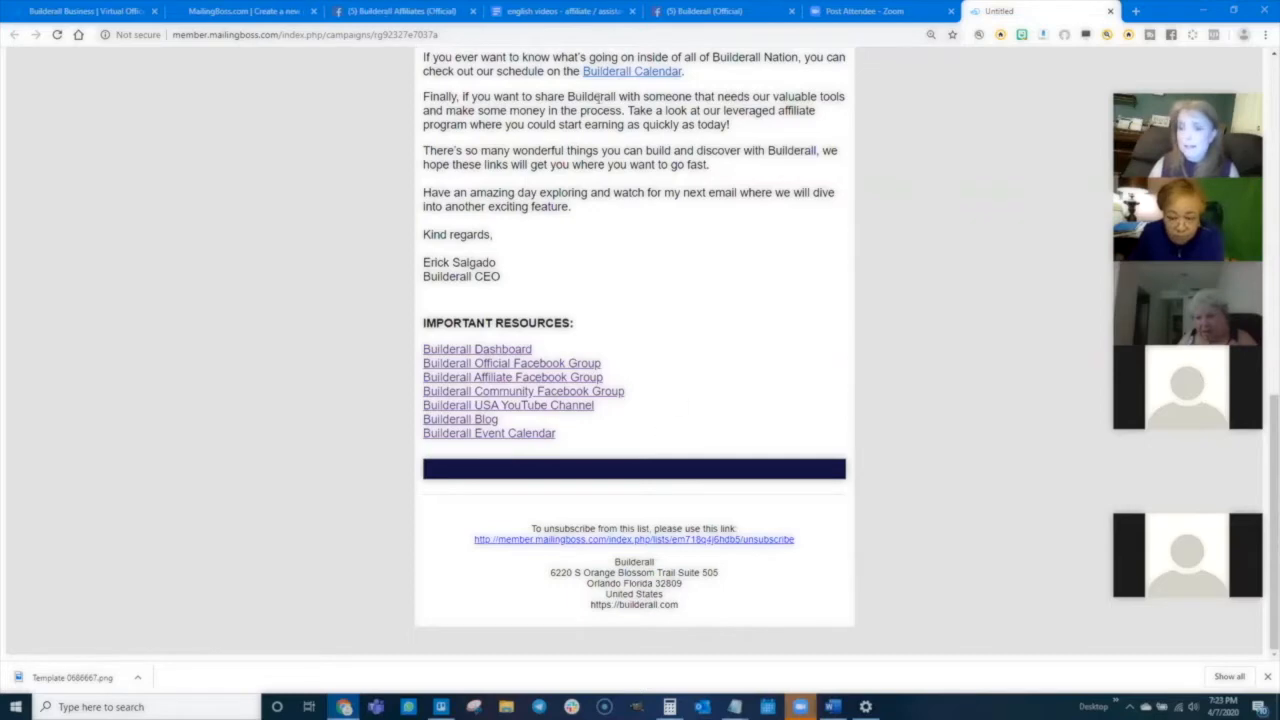
scroll(489, 341, up, 5)
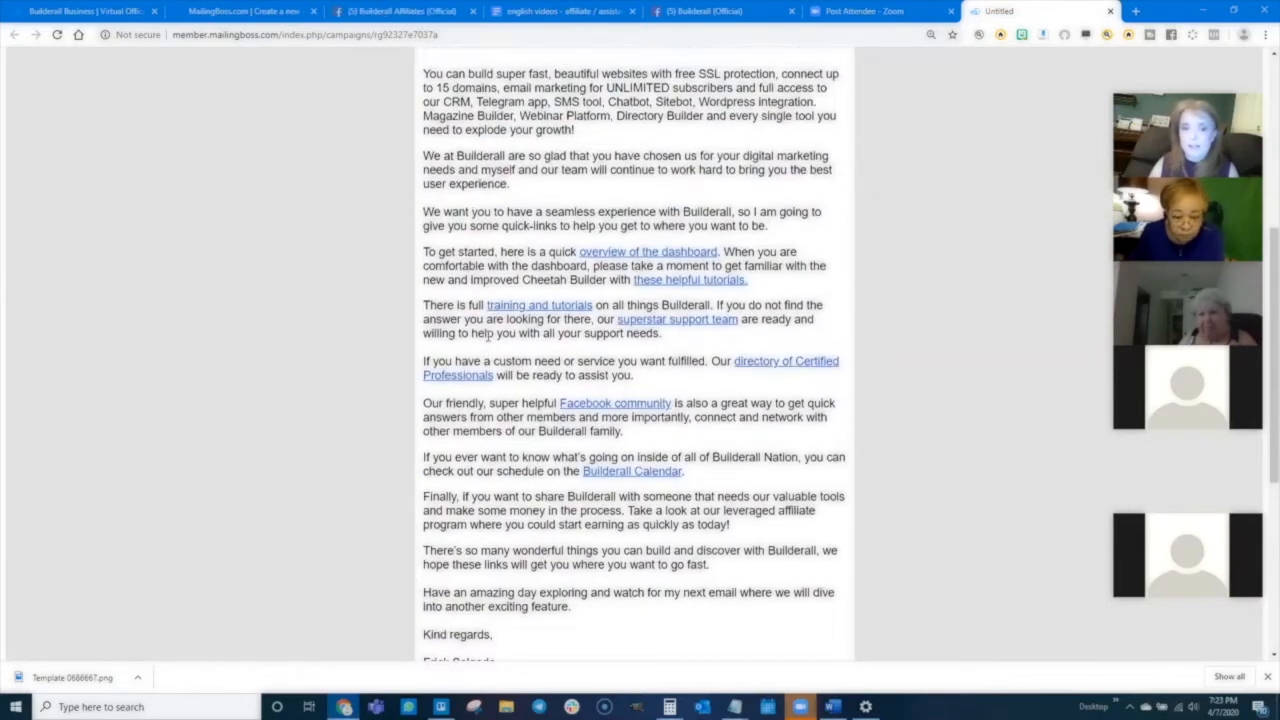
scroll(488, 338, up, 2)
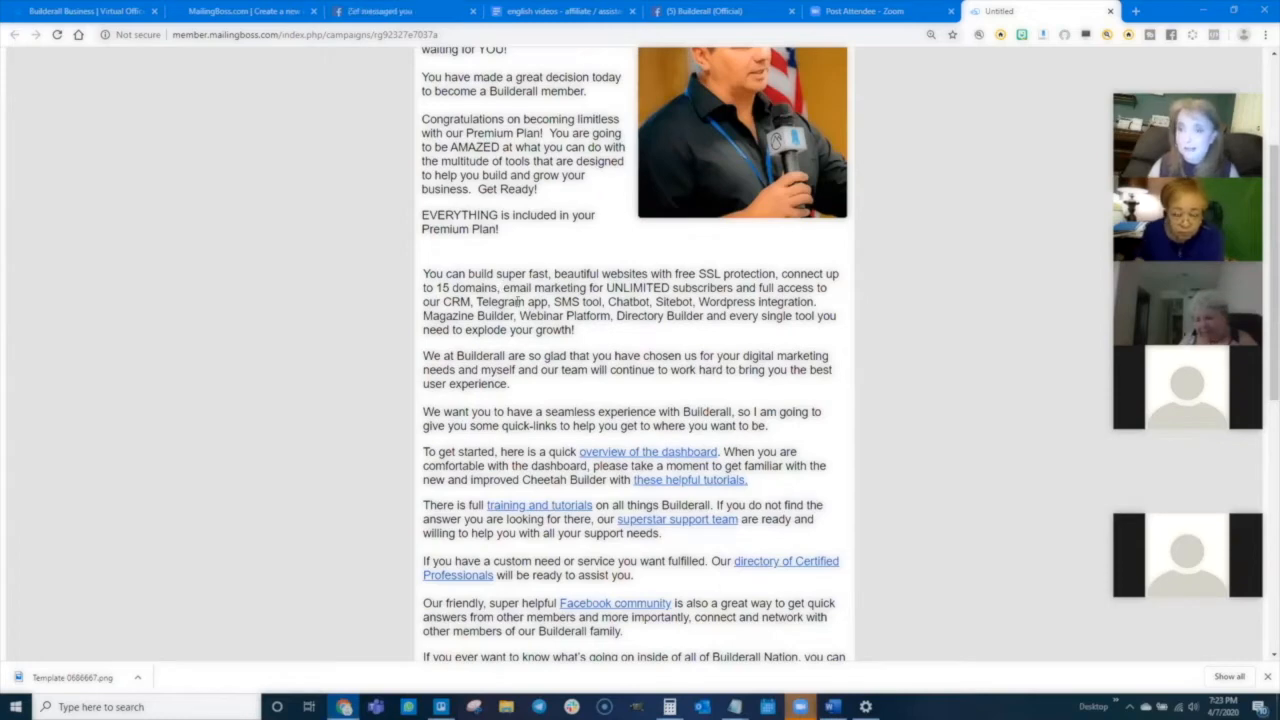
scroll(518, 300, up, 3)
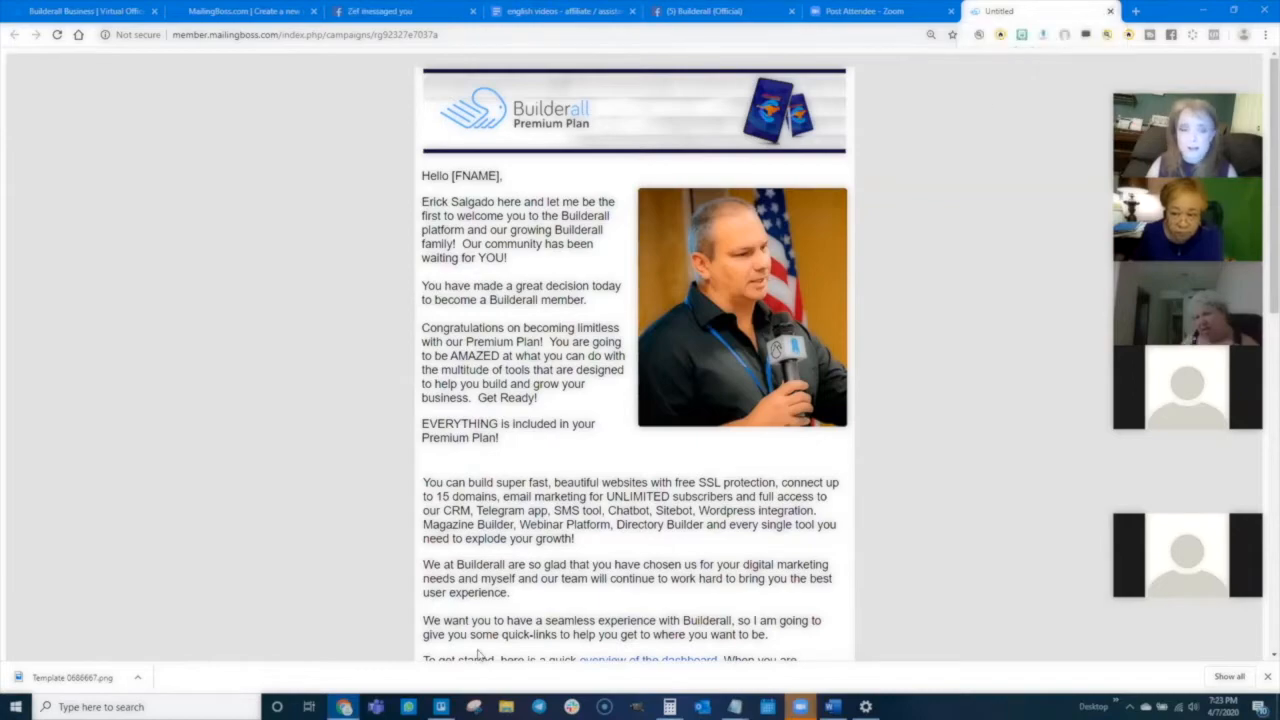
click(441, 707)
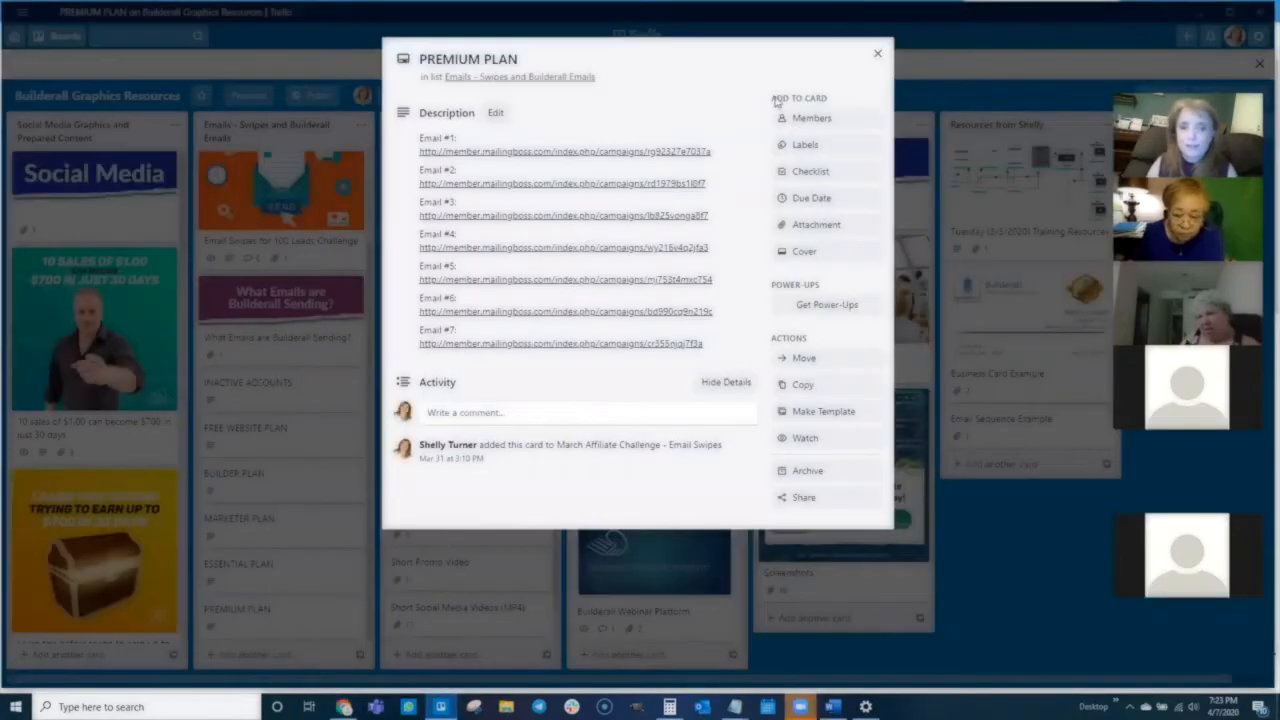
click(877, 53)
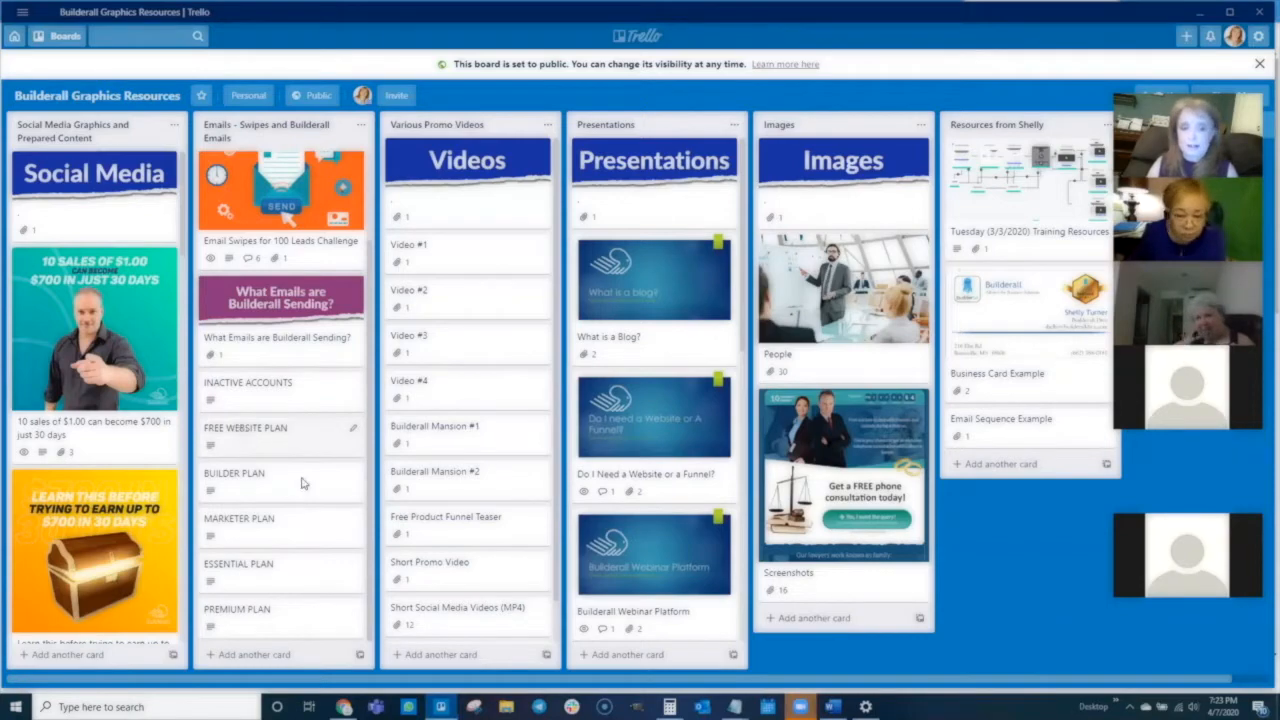
- Open the Free Website Plan card's Email #1 link and scroll through the welcome email
click(285, 438)
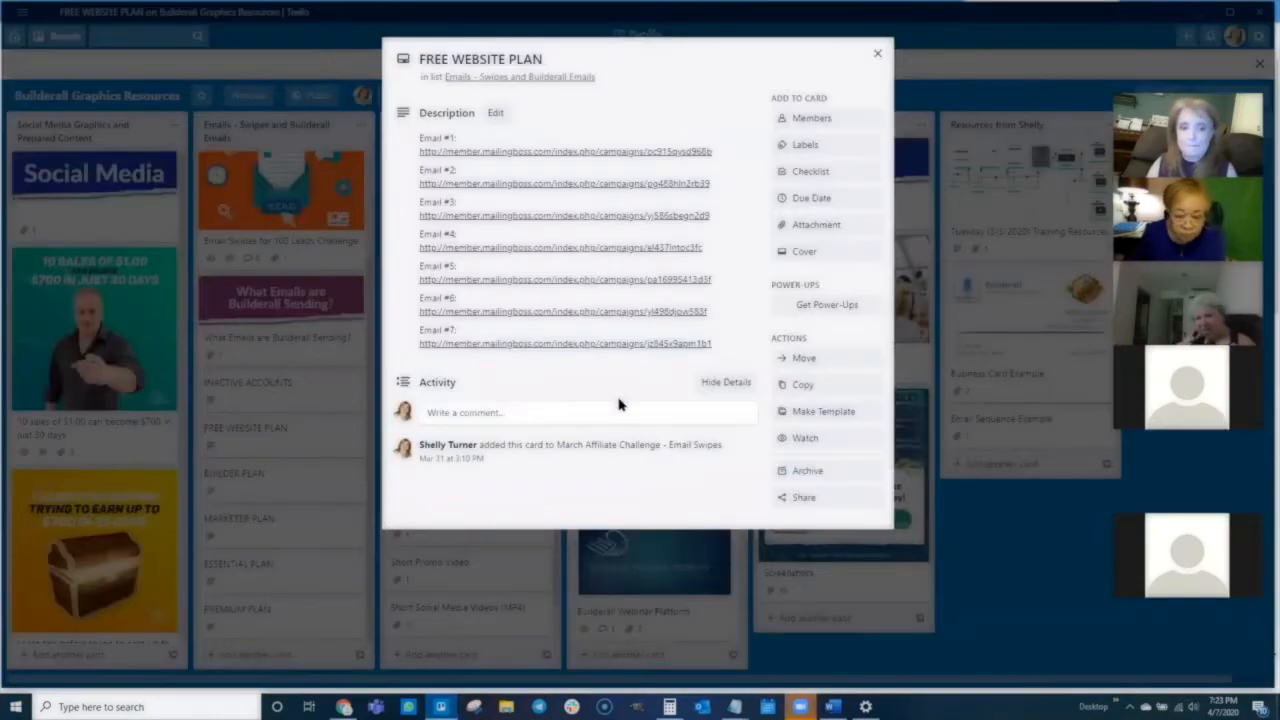
click(567, 151)
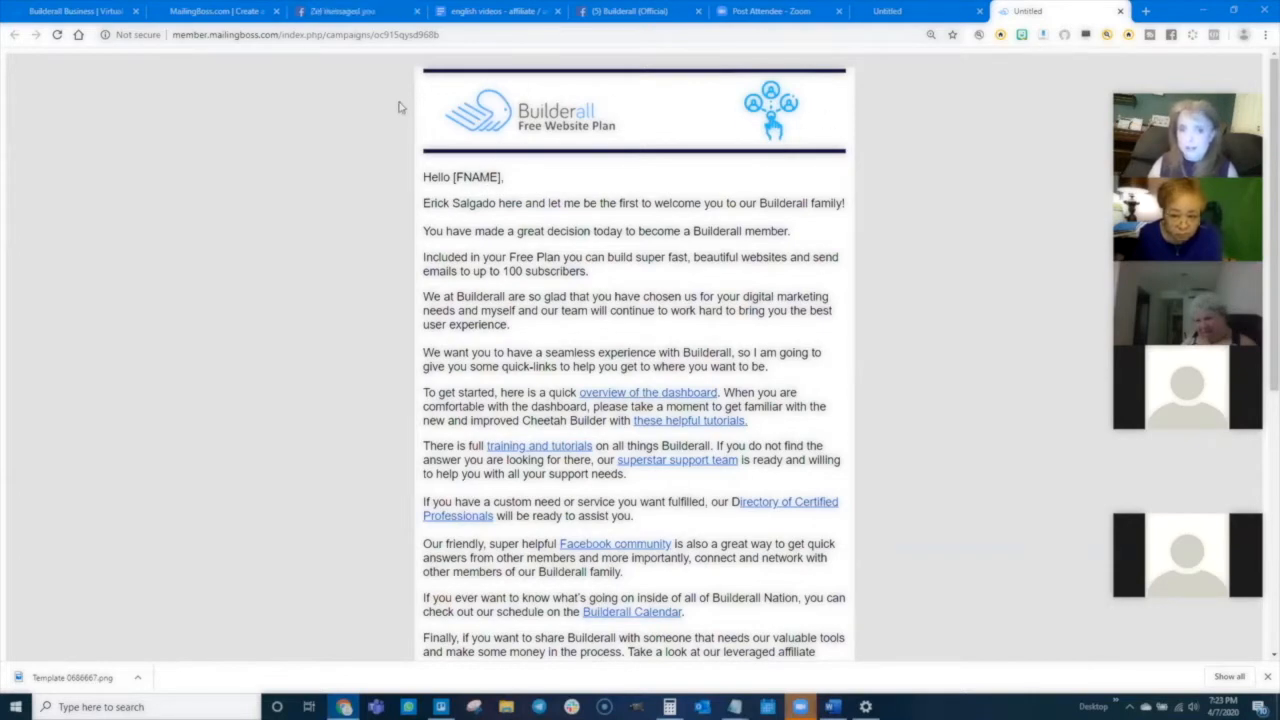
scroll(555, 375, down, 5)
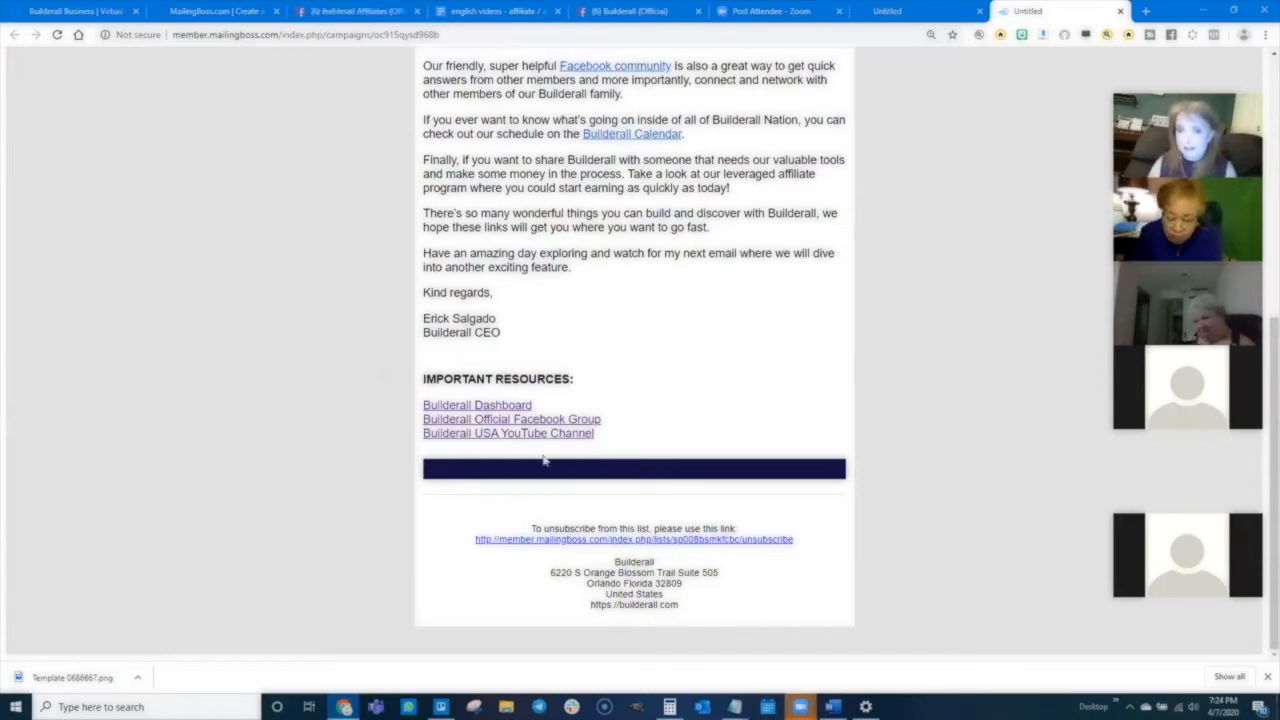
scroll(547, 457, up, 3)
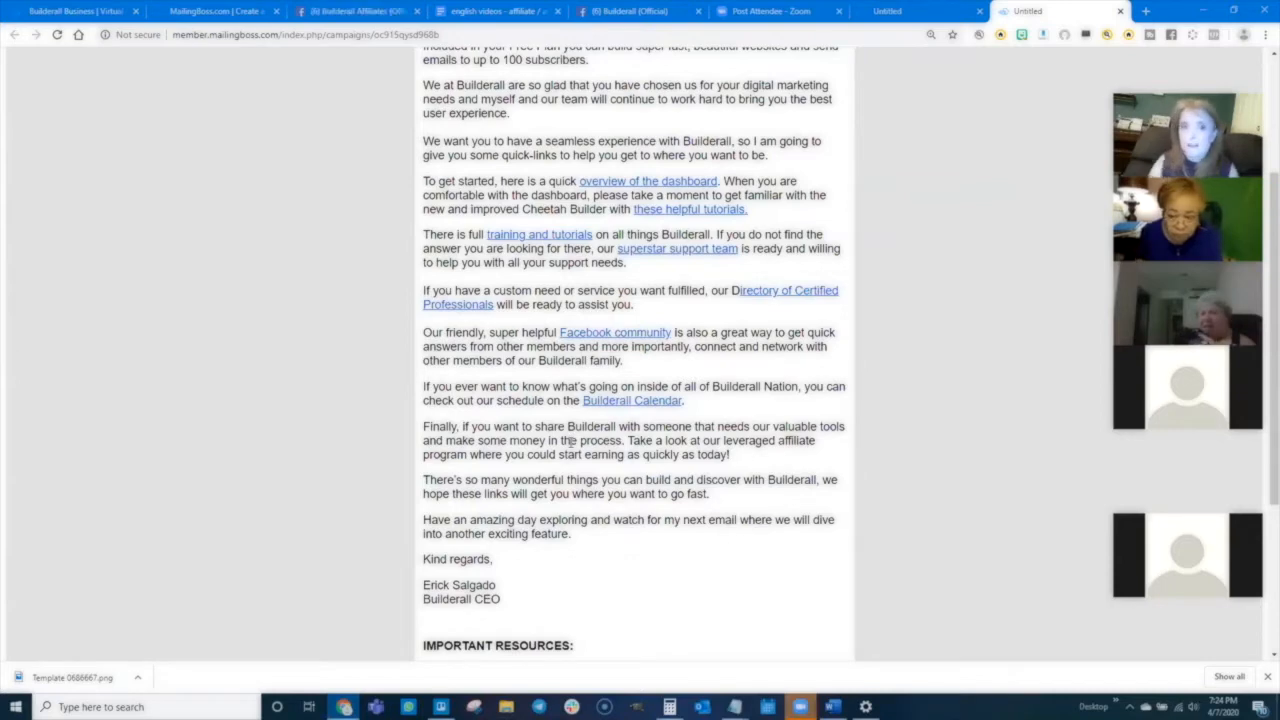
- Close both email preview tabs and the Free Website Plan card
click(1120, 11)
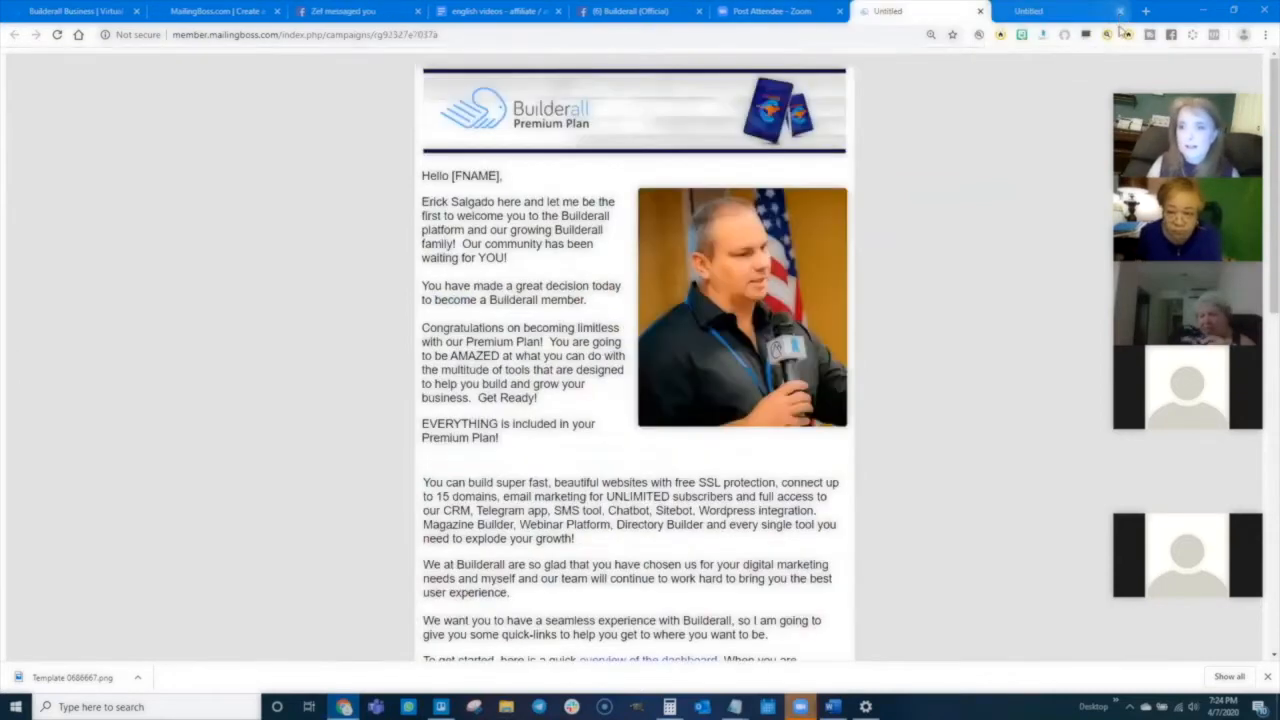
click(1109, 12)
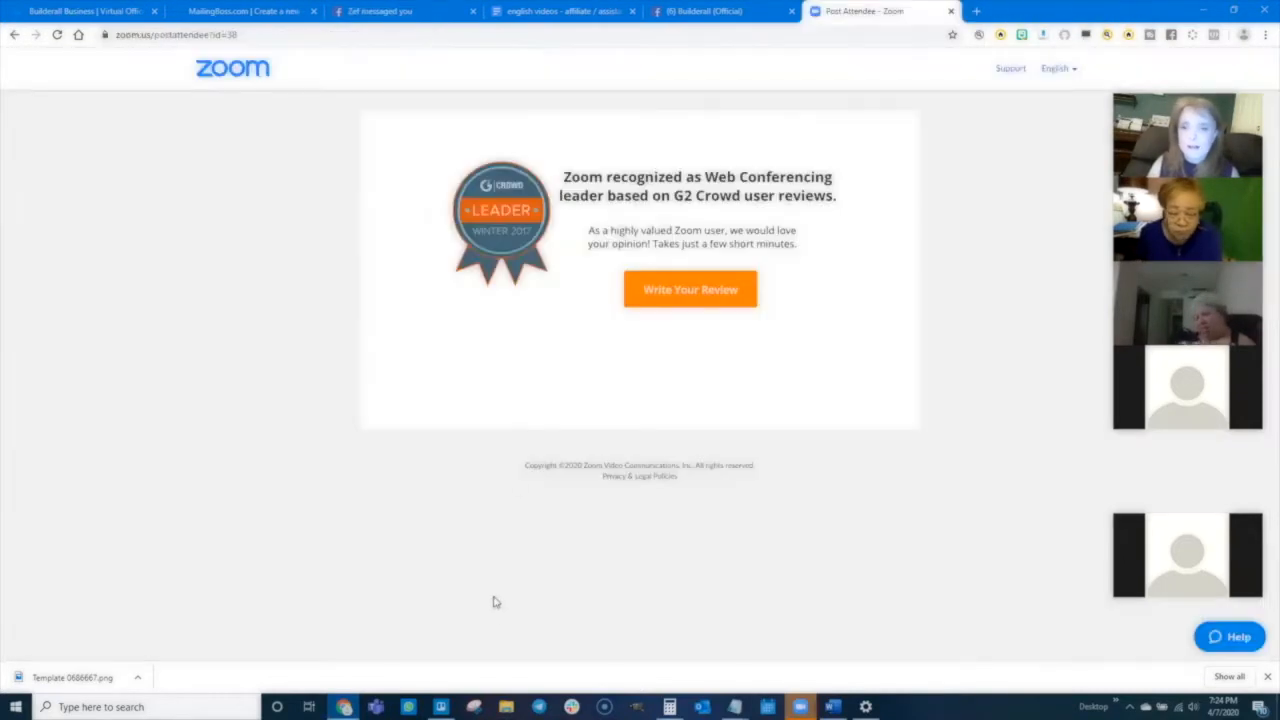
click(441, 707)
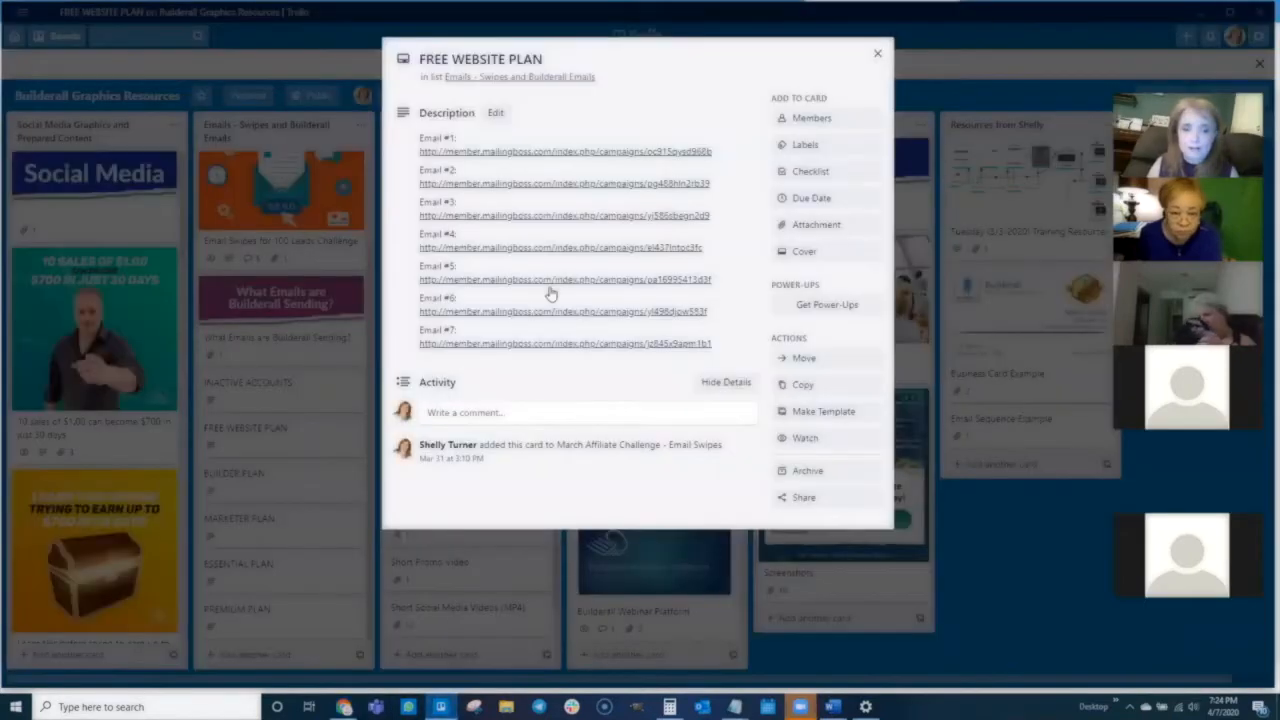
click(878, 56)
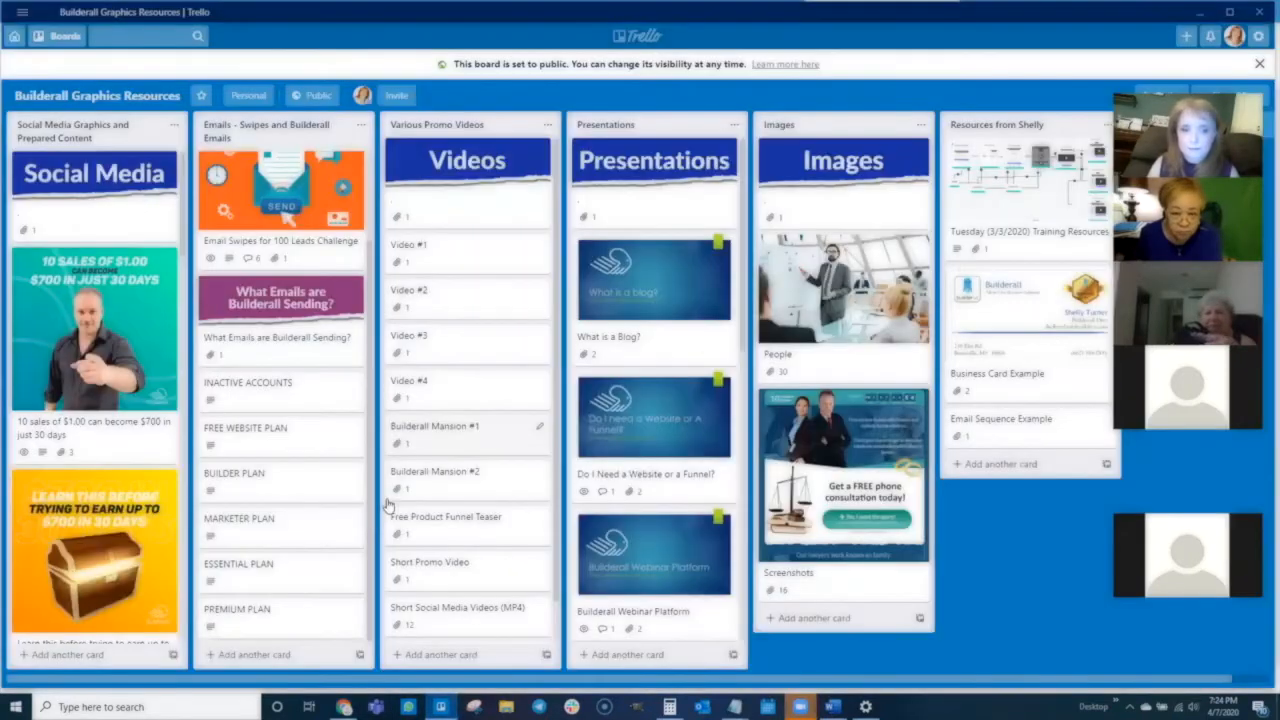
- Open the Essential Plan card's Email #1 link, scroll through the email, and close its tab
click(245, 567)
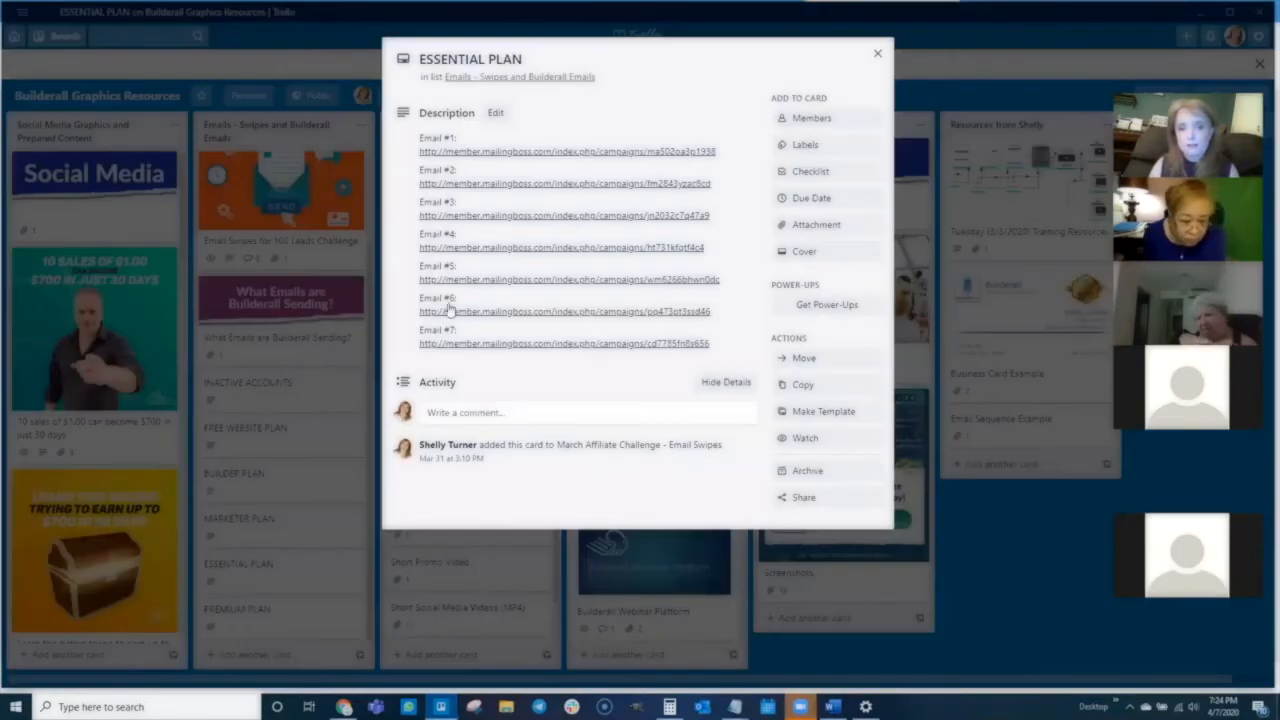
click(528, 157)
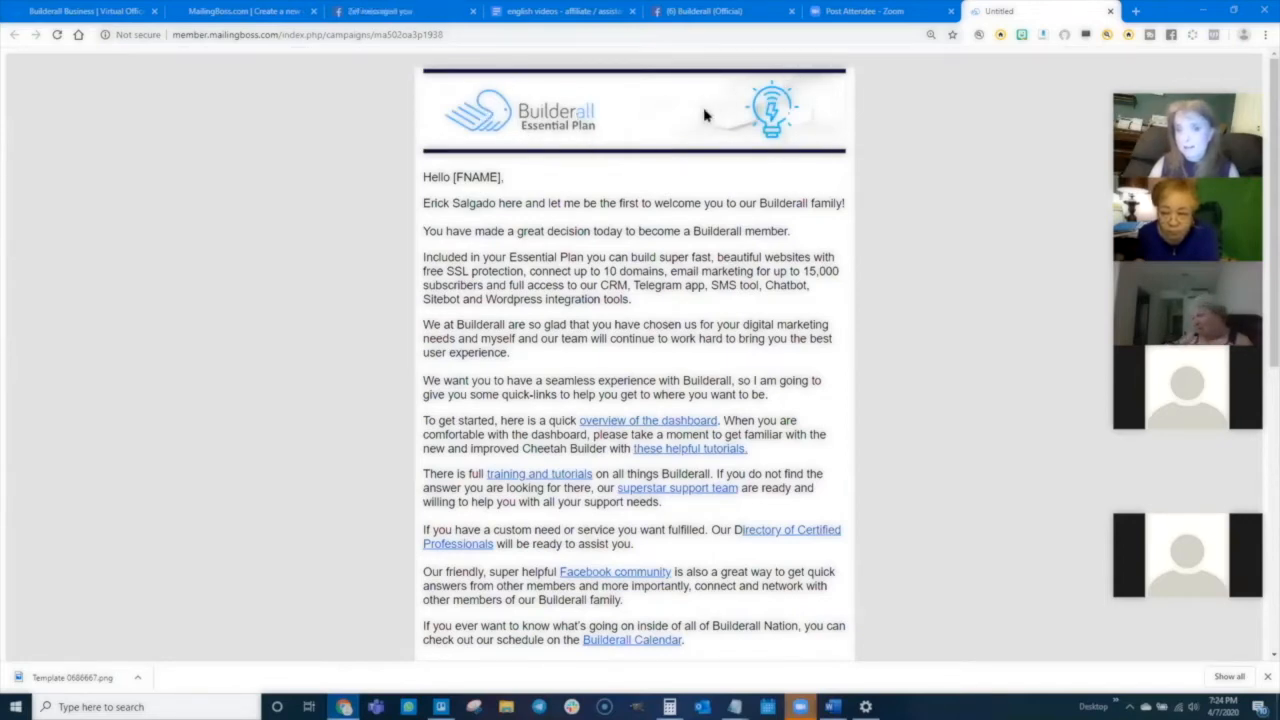
scroll(640, 300, down, 6)
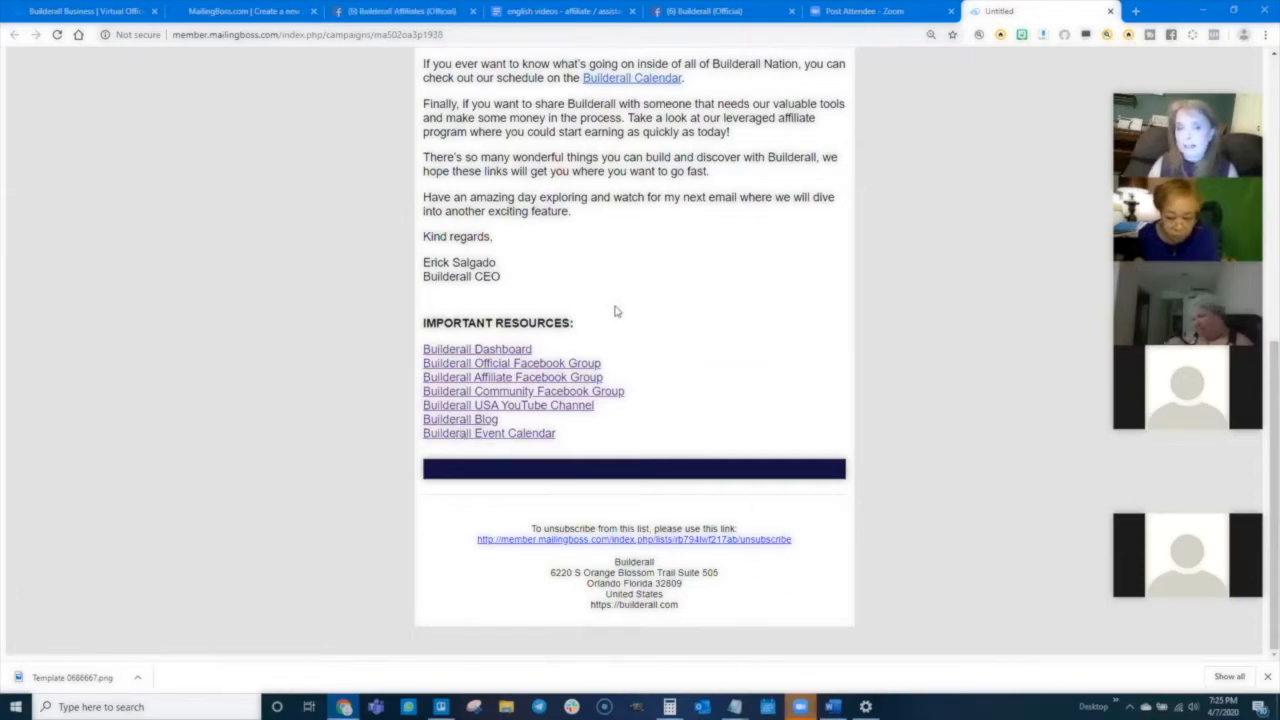
scroll(617, 309, up, 3)
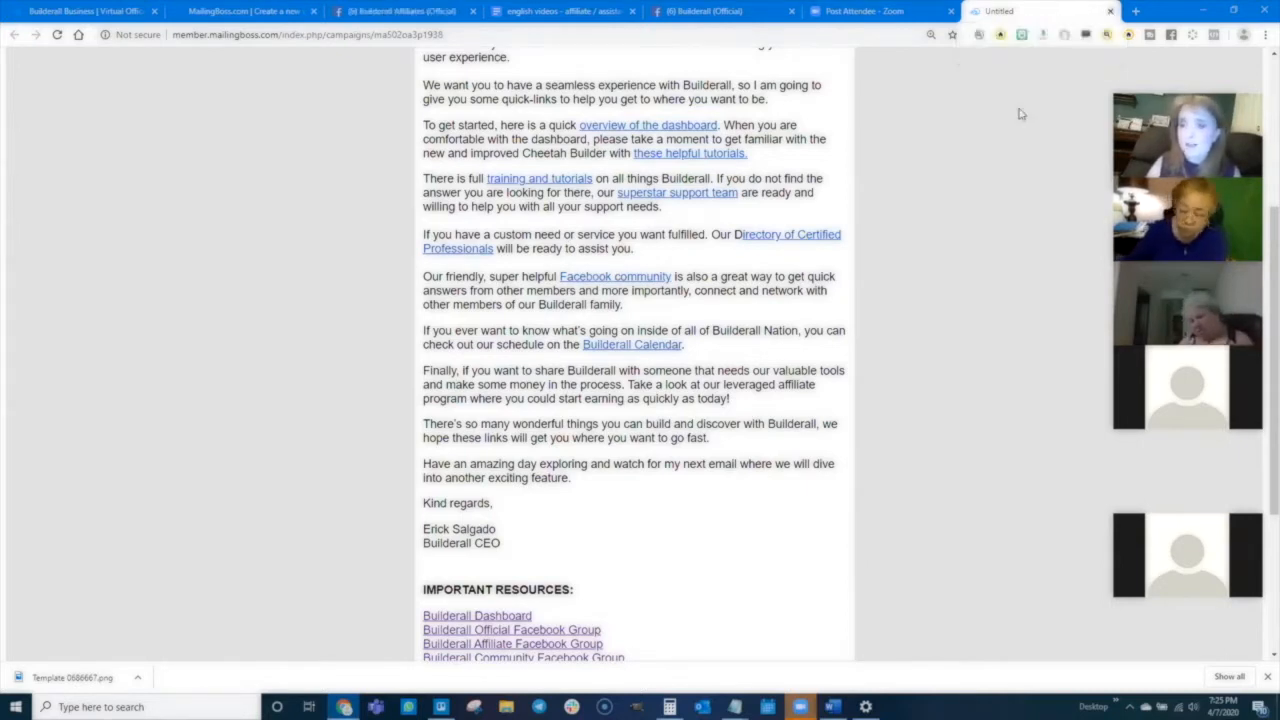
click(1110, 12)
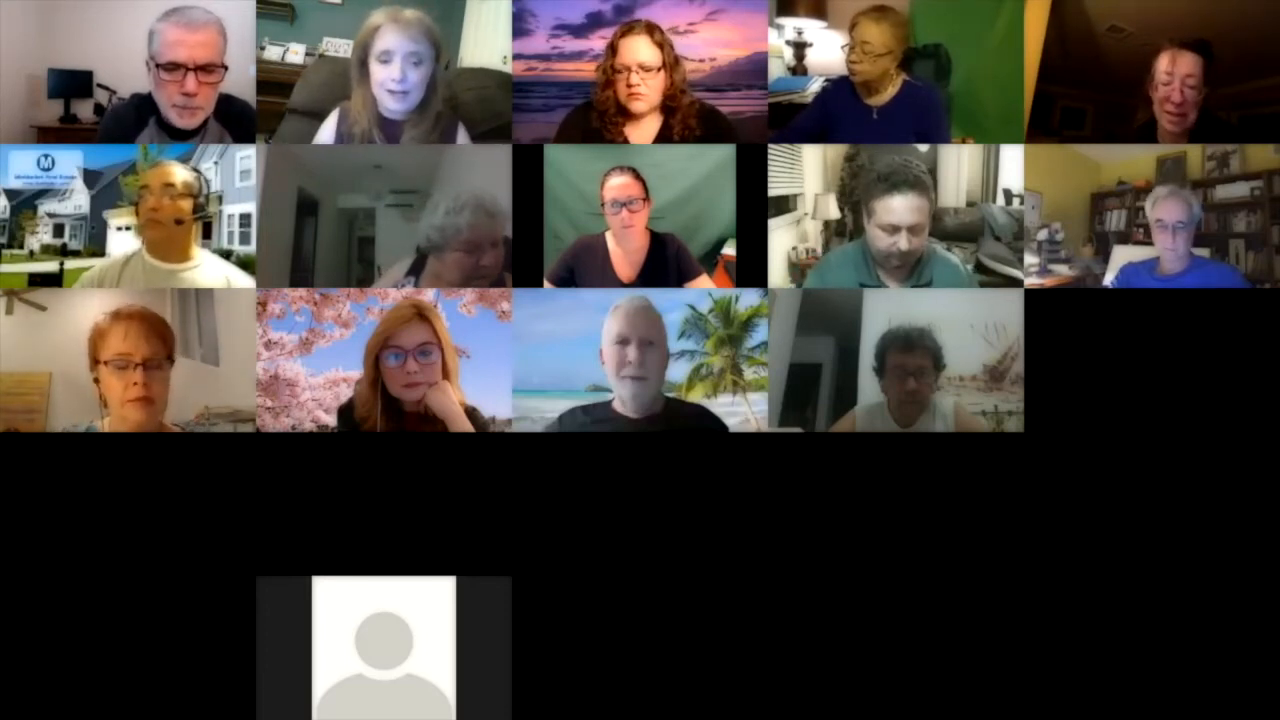
- Switch to GIMP and create a new 1920 × 1080 px image
key(alt+Tab)
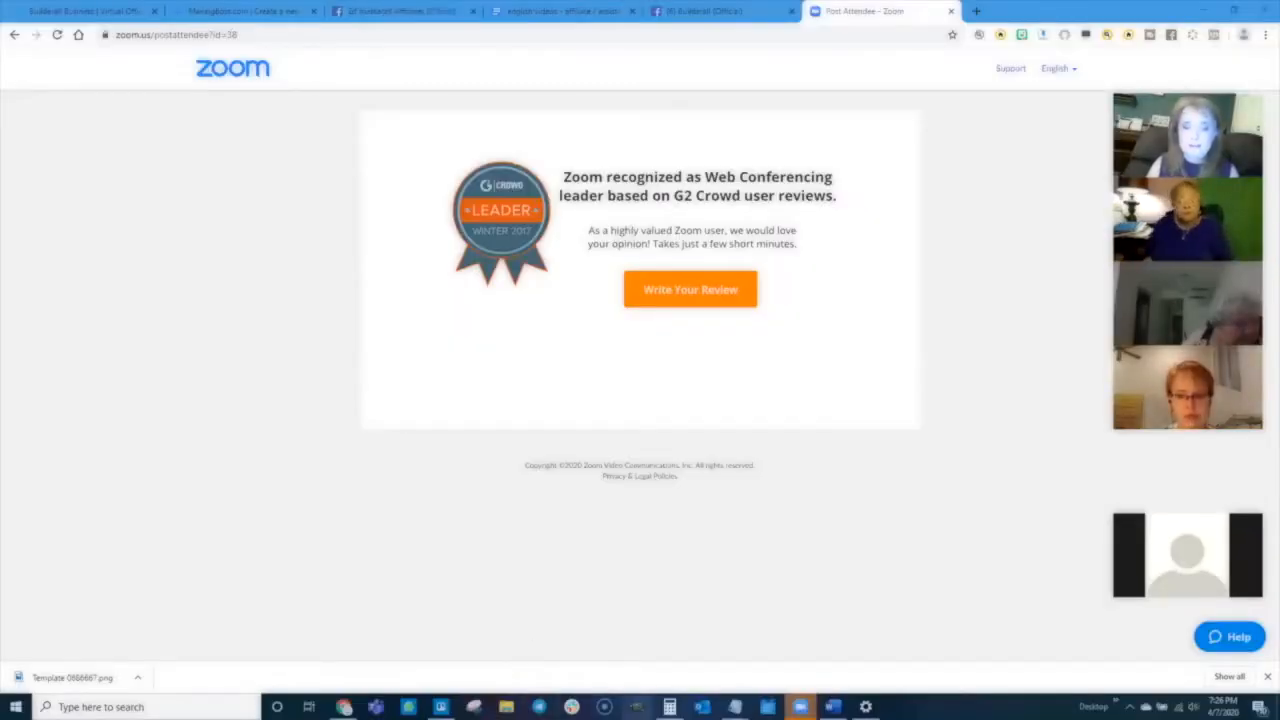
click(636, 707)
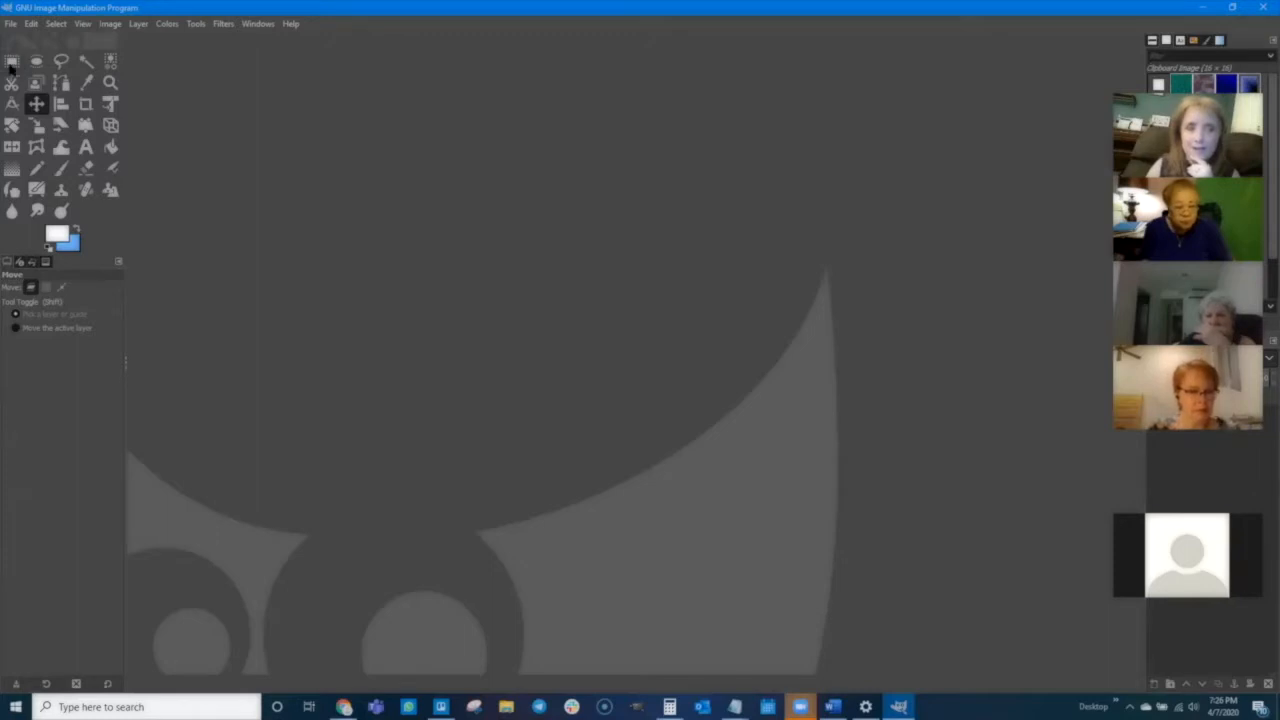
click(10, 23)
click(28, 41)
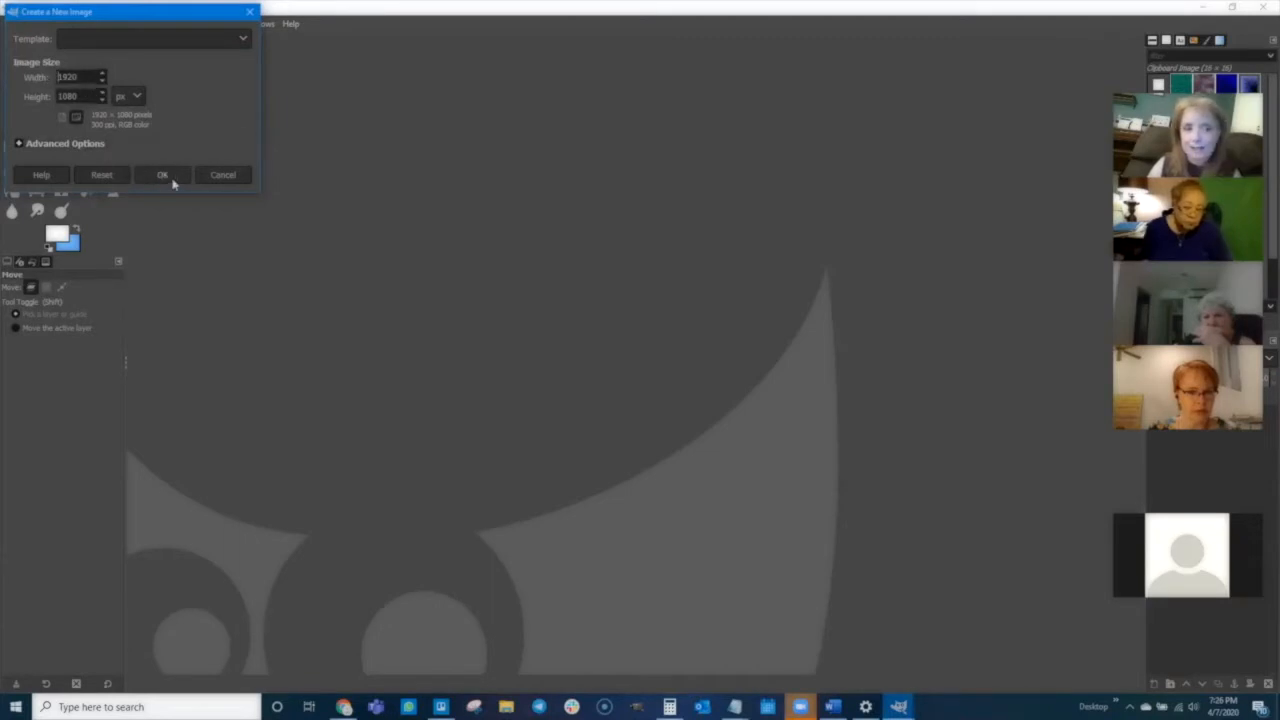
click(163, 176)
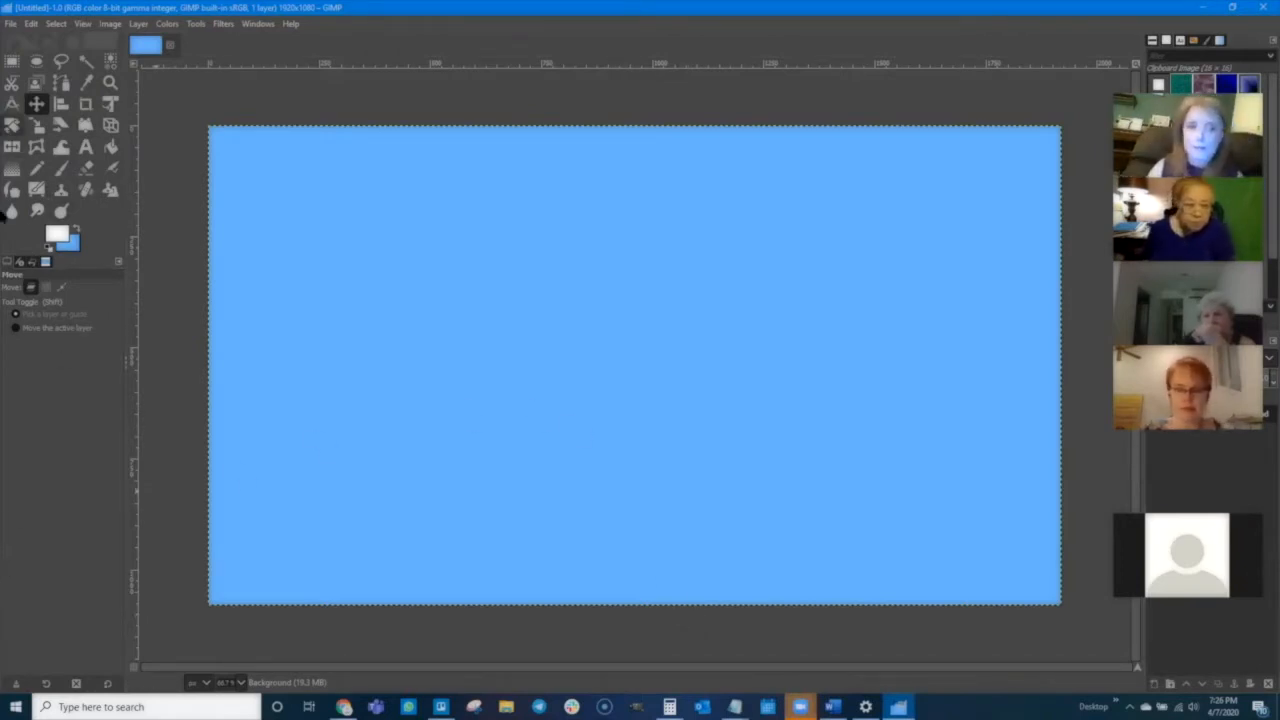
- Draw a full-width rectangle selection about 362 px tall across the top of the canvas
click(11, 63)
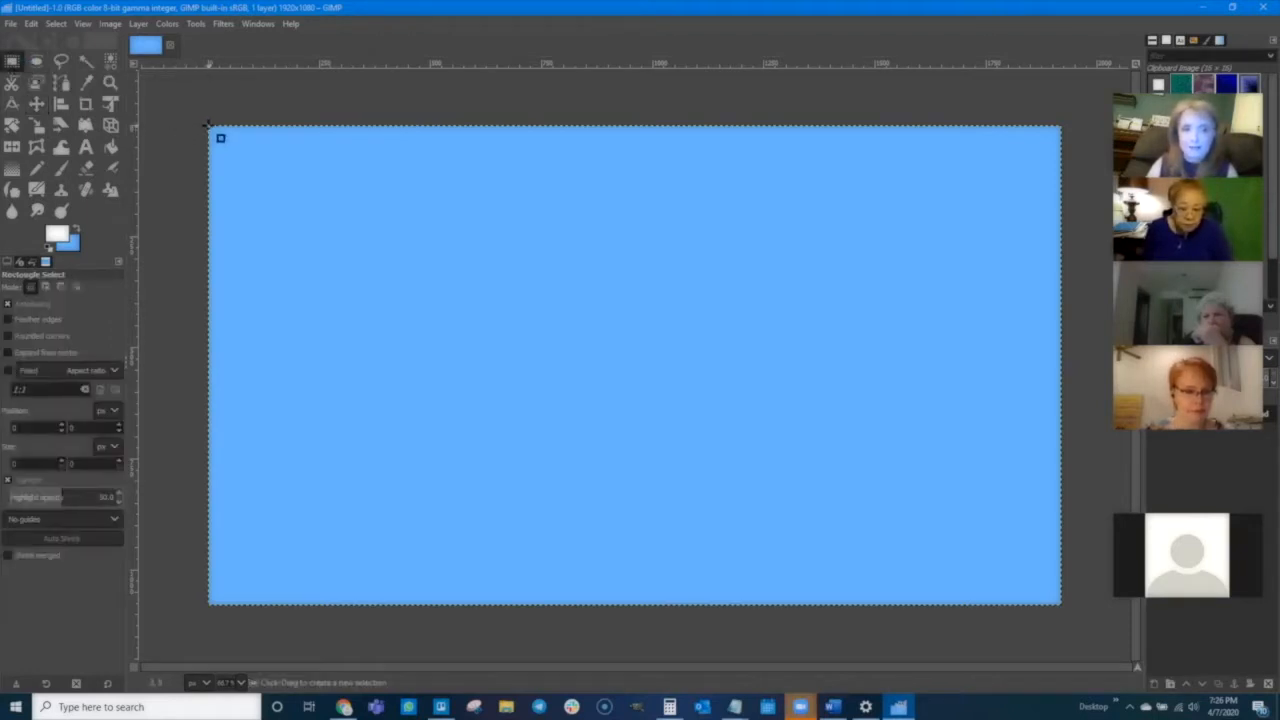
drag(208, 126, 1059, 273)
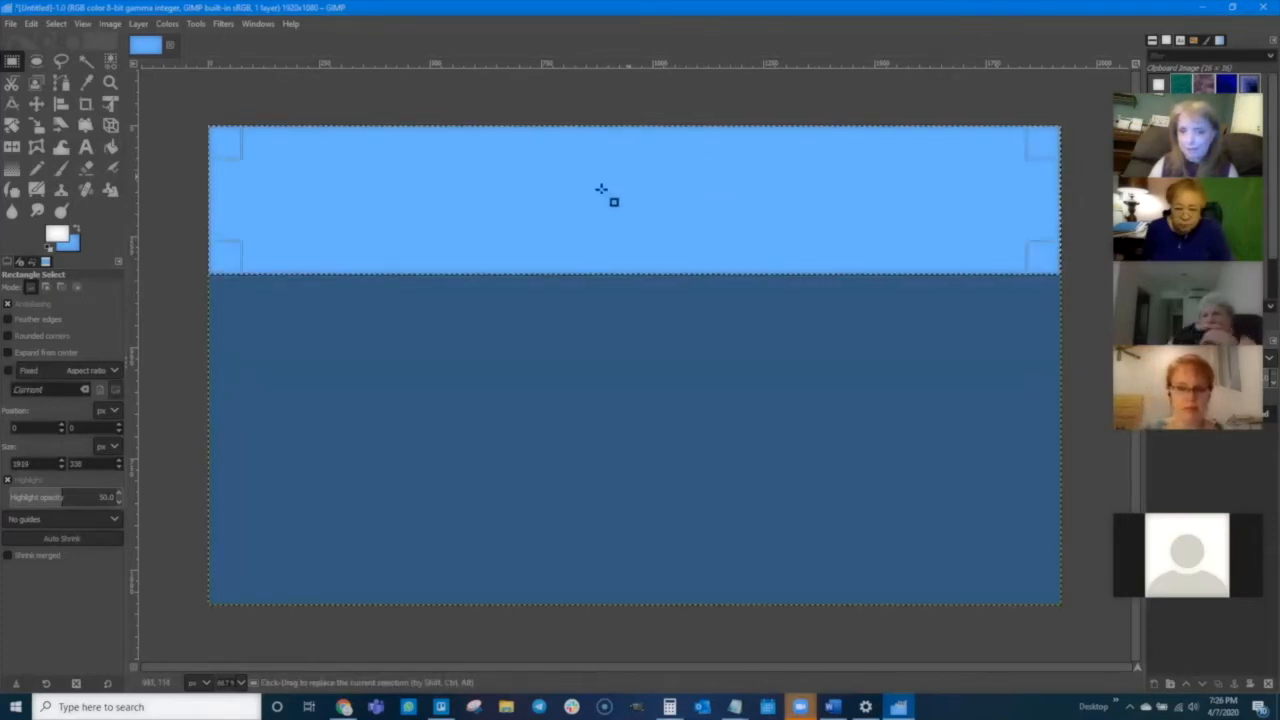
drag(614, 268, 616, 277)
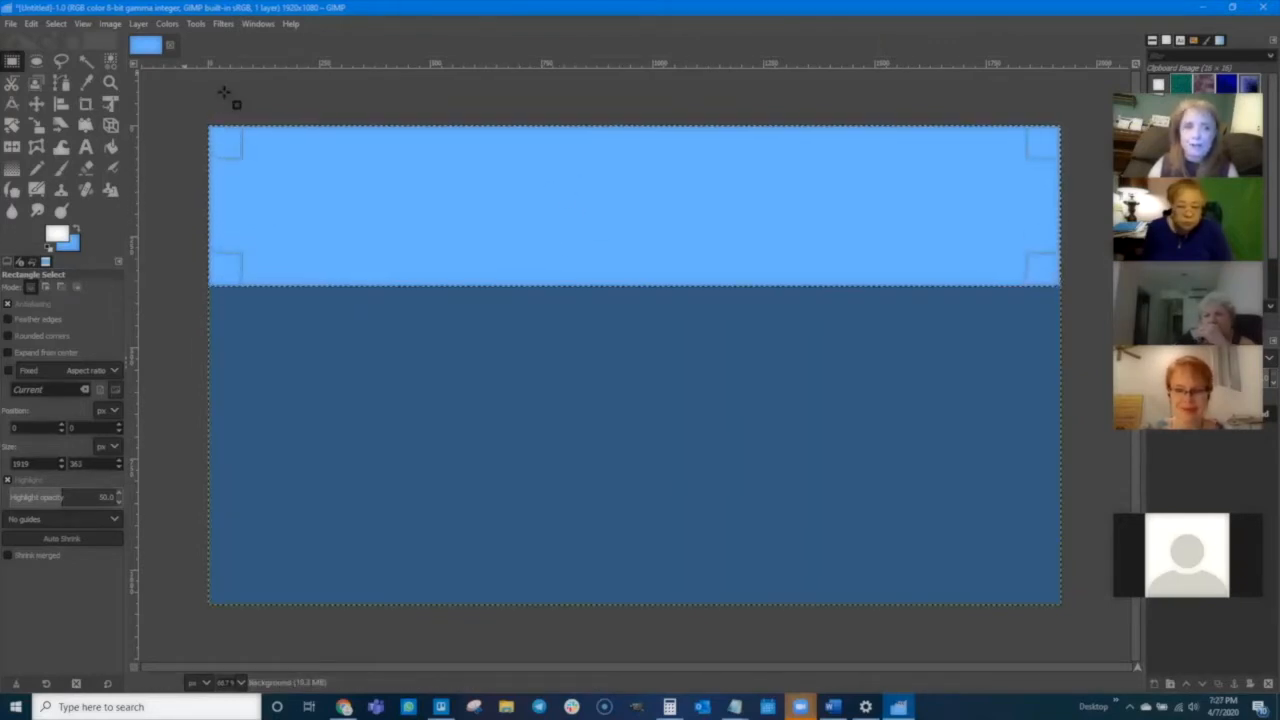
- Crop the image to the selection and fill the cropped banner with white
click(110, 23)
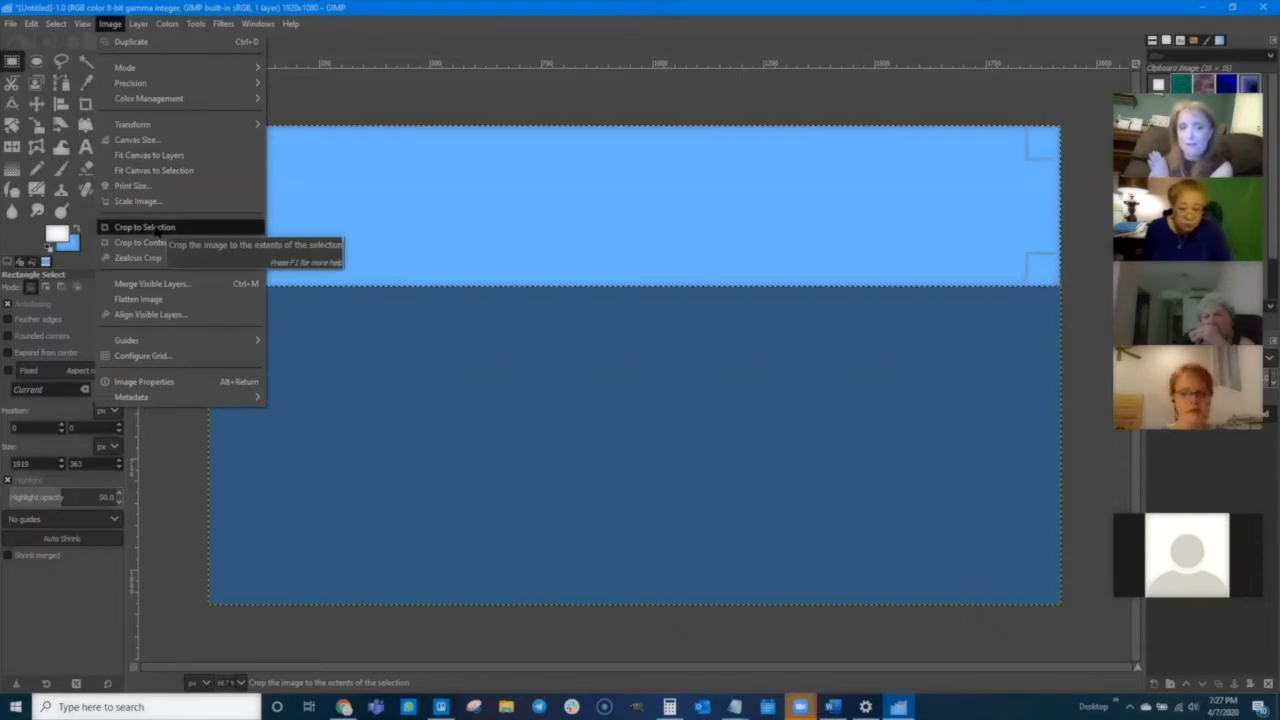
click(144, 227)
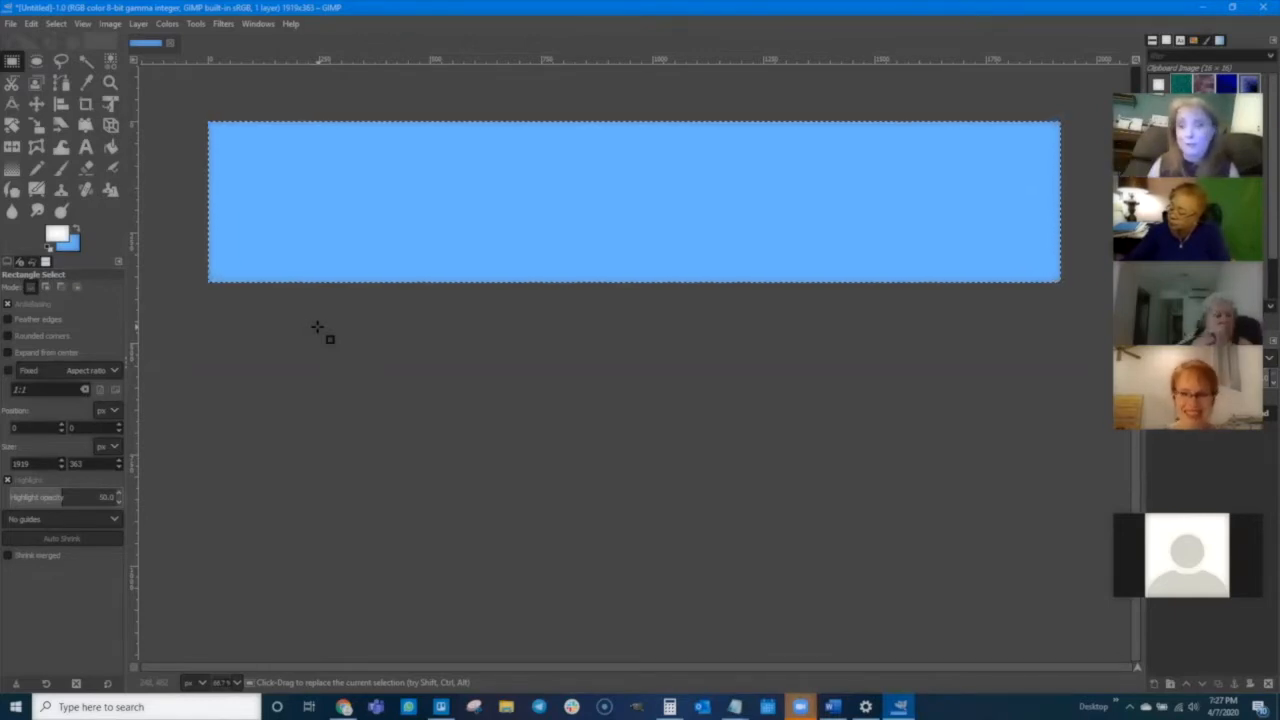
click(111, 147)
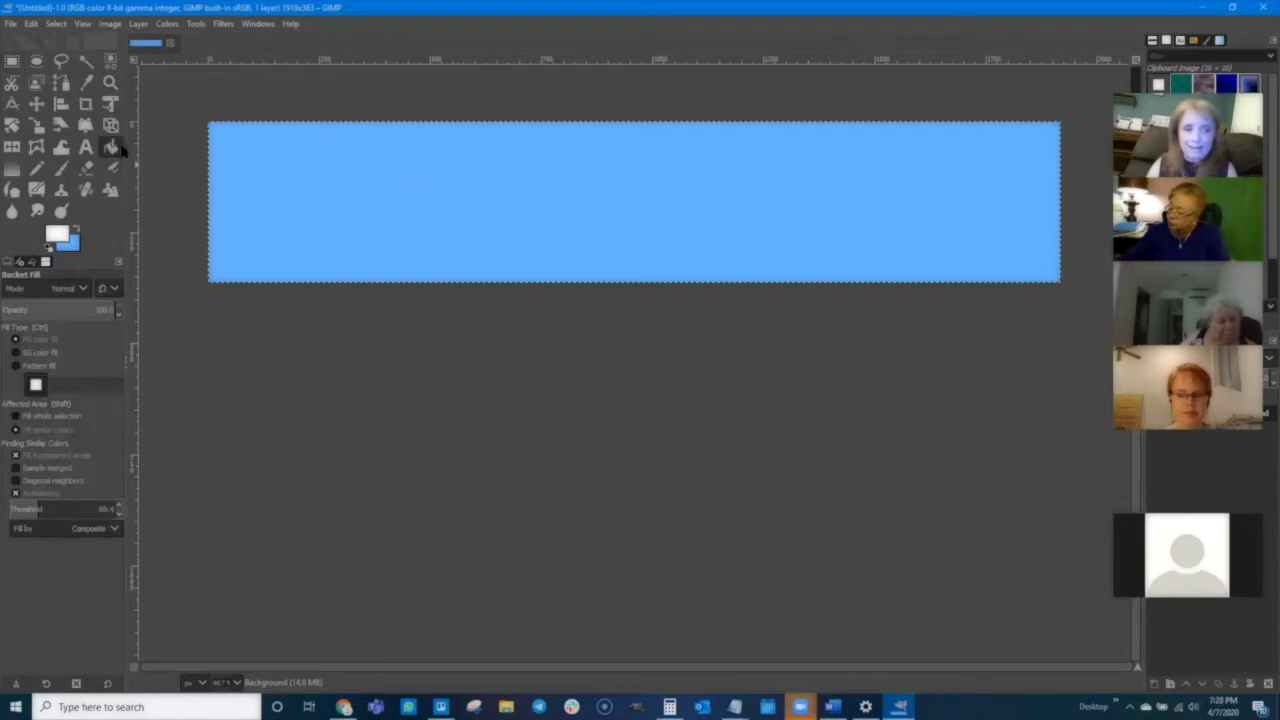
click(463, 182)
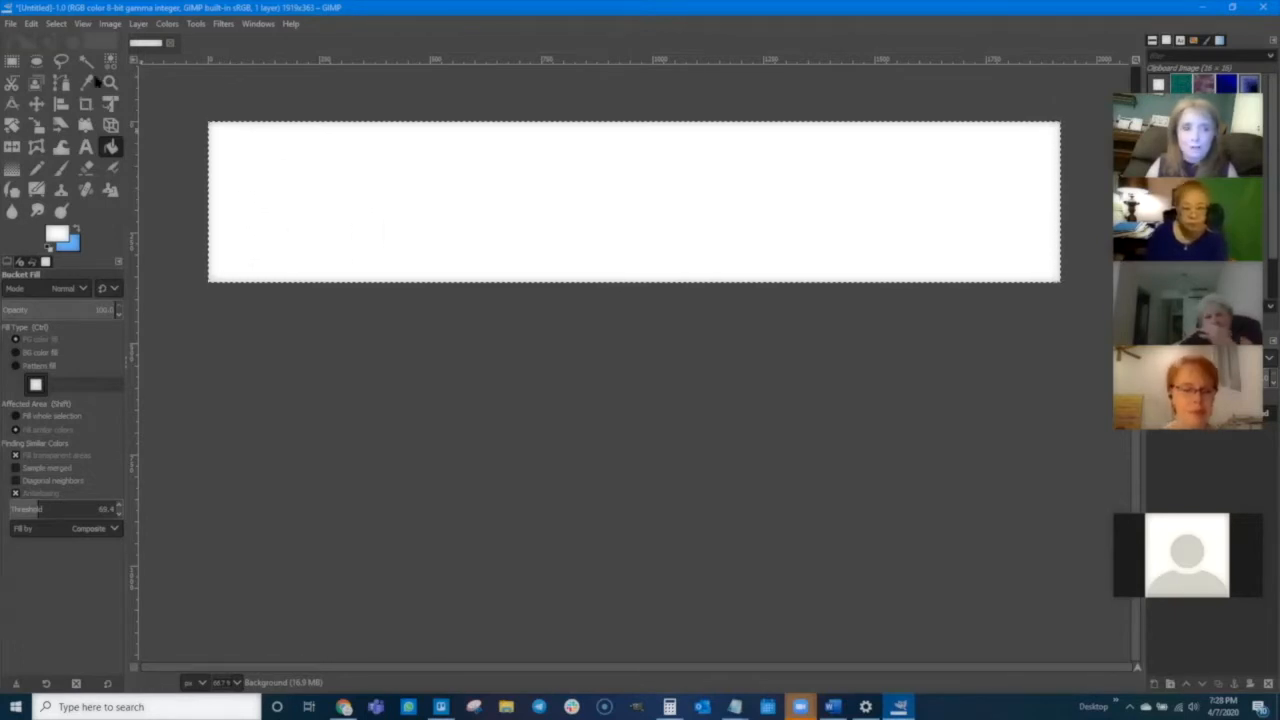
- Open LOGO WITH TEAM AWESOME.png from the Builderall Graphics folder on the DATA drive as a layer
click(10, 23)
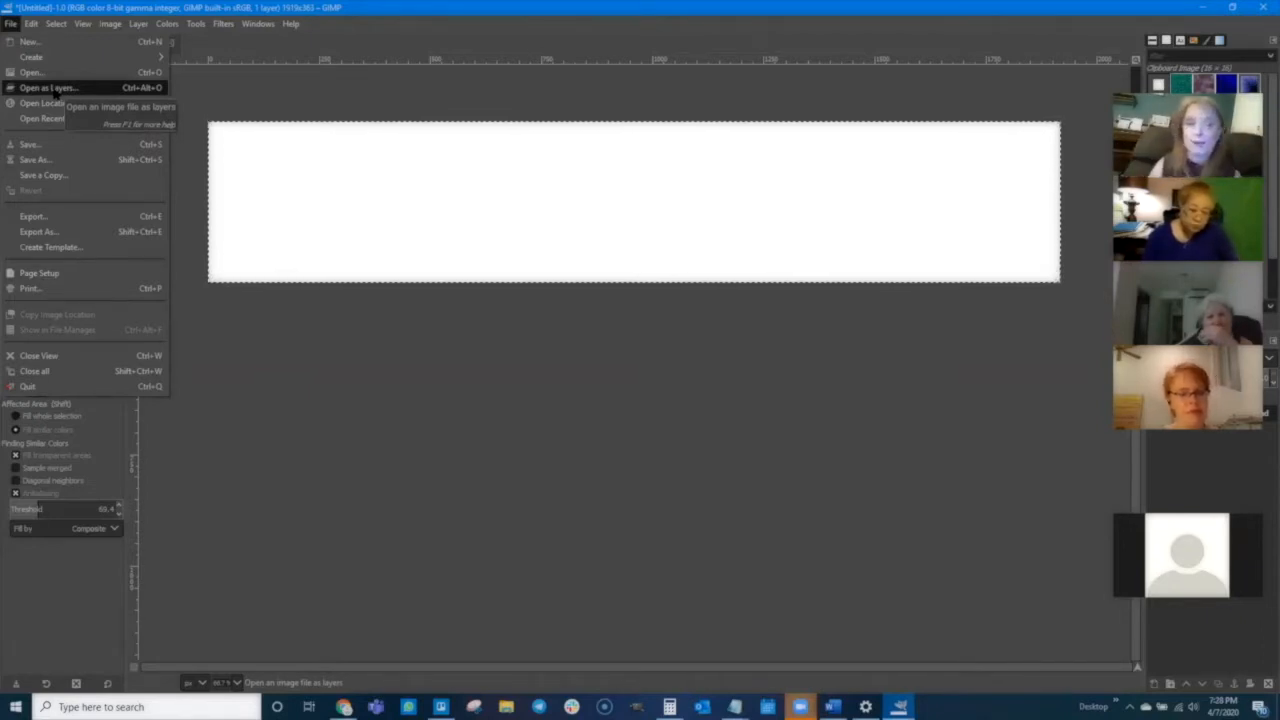
click(50, 88)
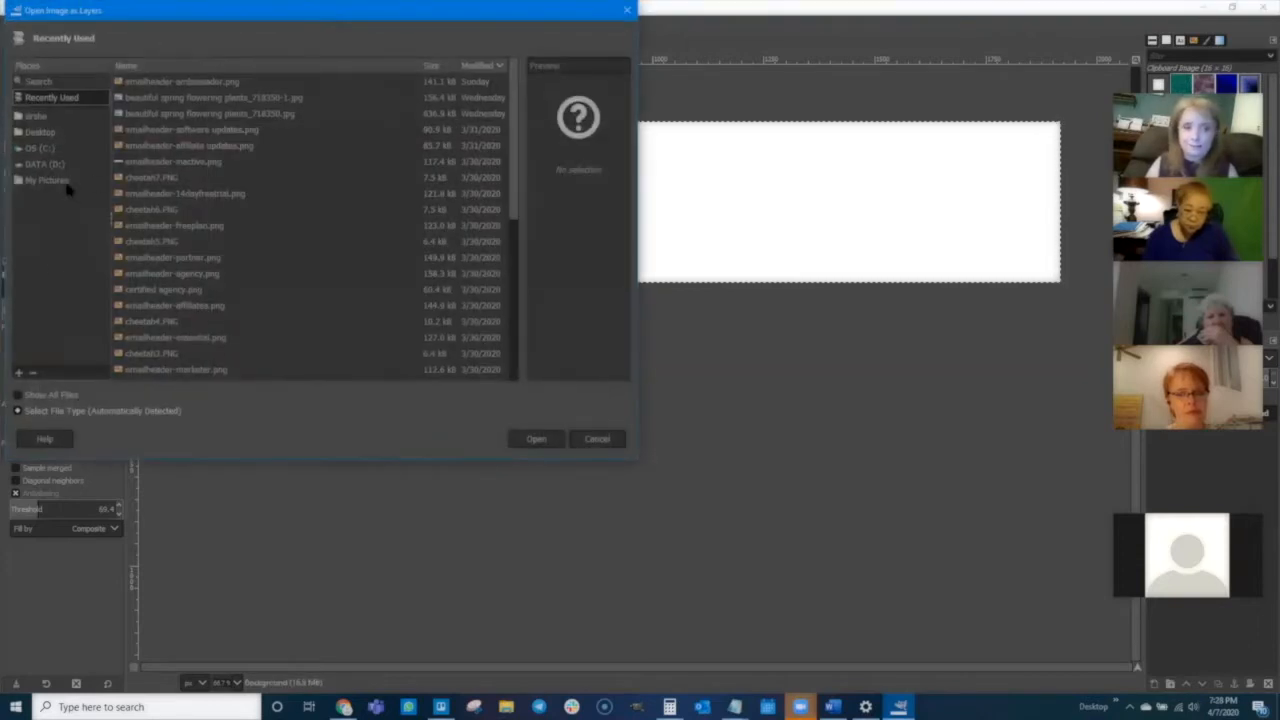
click(44, 166)
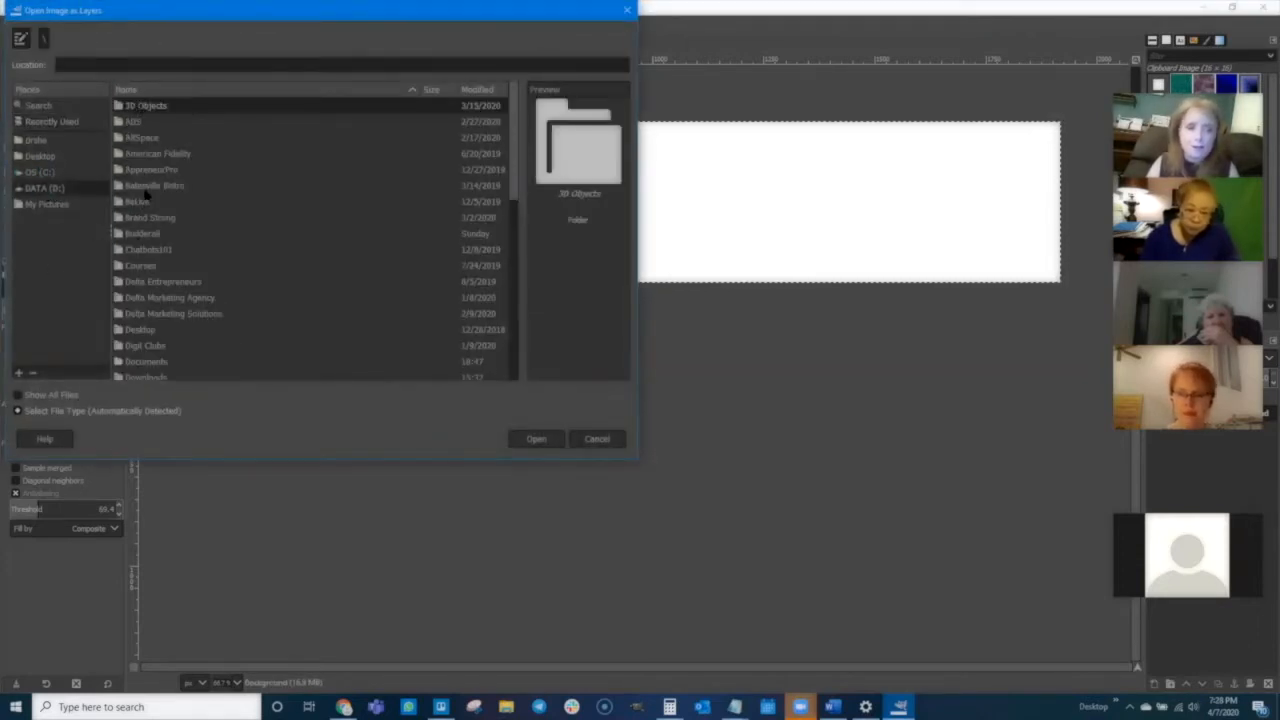
double_click(146, 236)
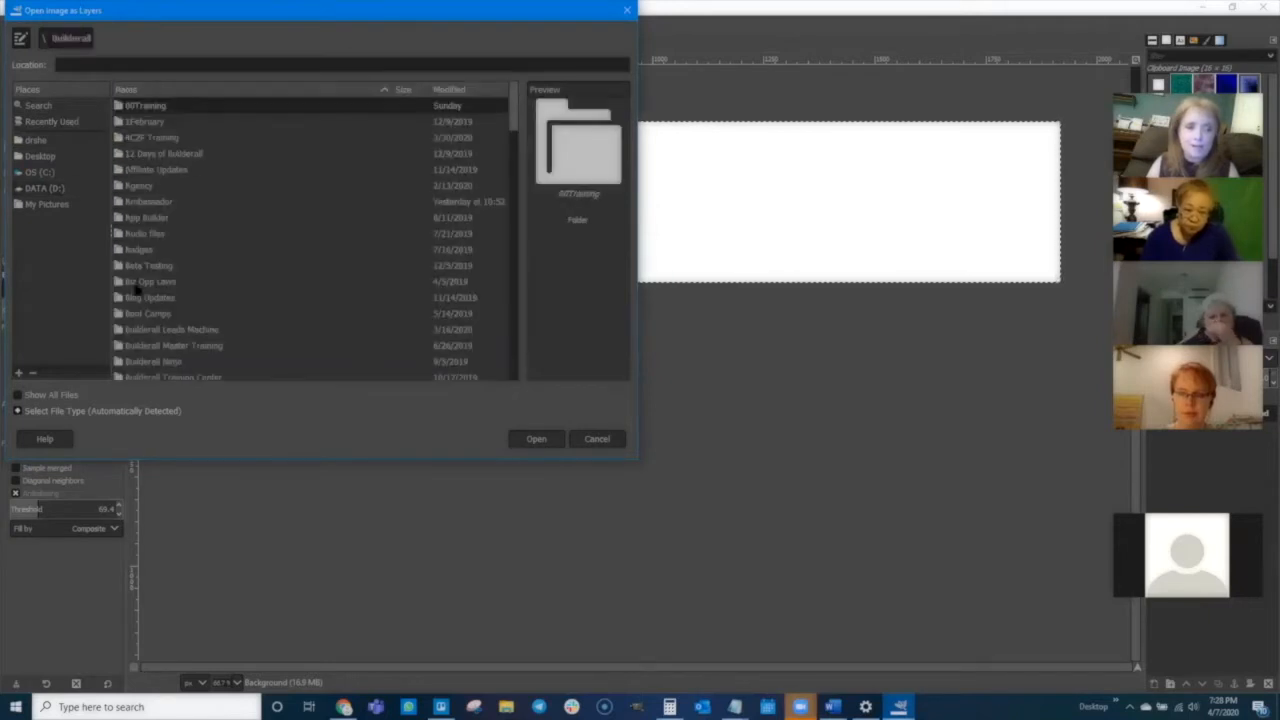
scroll(147, 314, down, 3)
scroll(147, 314, down, 10)
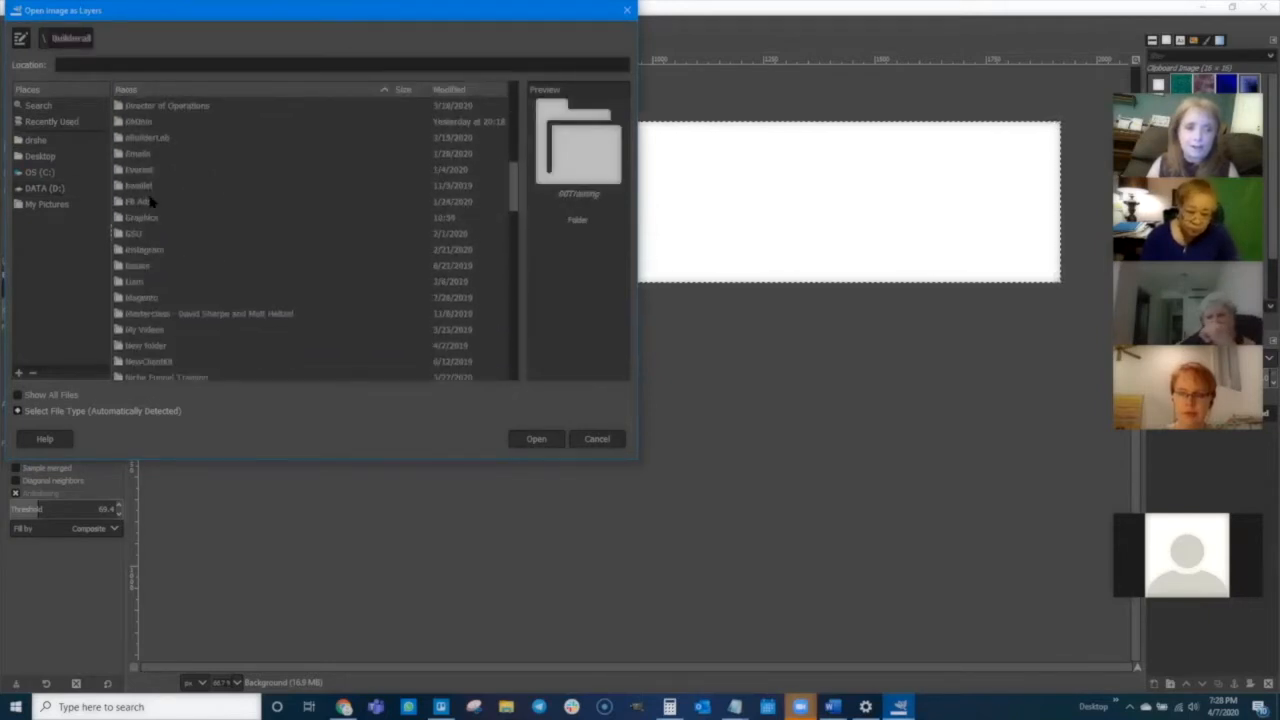
double_click(138, 218)
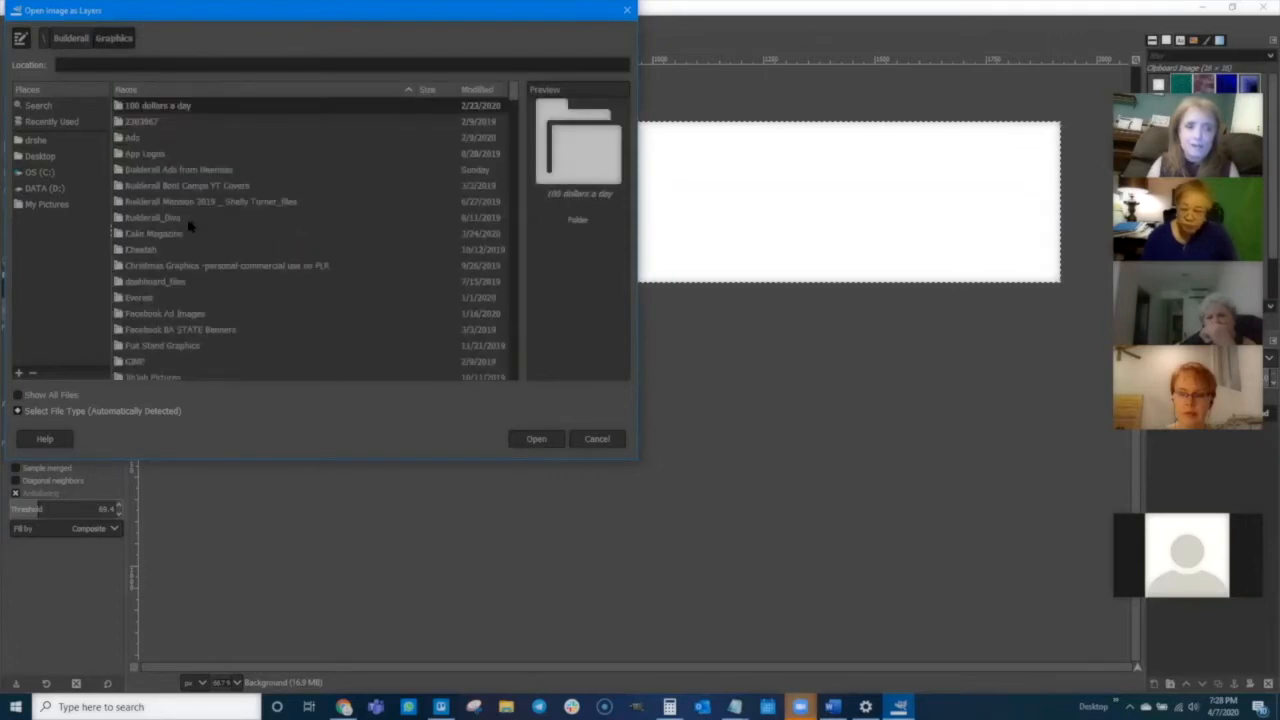
click(180, 217)
text(l)
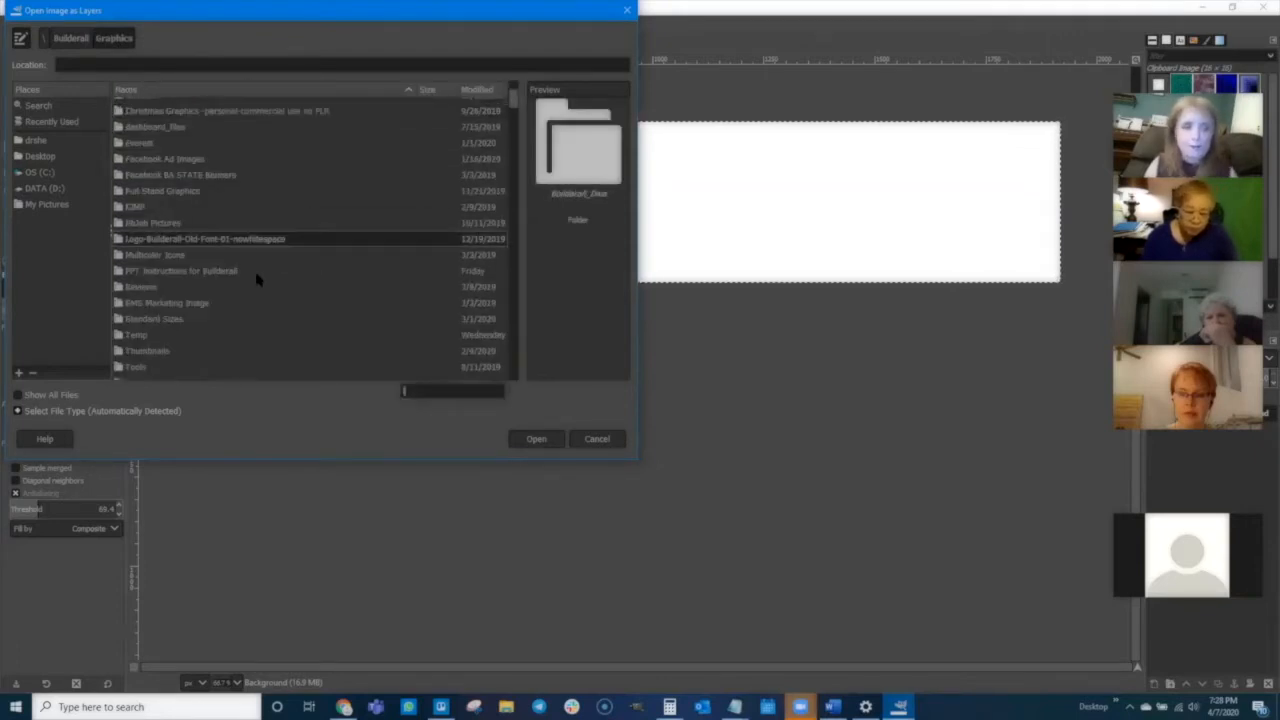
scroll(250, 282, down, 3)
scroll(250, 282, down, 1)
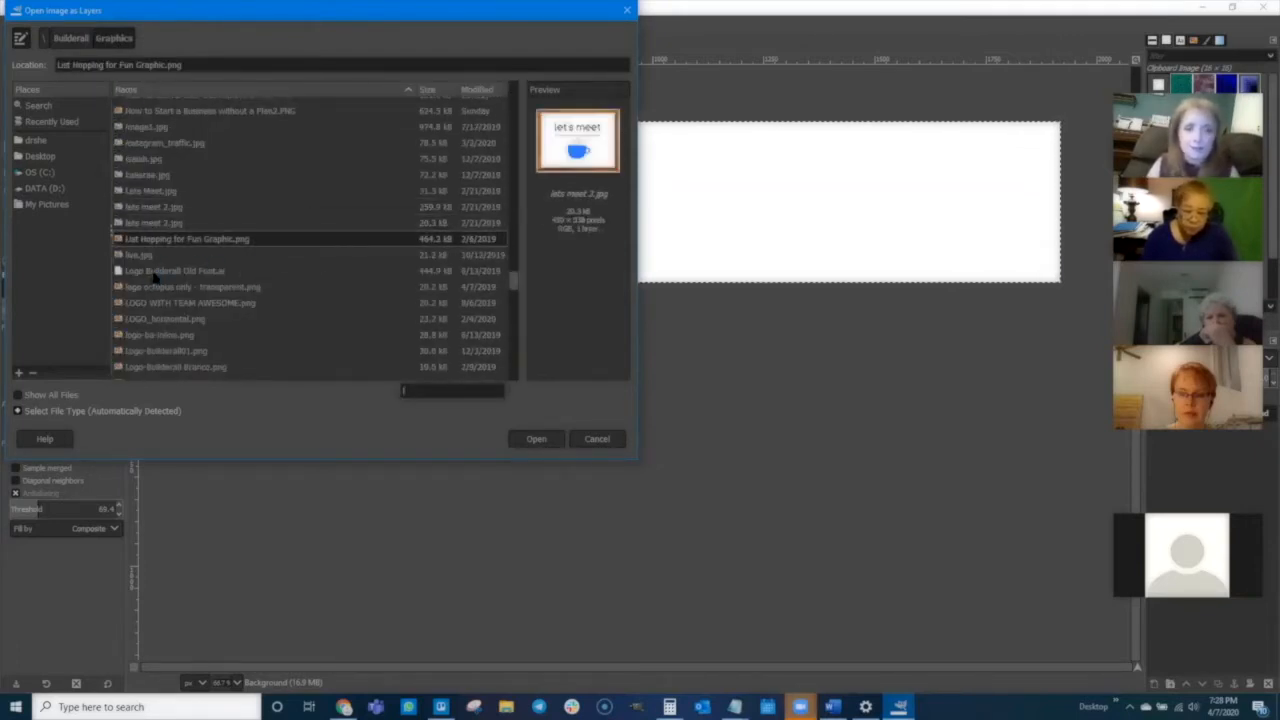
click(170, 271)
click(155, 288)
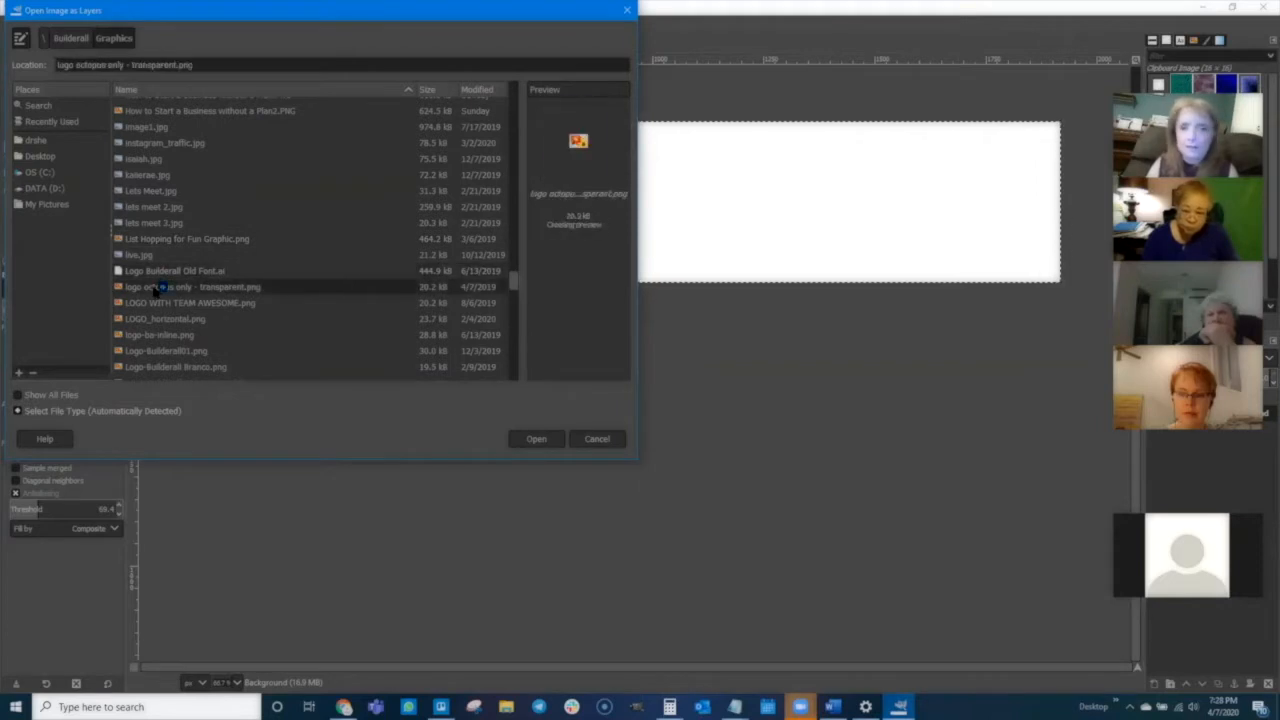
click(158, 304)
scroll(175, 281, down, 1)
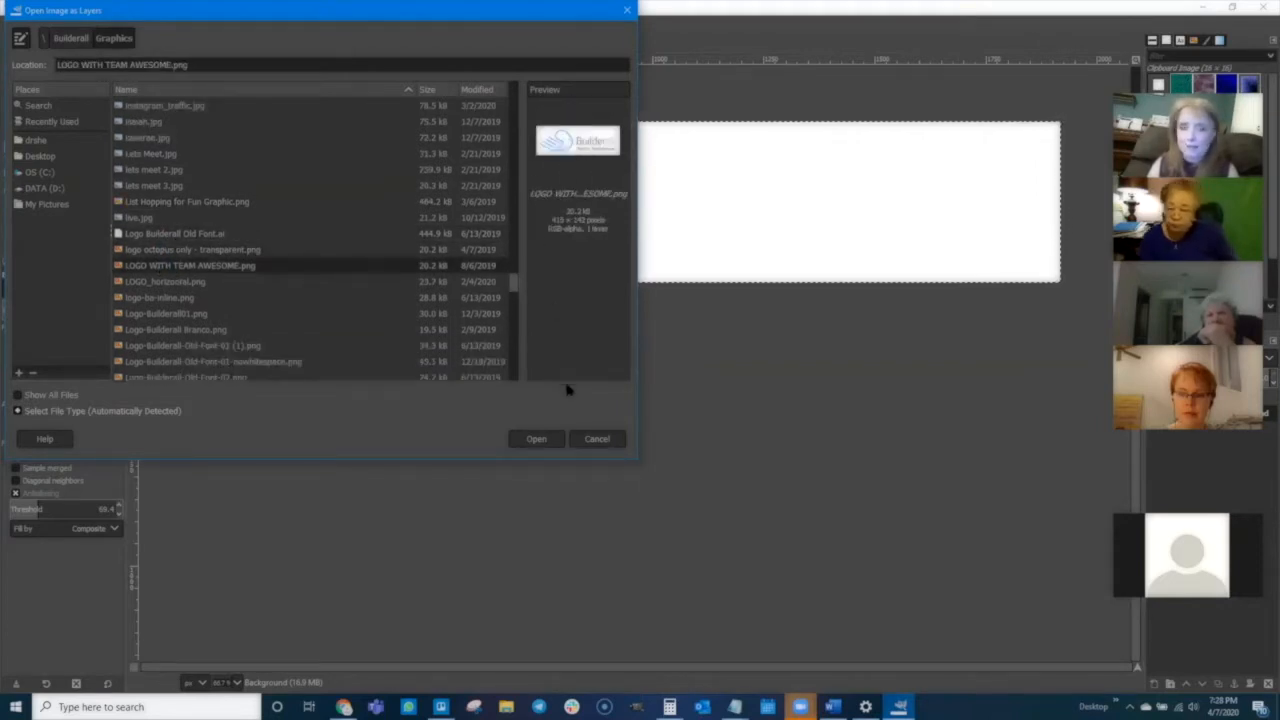
click(536, 439)
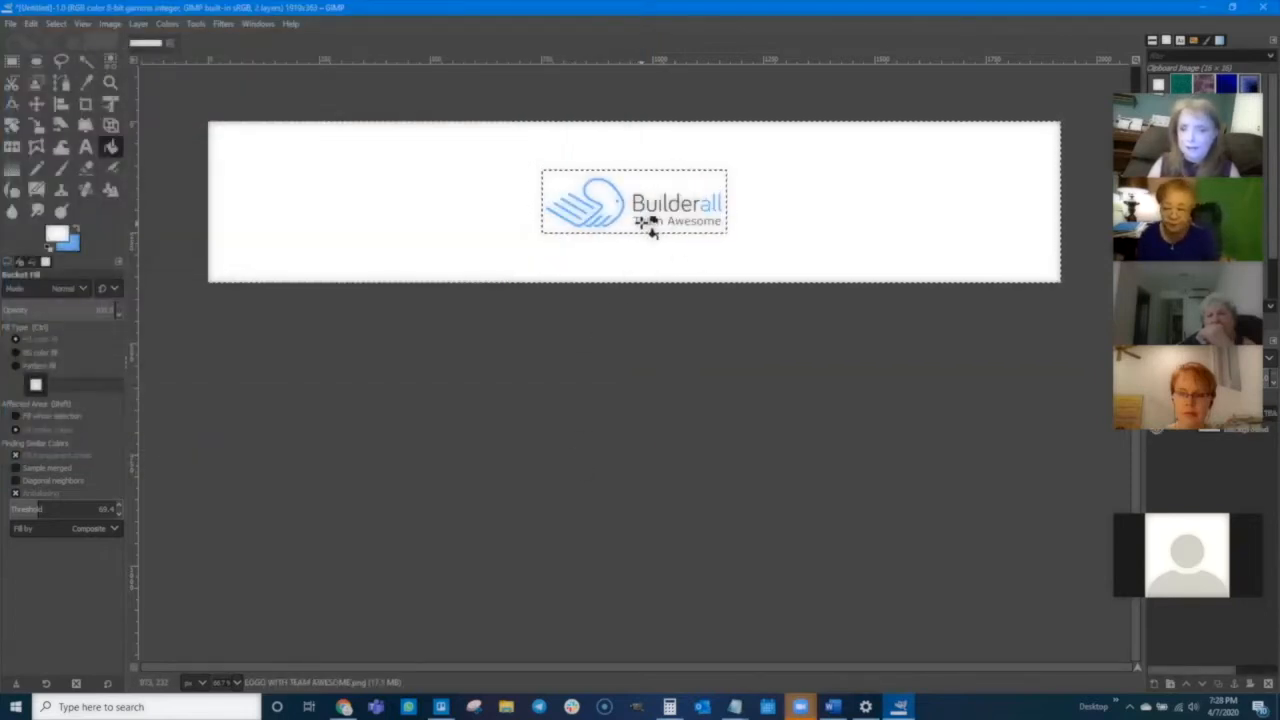
- Move the Team Awesome logo layer to the left end of the banner
click(36, 103)
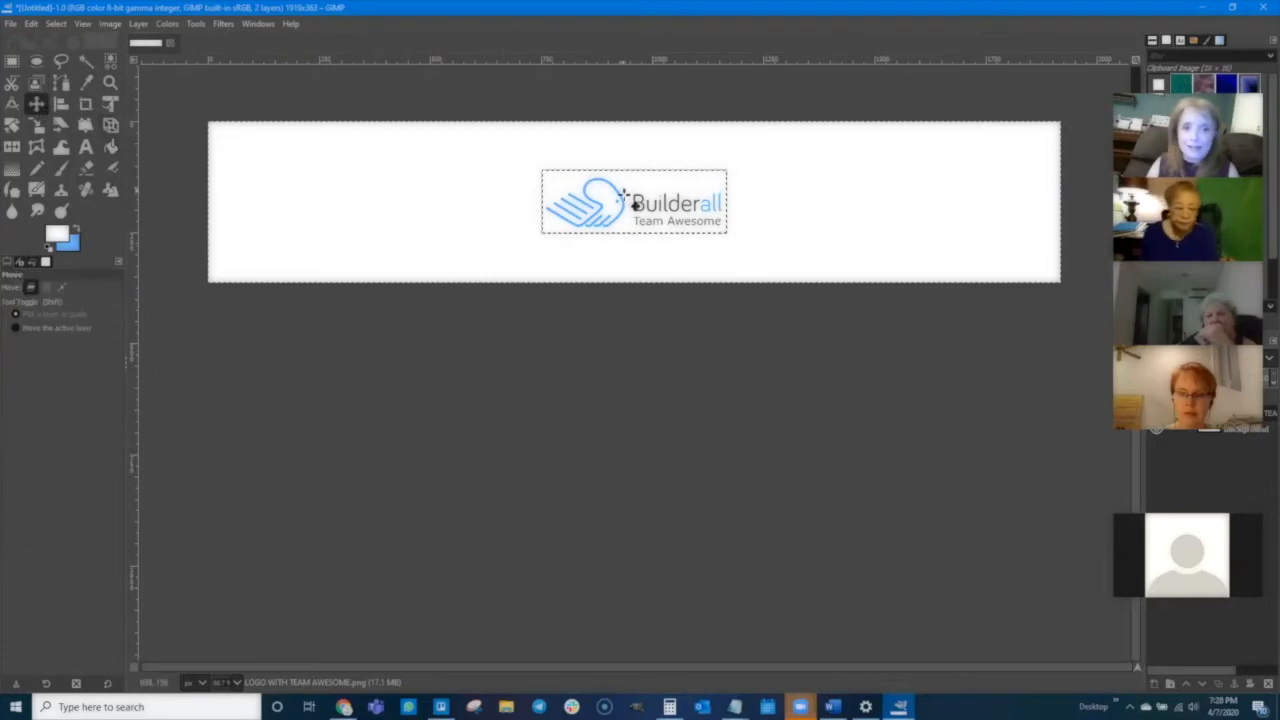
drag(621, 200, 303, 193)
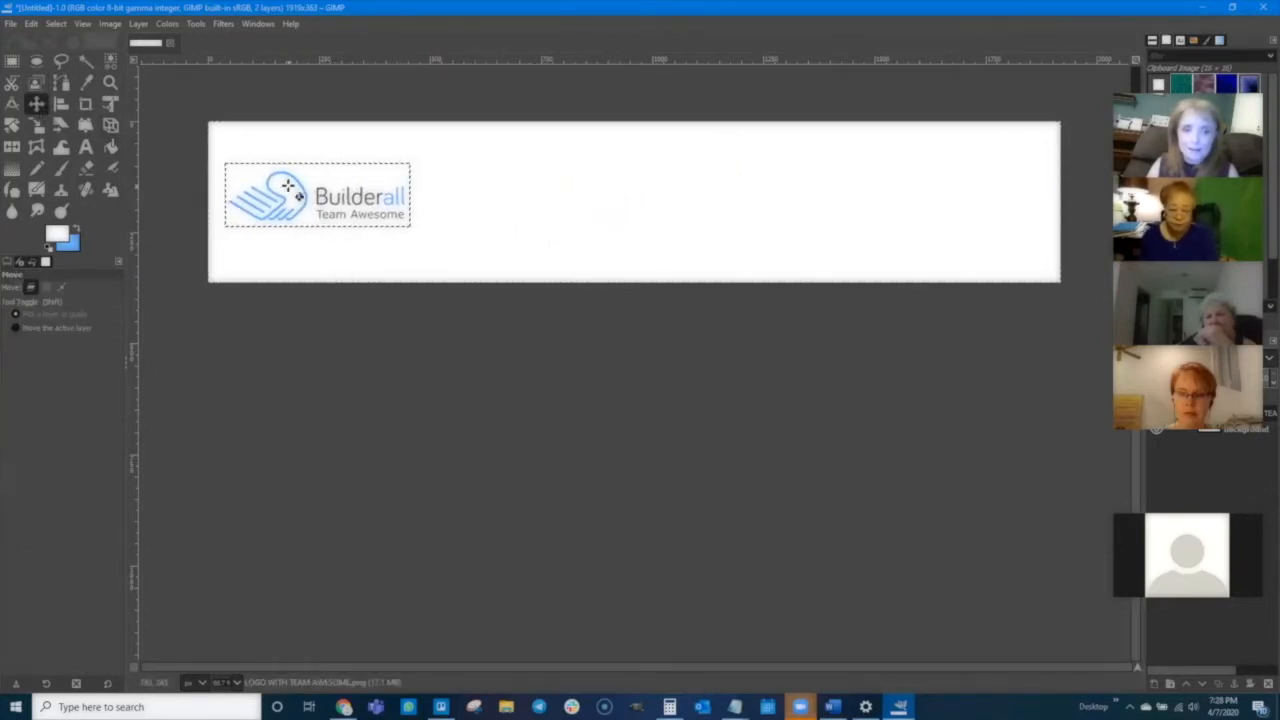
- Try to scale the logo up with the Scale tool
click(36, 125)
click(262, 196)
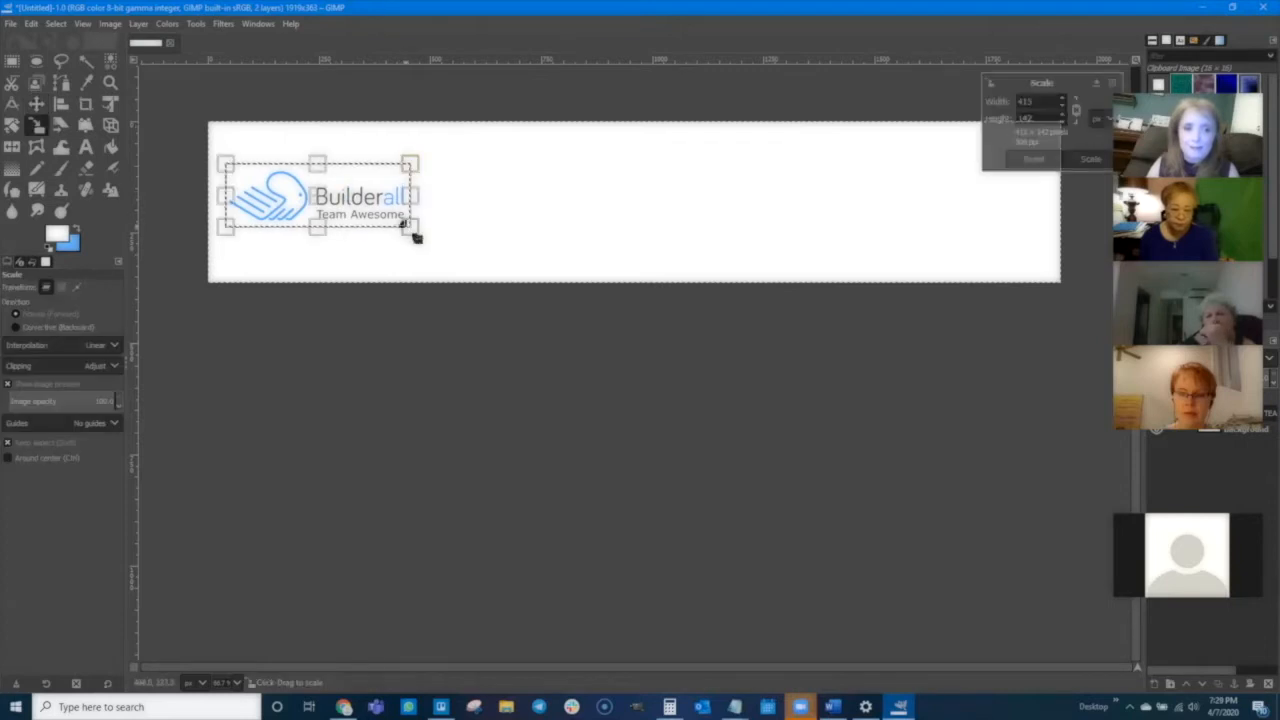
drag(416, 237, 583, 286)
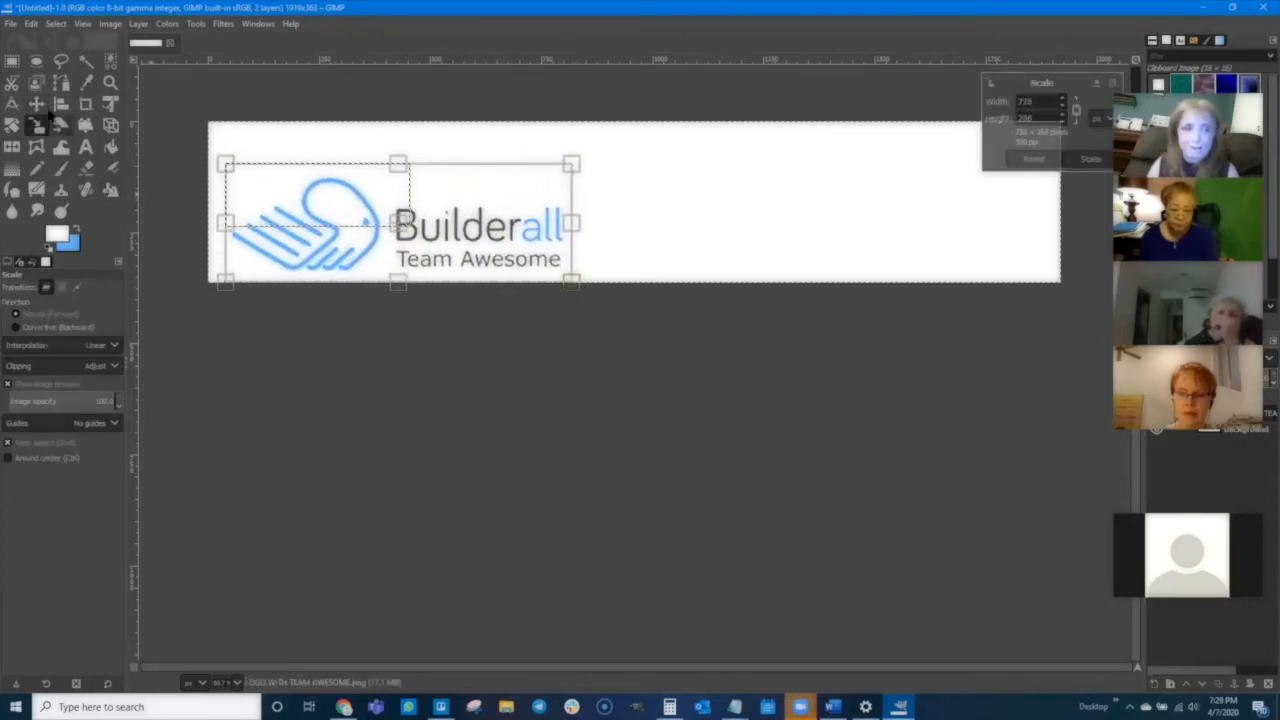
click(1089, 160)
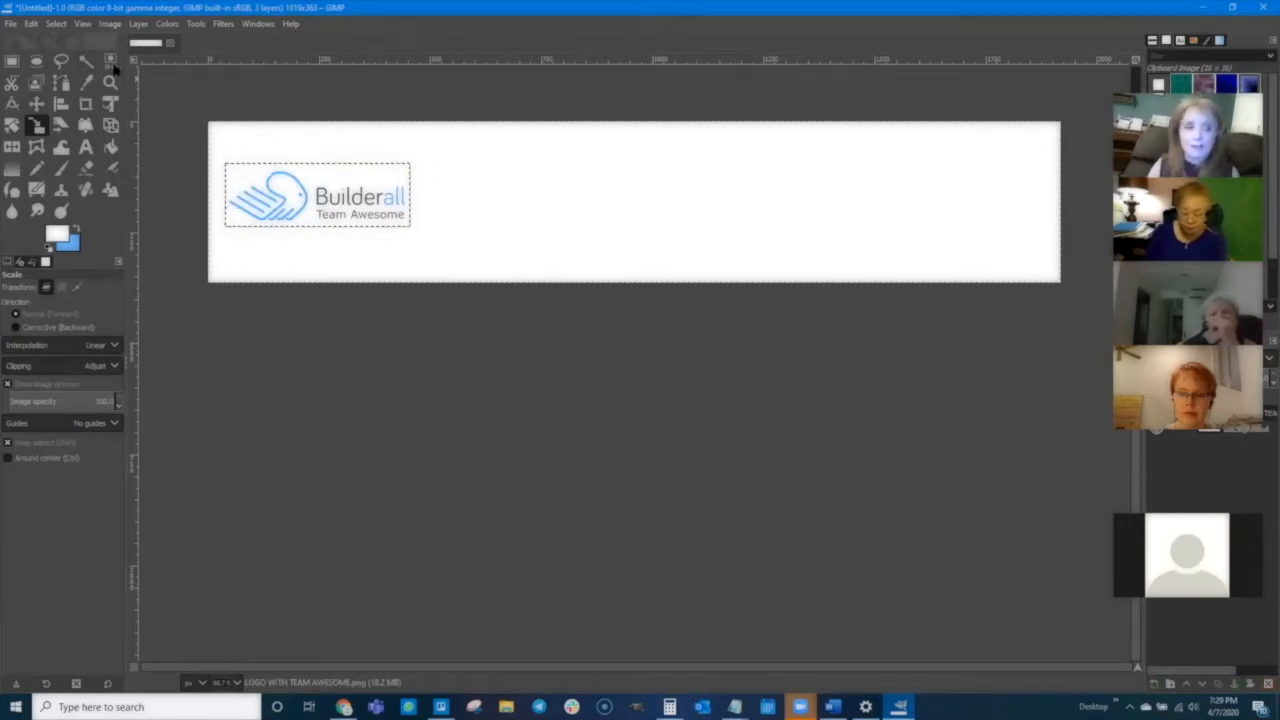
- Deselect all and scale the logo up to about 803 × 275 px with the Scale tool
click(56, 23)
click(58, 57)
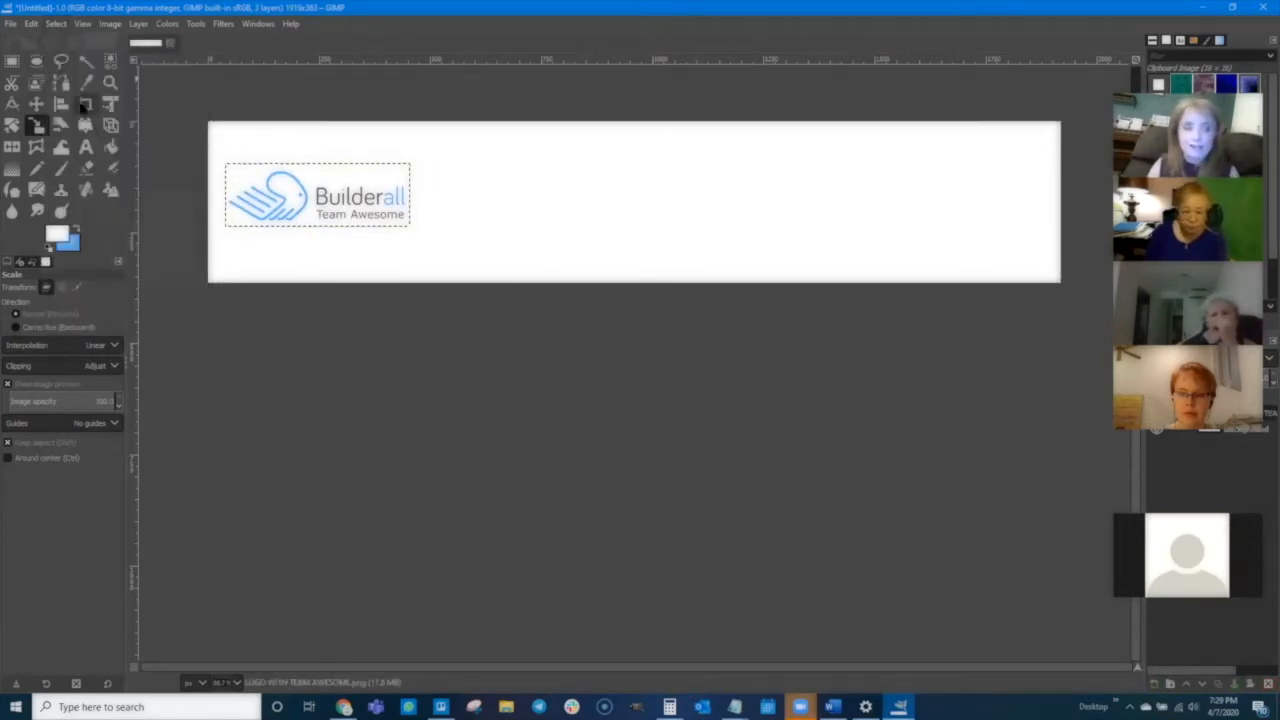
click(412, 226)
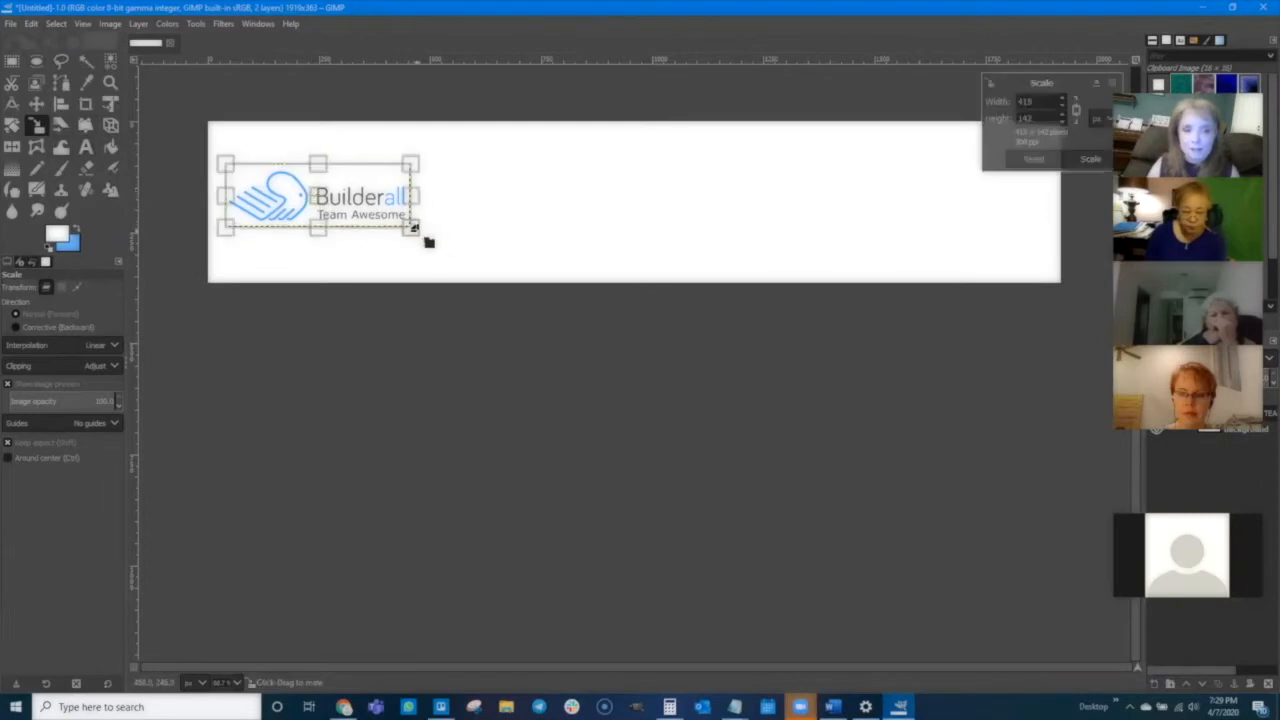
drag(414, 229, 600, 289)
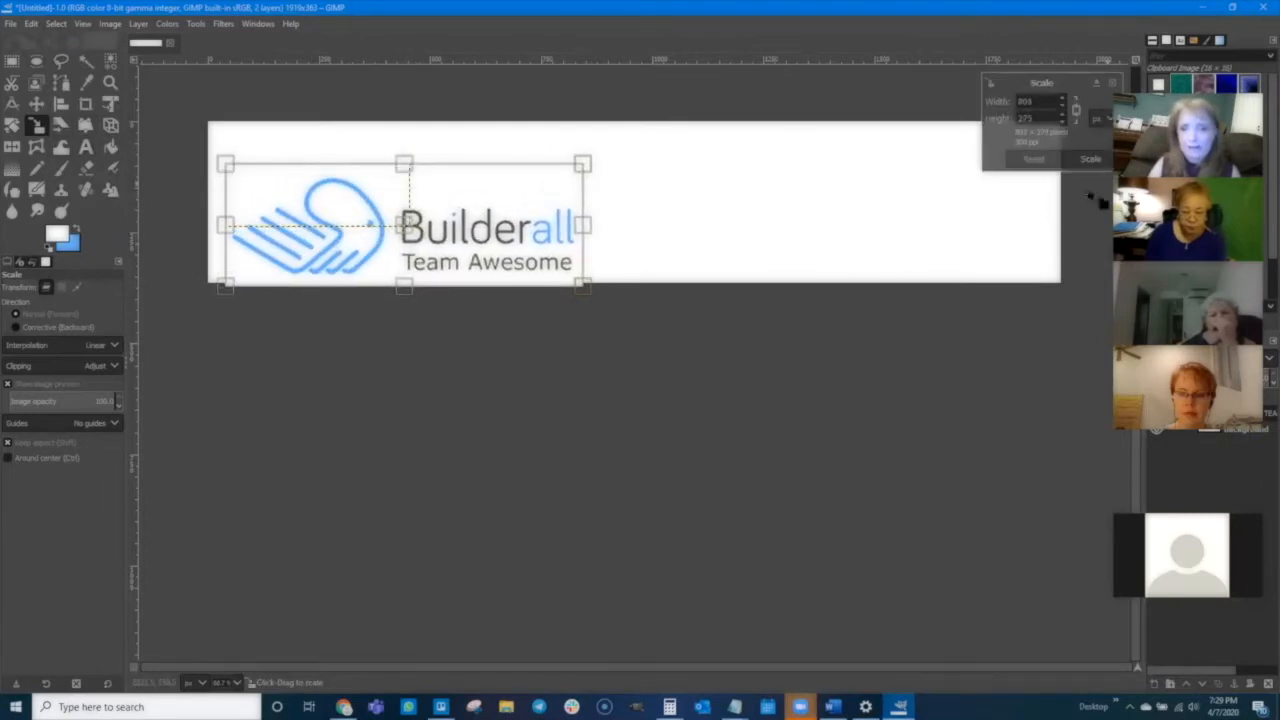
click(1092, 162)
- Move the enlarged logo up so it sits inside the banner's left side
click(36, 103)
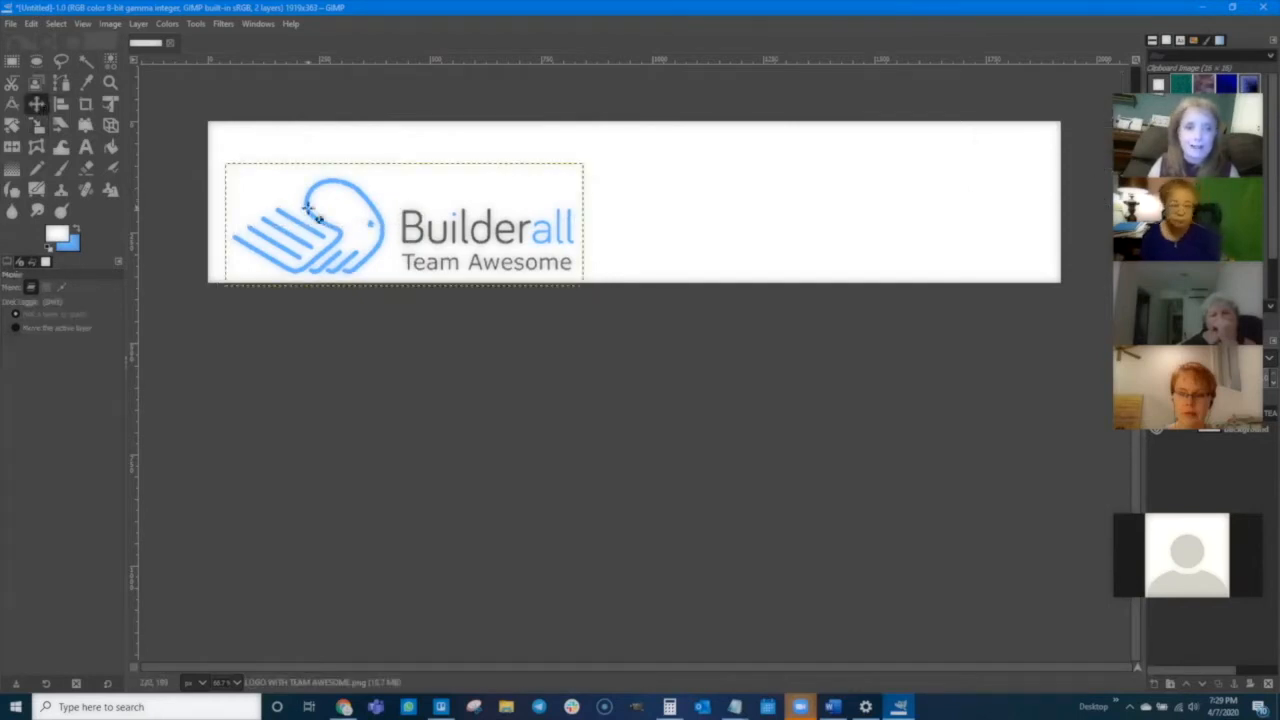
drag(309, 210, 299, 177)
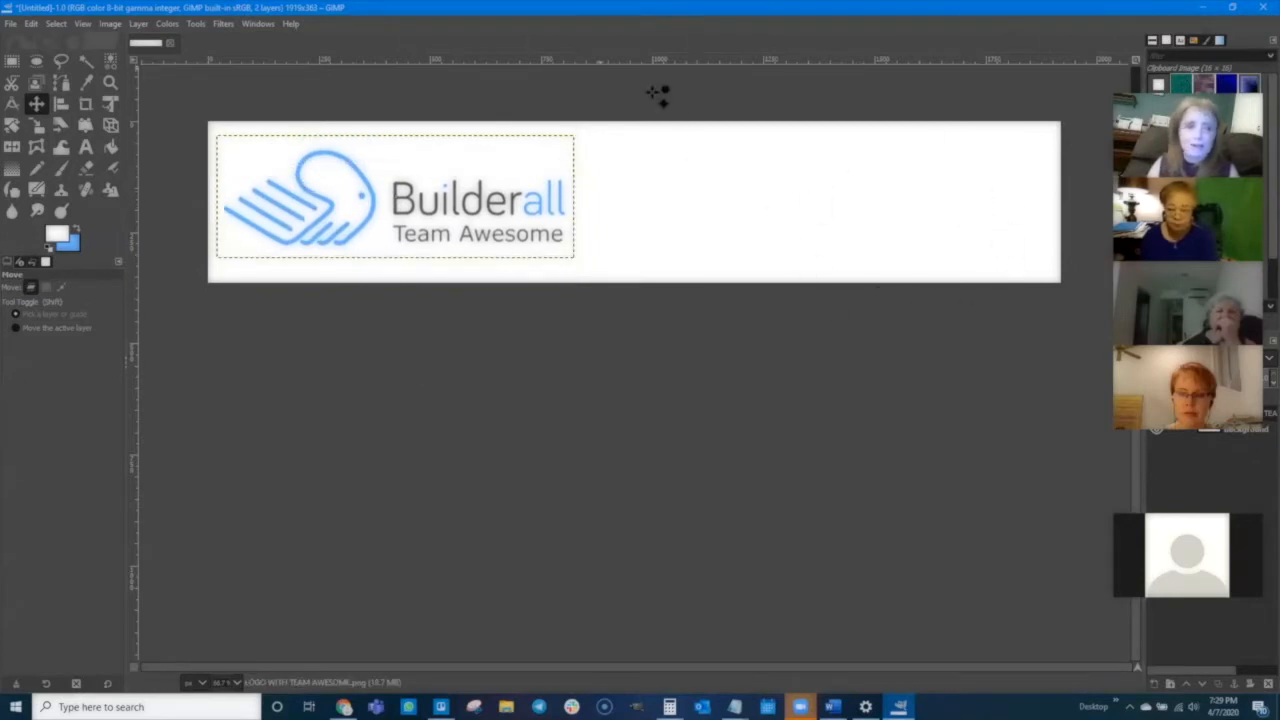
- Open Cheetah image.PNG from the Builderall Graphics folder as a new layer
click(10, 23)
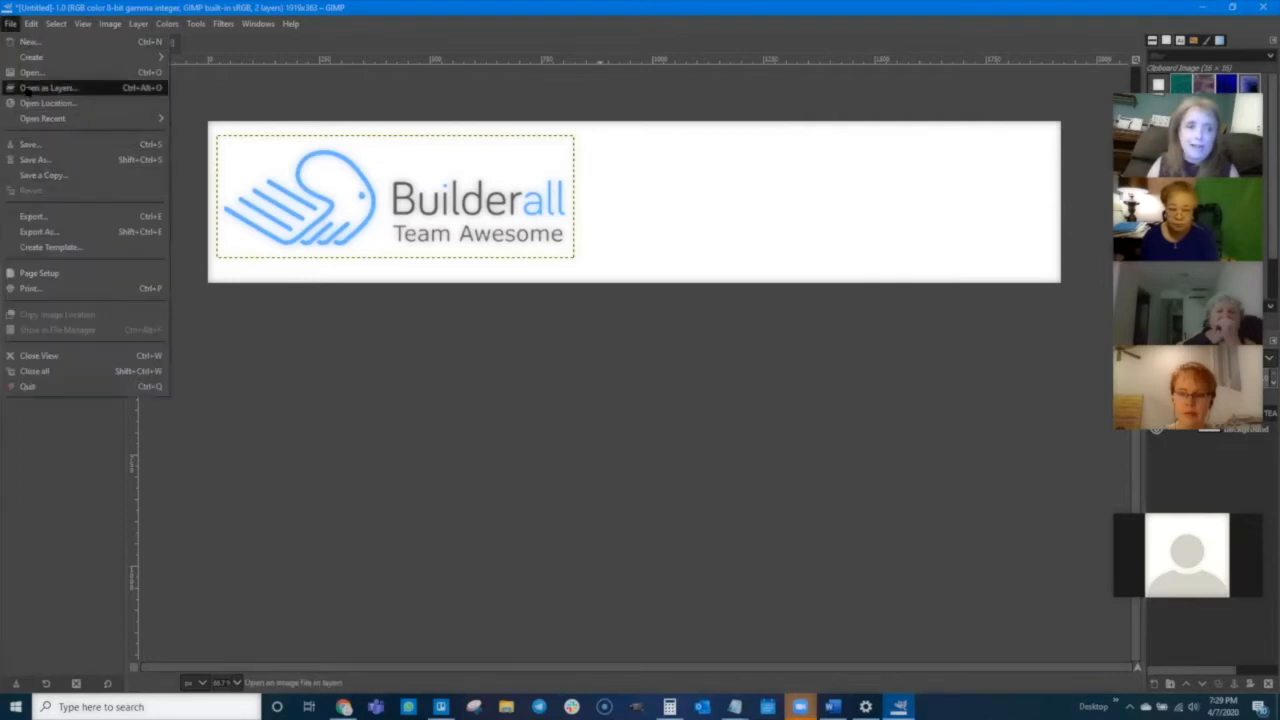
click(40, 87)
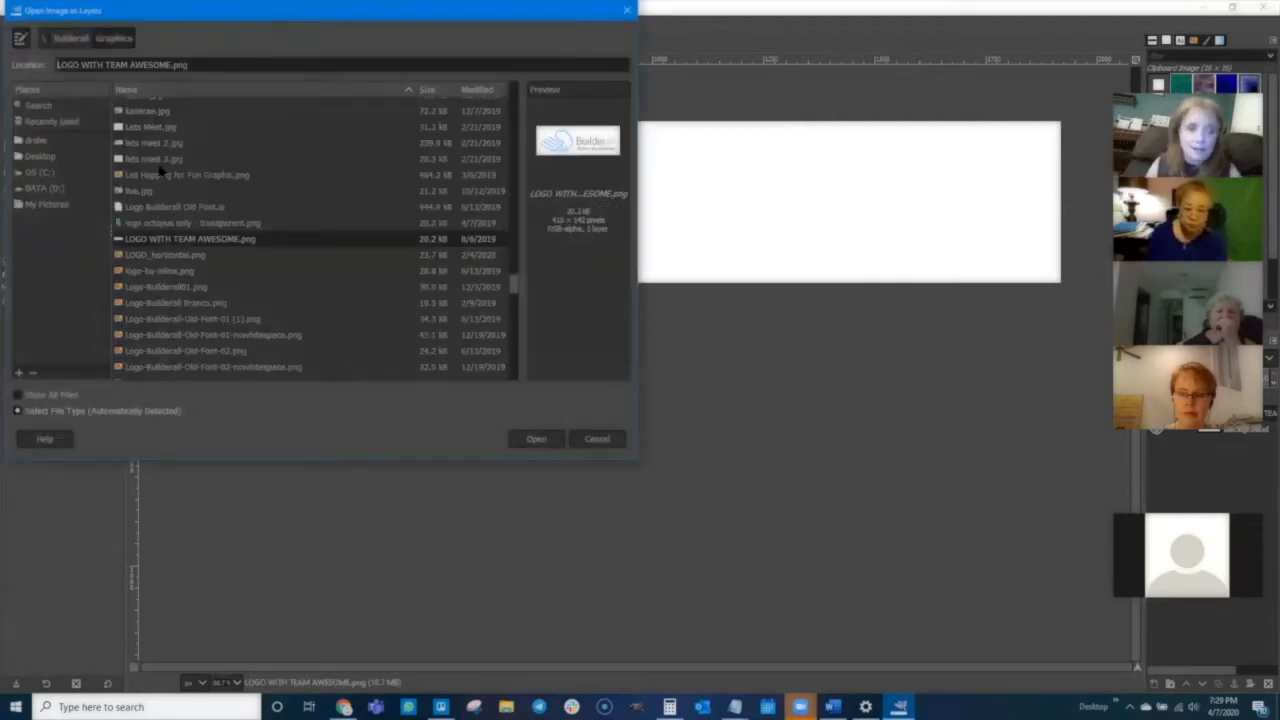
click(158, 163)
text(c)
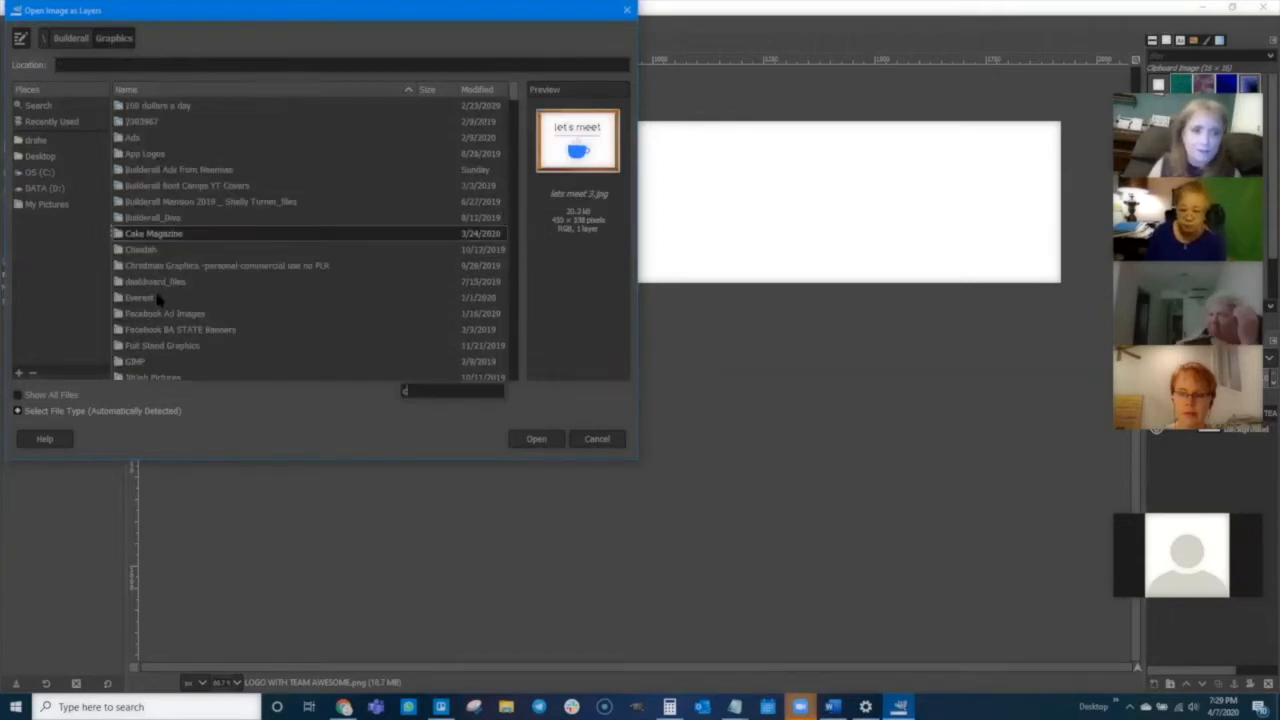
scroll(159, 299, down, 10)
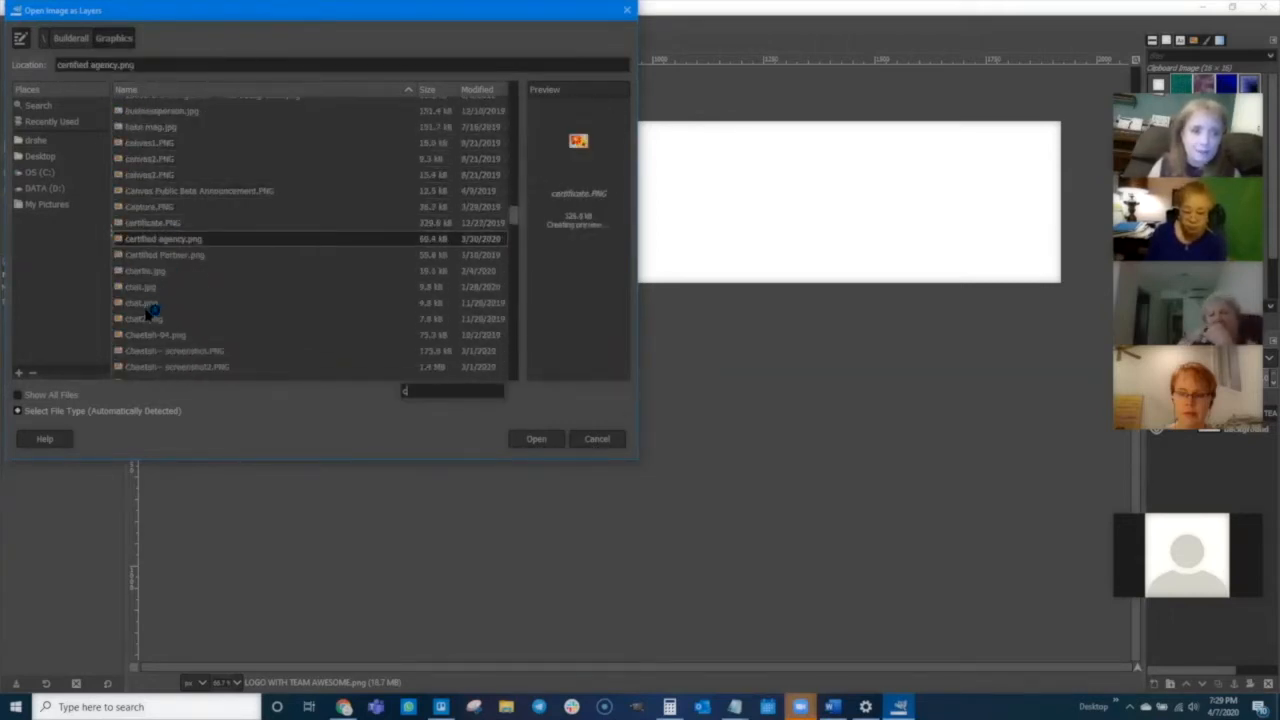
scroll(150, 311, down, 3)
click(152, 272)
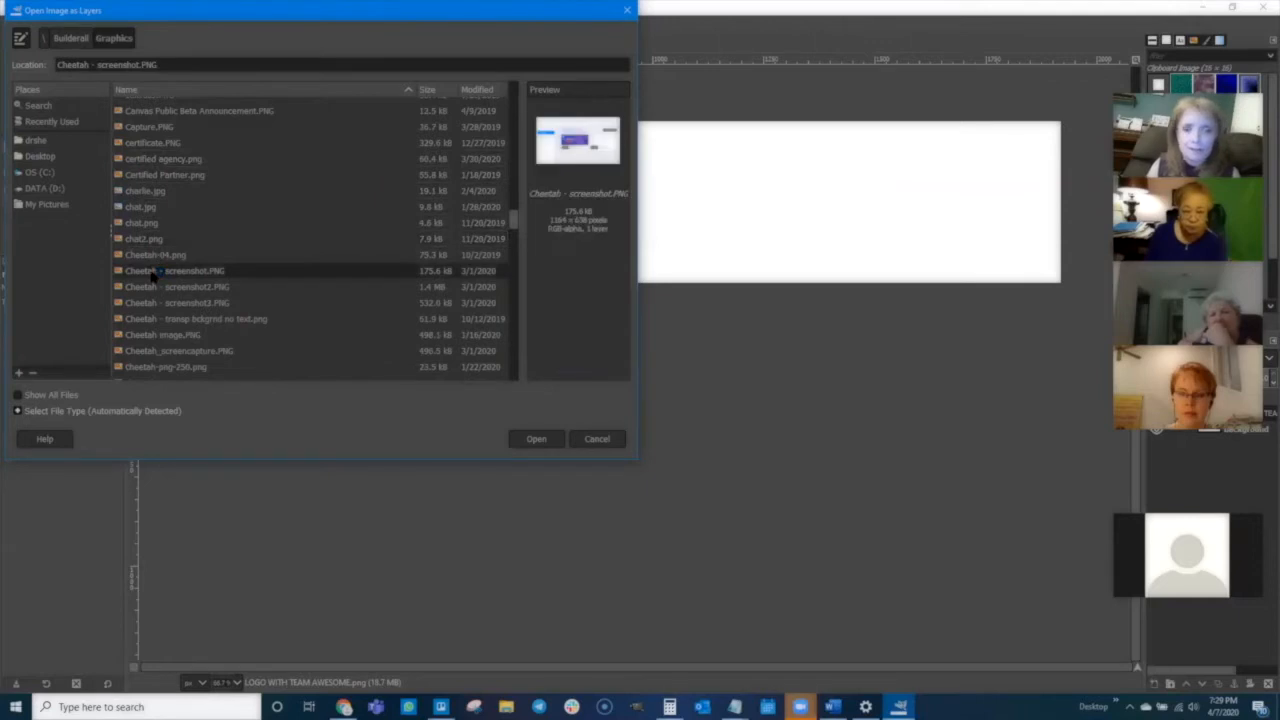
scroll(146, 313, down, 2)
click(150, 261)
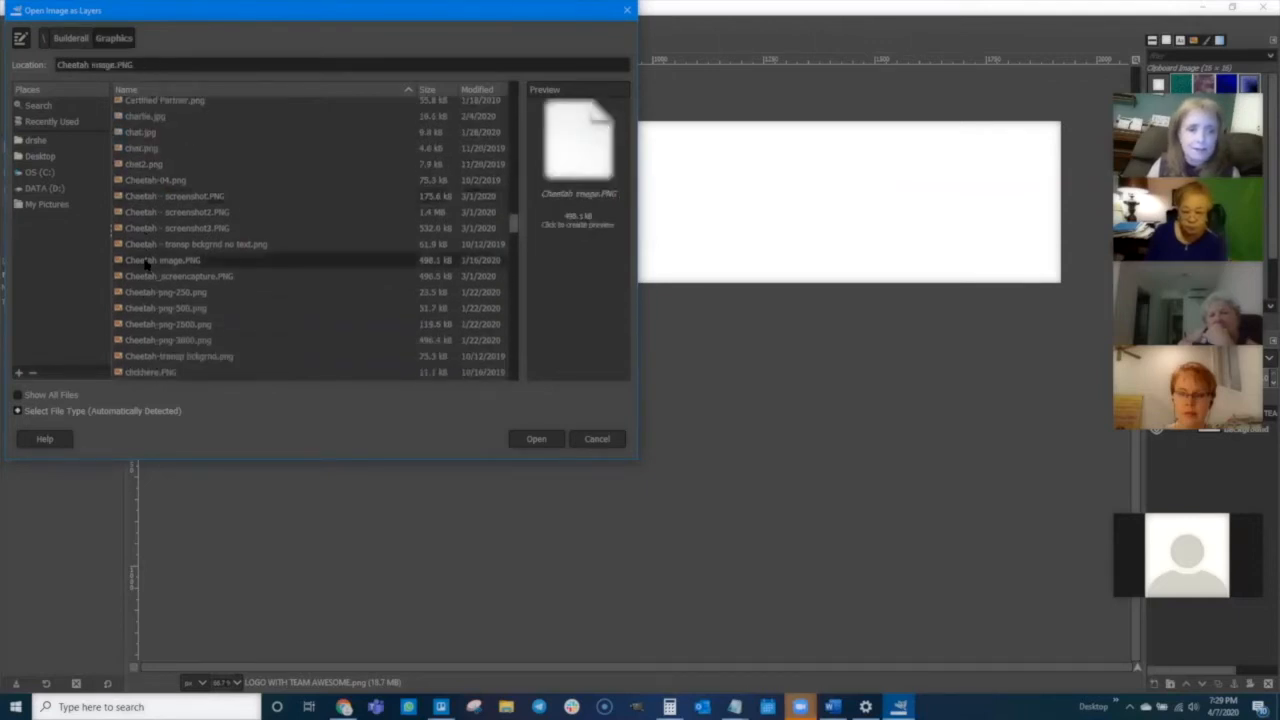
click(537, 440)
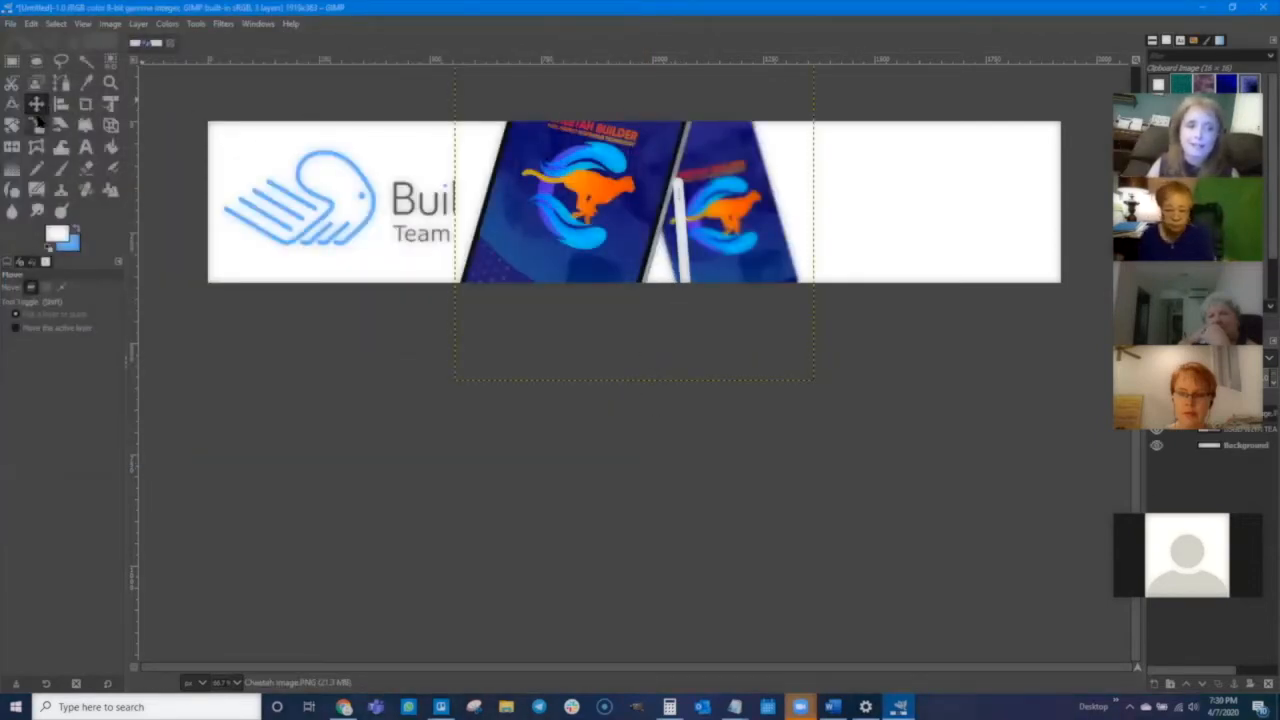
- Scale the Cheetah graphic down to about 325 × 222 px and move it to the banner's right end
click(36, 126)
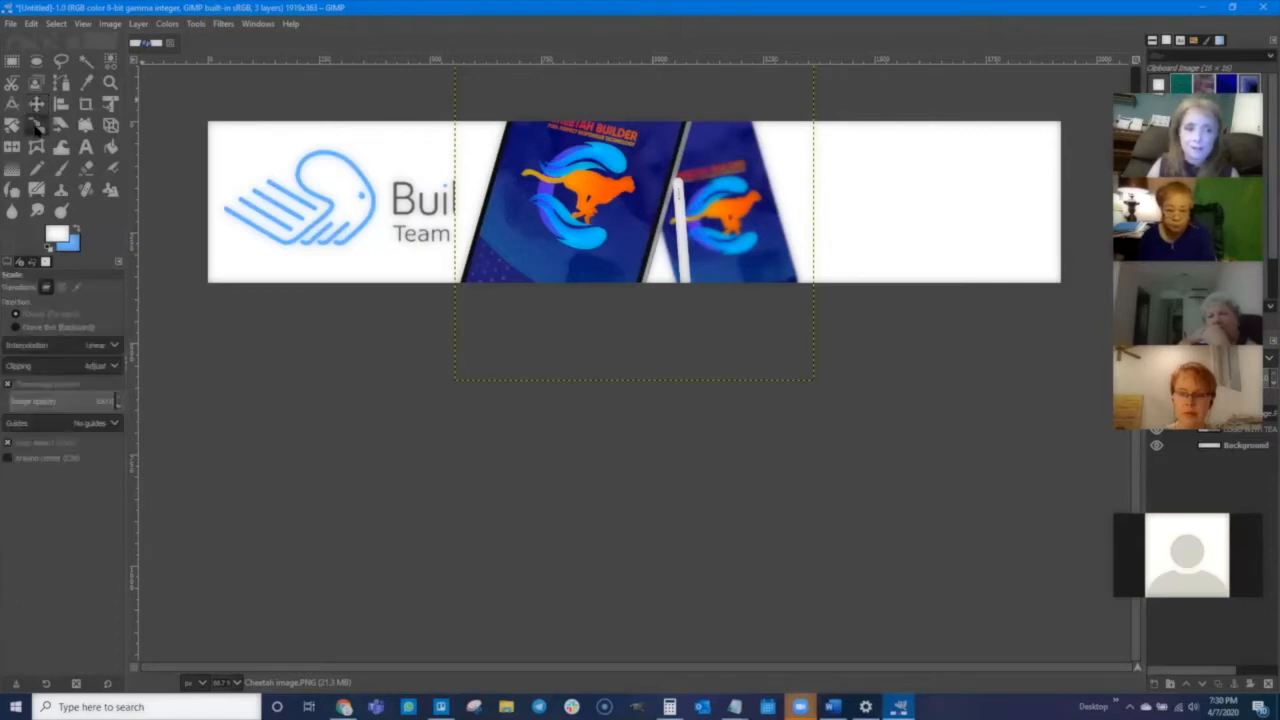
click(625, 215)
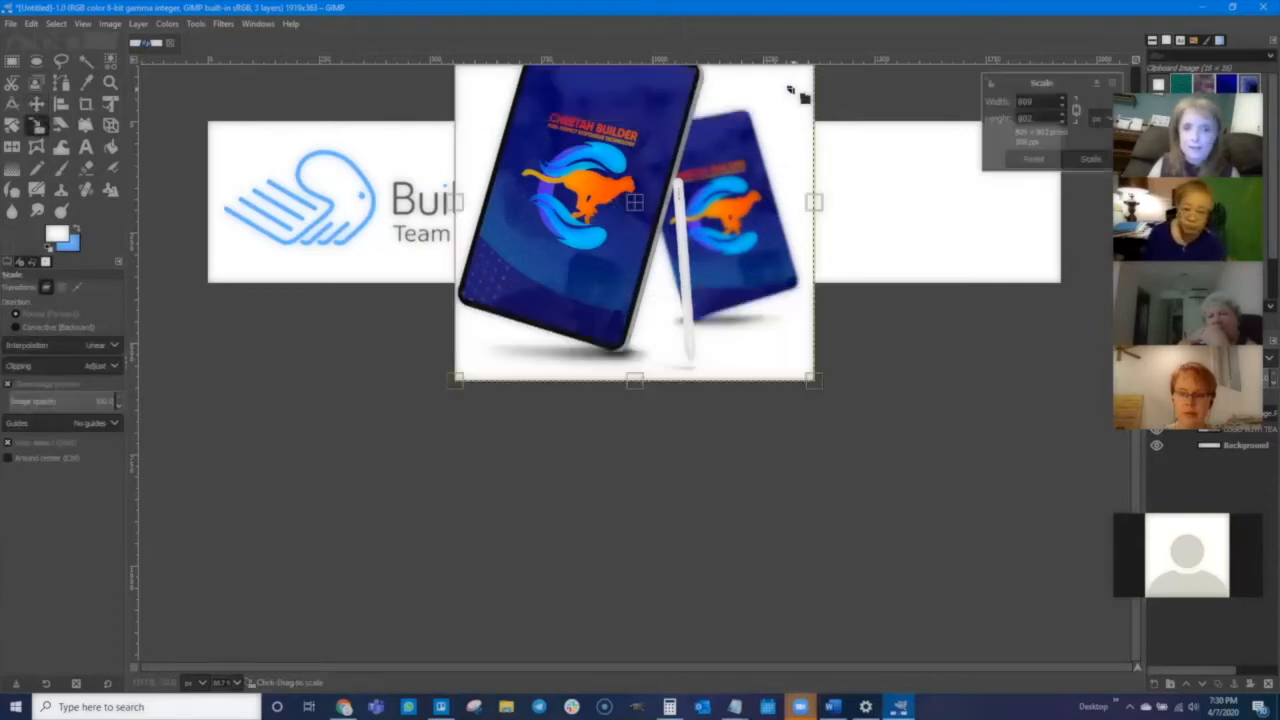
drag(803, 100, 592, 270)
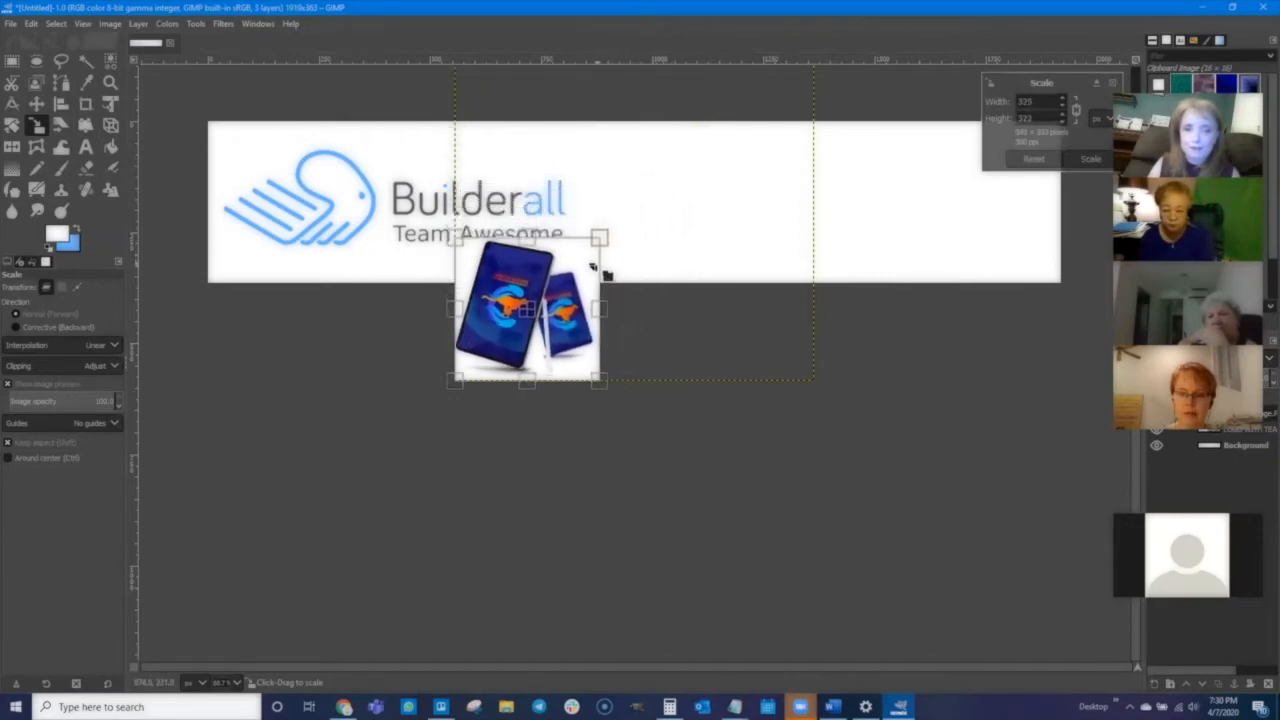
click(1090, 159)
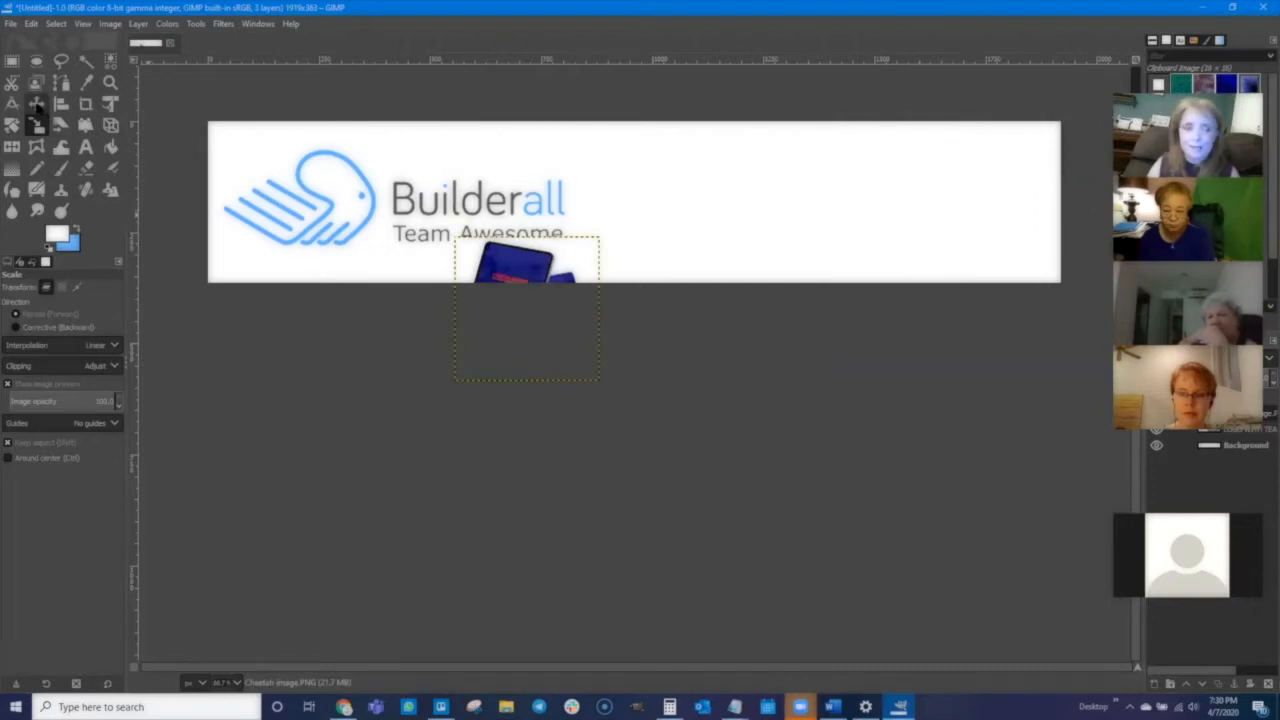
click(37, 105)
drag(547, 252, 961, 160)
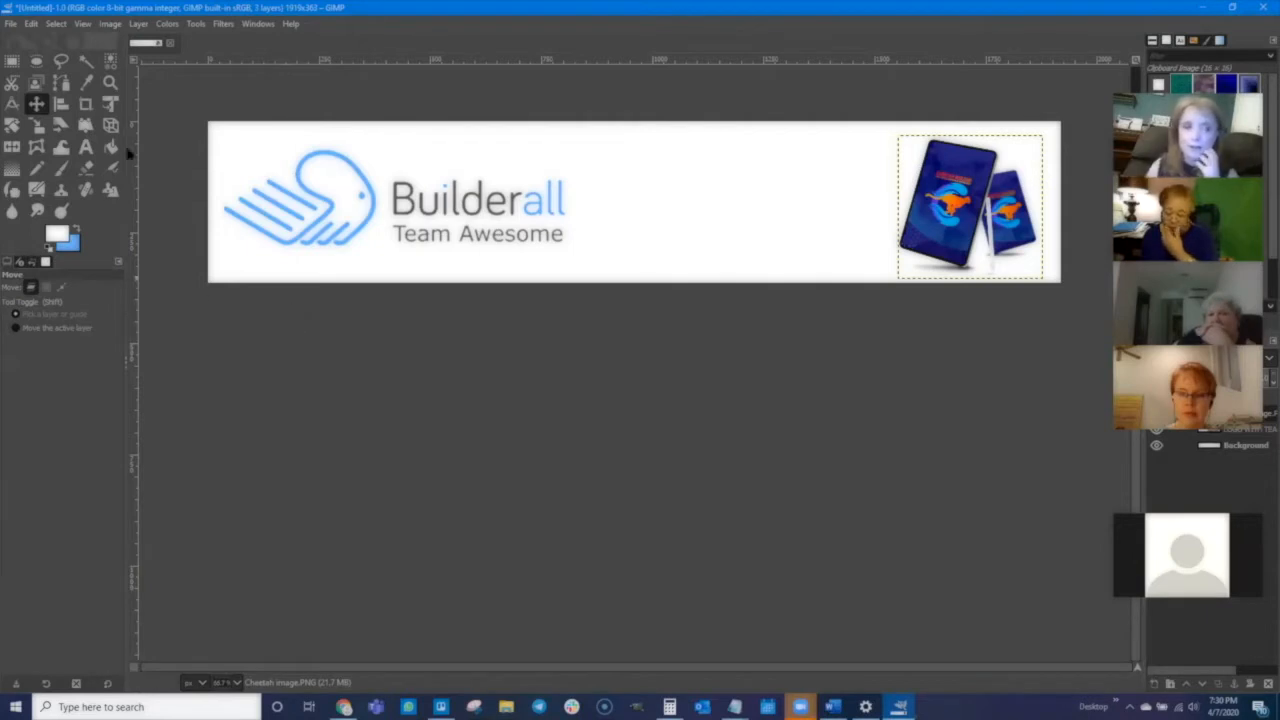
- Export the banner as 1Untitled.png into the Builderall Graphics folder on the DATA (D:) drive
click(11, 24)
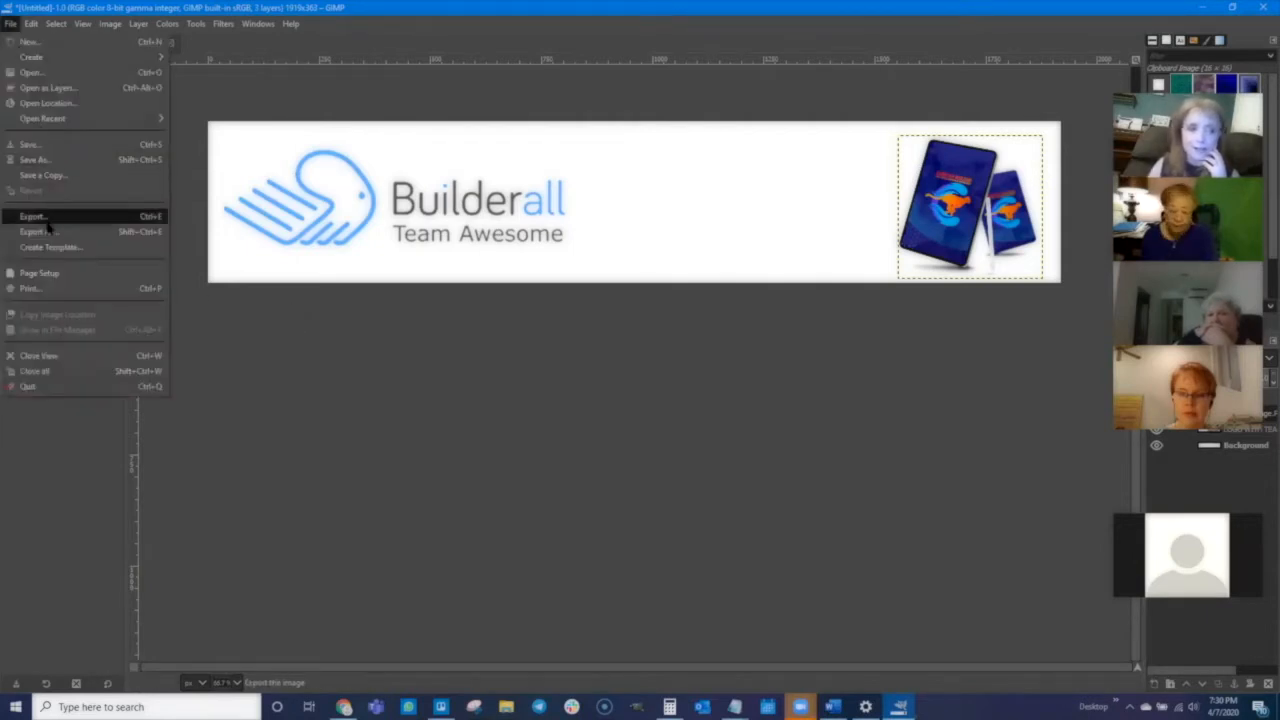
click(40, 231)
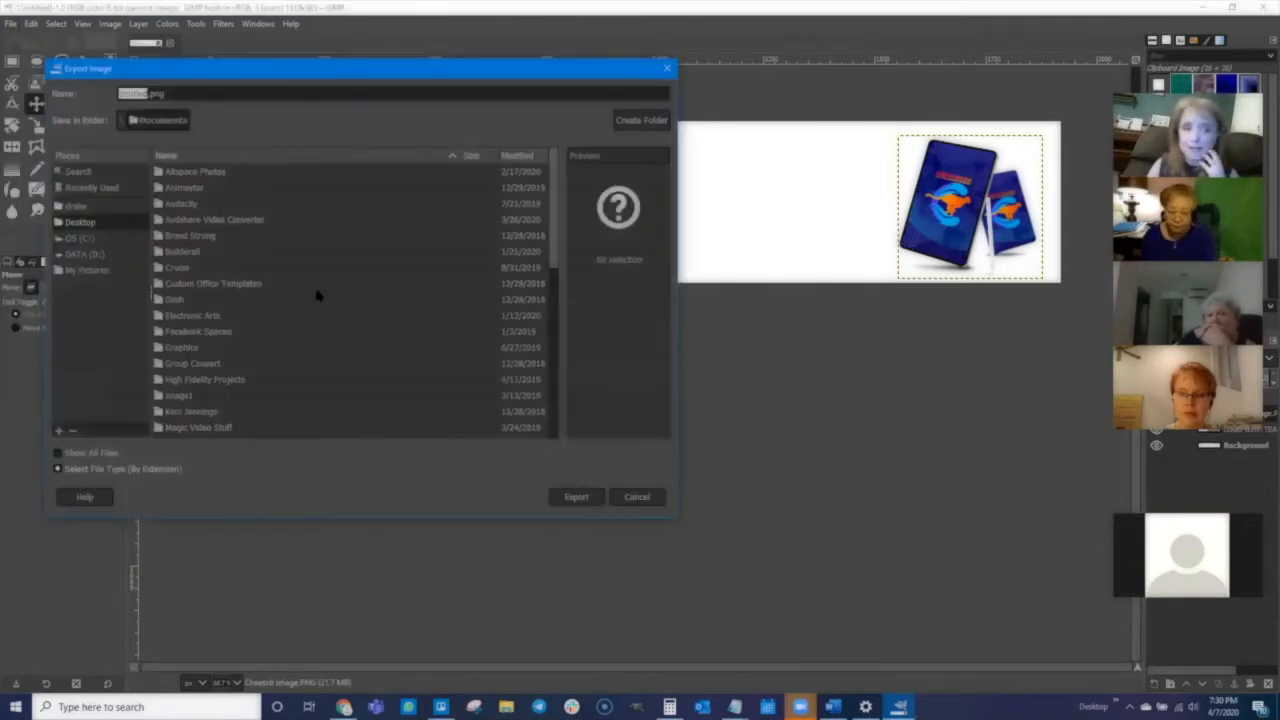
click(86, 256)
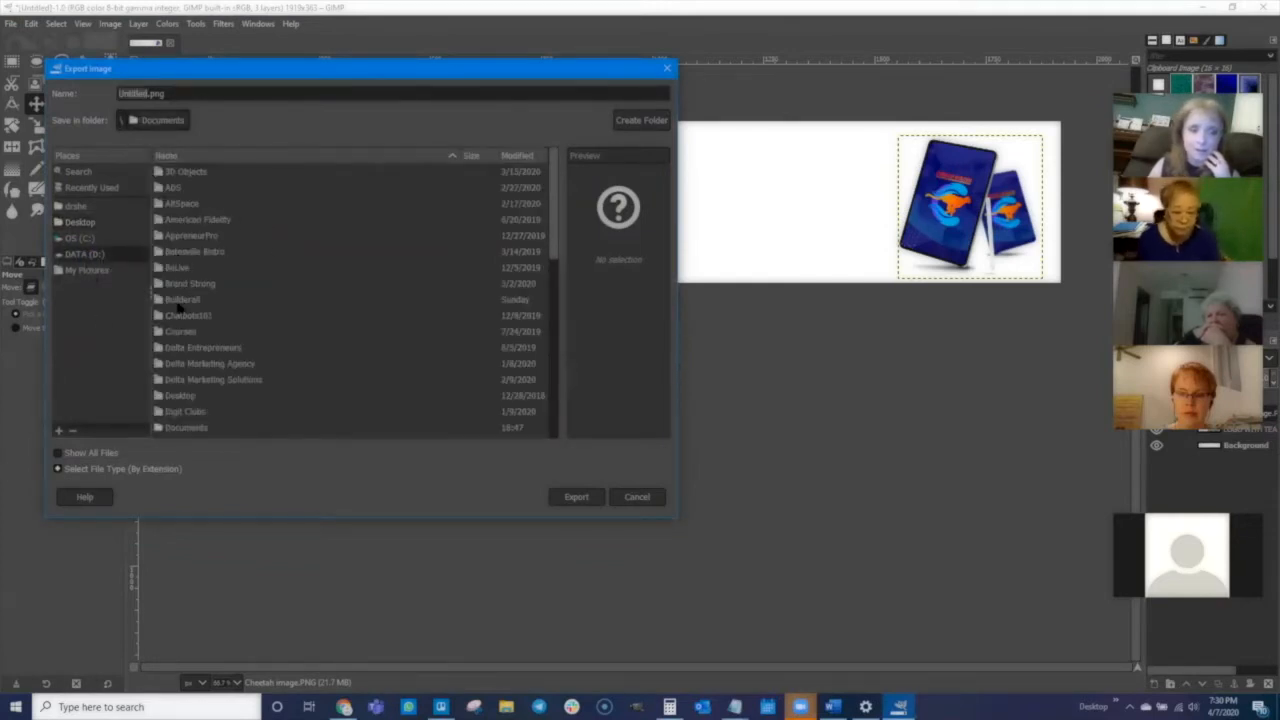
double_click(180, 300)
scroll(188, 362, down, 5)
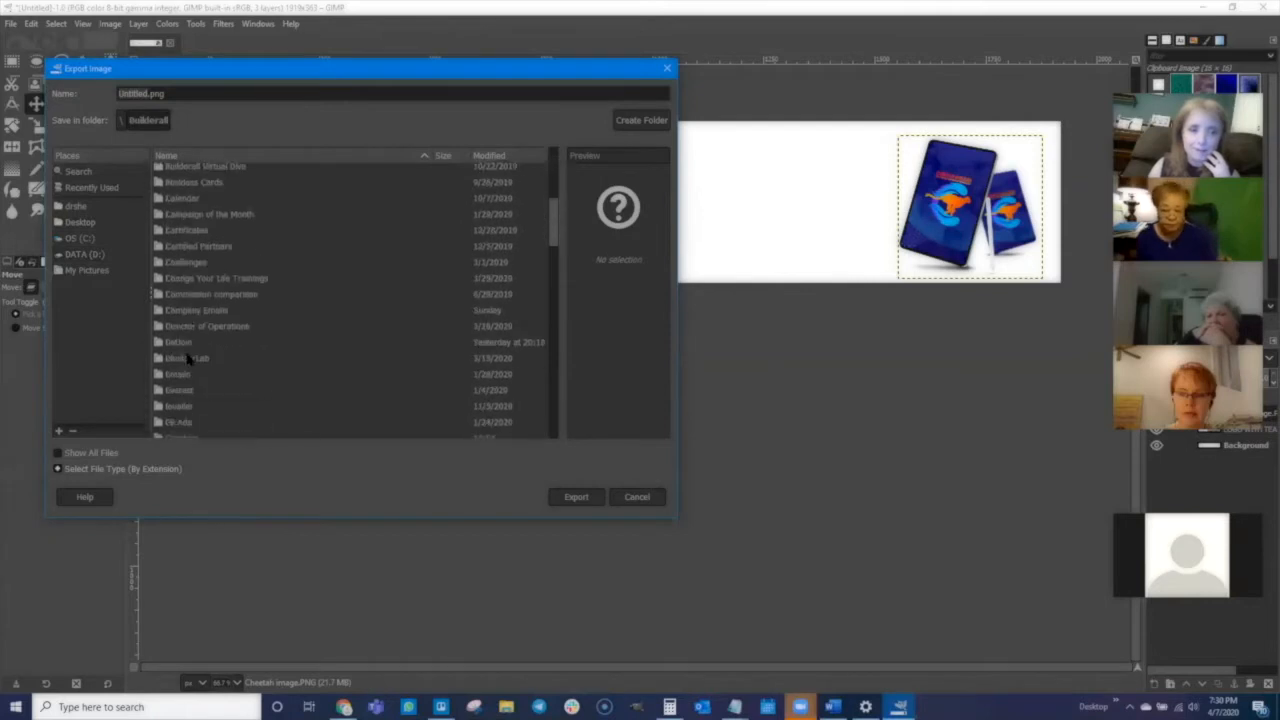
scroll(188, 360, down, 4)
double_click(183, 330)
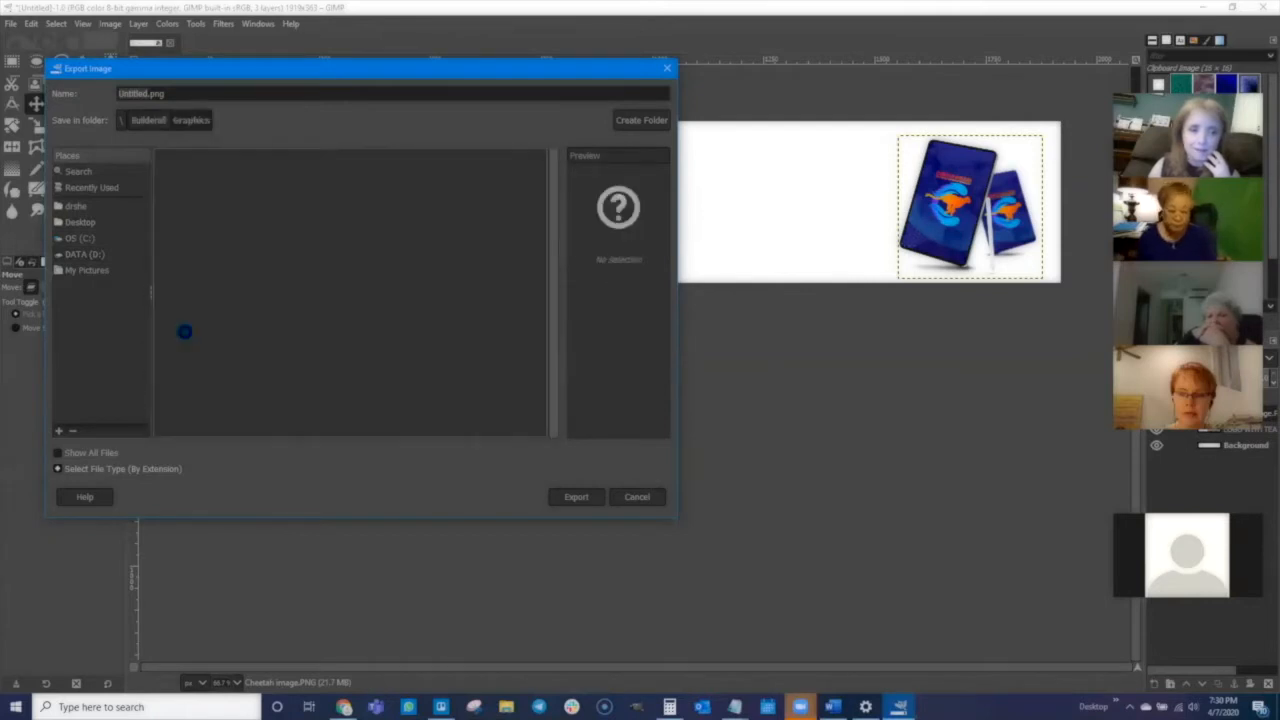
click(131, 92)
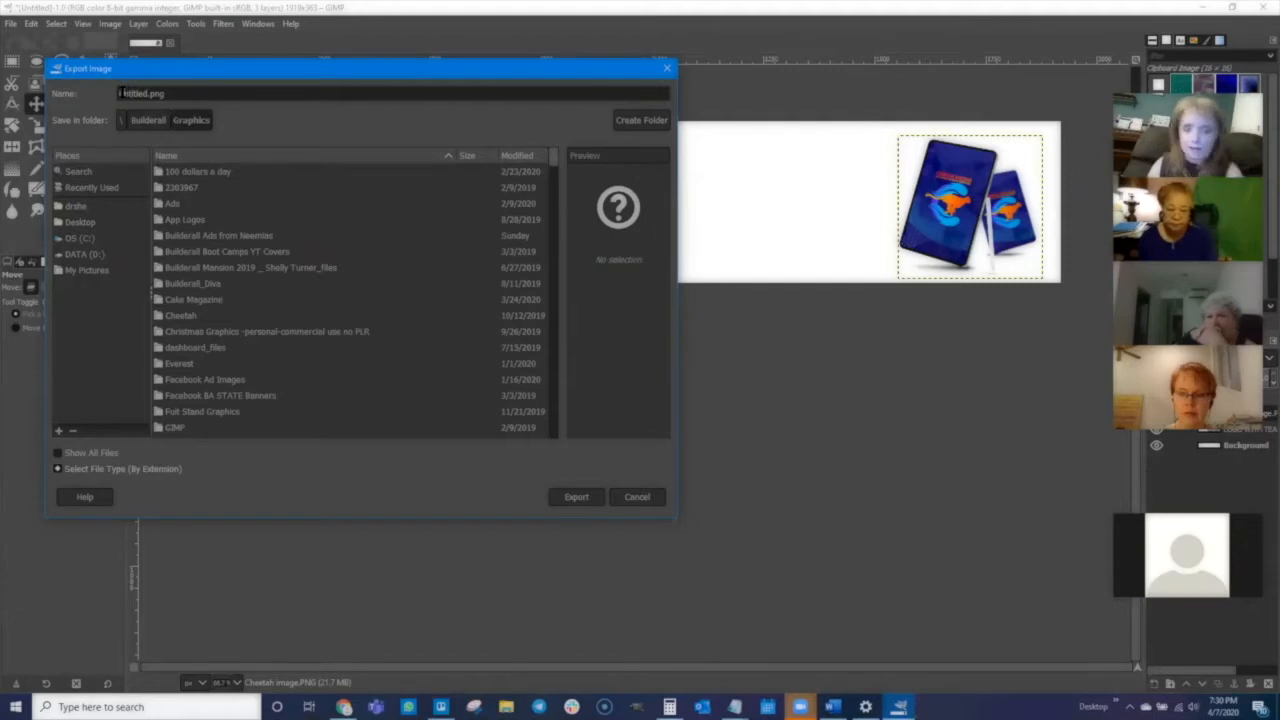
text(1)
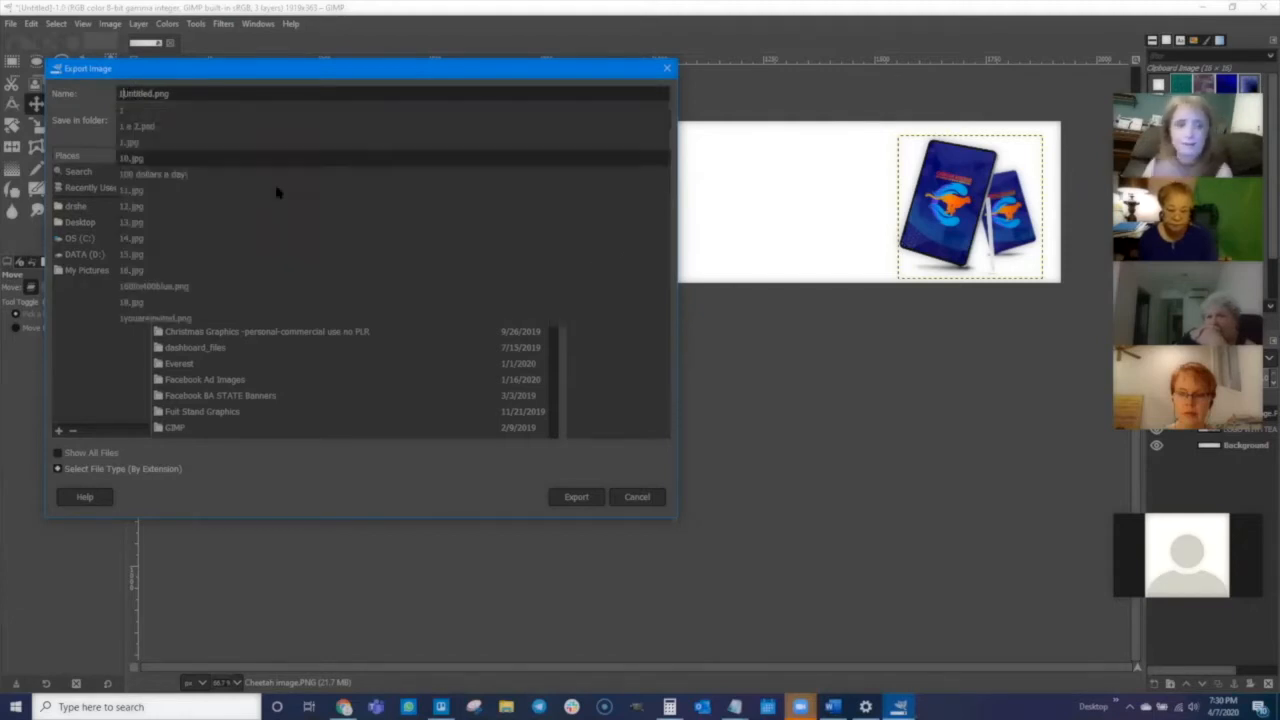
click(241, 474)
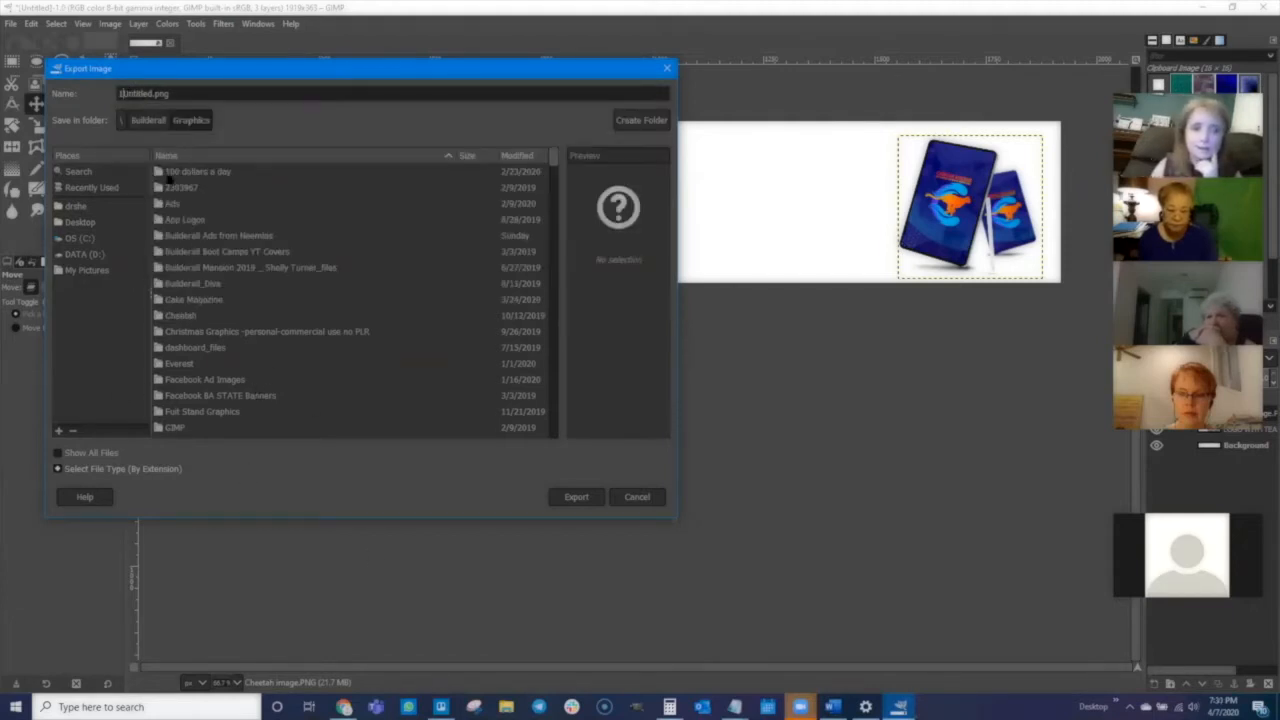
click(576, 496)
click(648, 496)
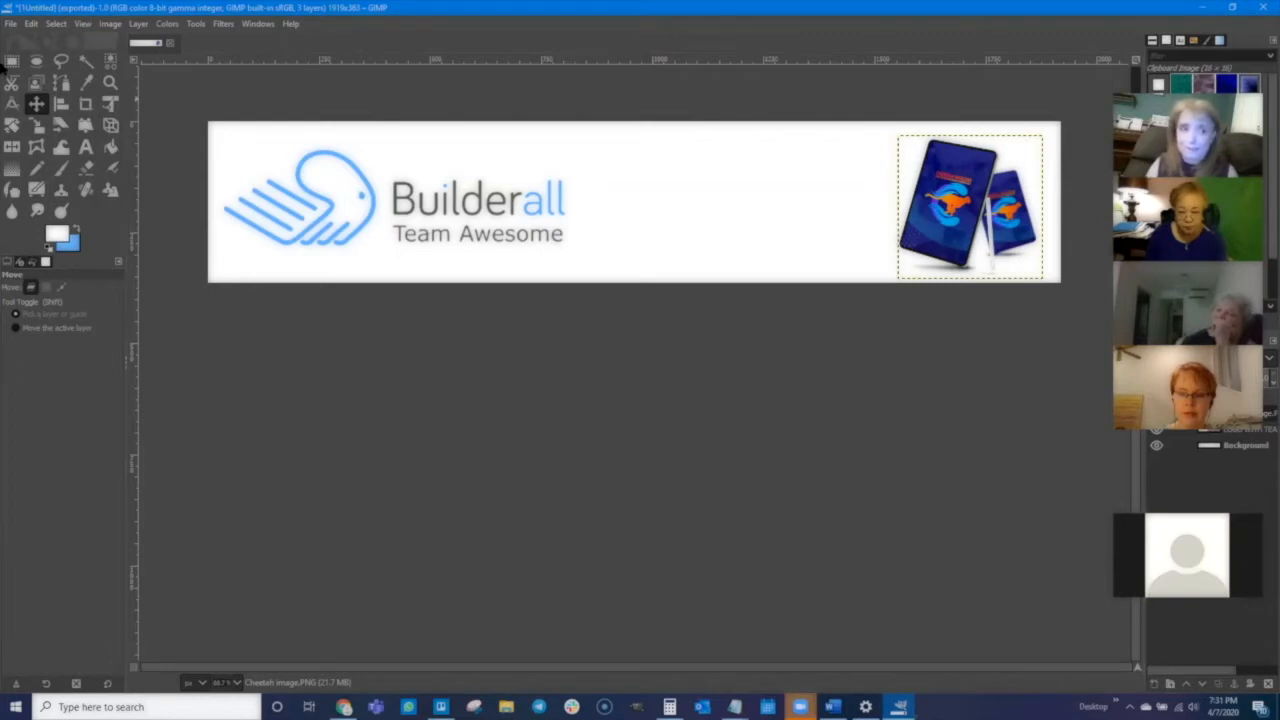
- Create a new 1919 × 363 px image
click(10, 23)
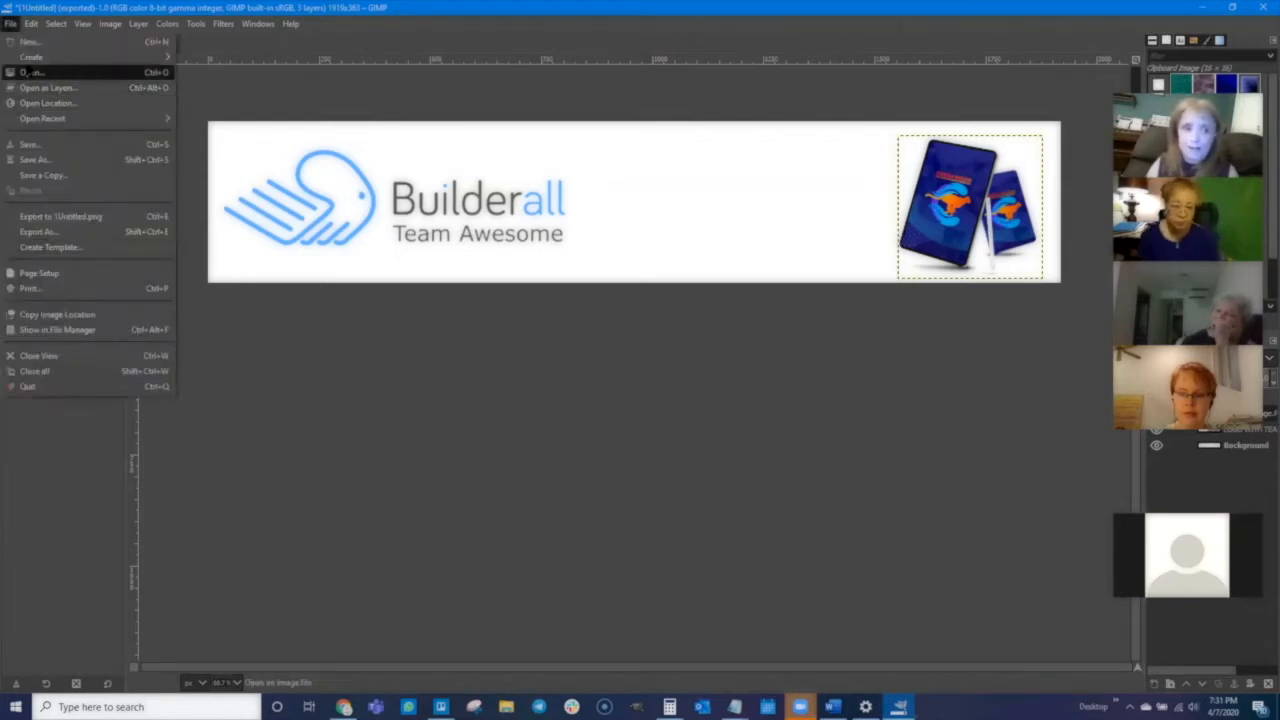
click(30, 37)
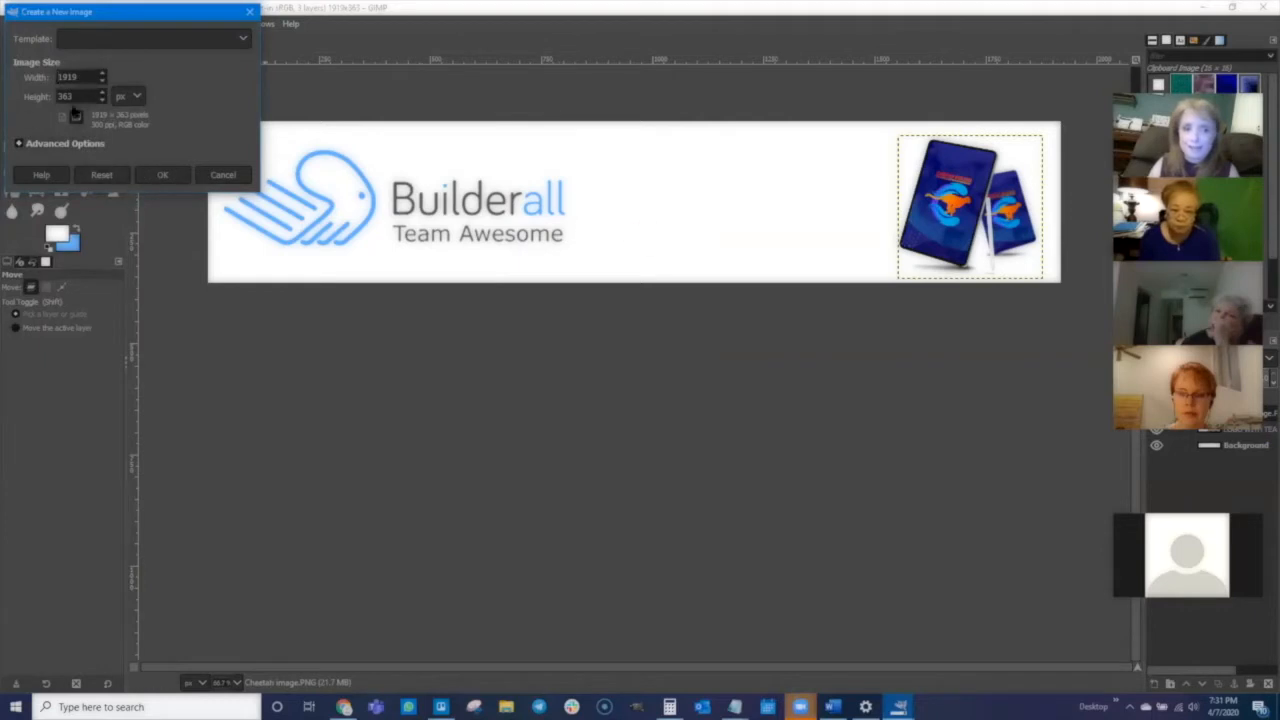
click(160, 175)
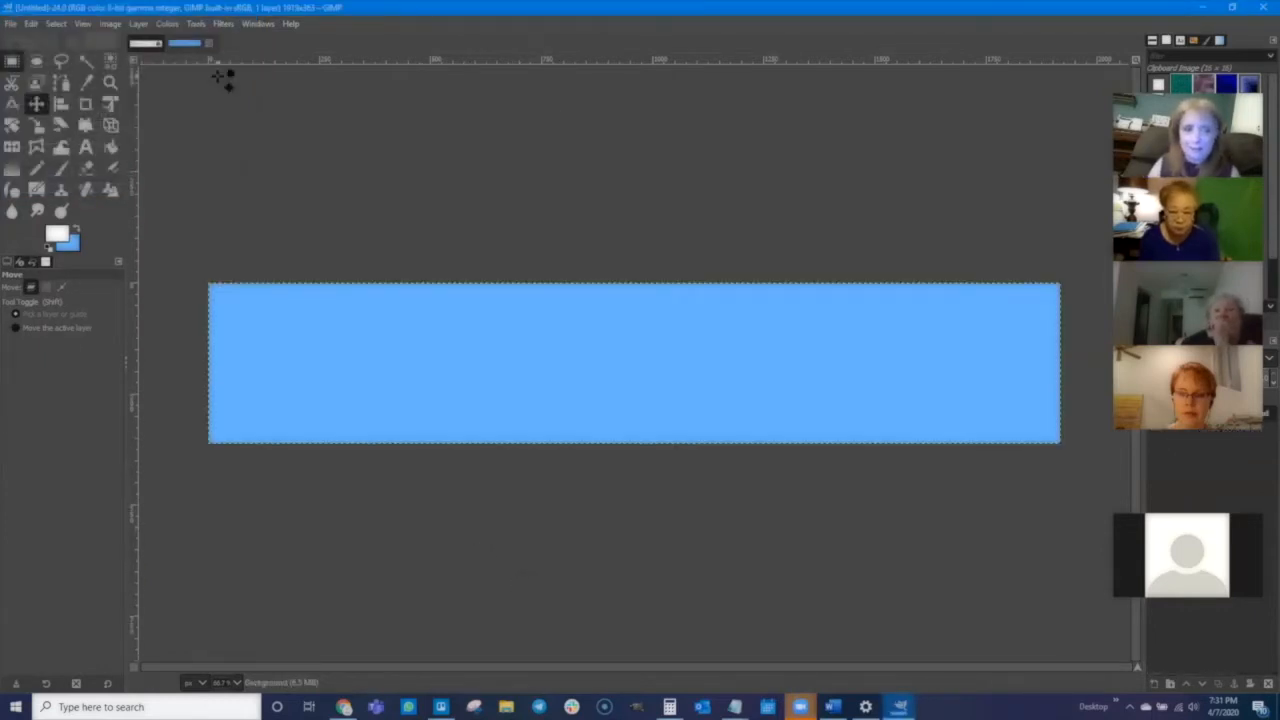
- Select a 1920 × 60 px strip across the top of the image and crop the image to it
key(r)
drag(206, 283, 1062, 310)
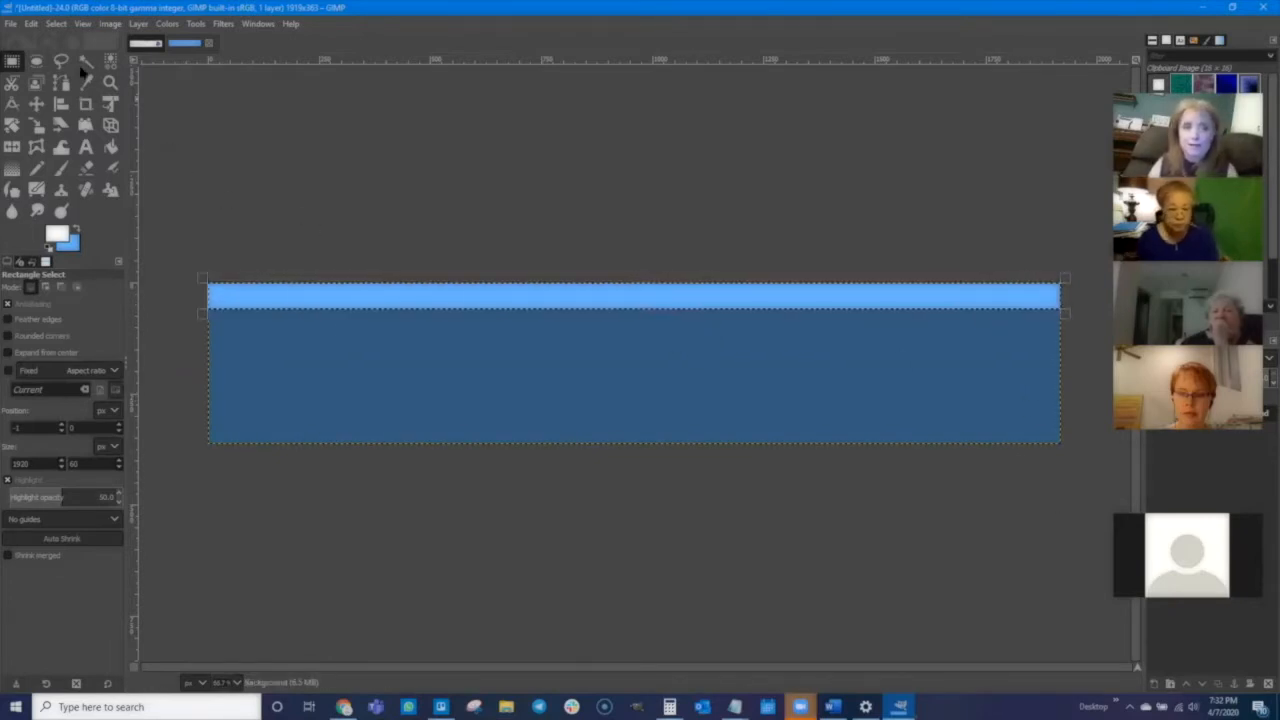
click(110, 23)
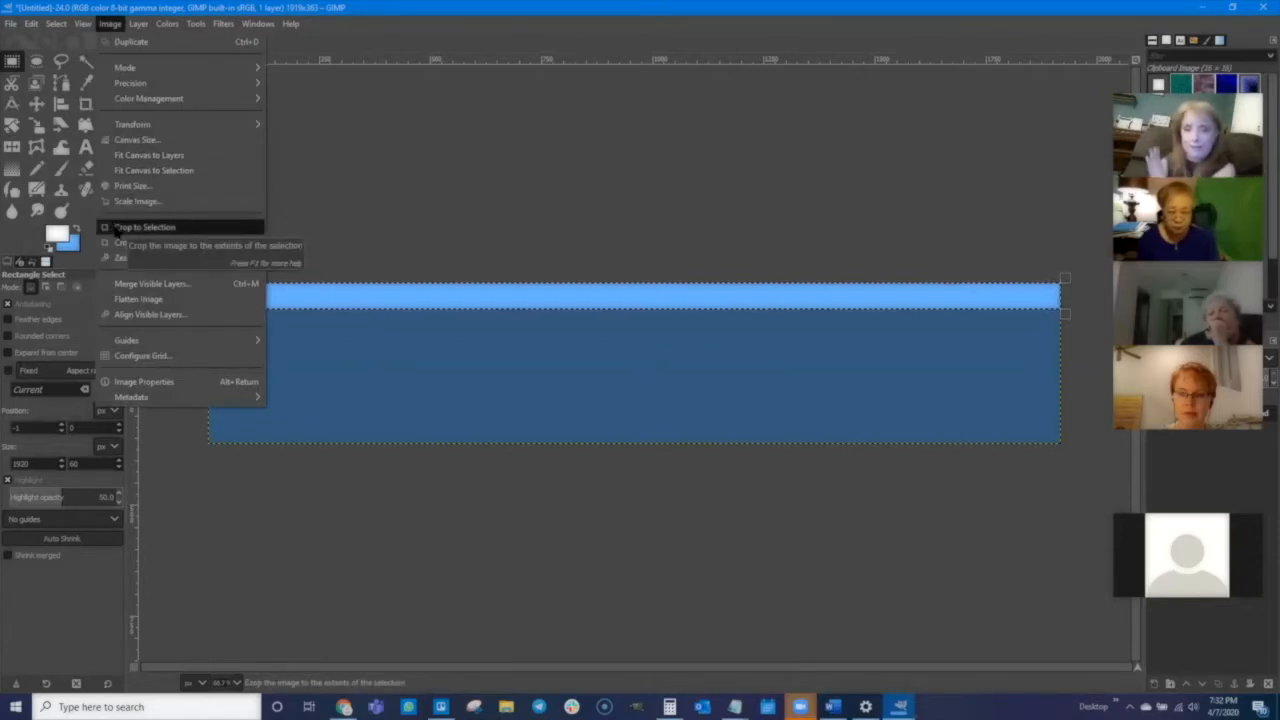
click(140, 228)
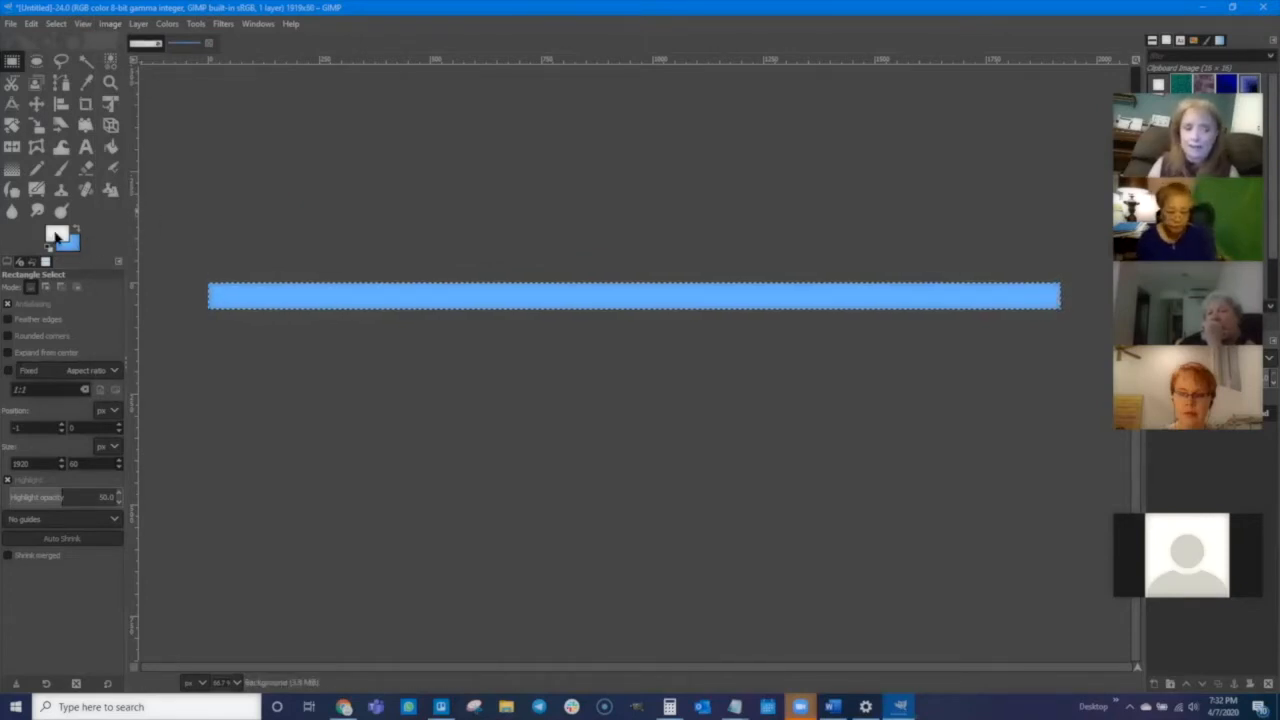
- Set the foreground colour to 171482 and fill the bar with it using Bucket Fill
click(57, 236)
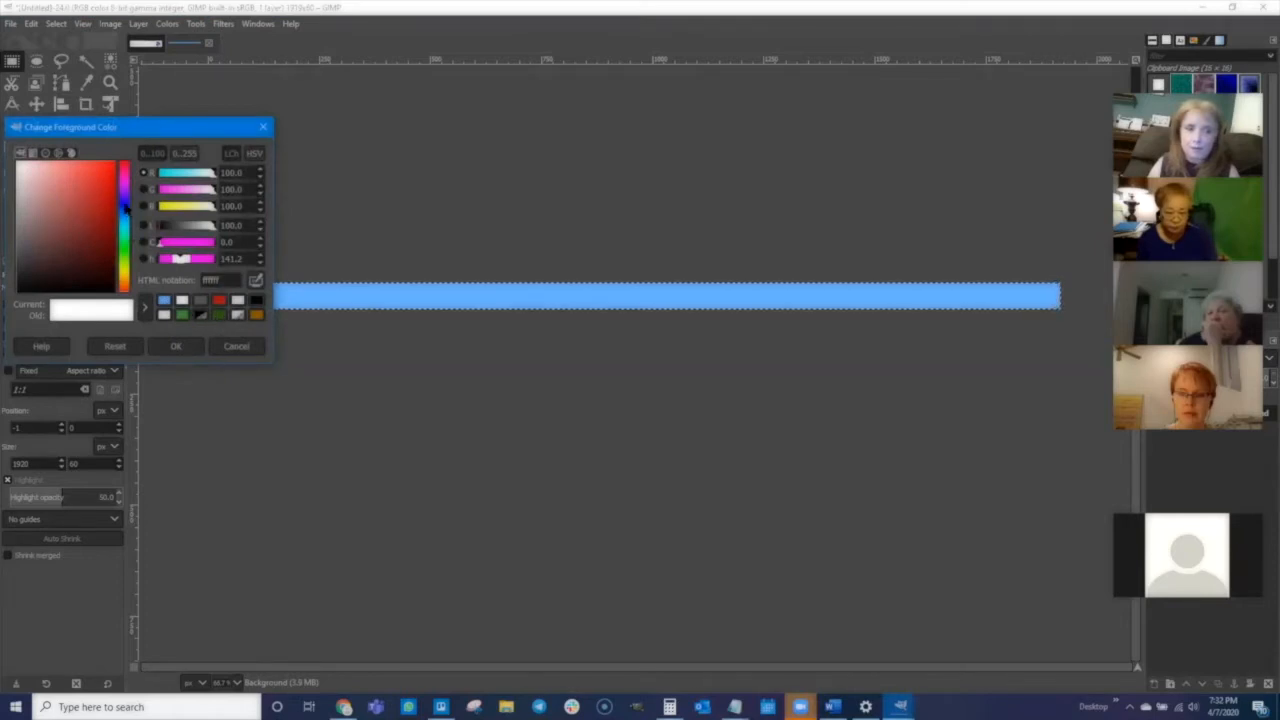
click(125, 205)
drag(54, 236, 100, 225)
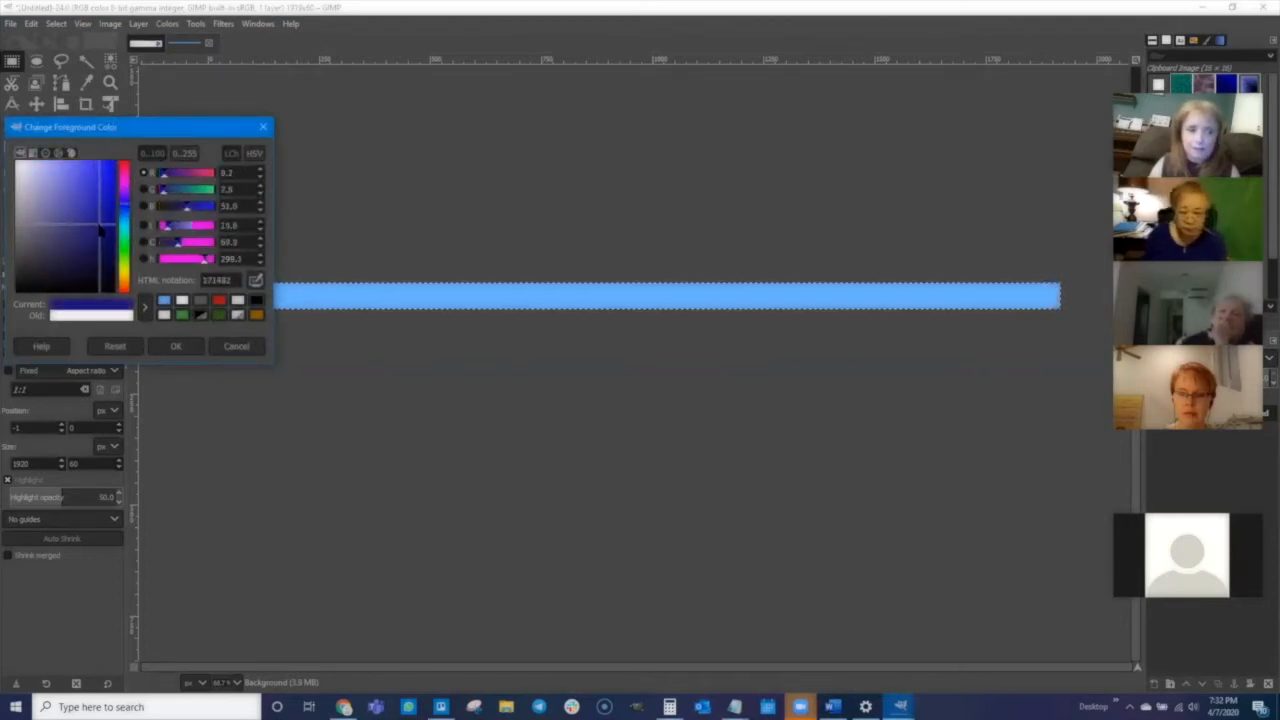
click(176, 347)
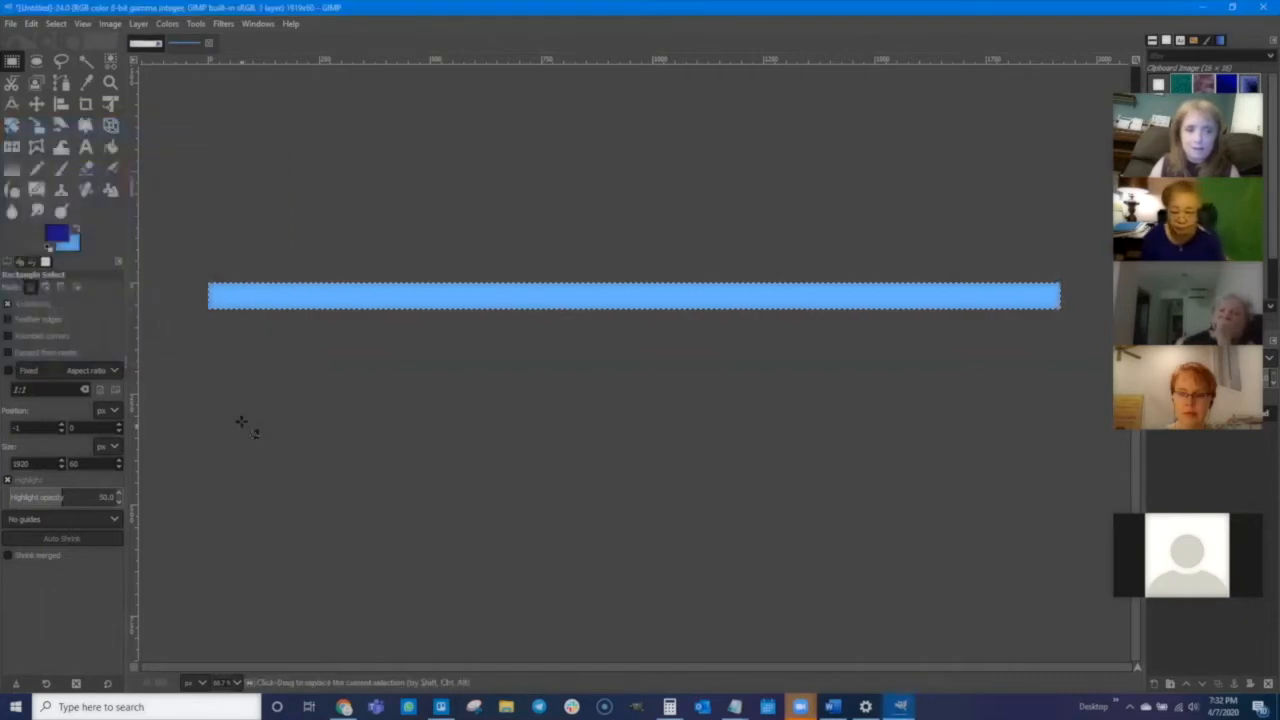
click(111, 148)
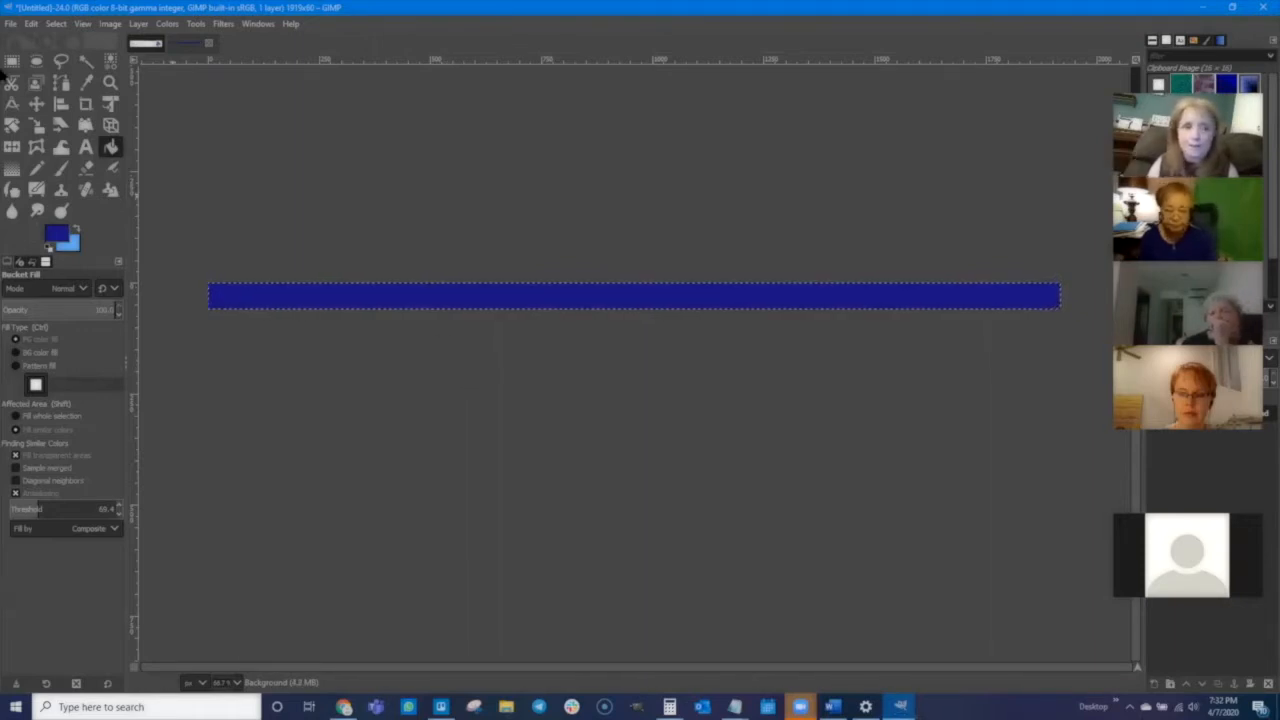
- Export the bar image as 1barUntitled.png into the same Graphics folder
click(10, 23)
click(38, 232)
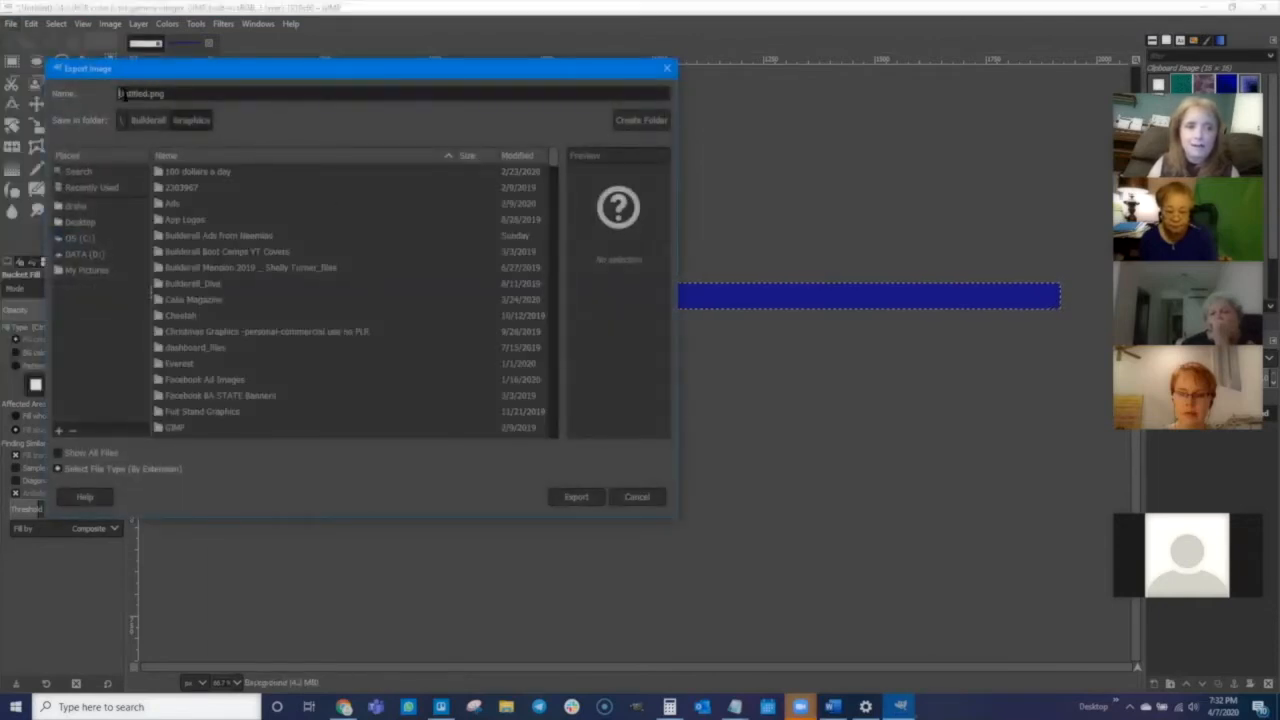
text(bar)
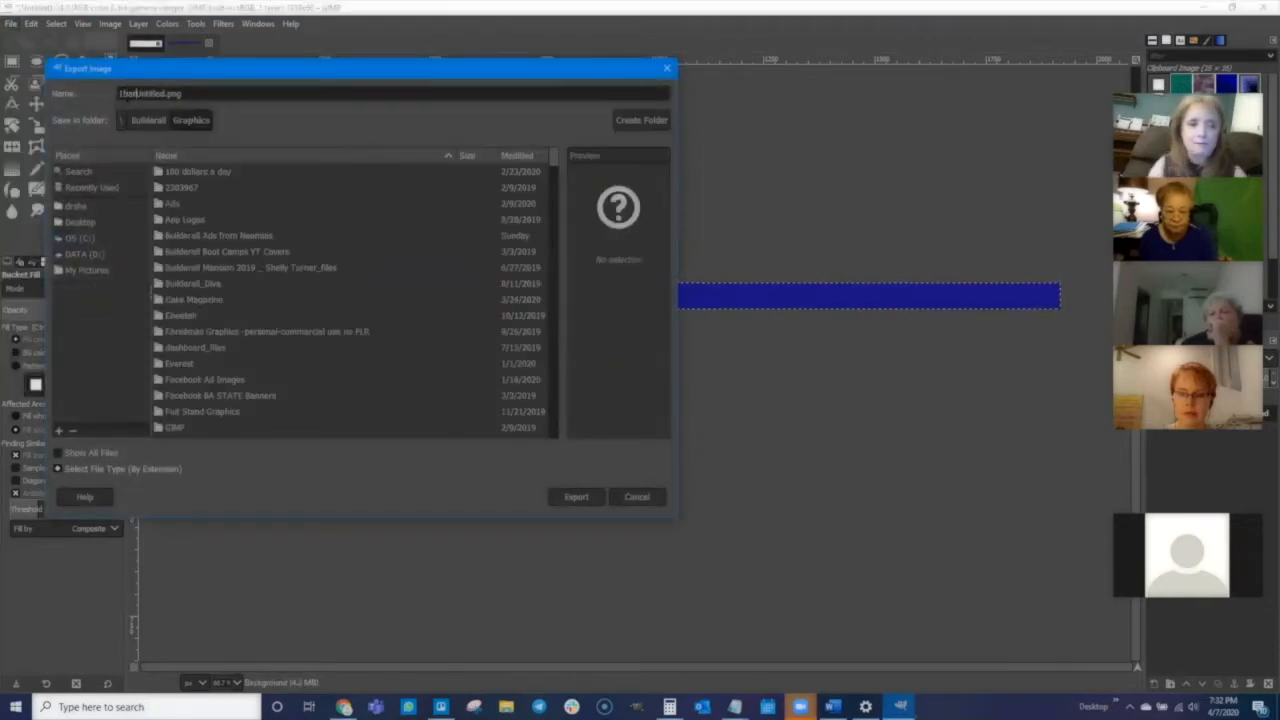
click(580, 497)
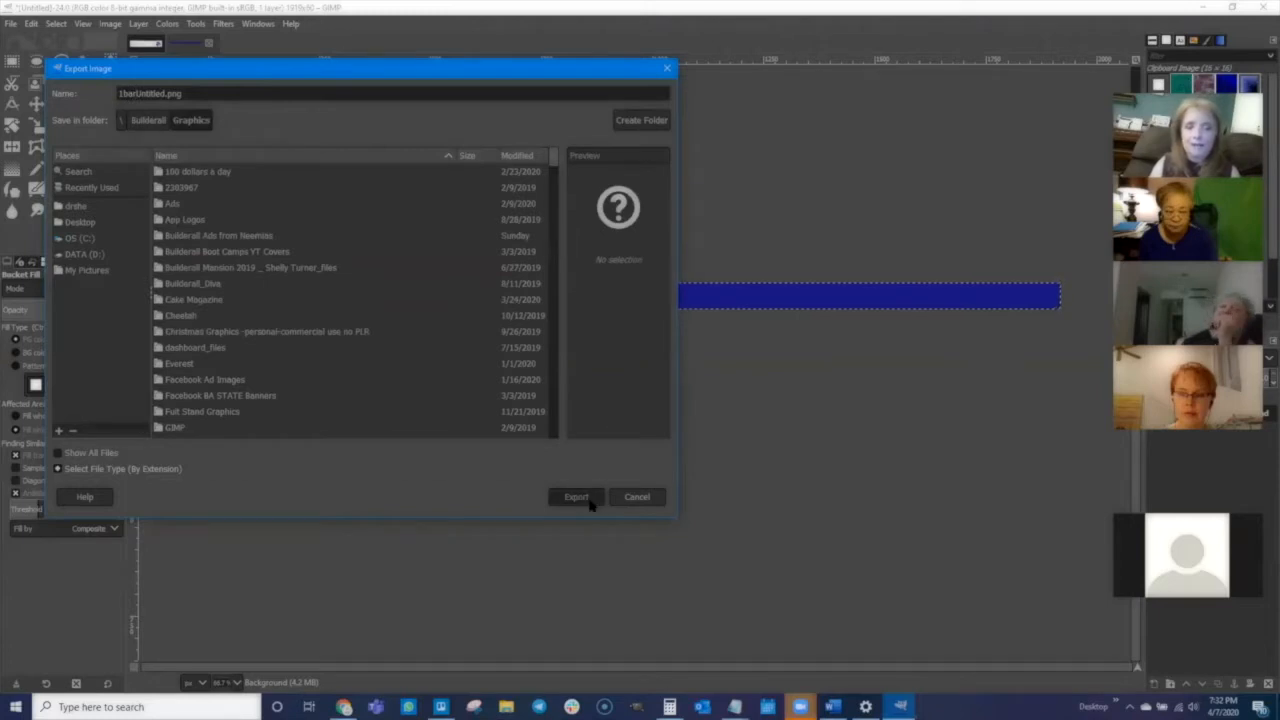
click(662, 494)
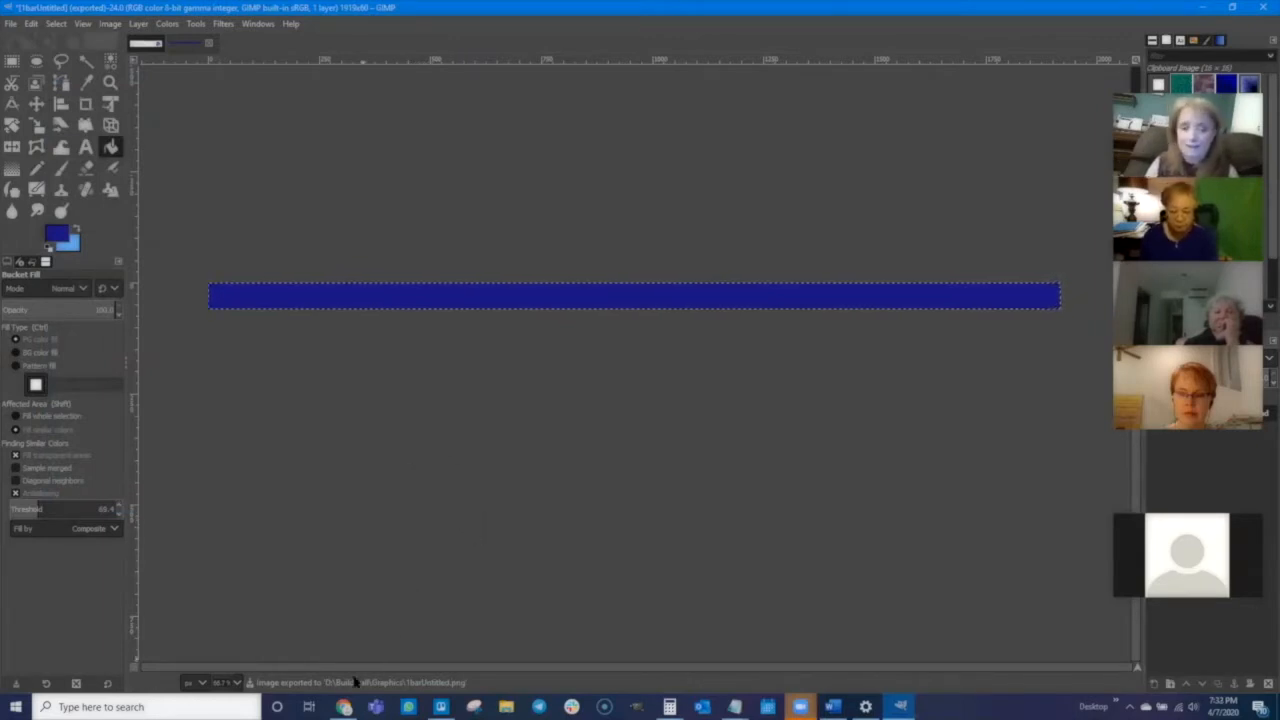
- Switch to the MailingBoss email template in the browser and select its top header image
click(345, 706)
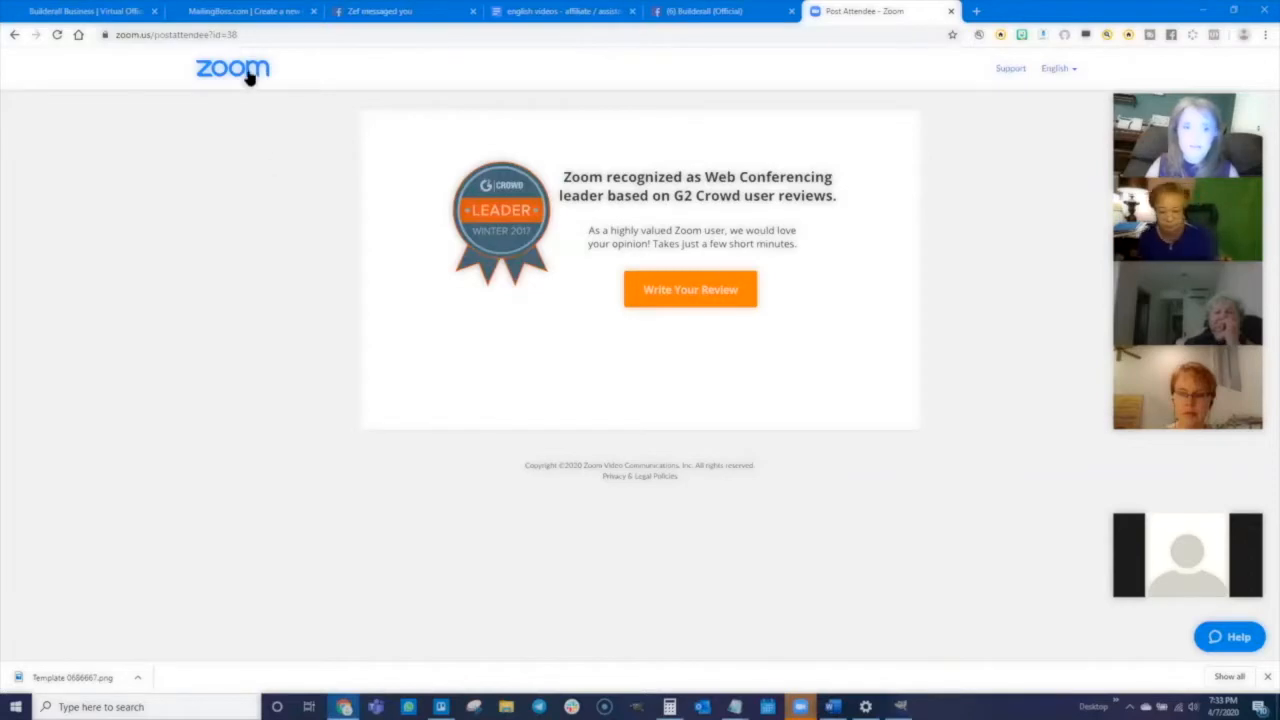
click(243, 11)
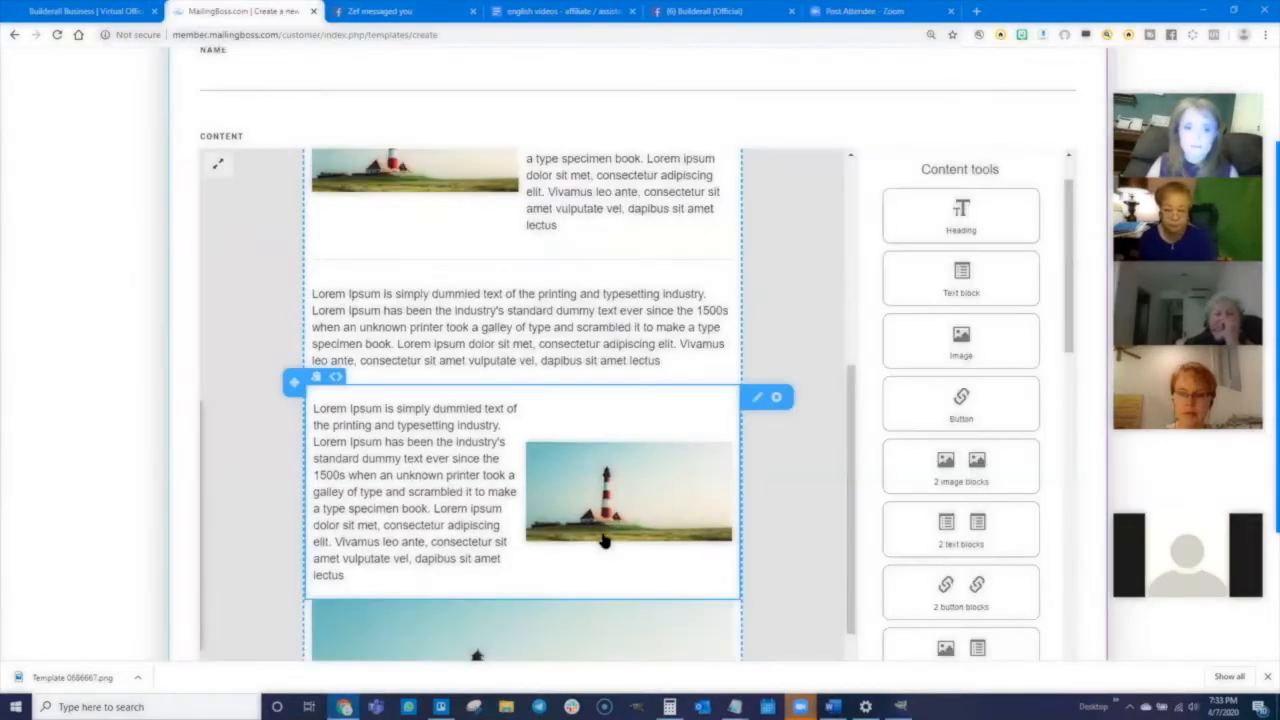
scroll(665, 290, up, 10)
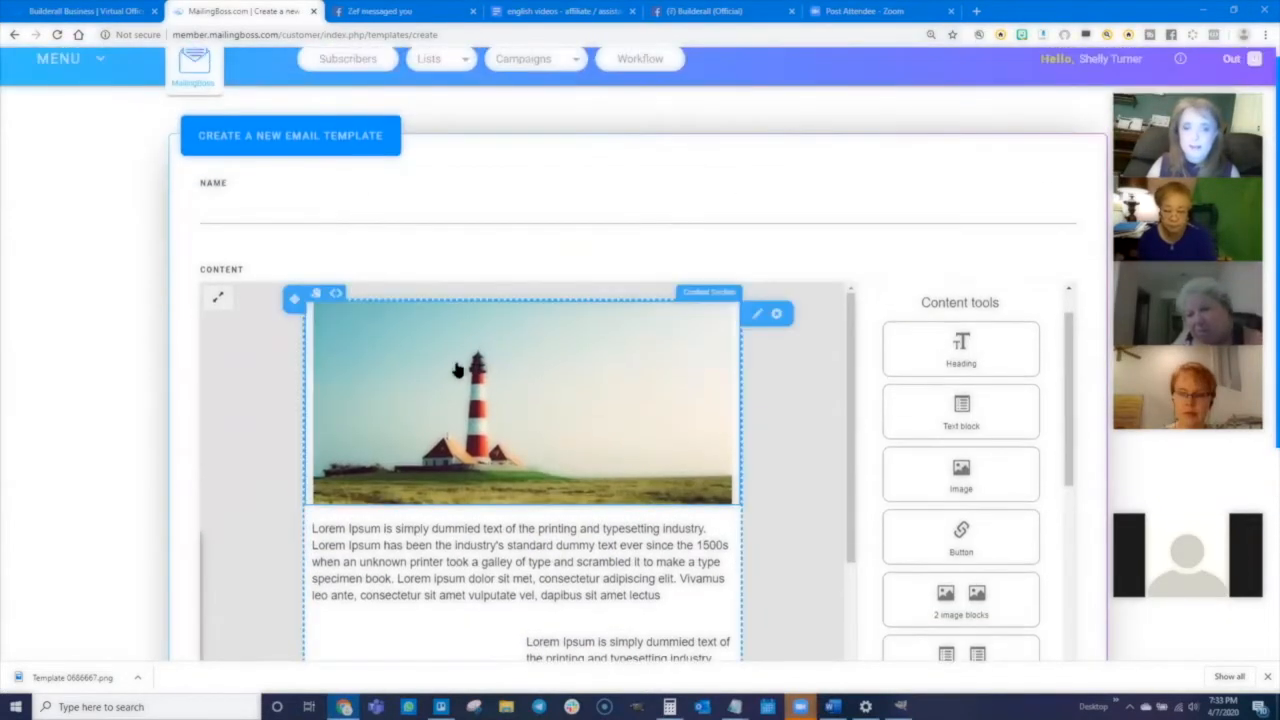
click(522, 390)
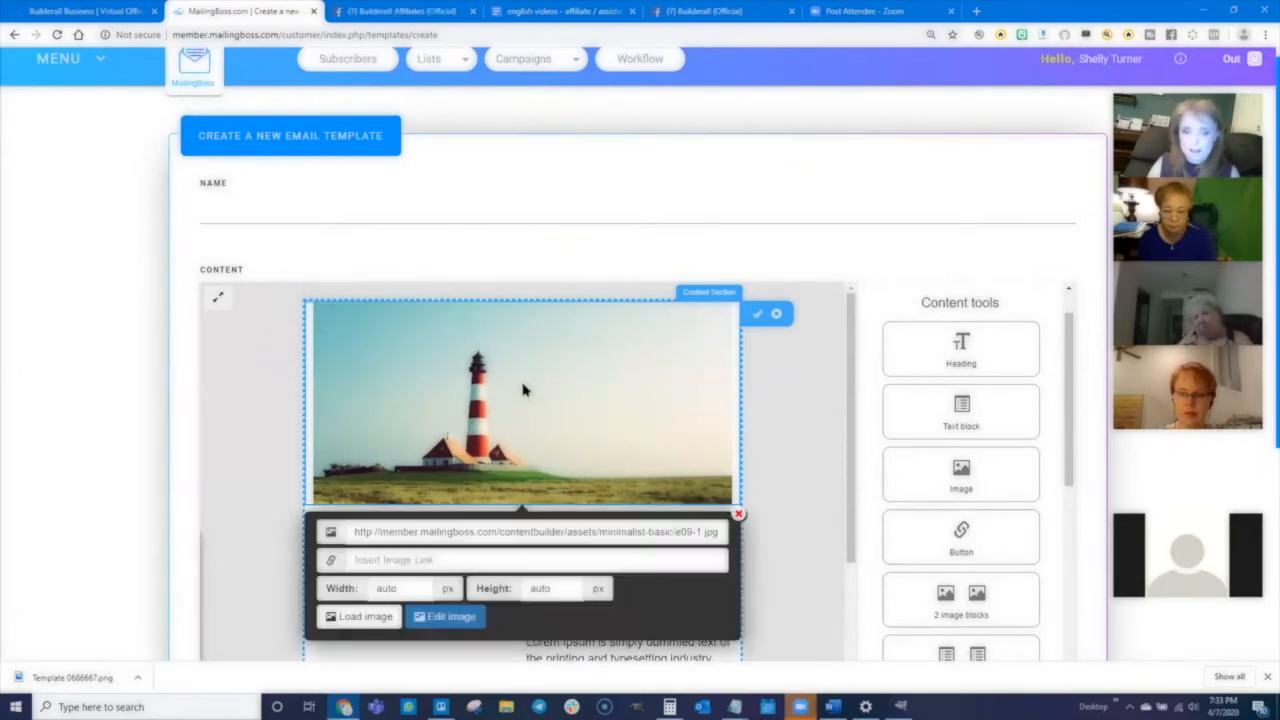
- Replace the template's header image with 1Untitled.png from the Builderall Graphics folder
click(355, 617)
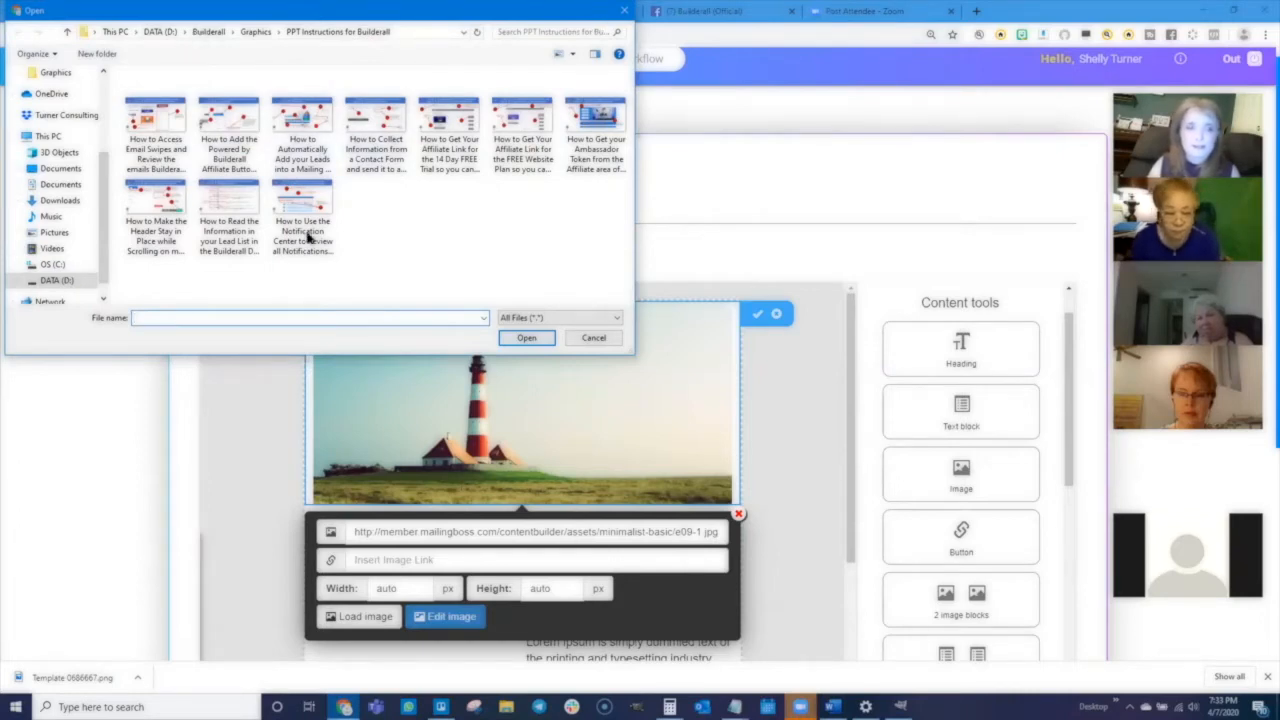
click(209, 32)
double_click(340, 281)
scroll(261, 246, down, 4)
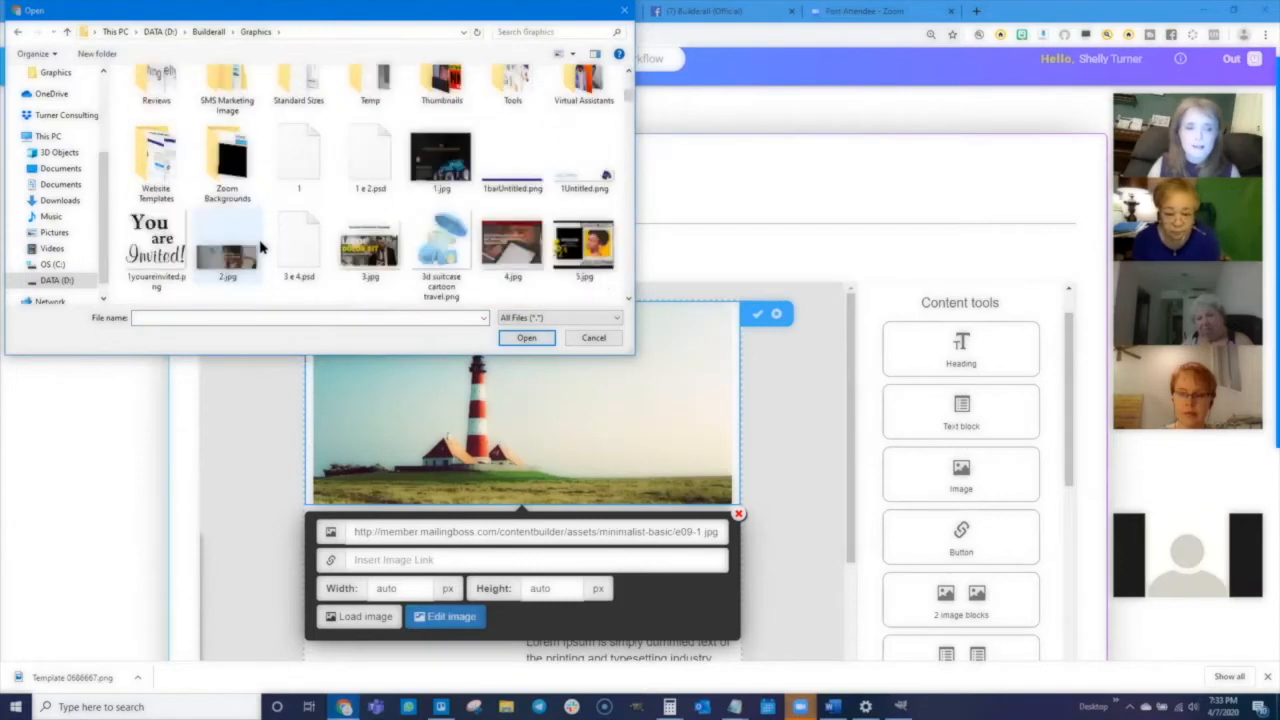
click(589, 178)
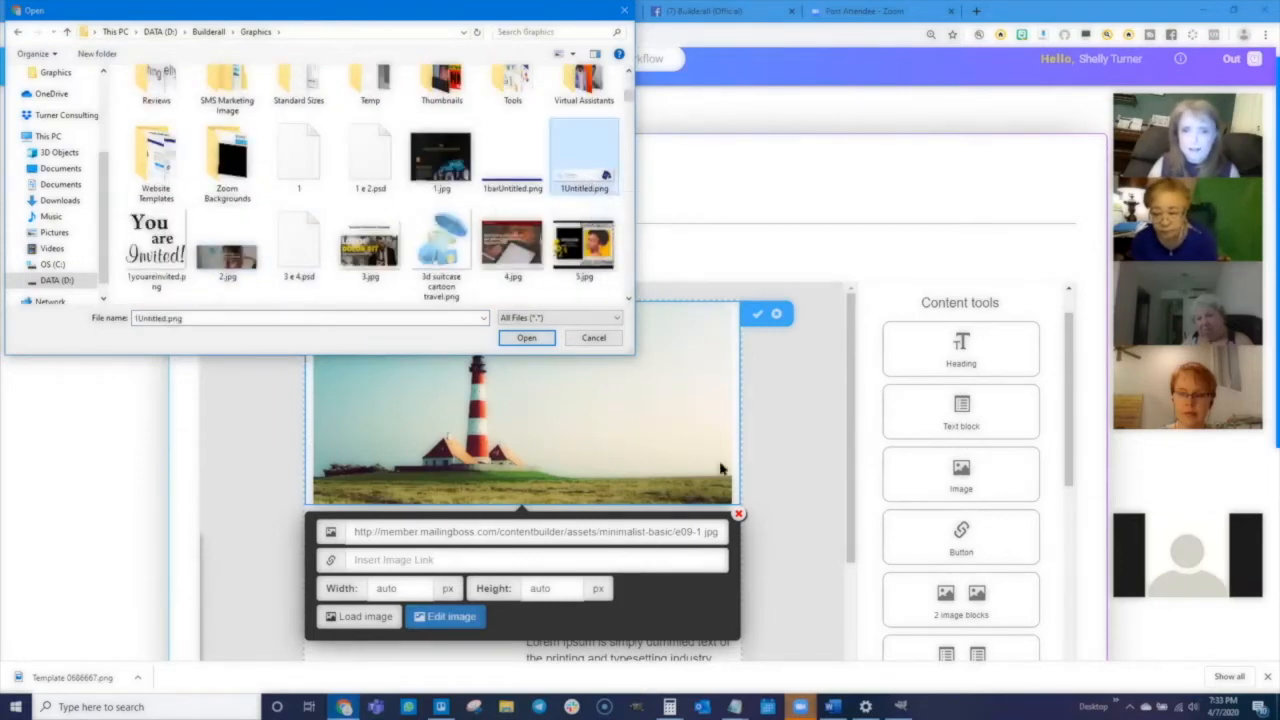
click(526, 337)
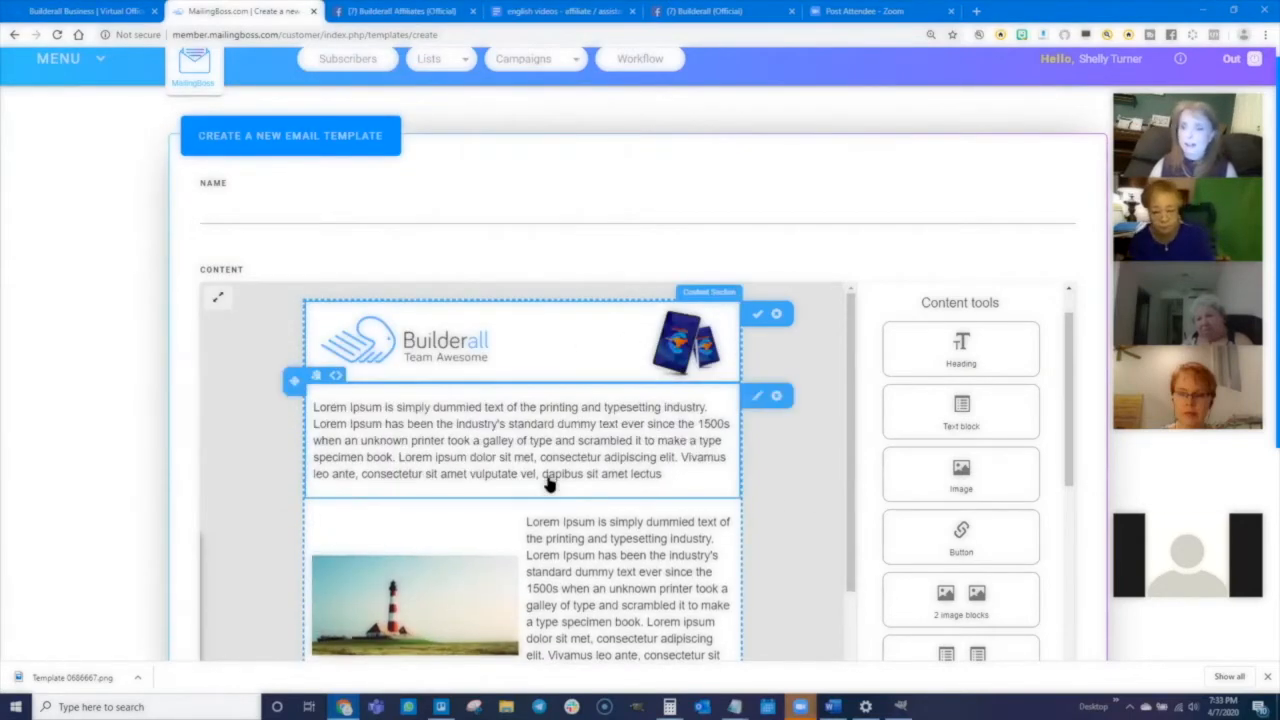
- Replace the bottom lighthouse image above the unsubscribe footer with 1barUntitled.png
scroll(130, 443, down, 3)
scroll(457, 394, down, 5)
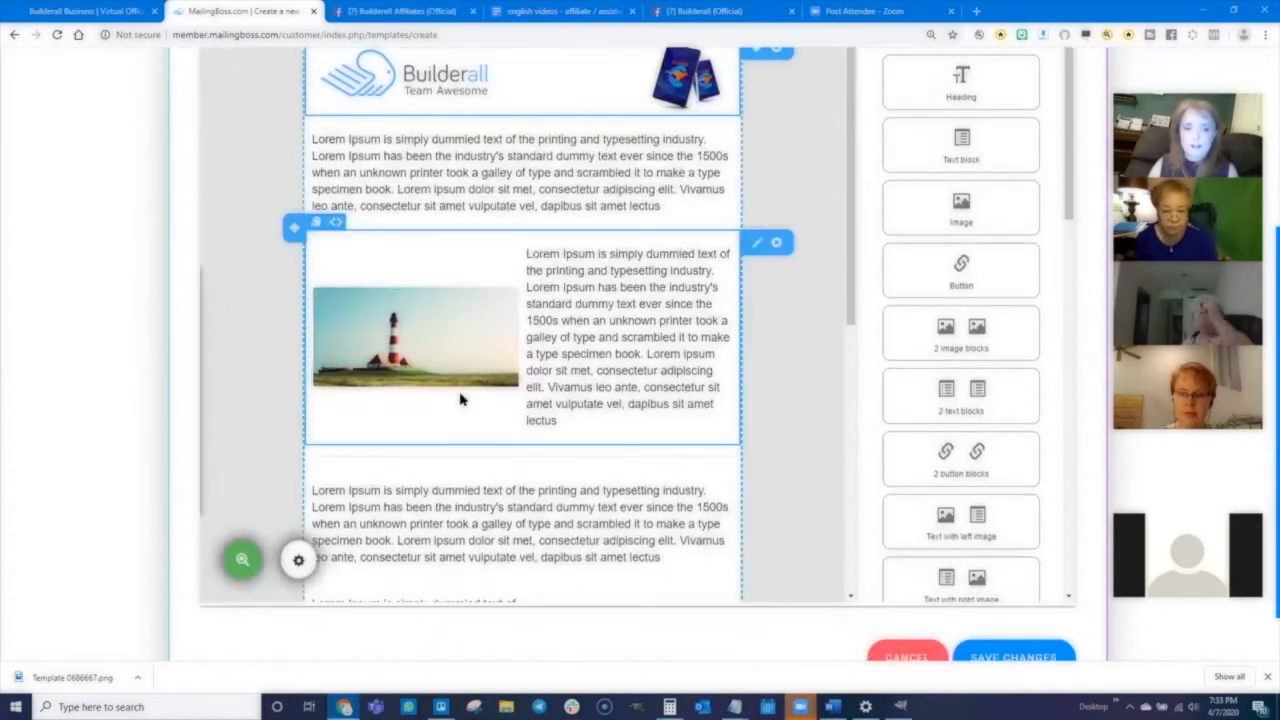
scroll(477, 425, down, 5)
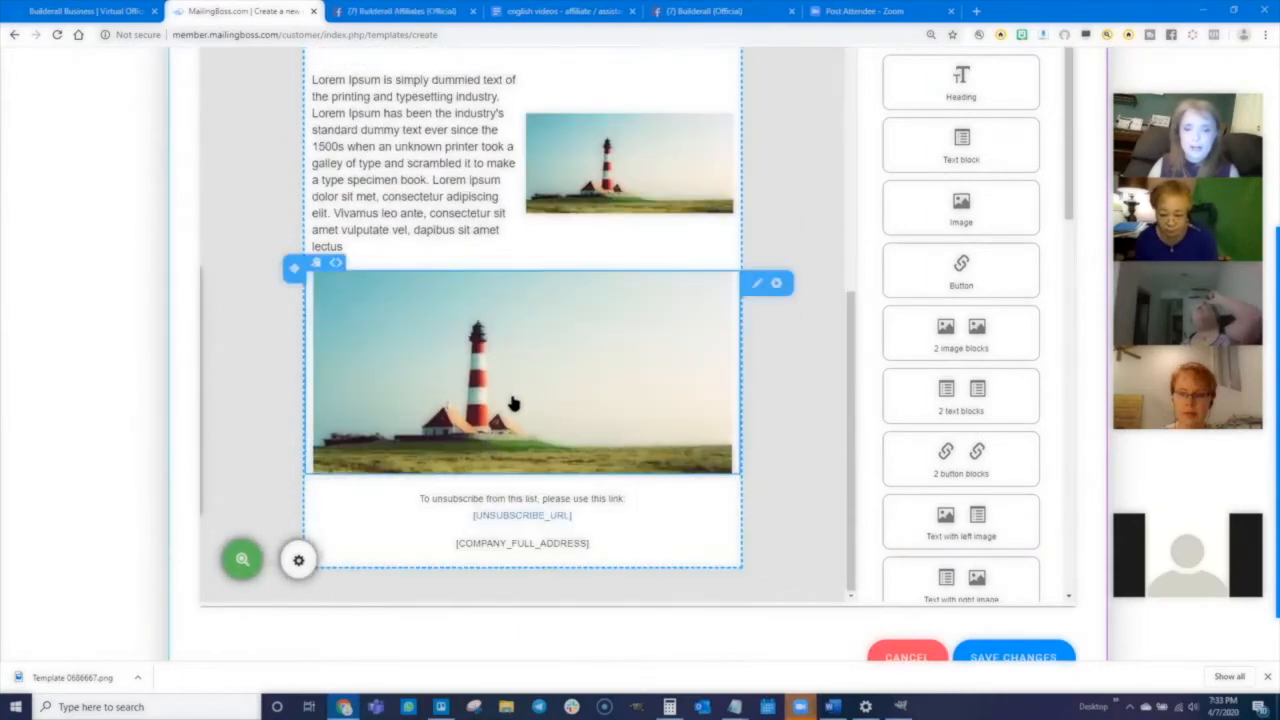
click(553, 393)
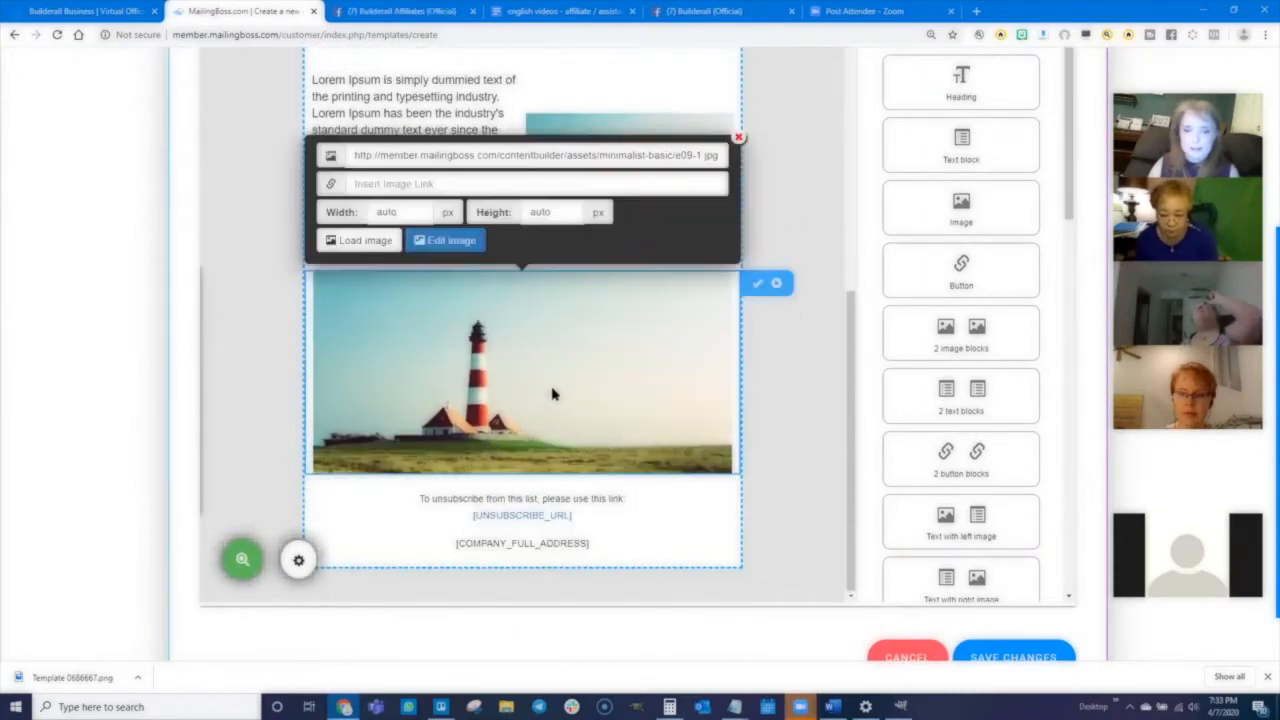
click(360, 240)
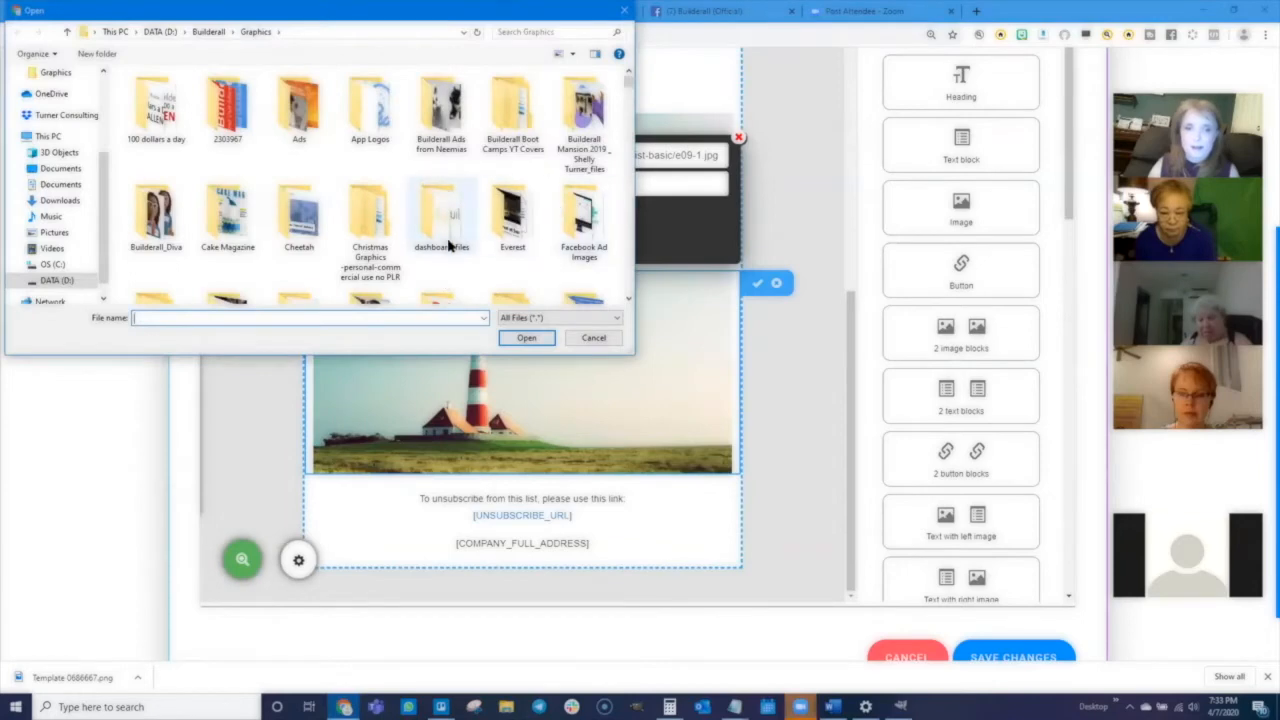
scroll(449, 245, down, 6)
click(512, 160)
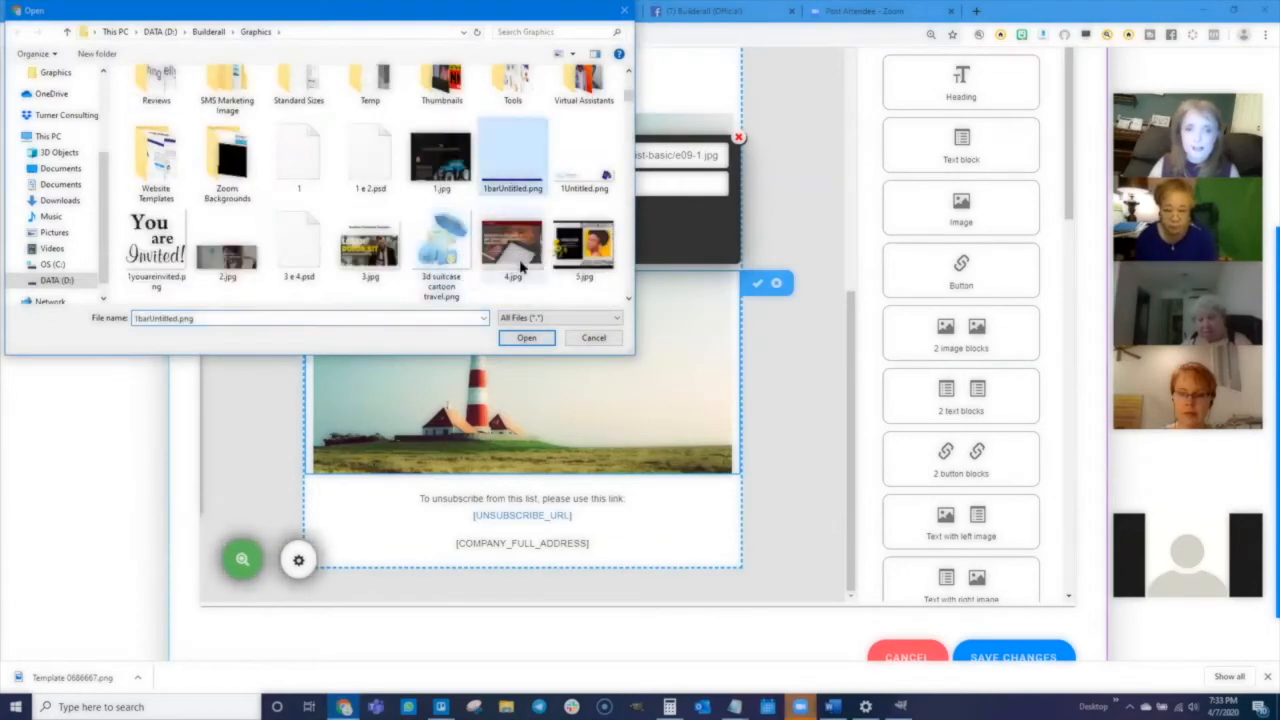
click(526, 337)
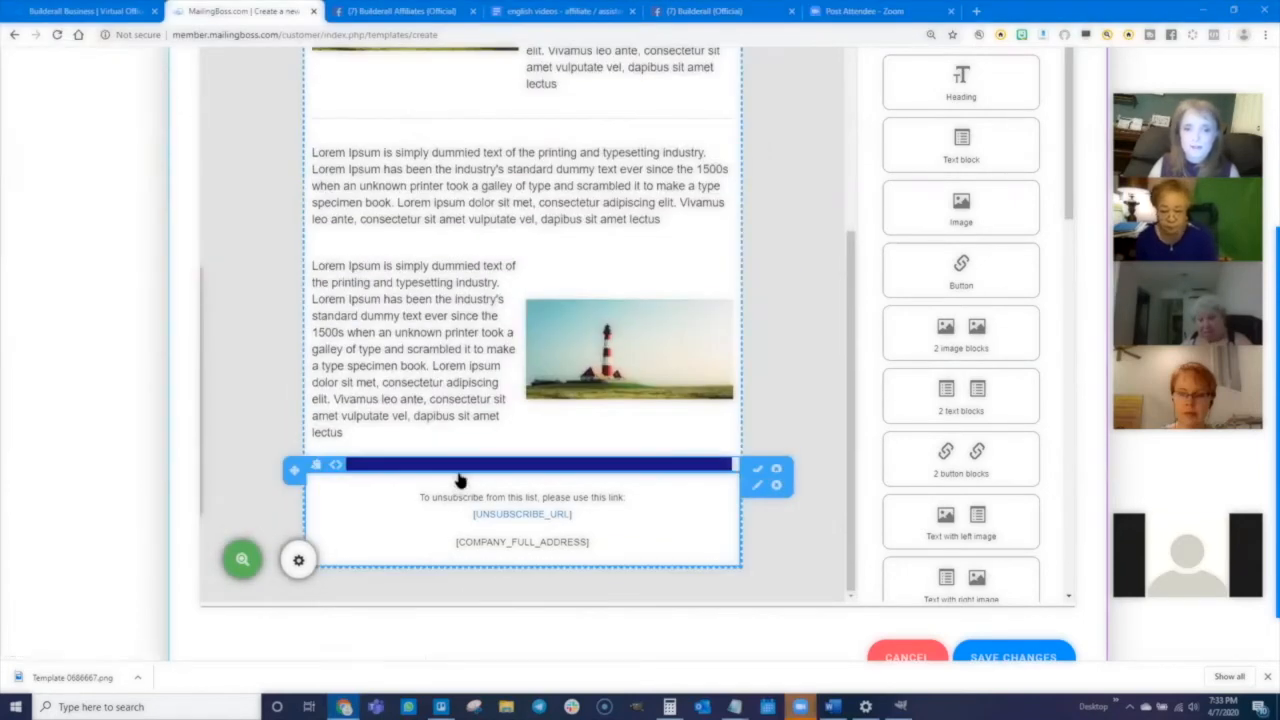
- Insert an Image block directly below the header banner and load 1barUntitled.png into it
scroll(487, 404, up, 5)
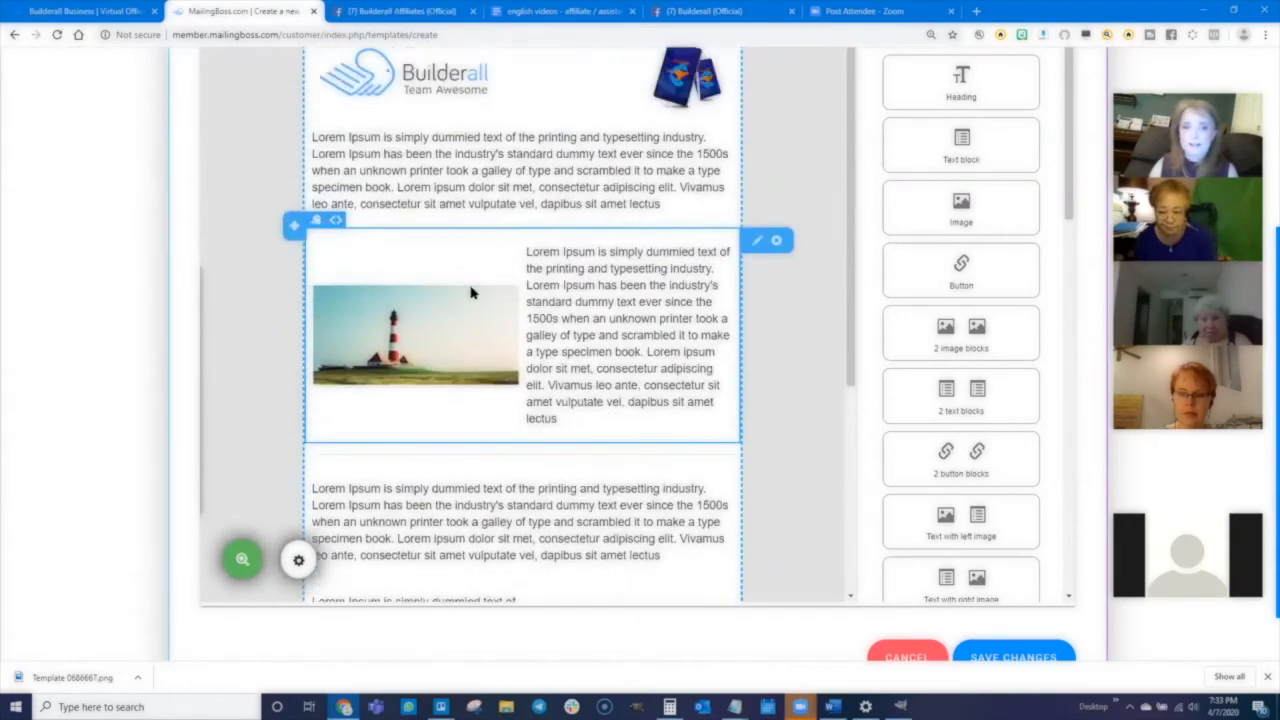
scroll(574, 406, down, 5)
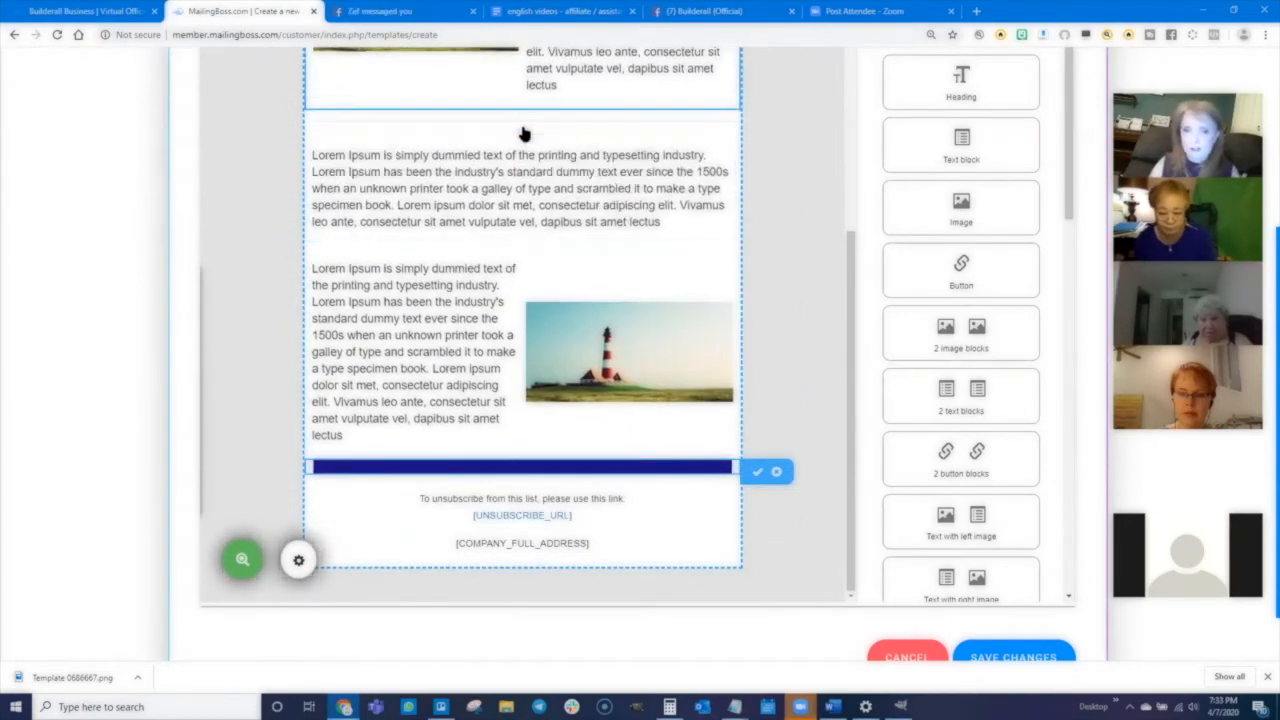
scroll(531, 243, up, 6)
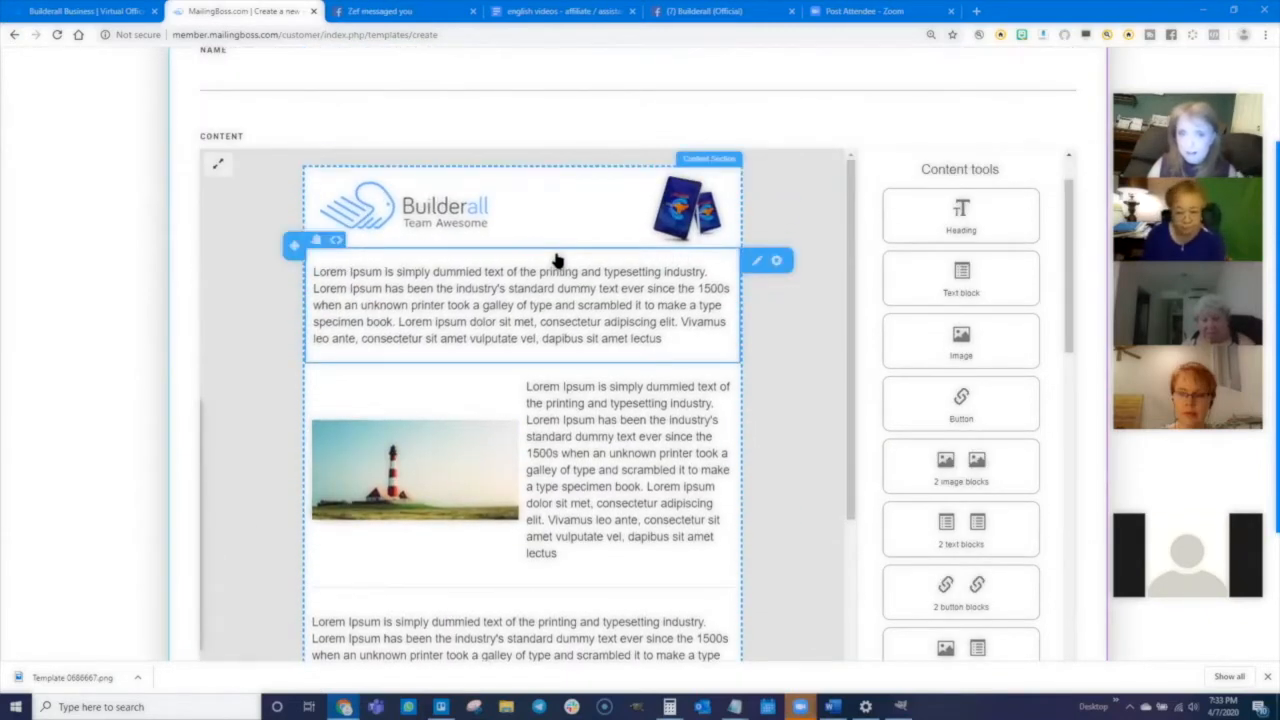
drag(964, 340, 480, 249)
drag(960, 340, 370, 265)
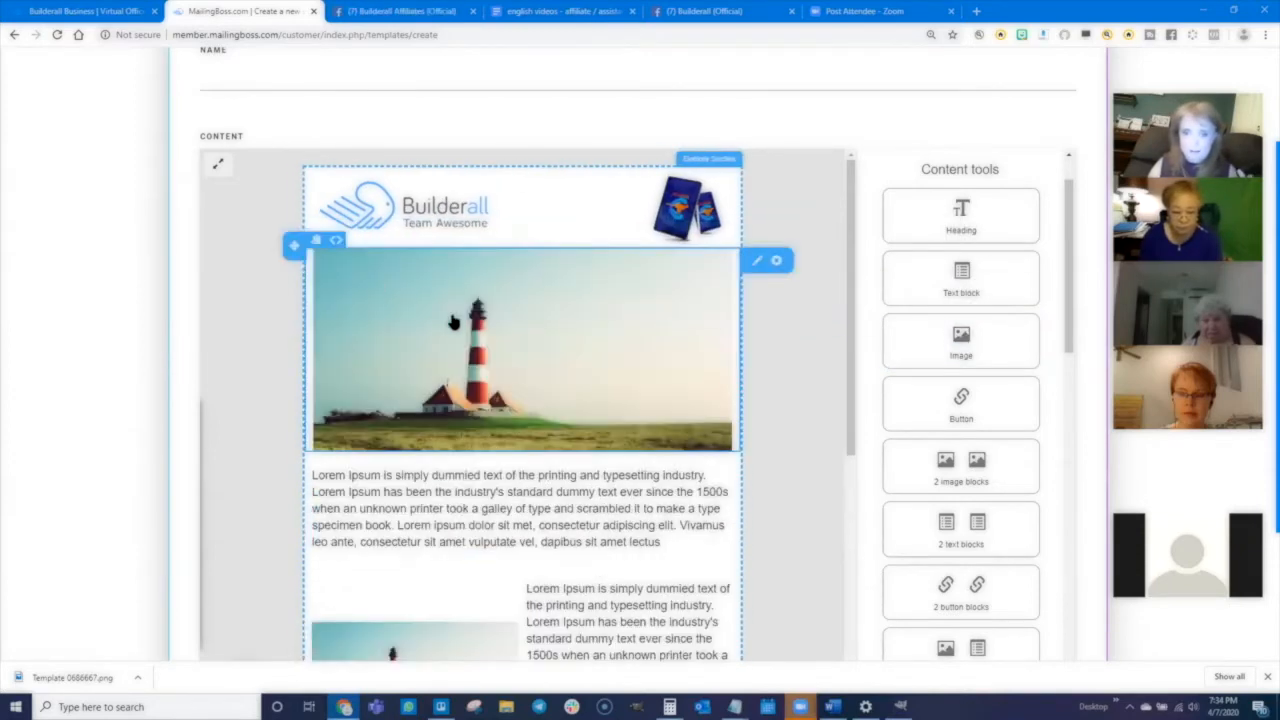
click(510, 362)
click(368, 563)
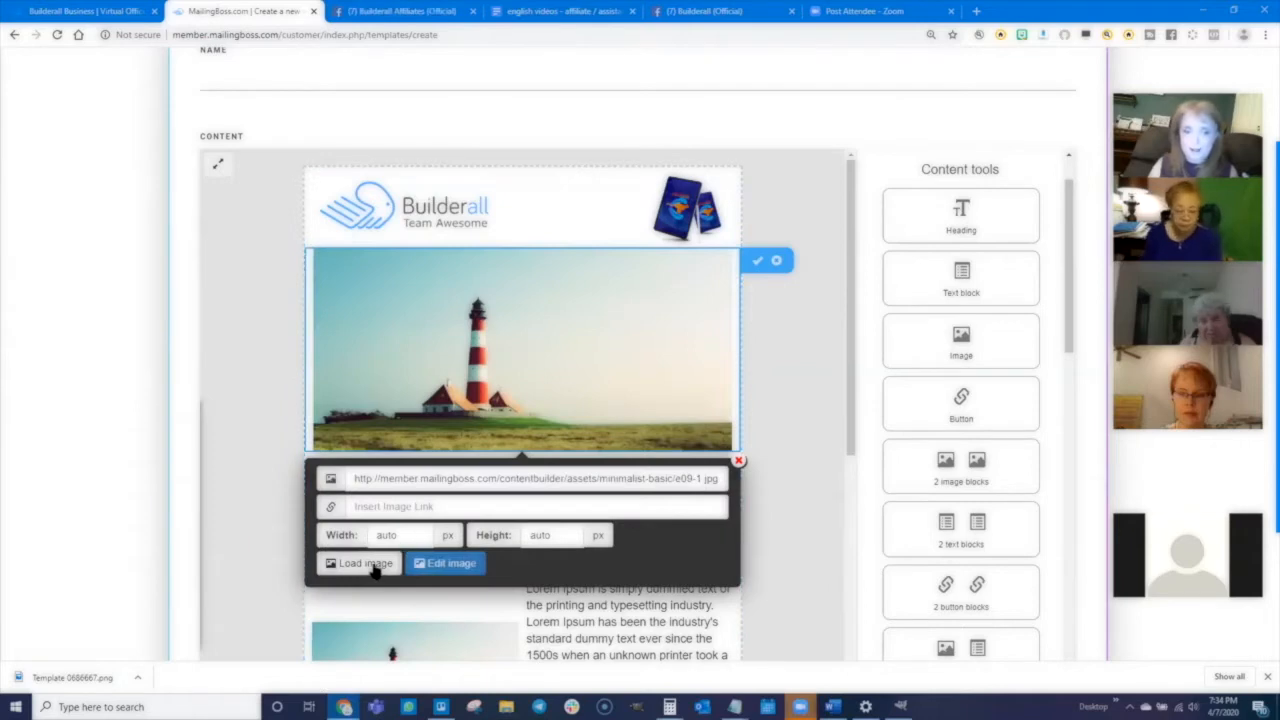
scroll(505, 246, down, 1)
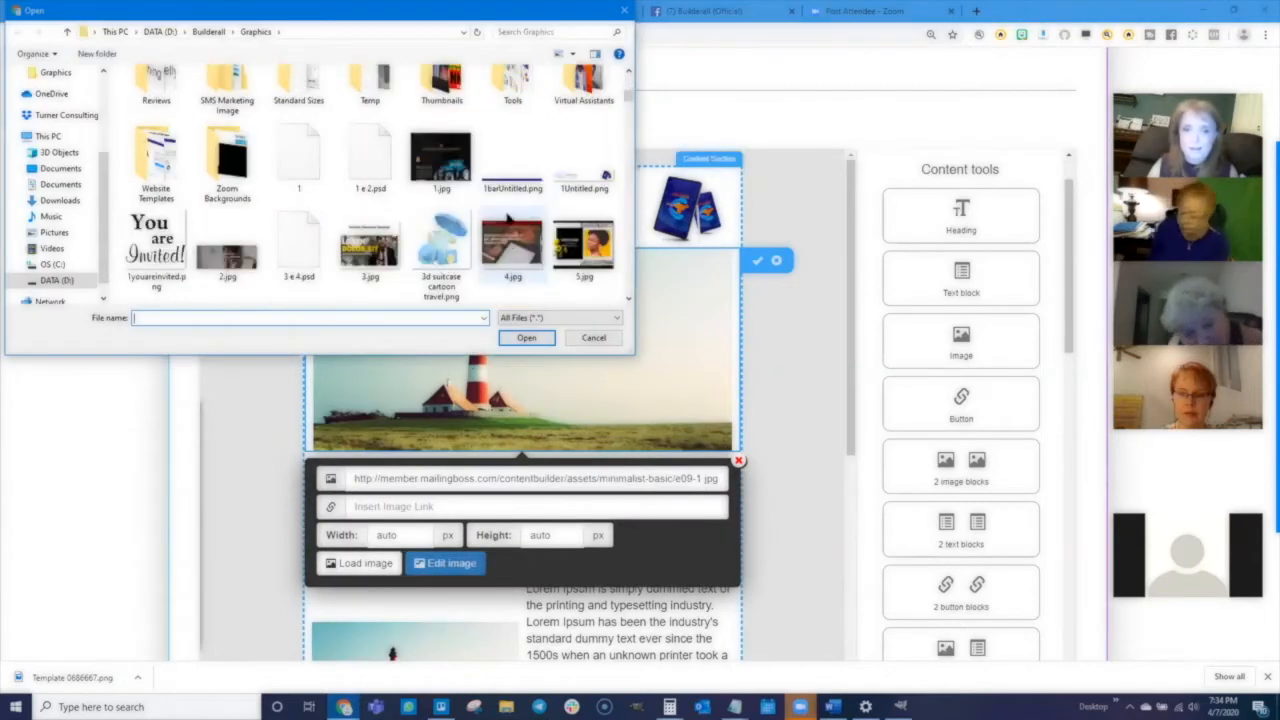
click(512, 160)
click(526, 337)
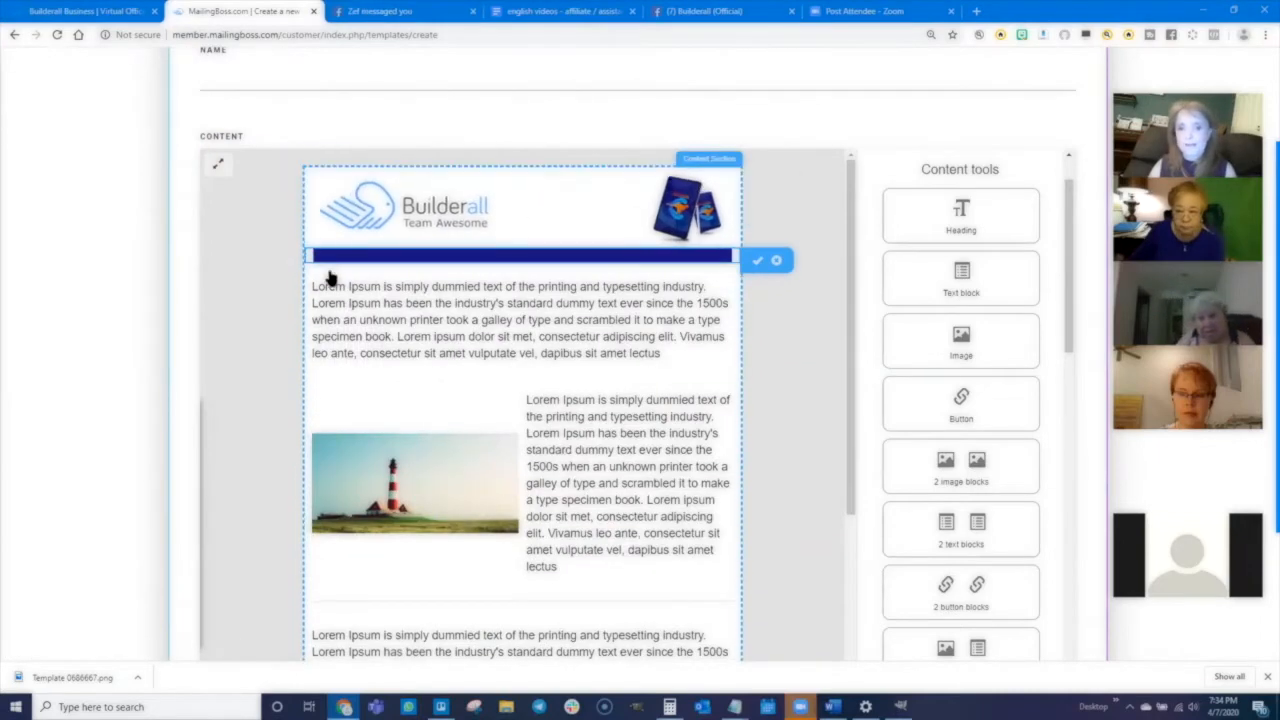
- Scroll through the template to check the header and both colour bars
scroll(505, 548, down, 1)
scroll(505, 550, down, 3)
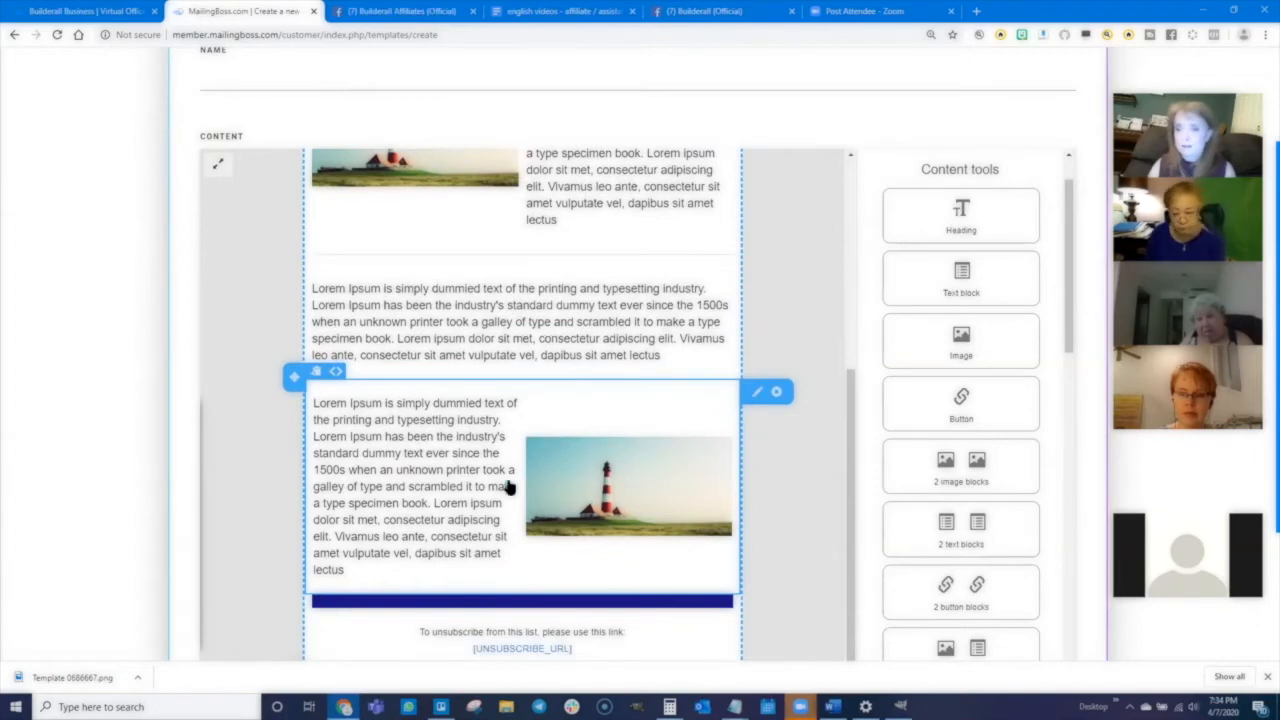
scroll(507, 470, up, 4)
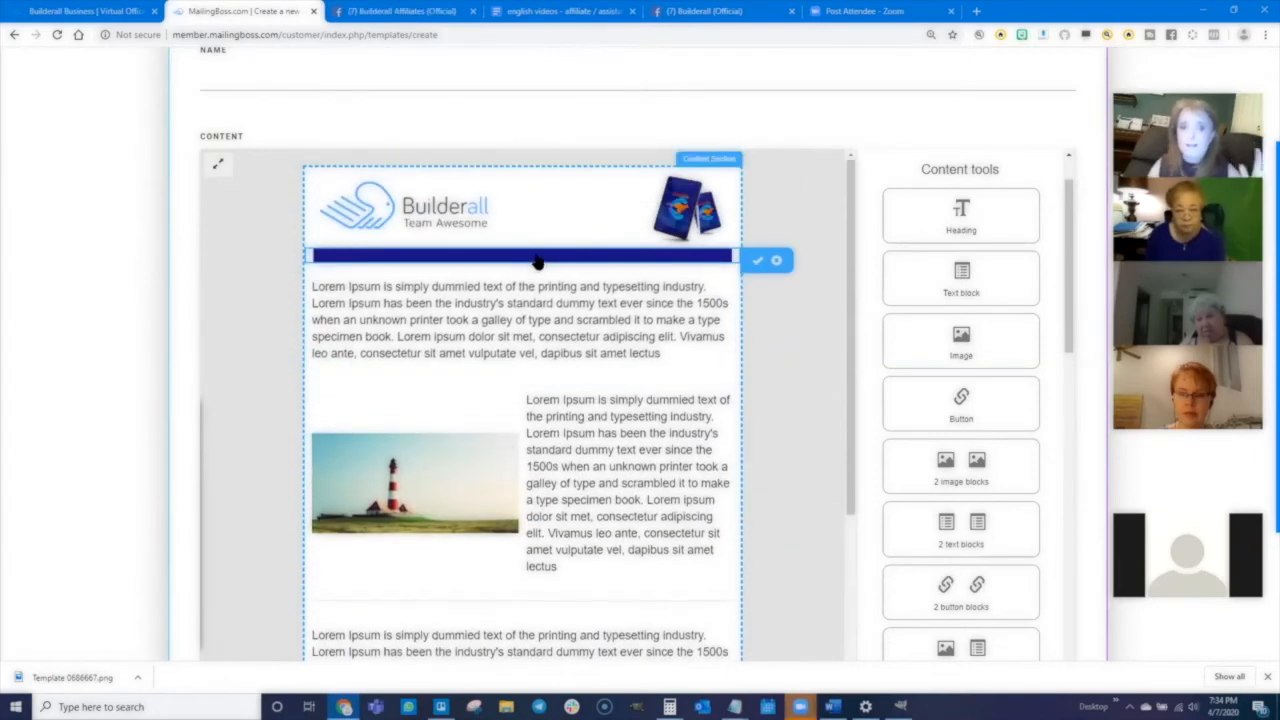
scroll(552, 531, down, 1)
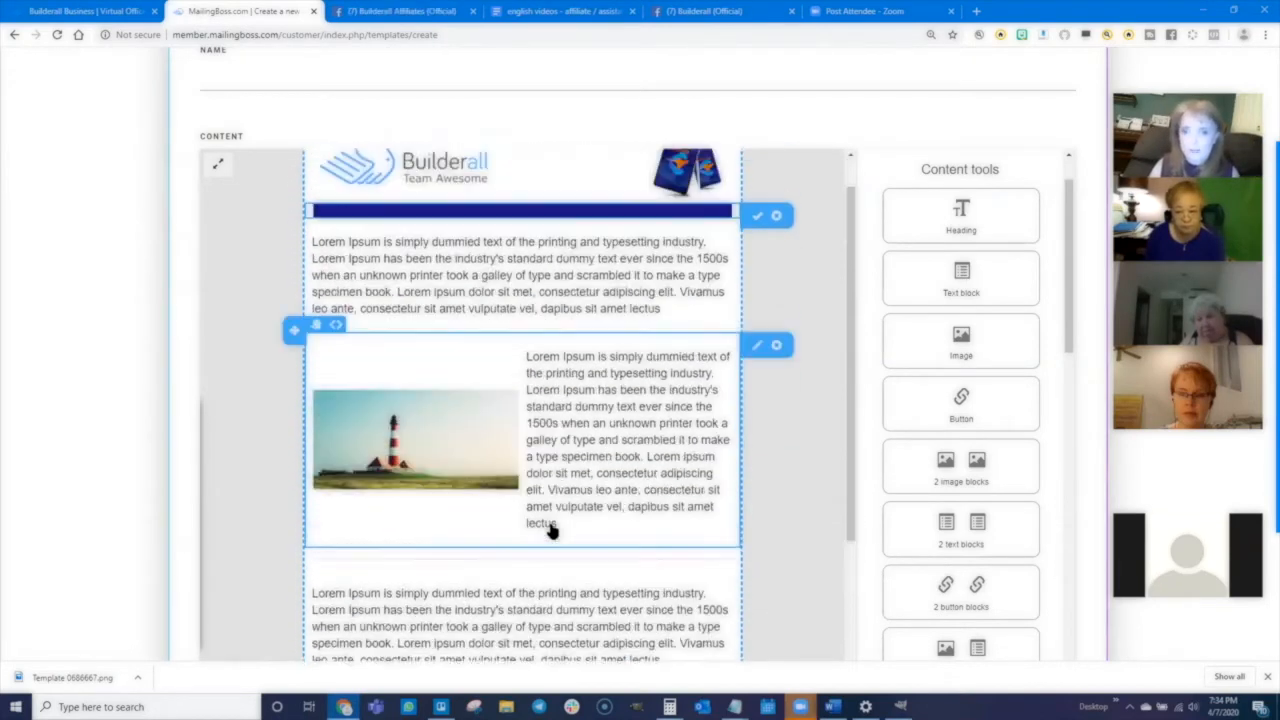
scroll(552, 531, up, 1)
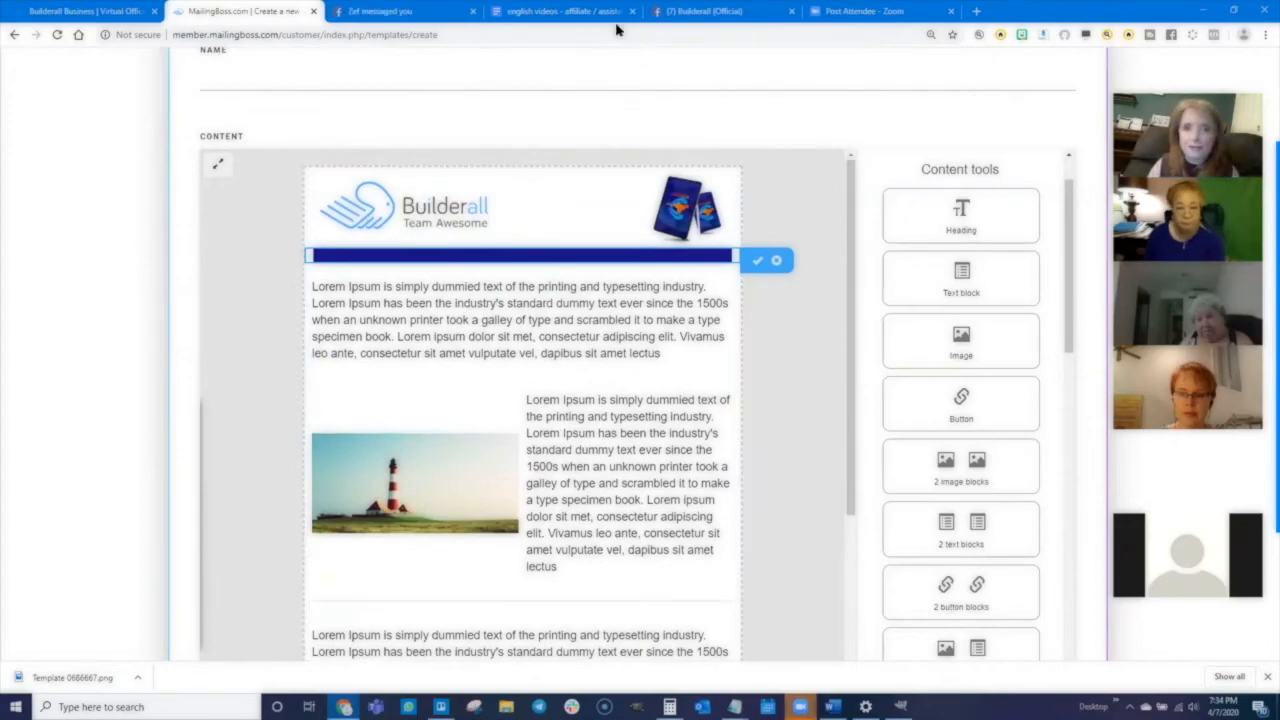
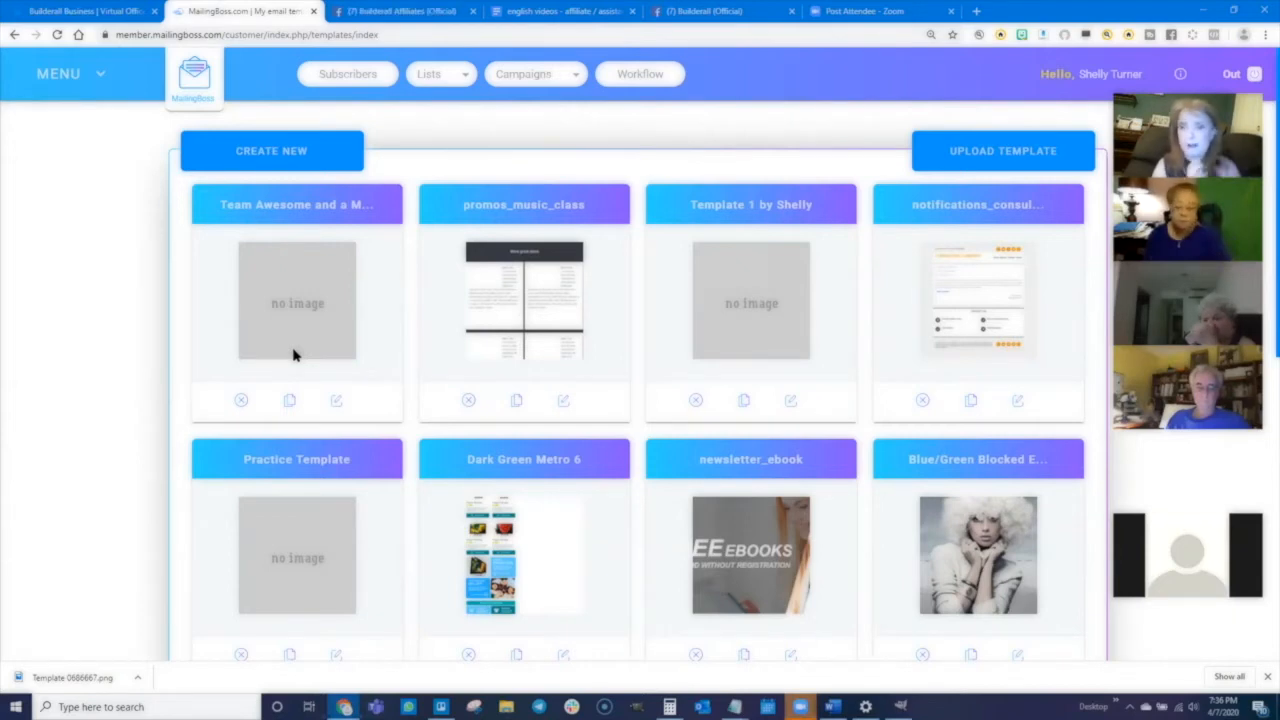
- Open the Team Awesome and a Most Awesome Template and save its changes
click(336, 405)
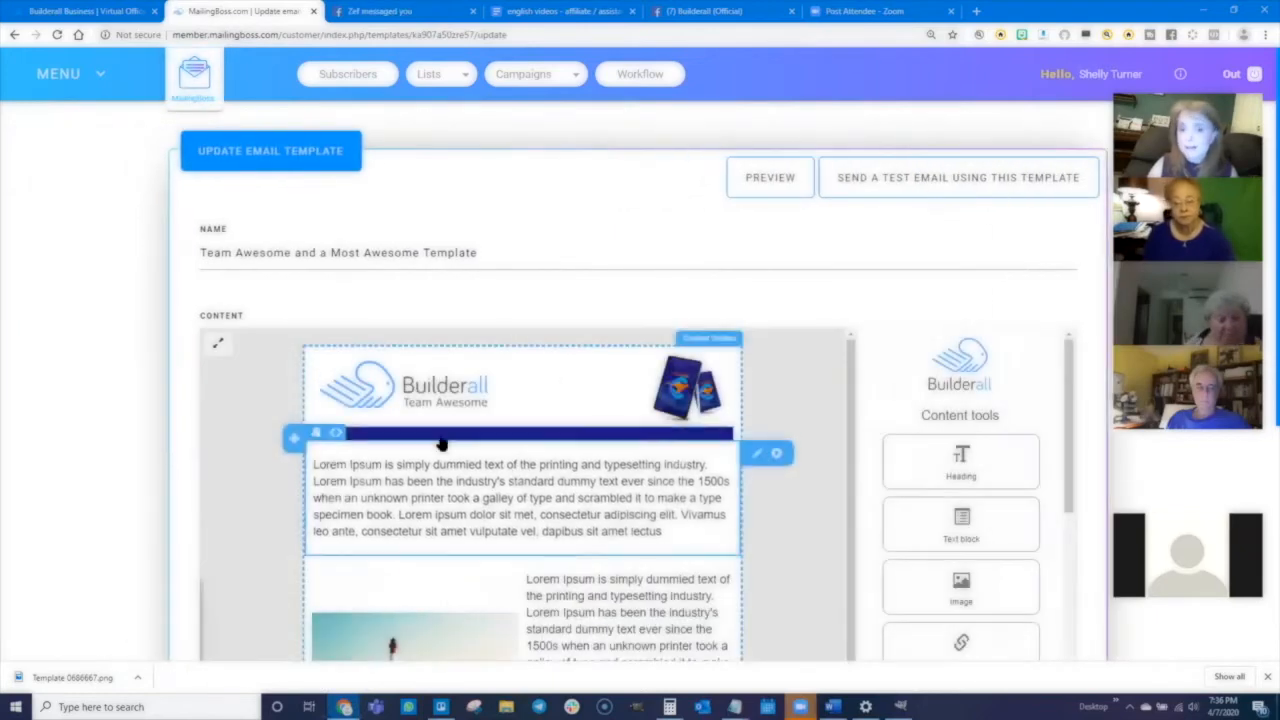
scroll(160, 460, down, 5)
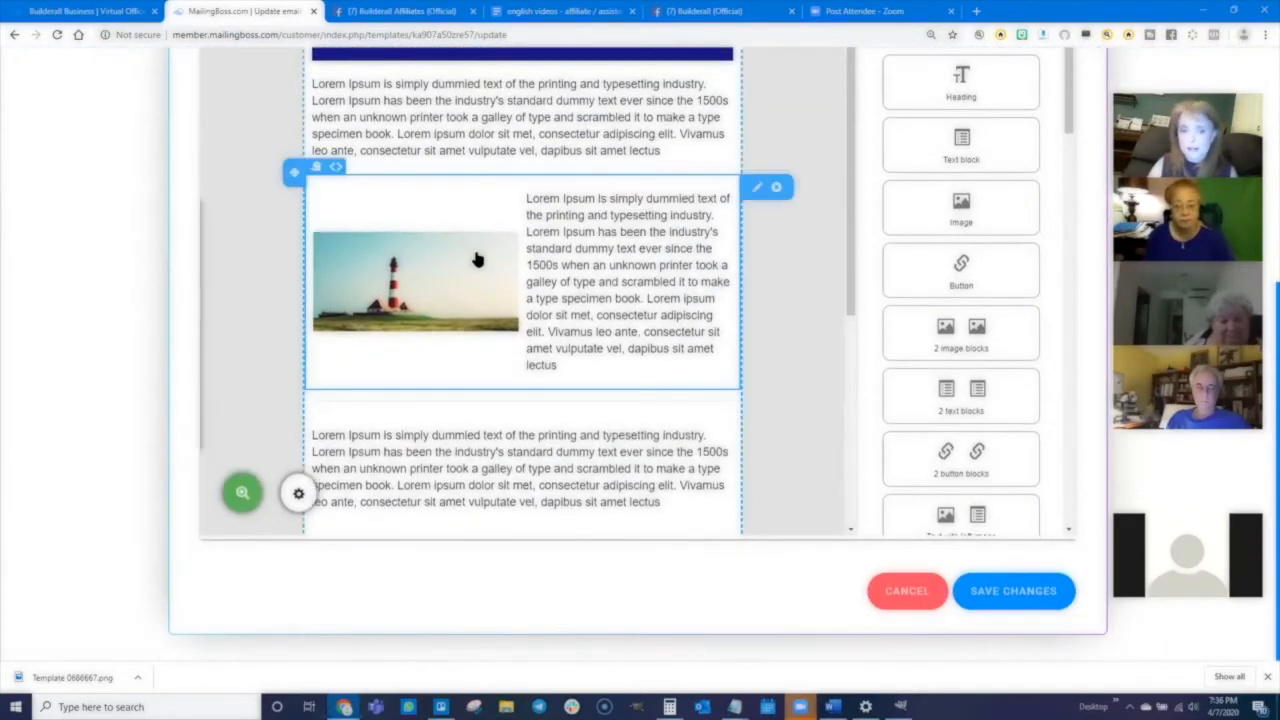
scroll(478, 268, down, 3)
click(1006, 591)
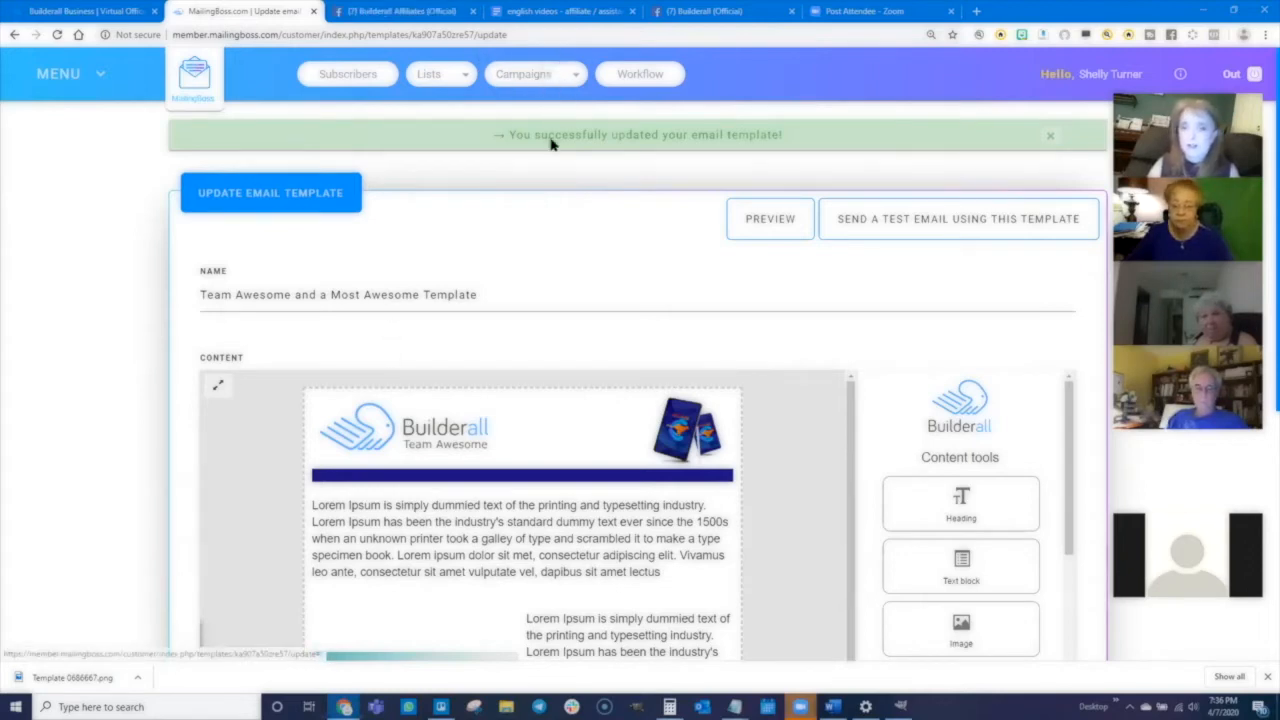
- Go to the regular campaigns list and start creating a new campaign
click(570, 76)
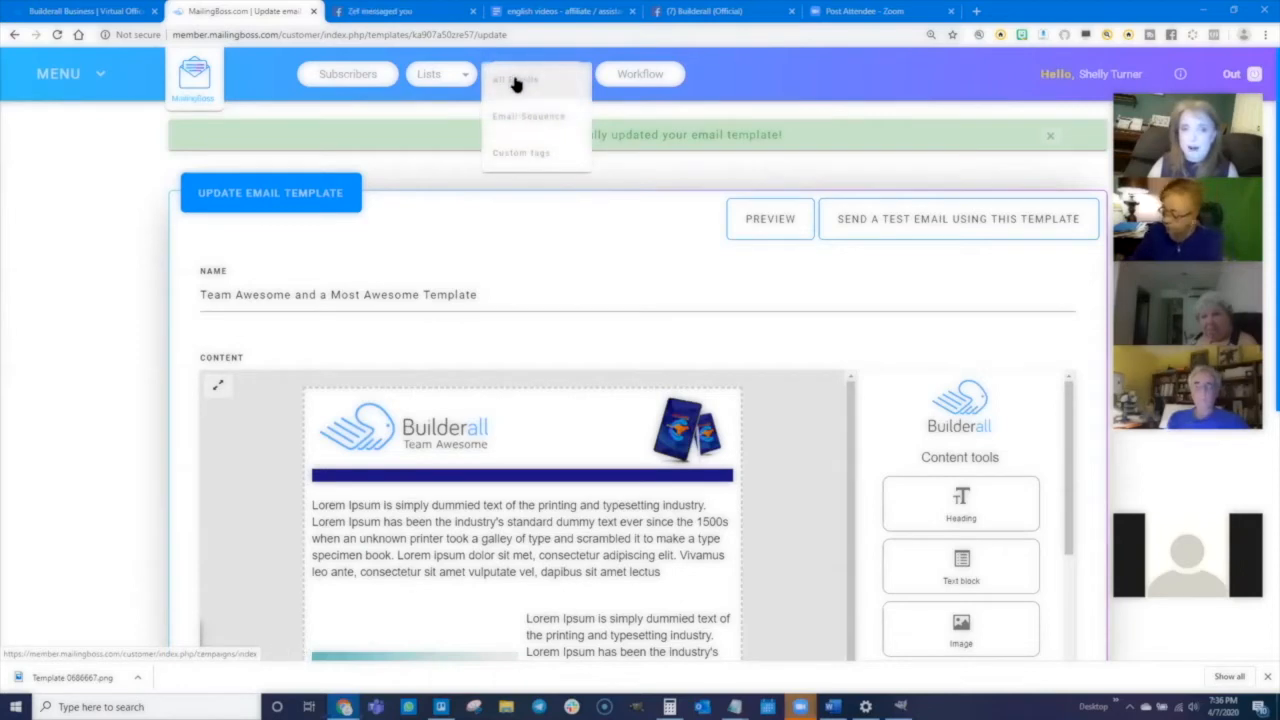
click(516, 83)
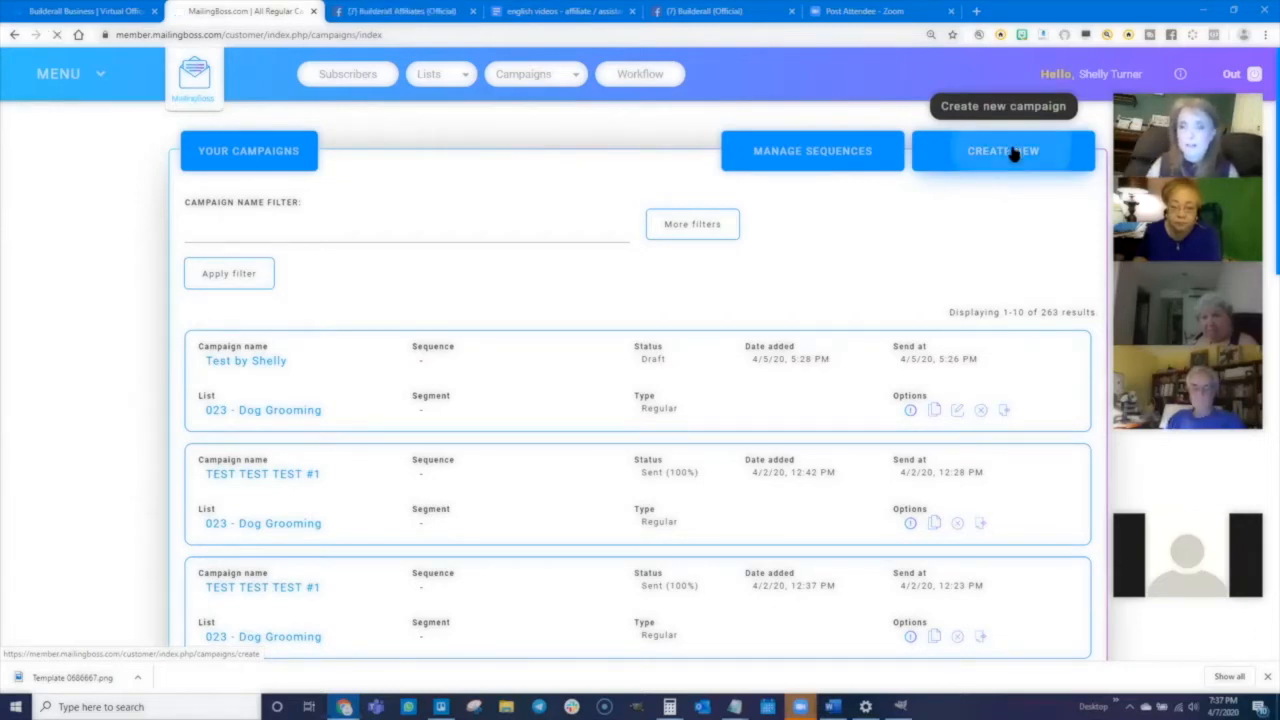
click(1006, 156)
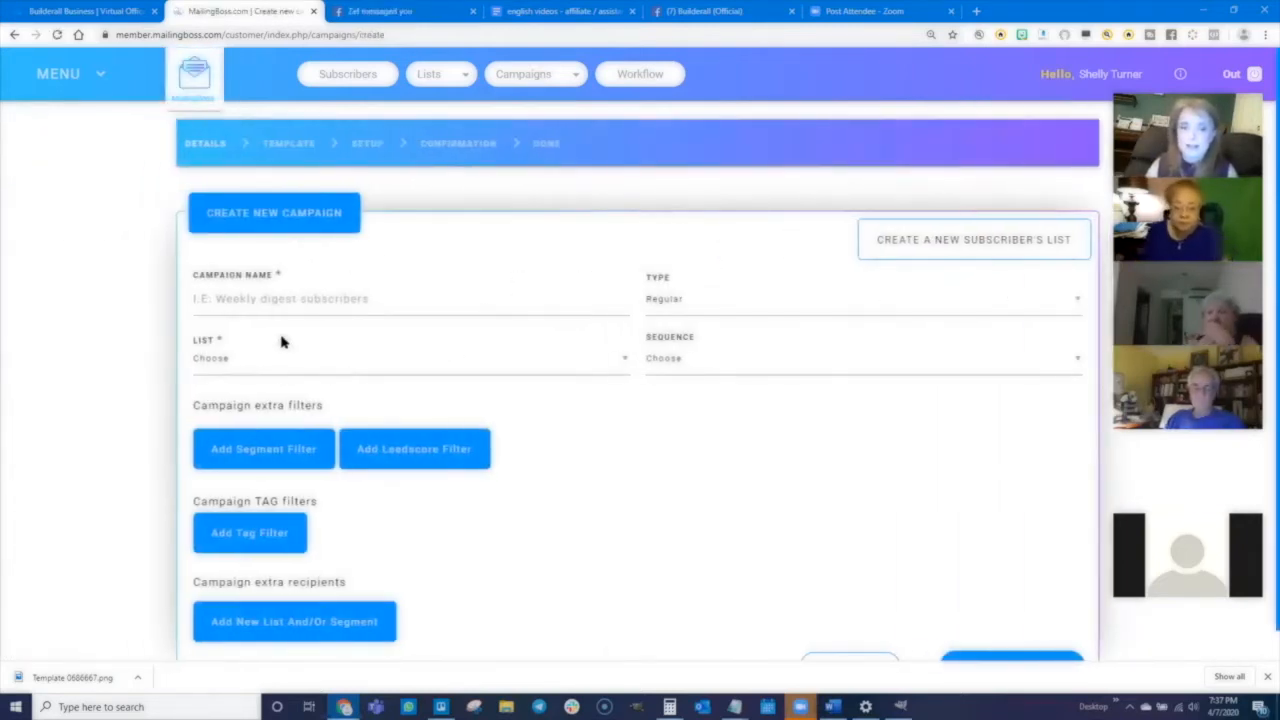
- Name the campaign with the user's first name followed by "'s campaign email with a template"
click(266, 298)
text(shelly's campaign email)
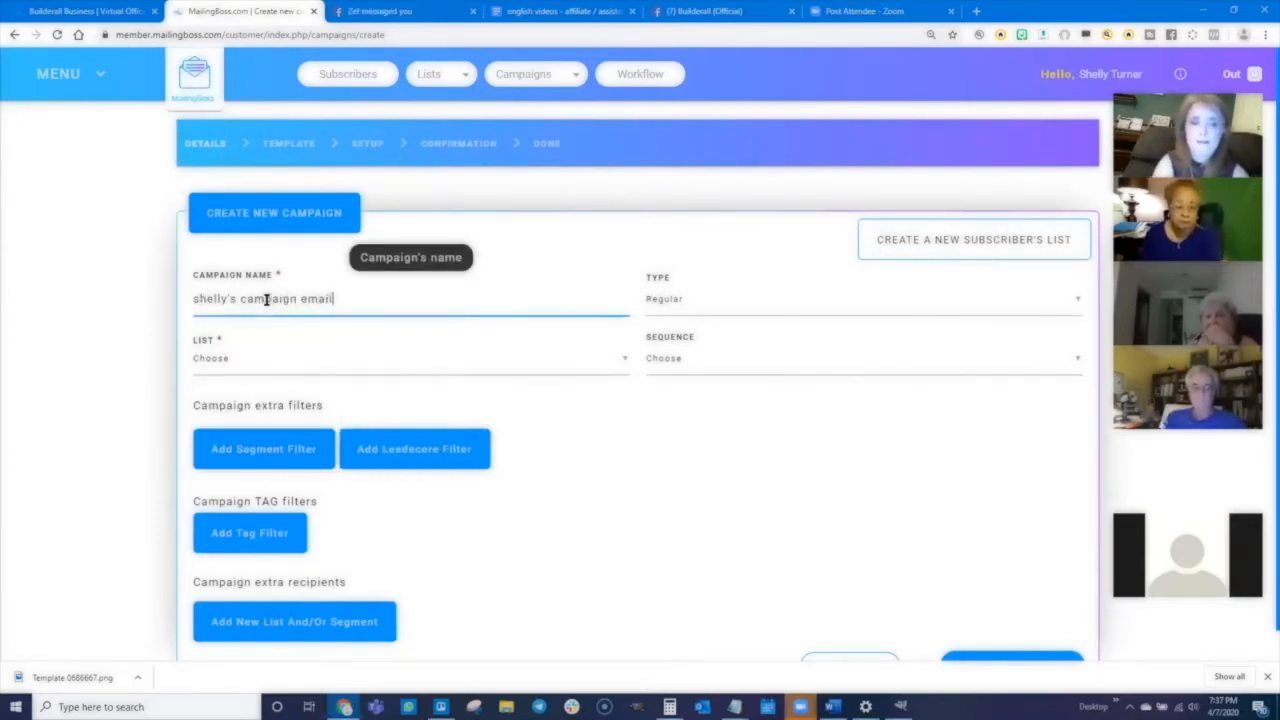
text( with a template)
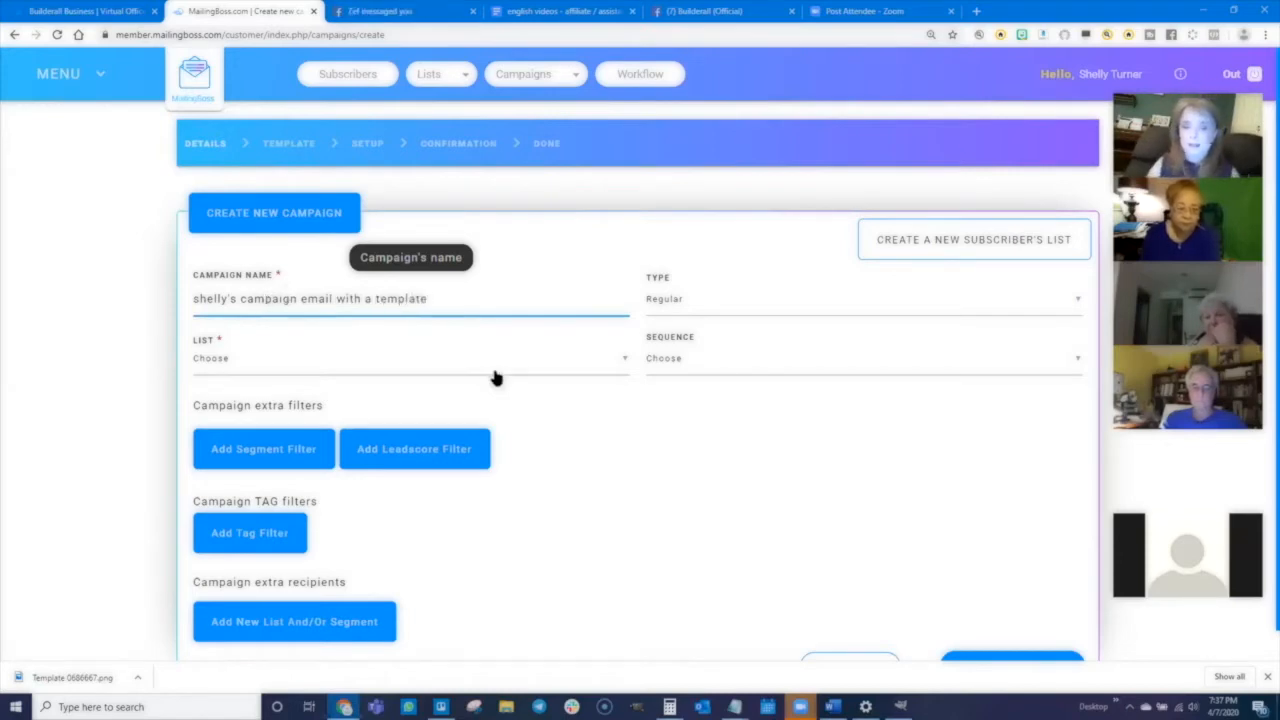
- Keep the campaign type as Regular and select the 023 - Dog Grooming list
click(663, 299)
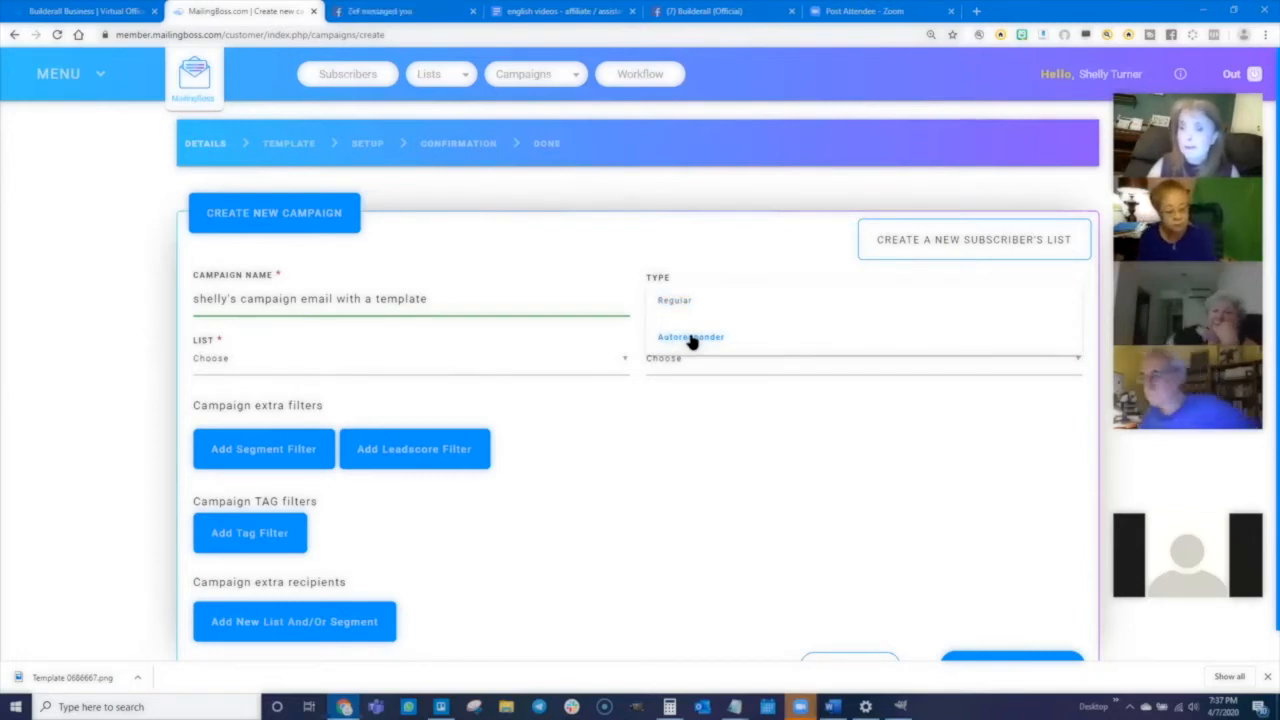
click(673, 299)
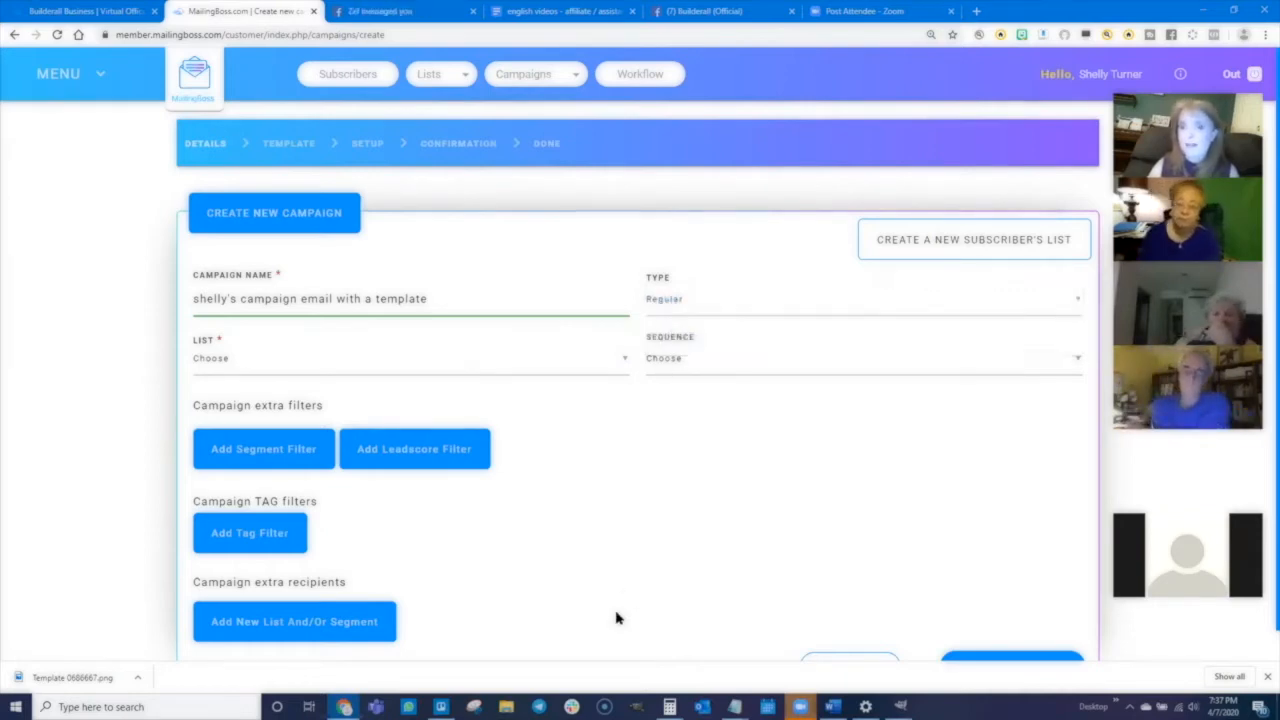
click(212, 367)
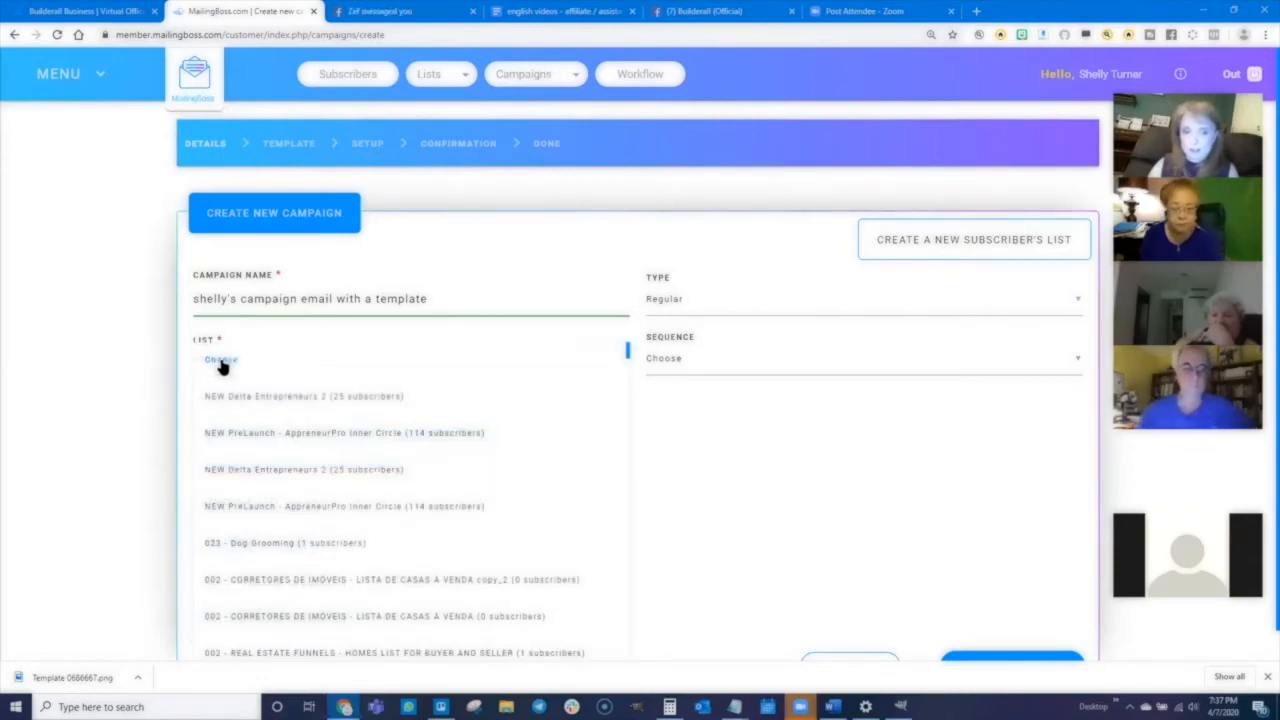
click(238, 540)
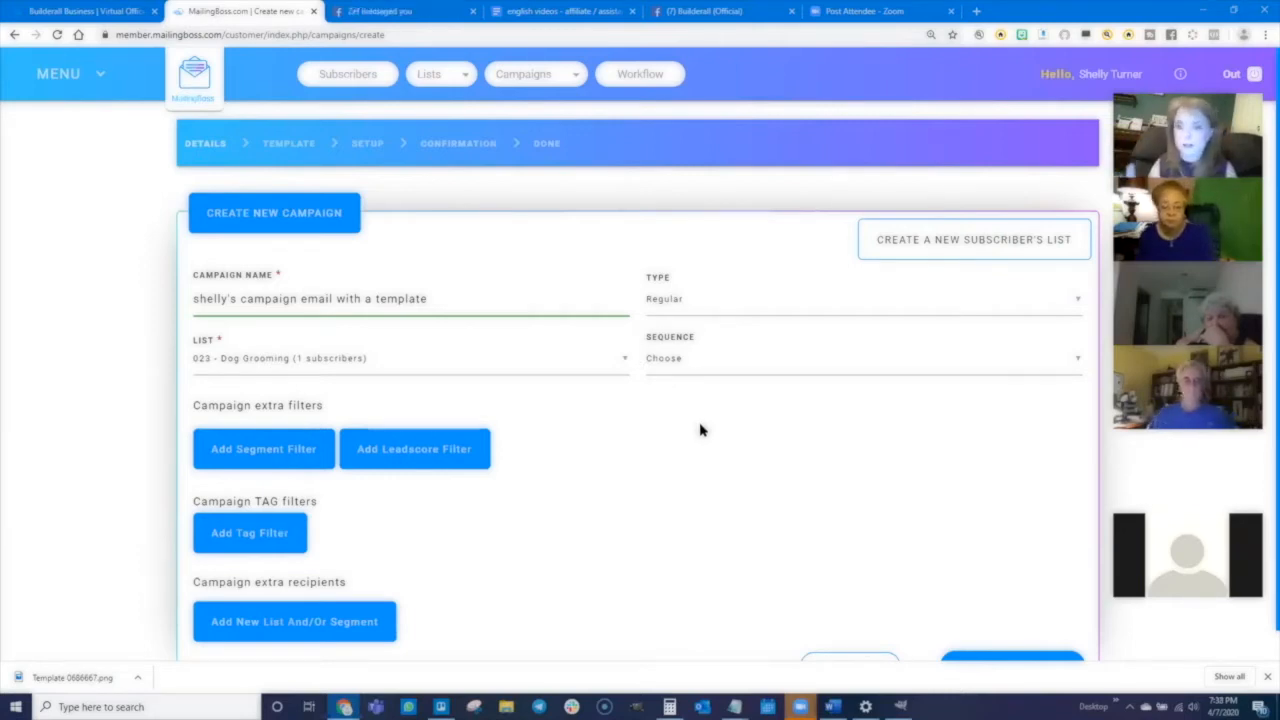
- Try adding a NEWTAG tag filter set to Must have the TAG, then remove it
scroll(617, 537, down, 1)
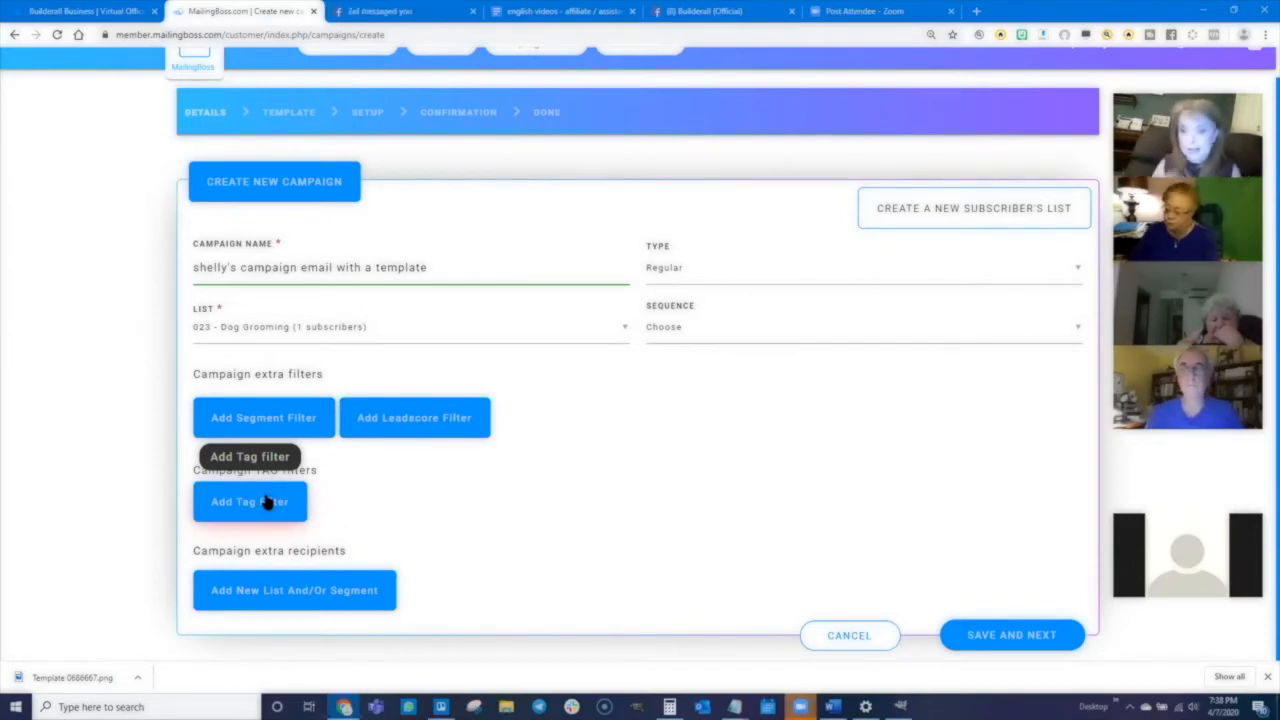
click(248, 500)
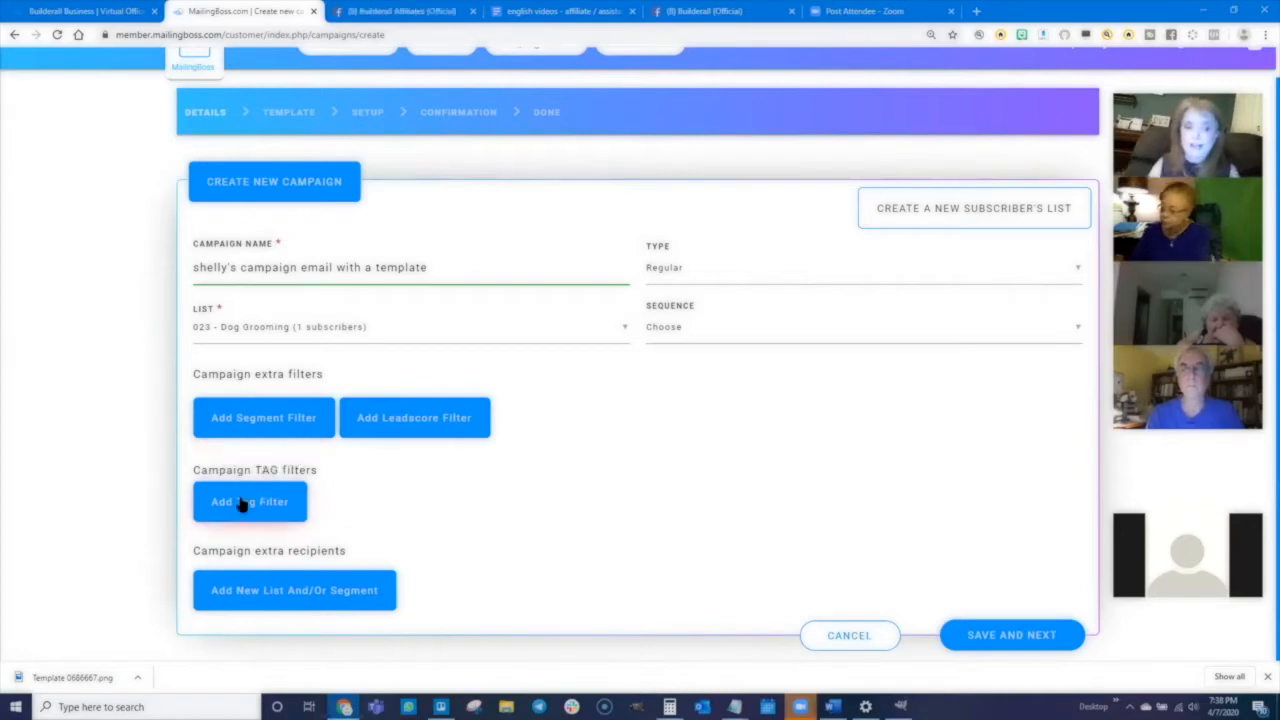
click(257, 524)
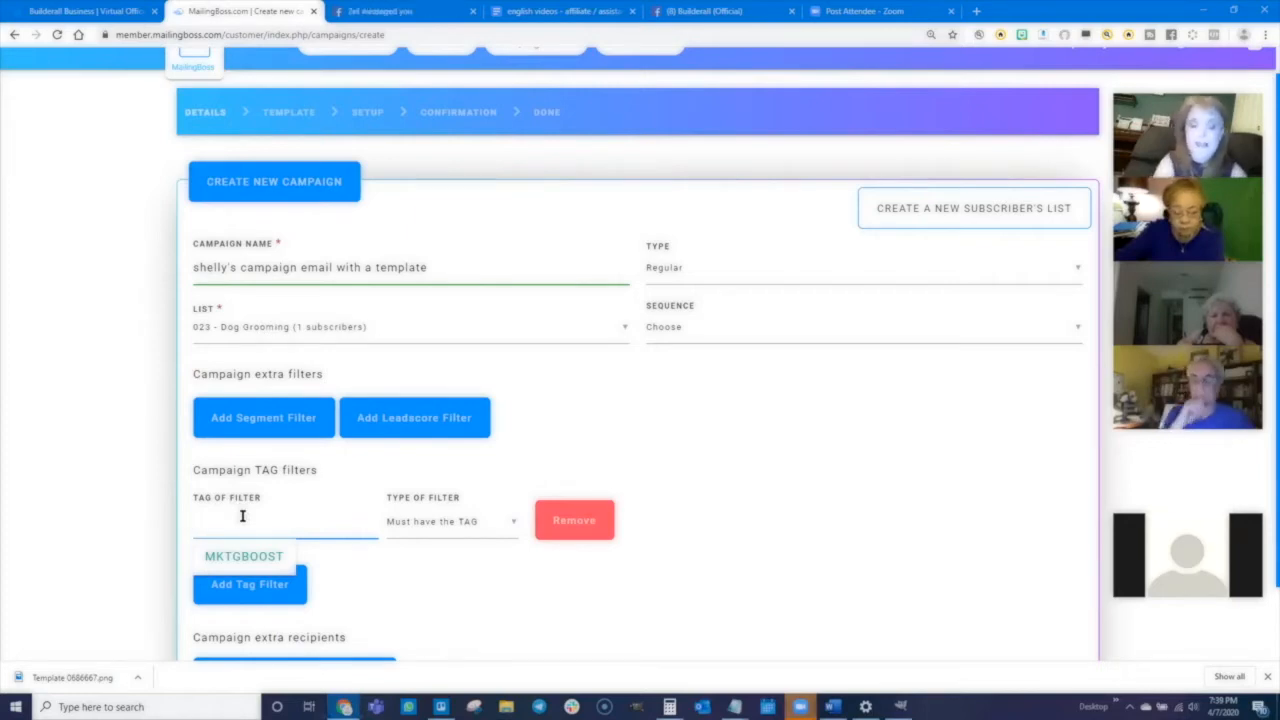
text(NEWTAG)
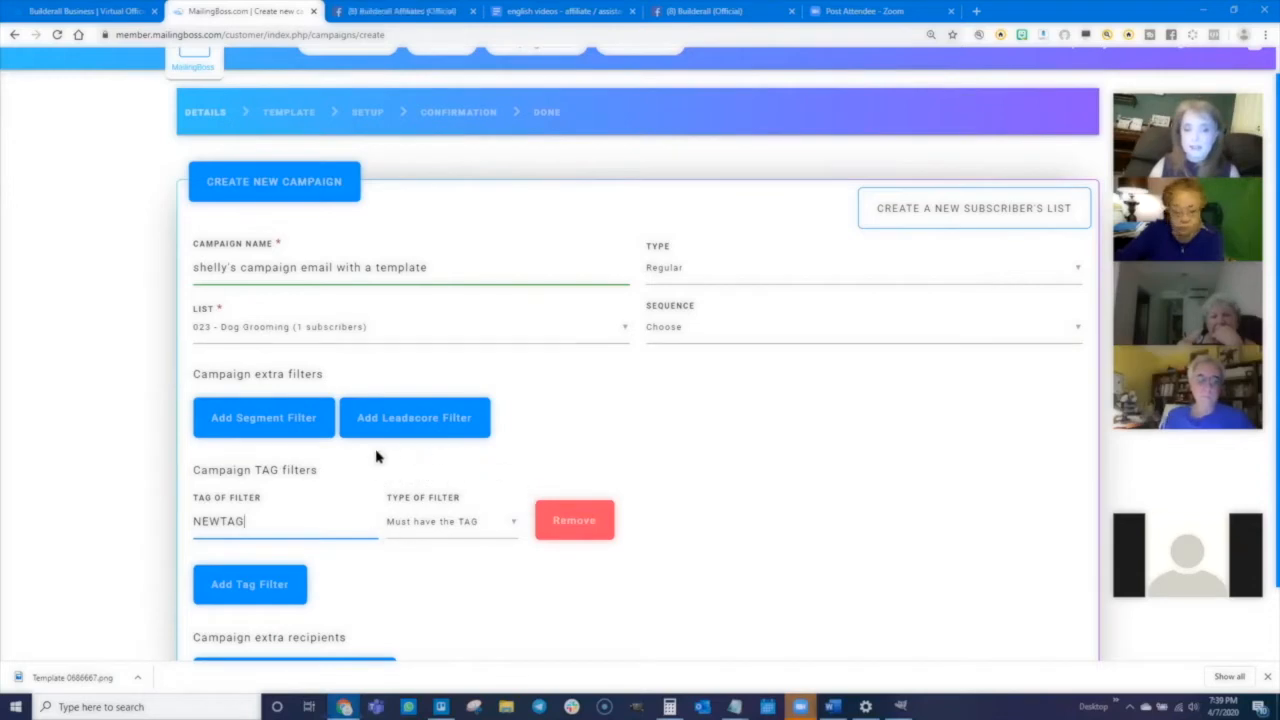
click(456, 526)
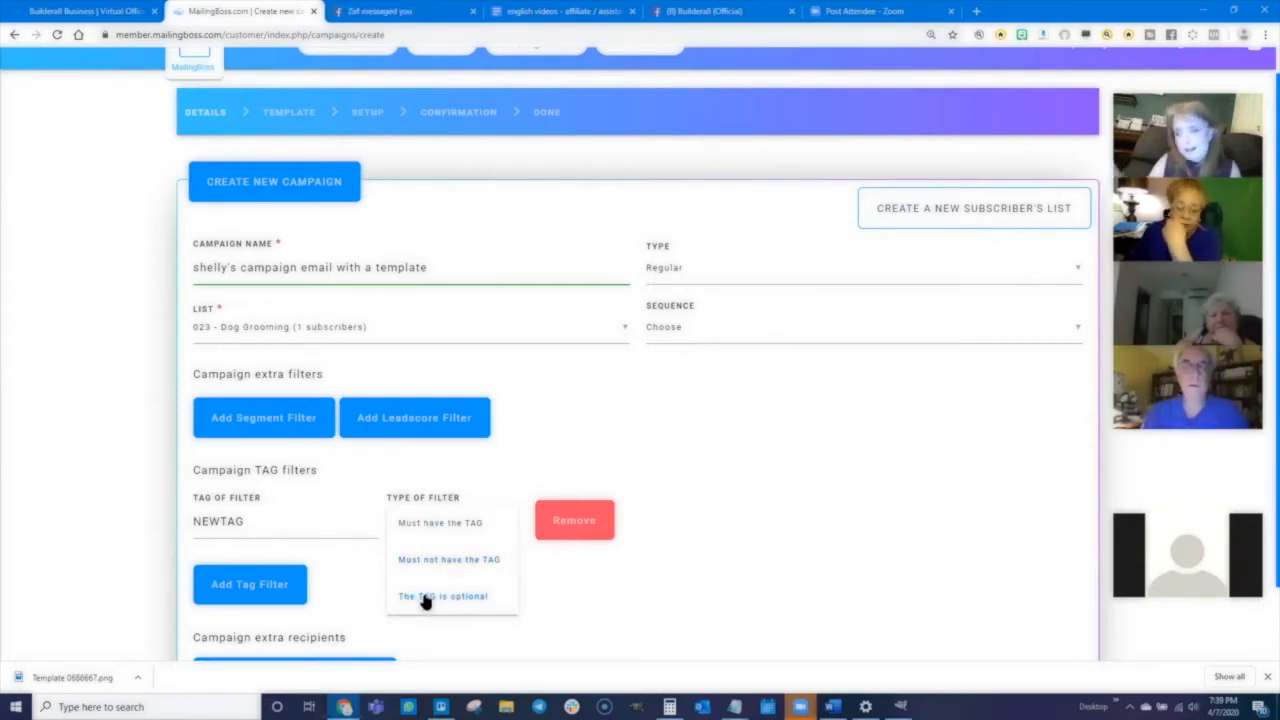
click(571, 582)
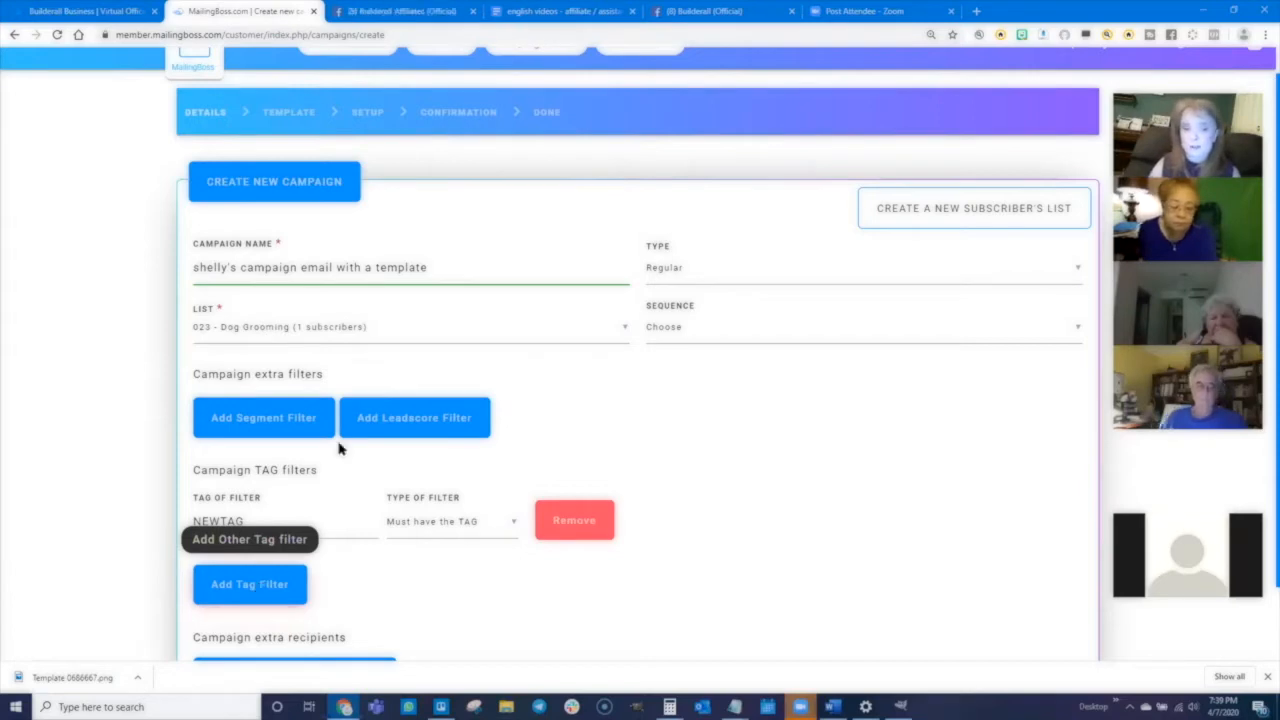
click(576, 521)
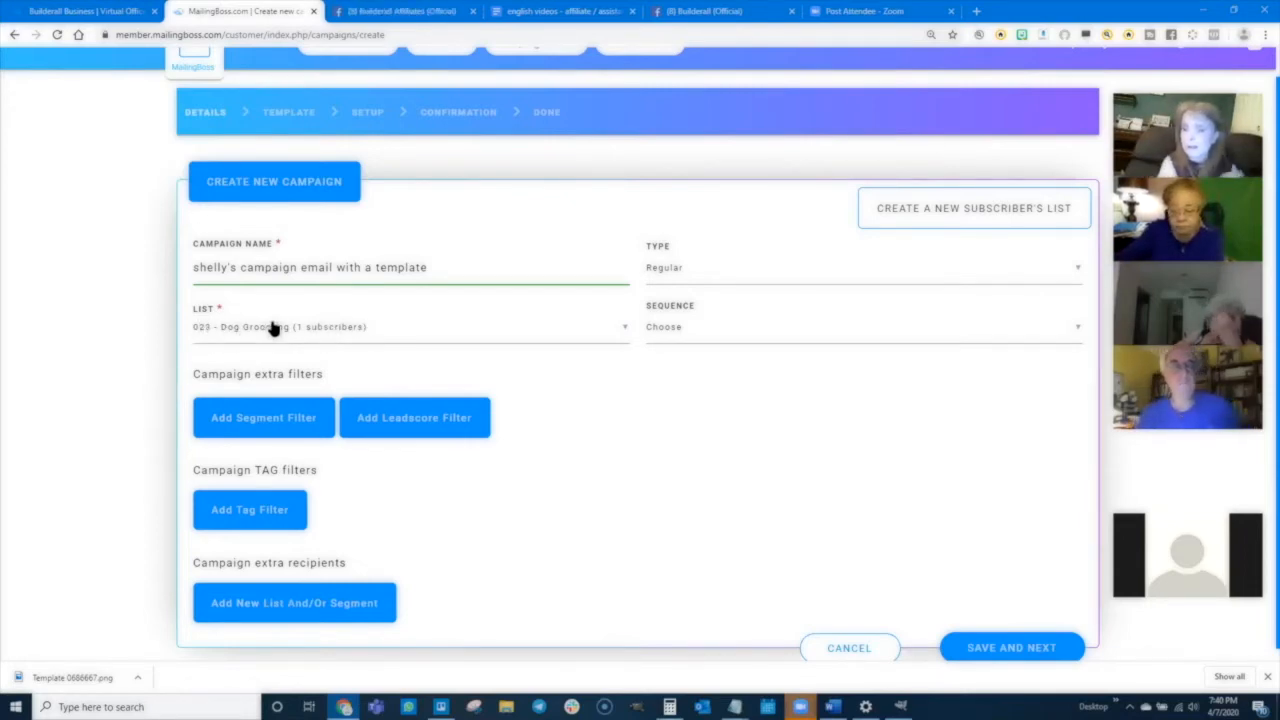
- Try adding an extra recipients list row, then remove it
click(303, 612)
scroll(222, 546, down, 1)
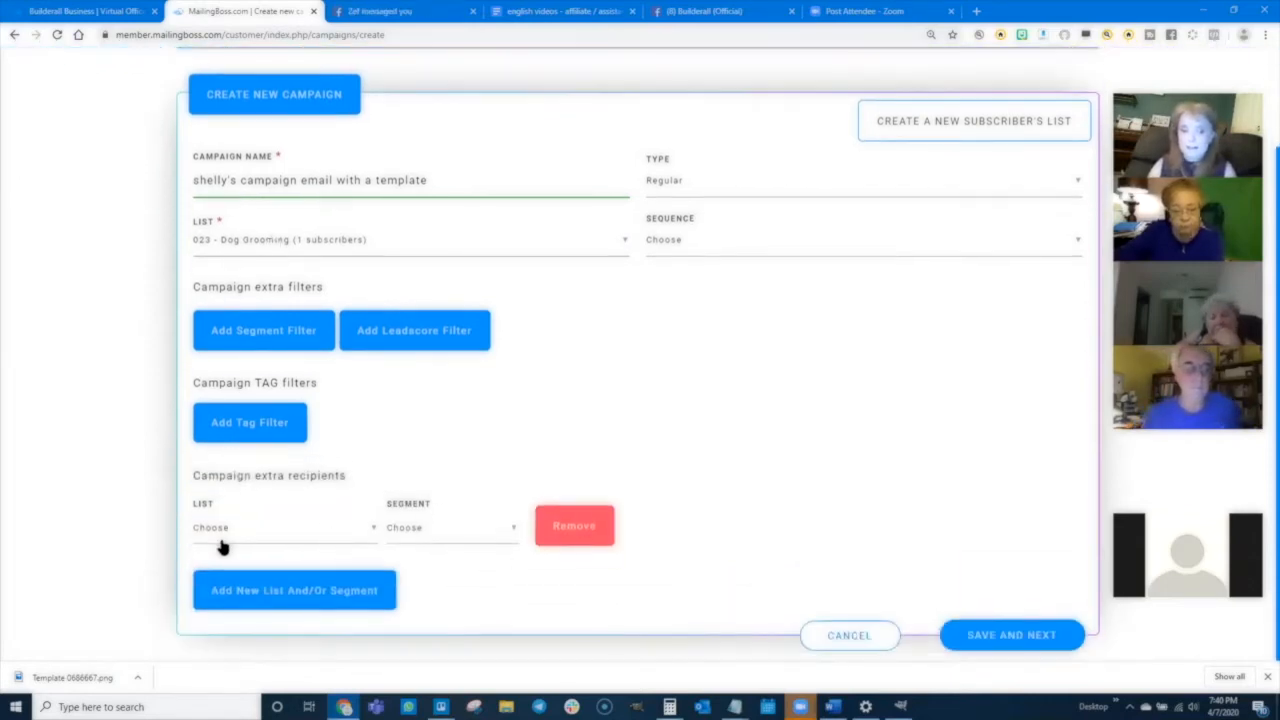
click(240, 532)
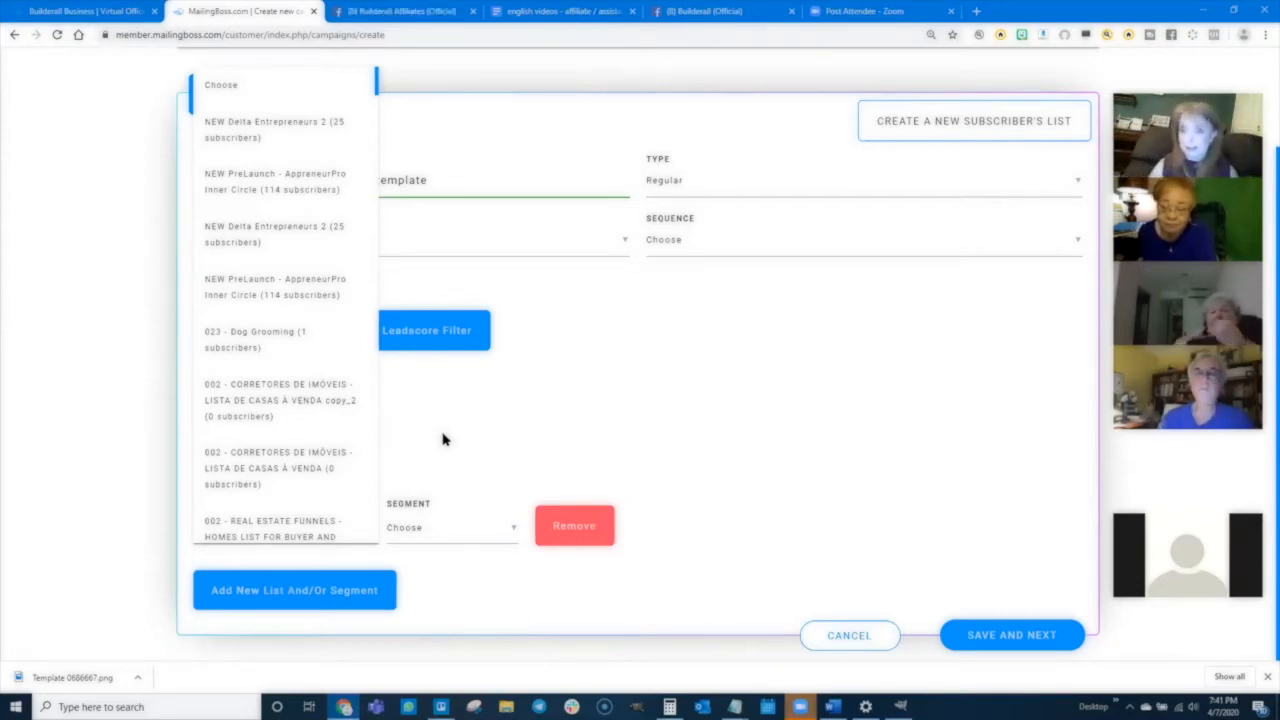
click(740, 298)
click(578, 538)
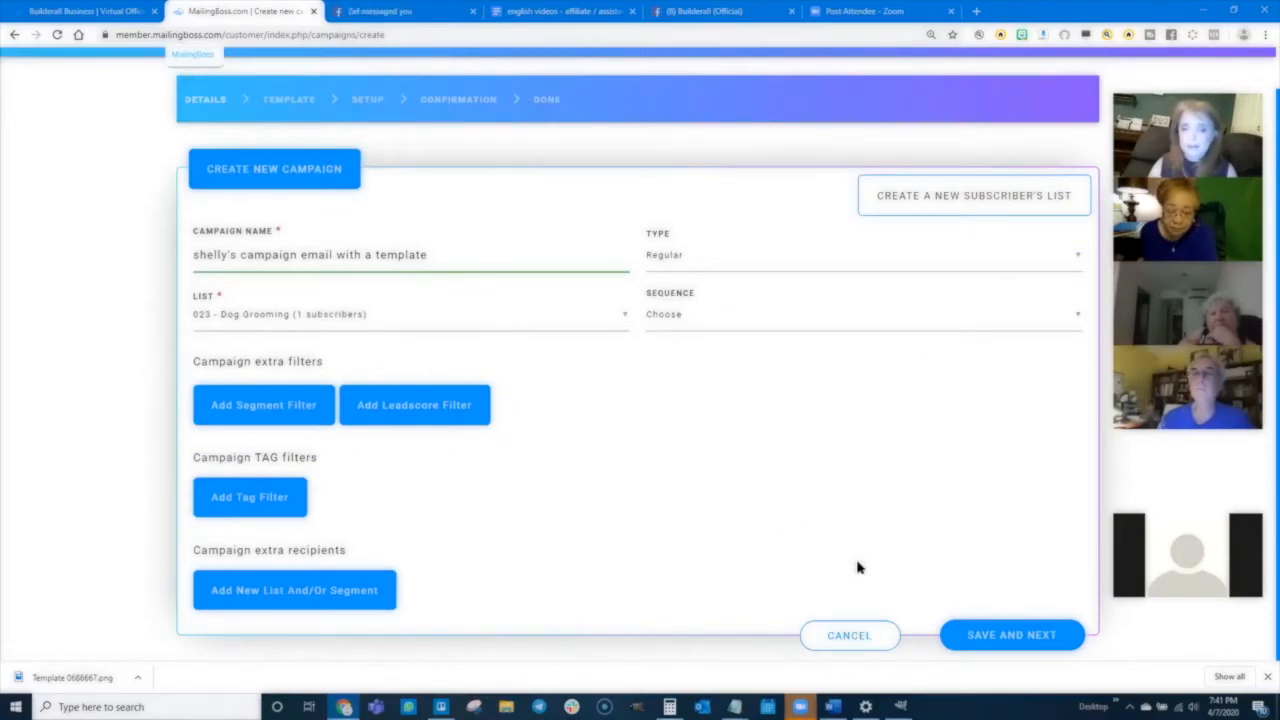
- Save the campaign details and choose the Team Awesome and a Most Awesome Template as the campaign template
click(1012, 634)
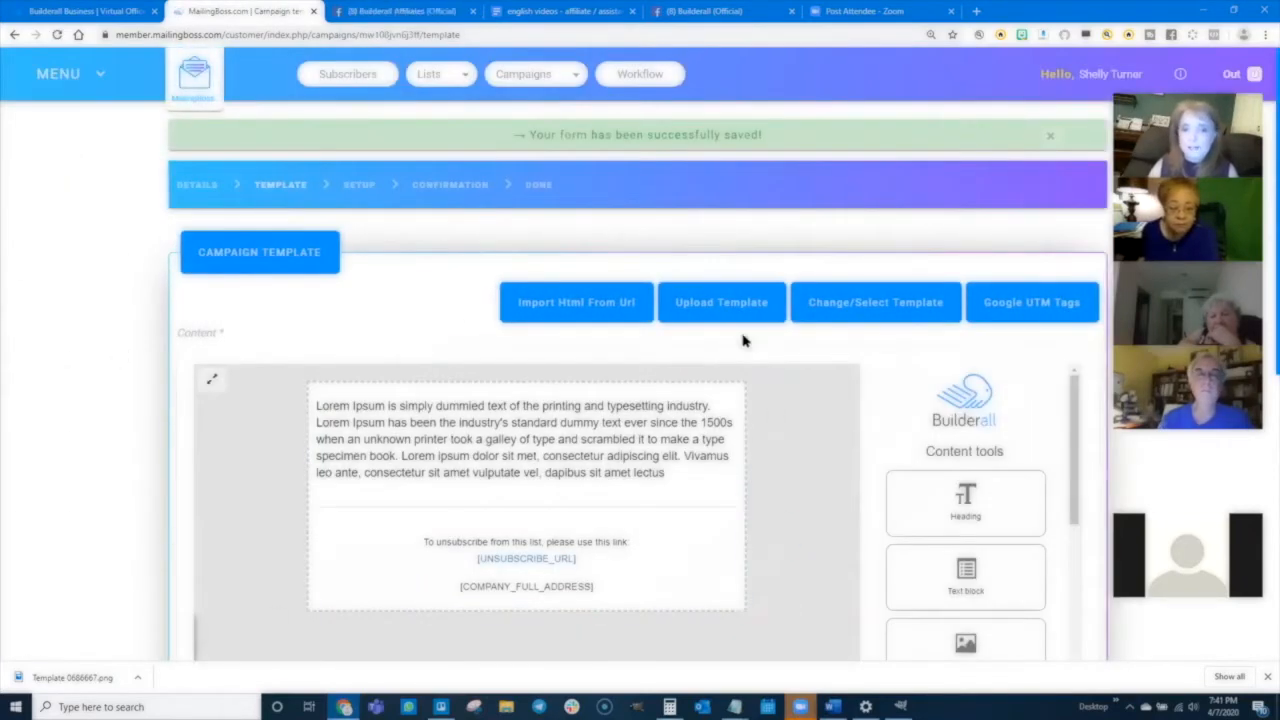
scroll(113, 463, down, 1)
scroll(113, 463, down, 1)
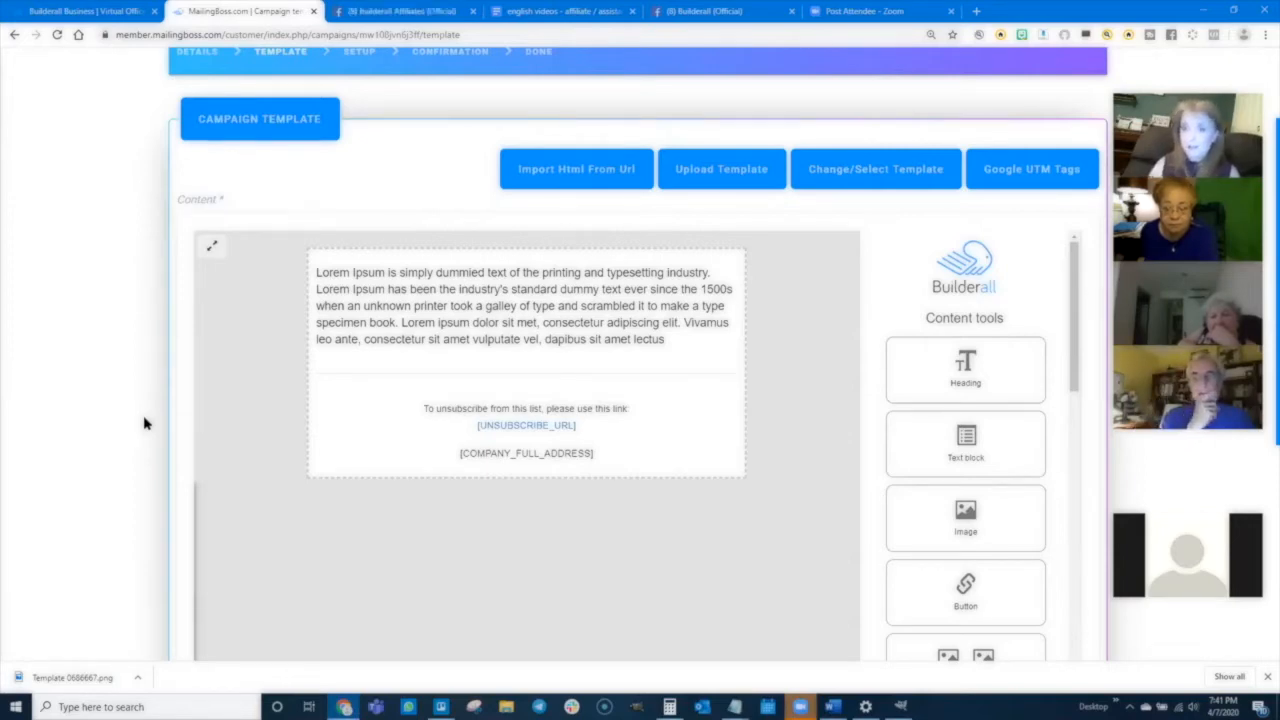
click(889, 171)
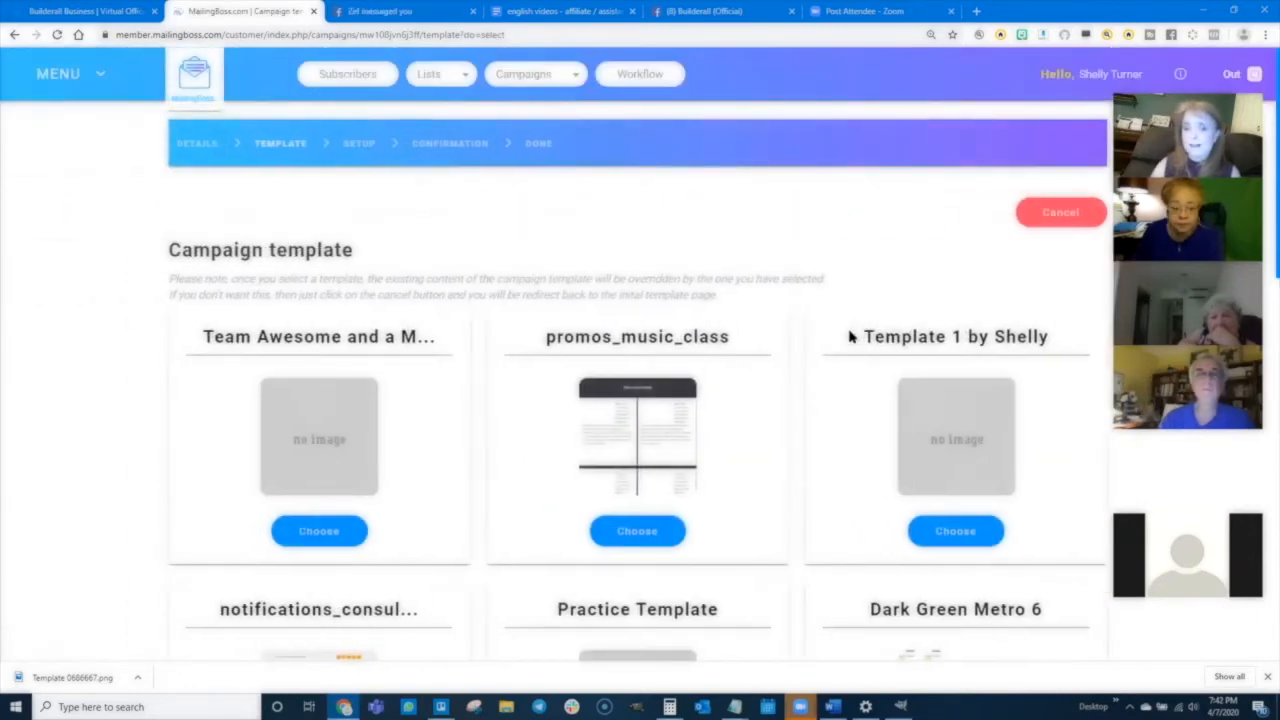
scroll(534, 586, down, 6)
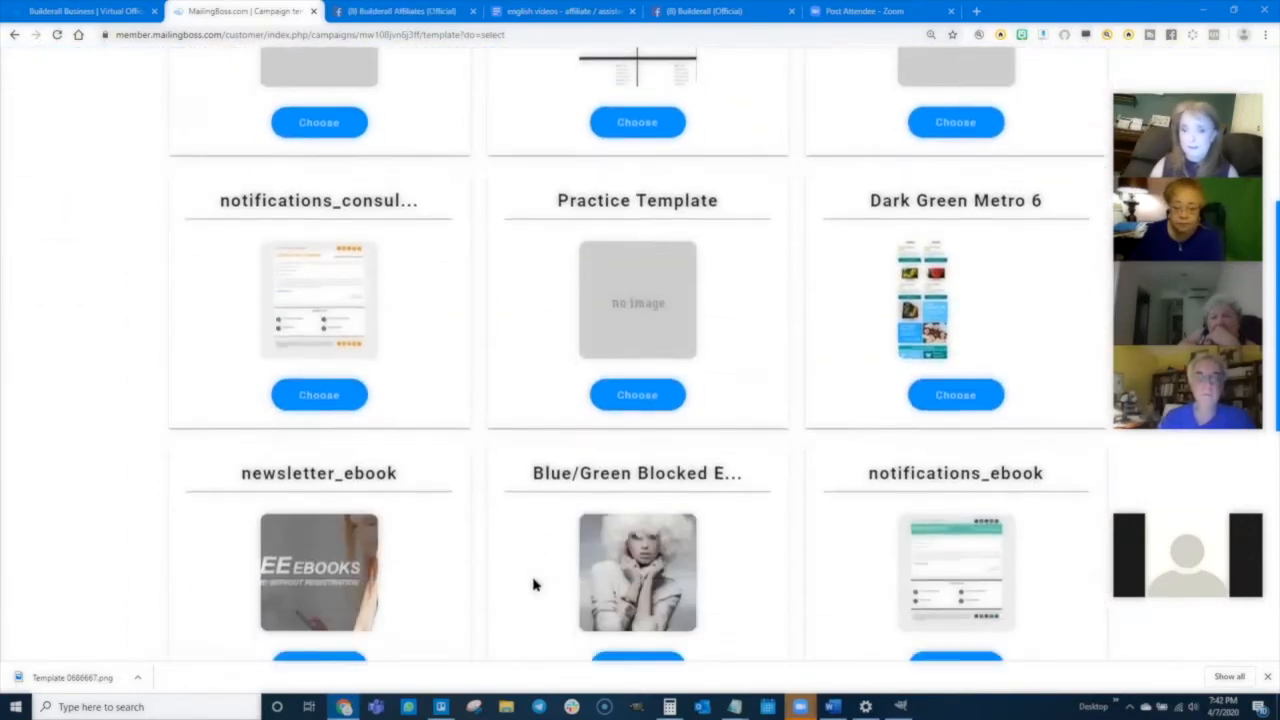
scroll(534, 586, down, 4)
scroll(534, 586, up, 5)
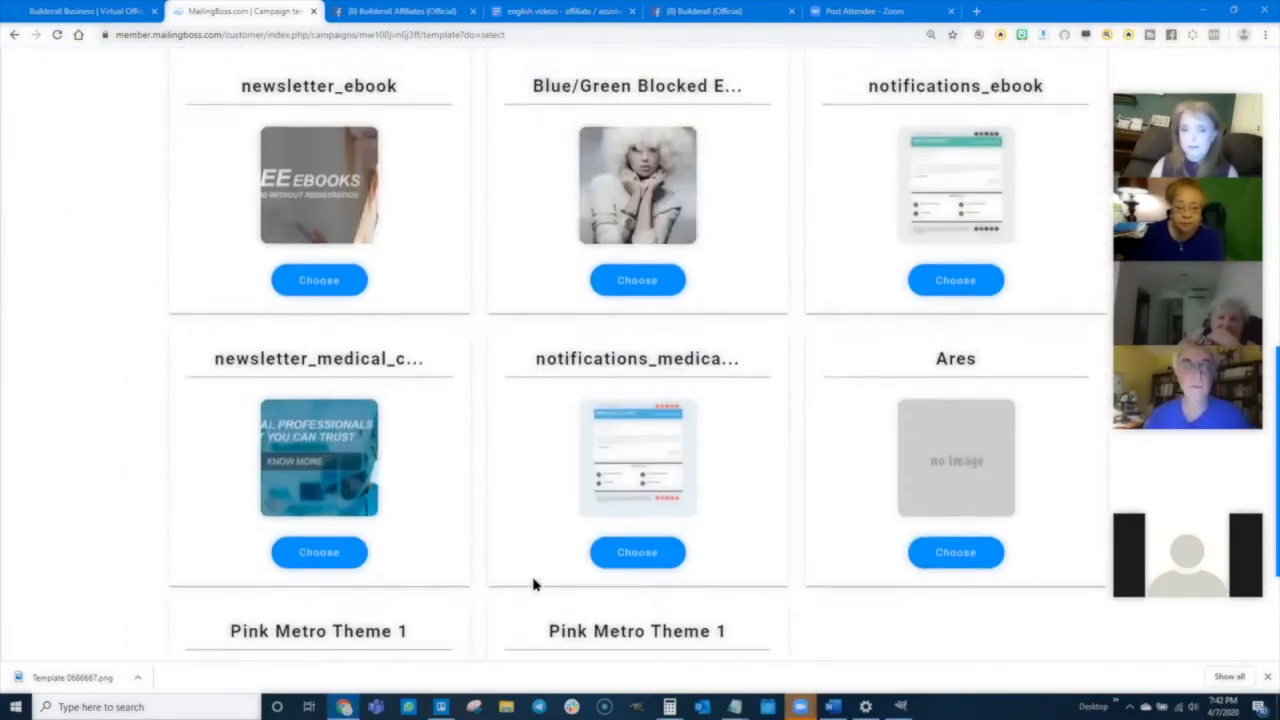
scroll(256, 302, up, 4)
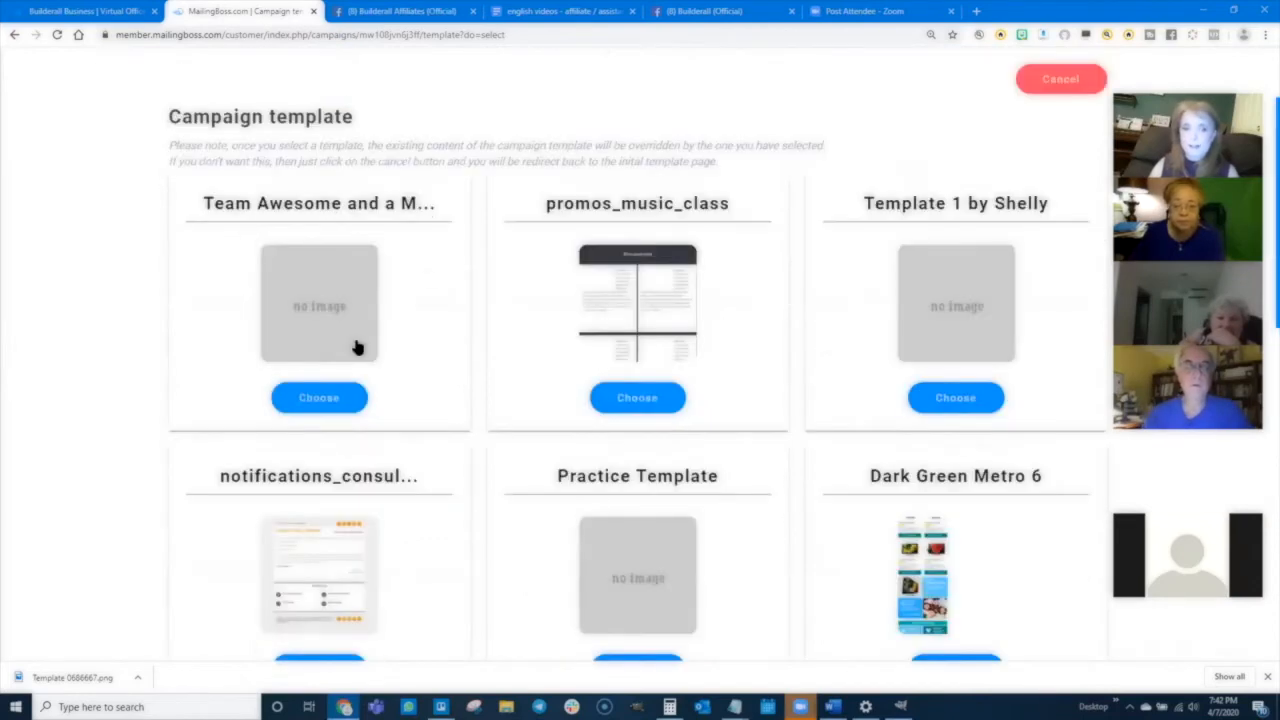
click(318, 399)
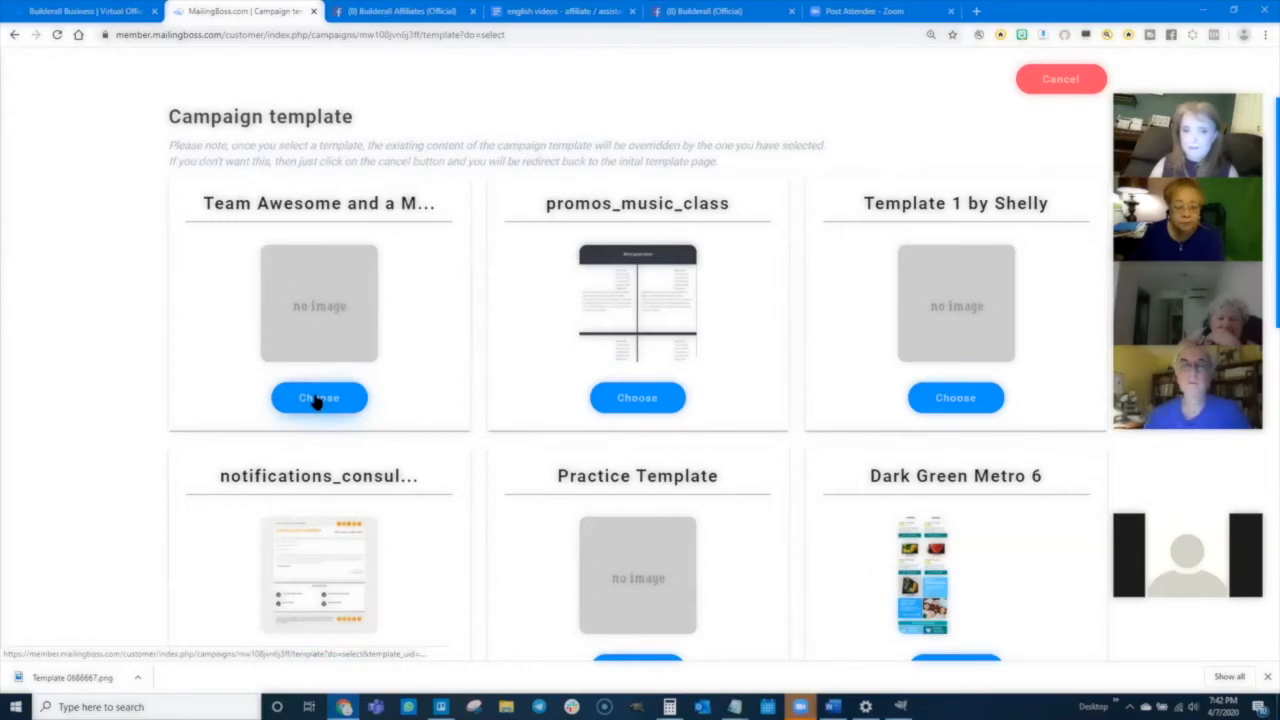
- Replace the first paragraph's placeholder text with 'I love builderall and I am so excited every day to get the chance to build amazing things with this platform.'
scroll(220, 488, down, 3)
scroll(220, 488, down, 3)
scroll(220, 492, up, 5)
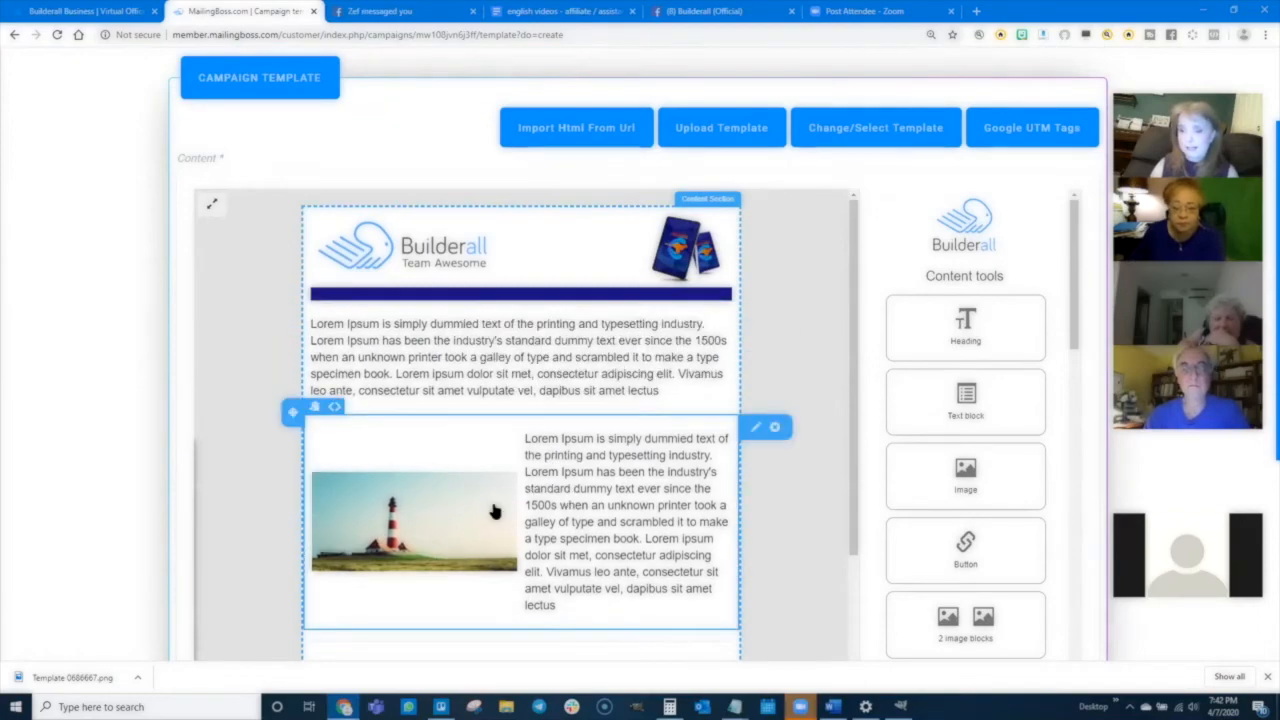
scroll(150, 447, down, 3)
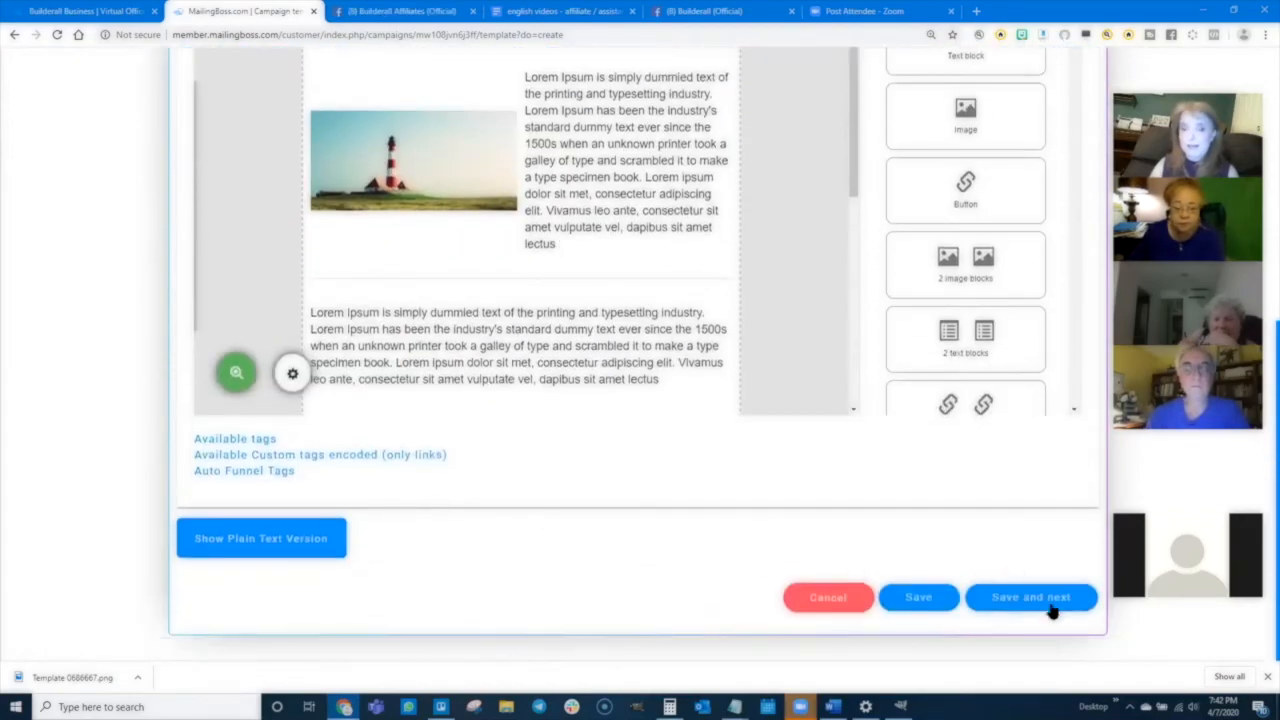
scroll(540, 400, up, 5)
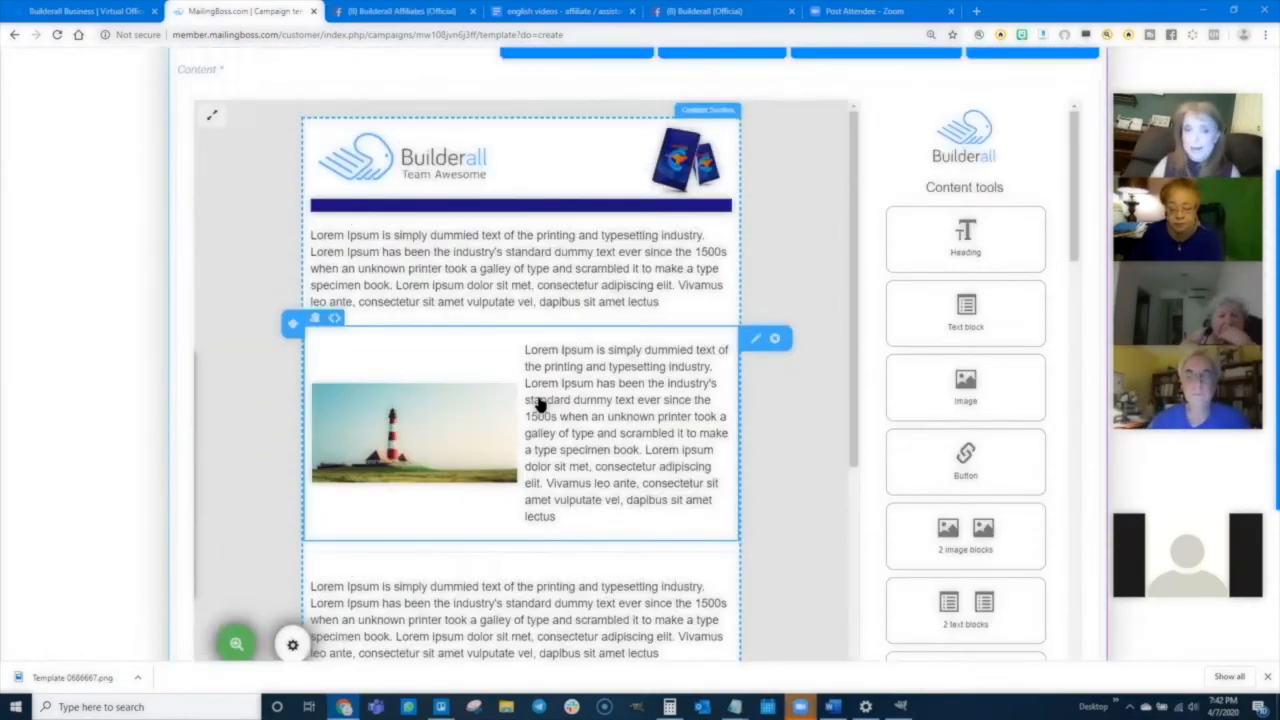
scroll(540, 403, up, 2)
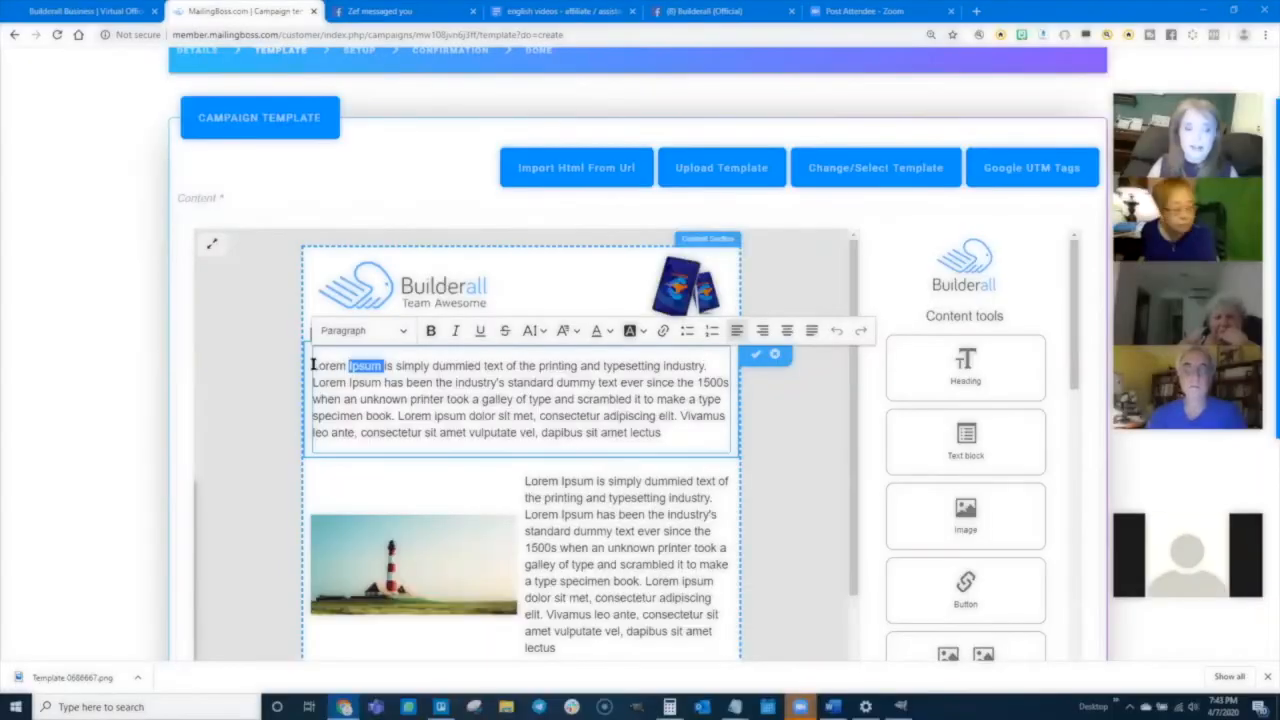
drag(312, 366, 675, 433)
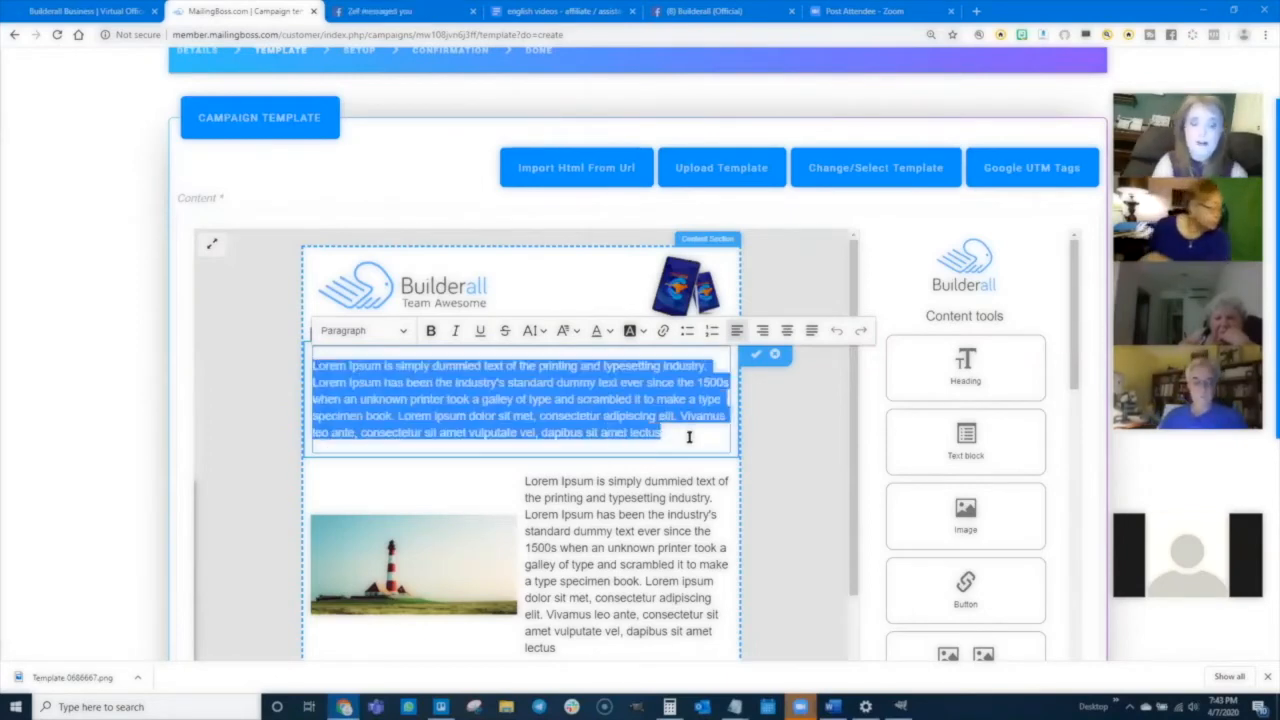
key(BackSpace)
text(I love builderall)
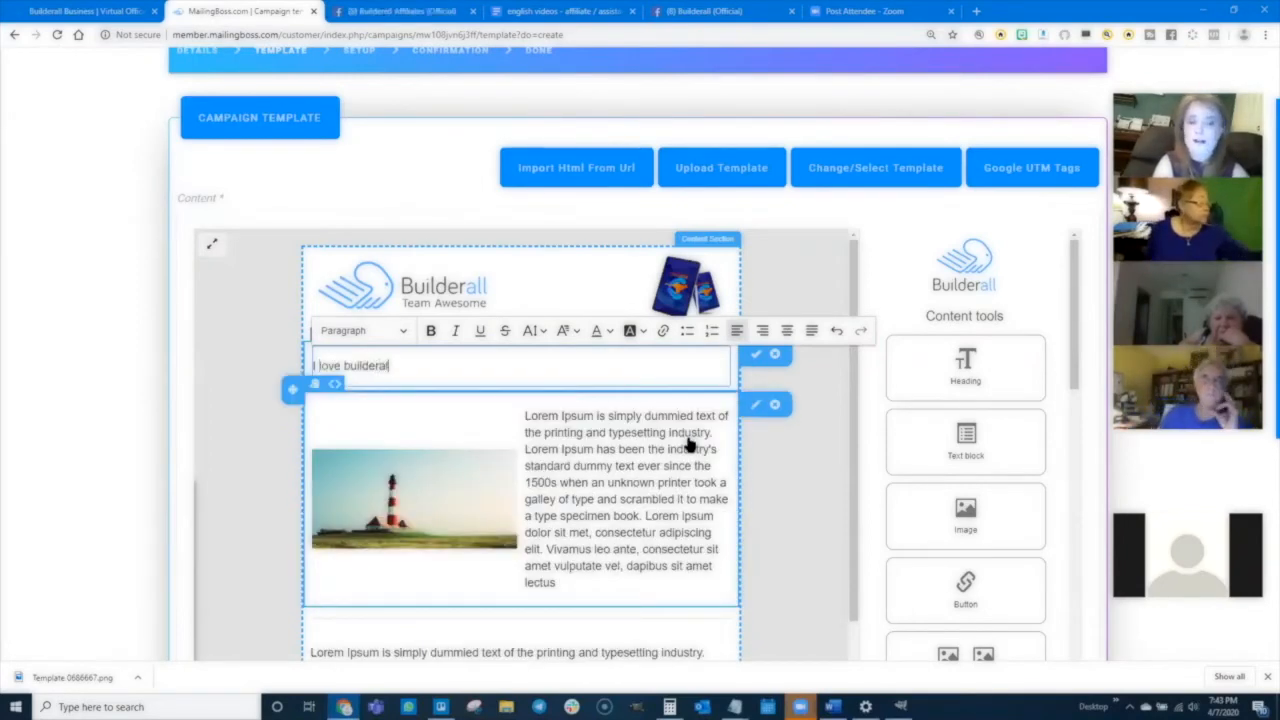
text( and I am so exit)
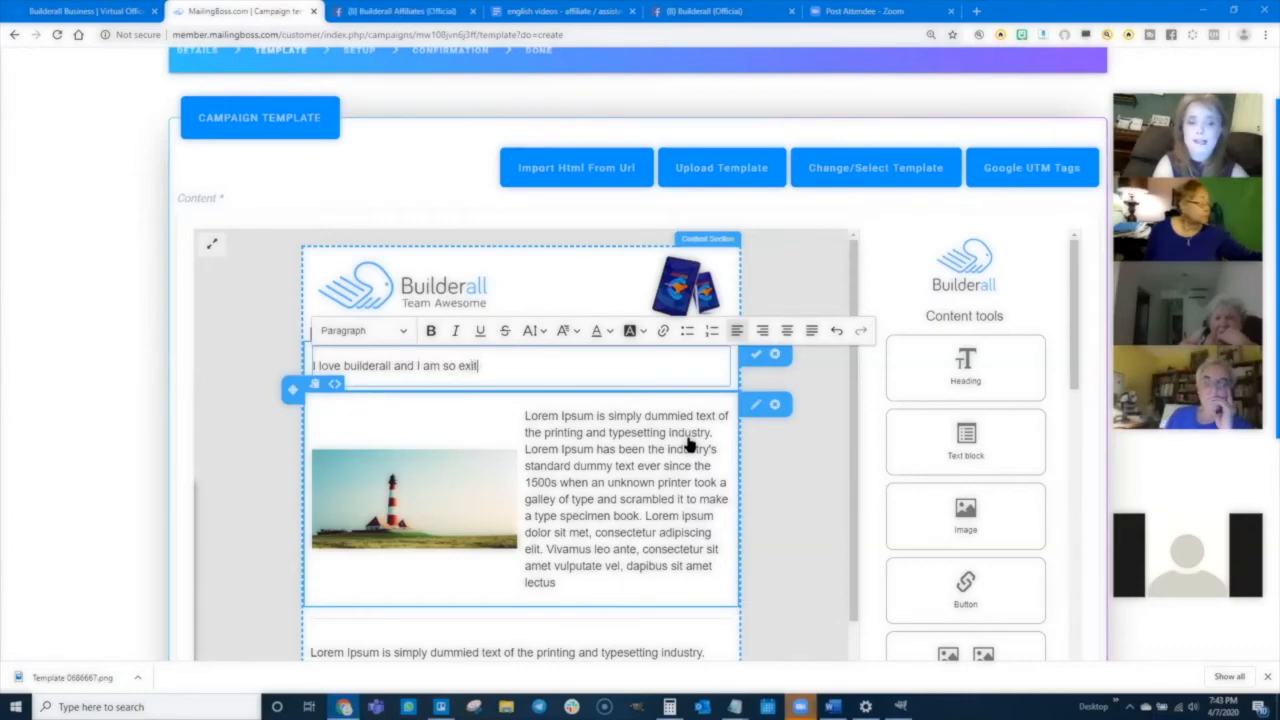
text(e)
key(BackSpace)
key(BackSpace)
key(BackSpace)
text(cited )
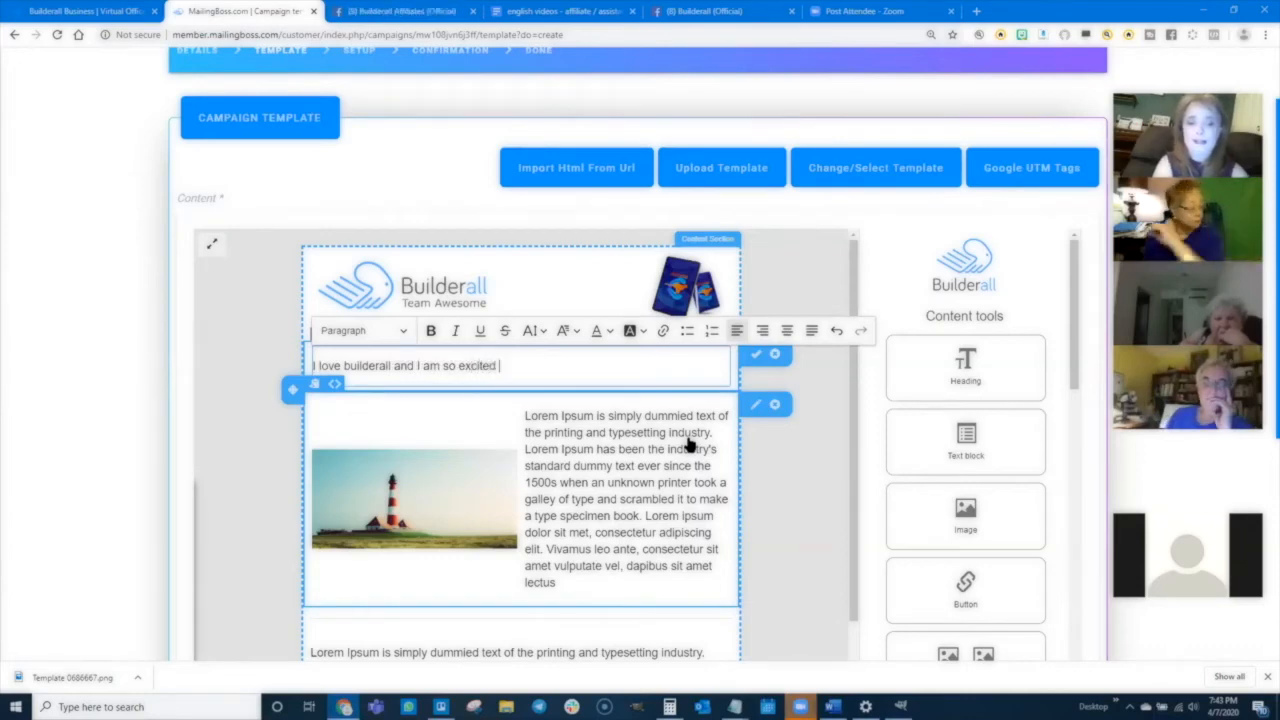
text(every day to get the chance to build amazing things iwth)
key(BackSpace)
key(BackSpace)
key(BackSpace)
key(BackSpace)
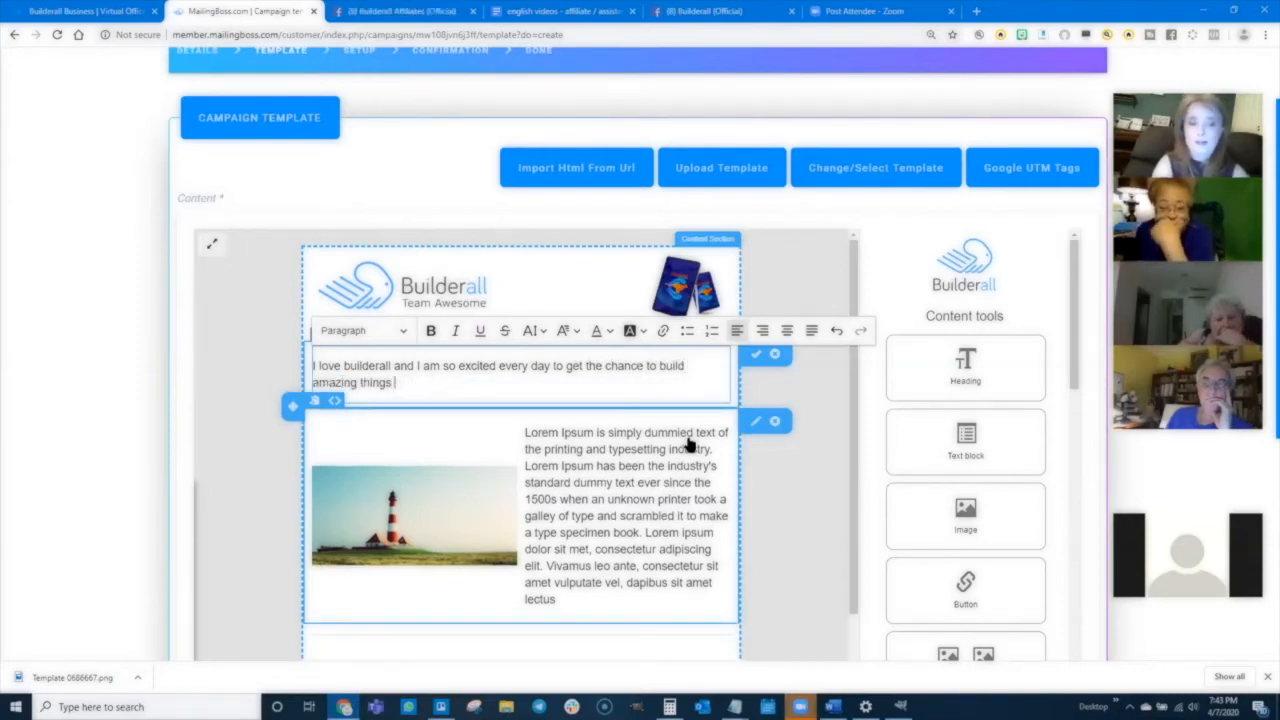
key(BackSpace)
key(BackSpace)
key(BackSpace)
text(with this)
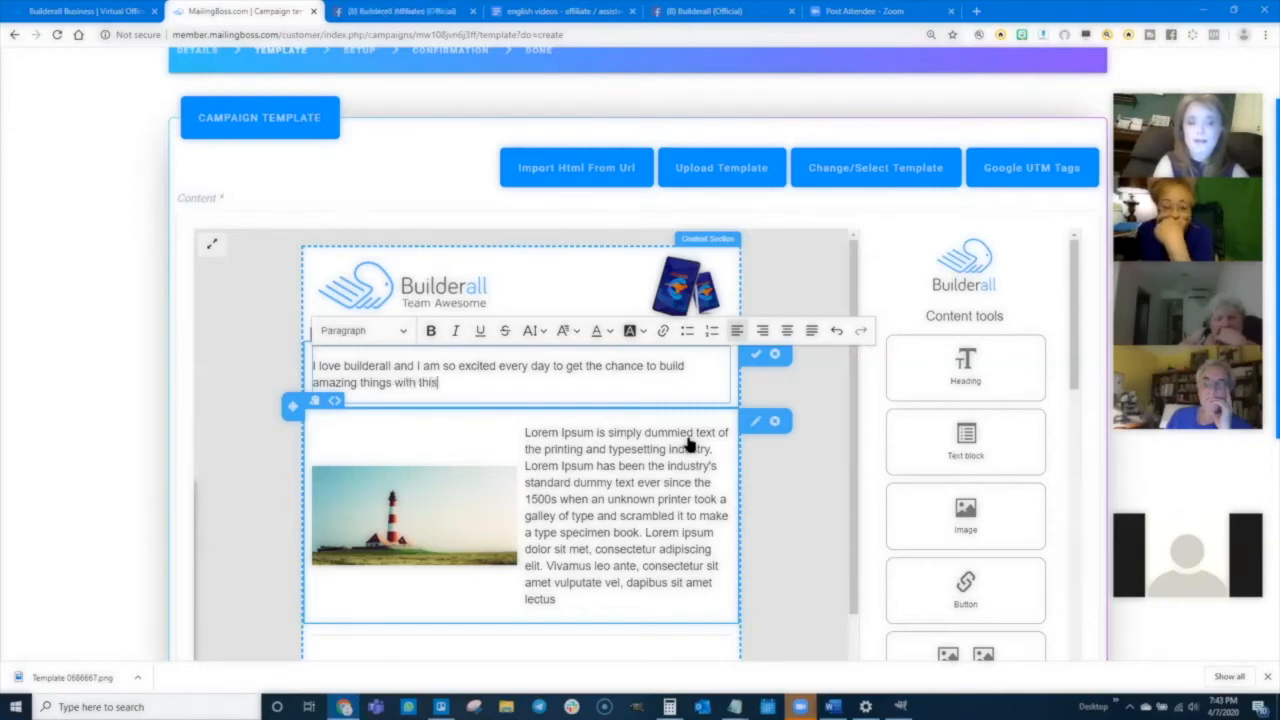
text( platform.)
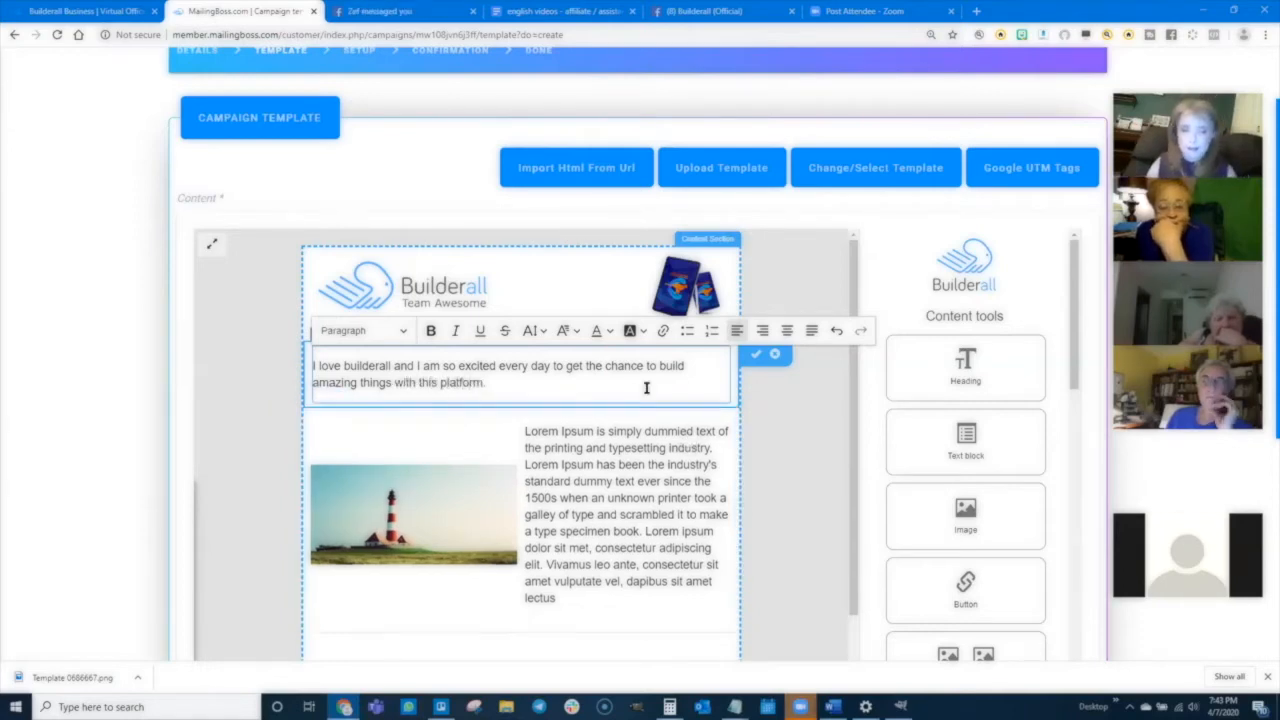
- Copy that sentence and paste it repeatedly to lengthen the first paragraph
drag(487, 383, 314, 365)
key(ctrl+c)
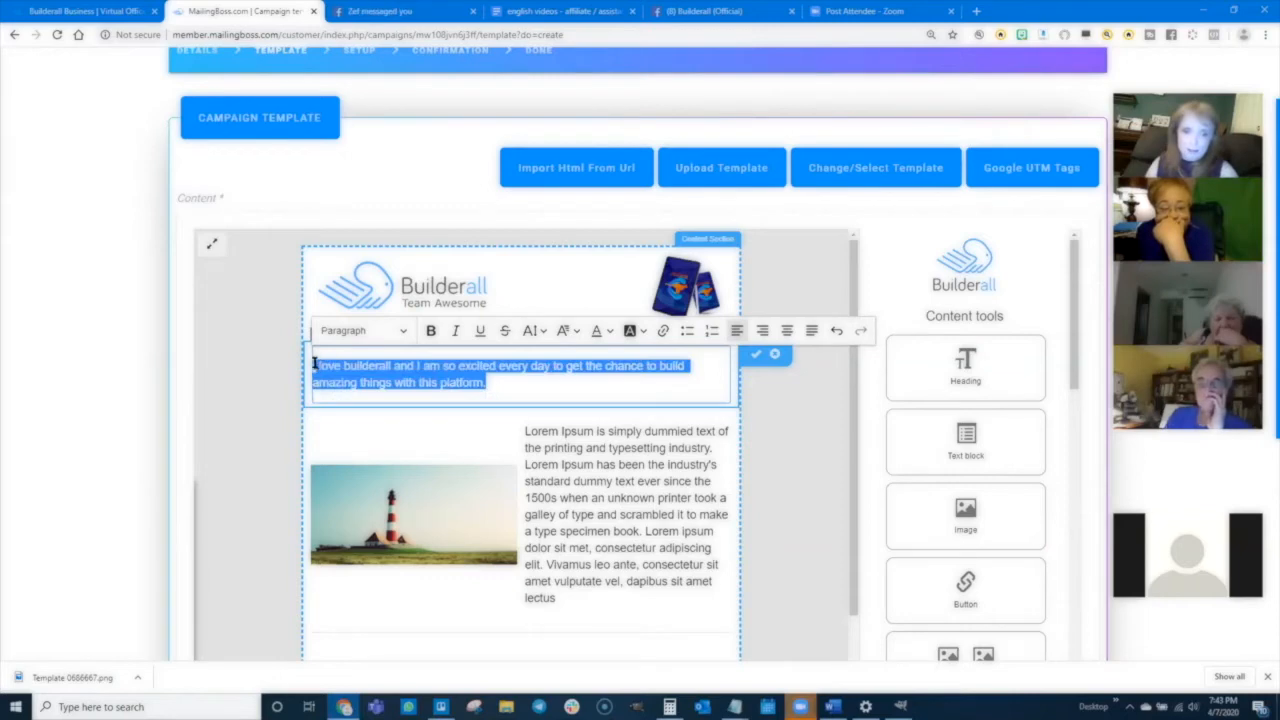
click(491, 374)
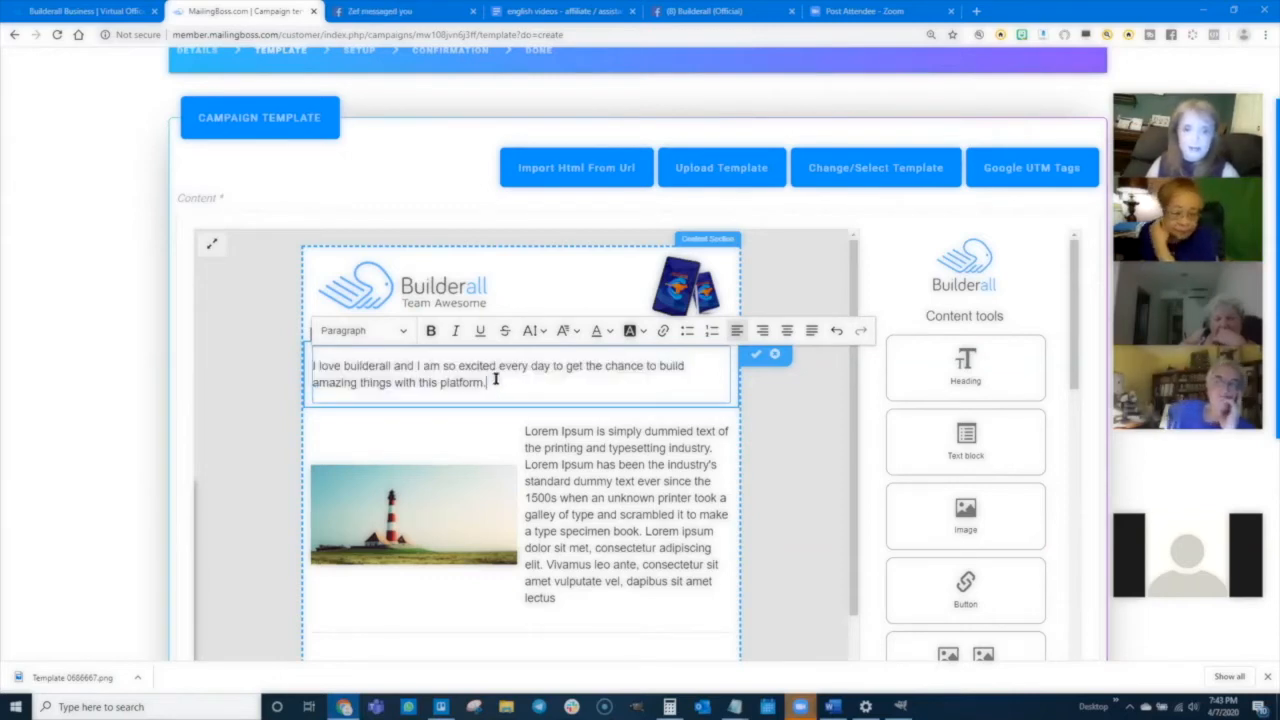
key(ctrl+v)
key(ctrl+v)
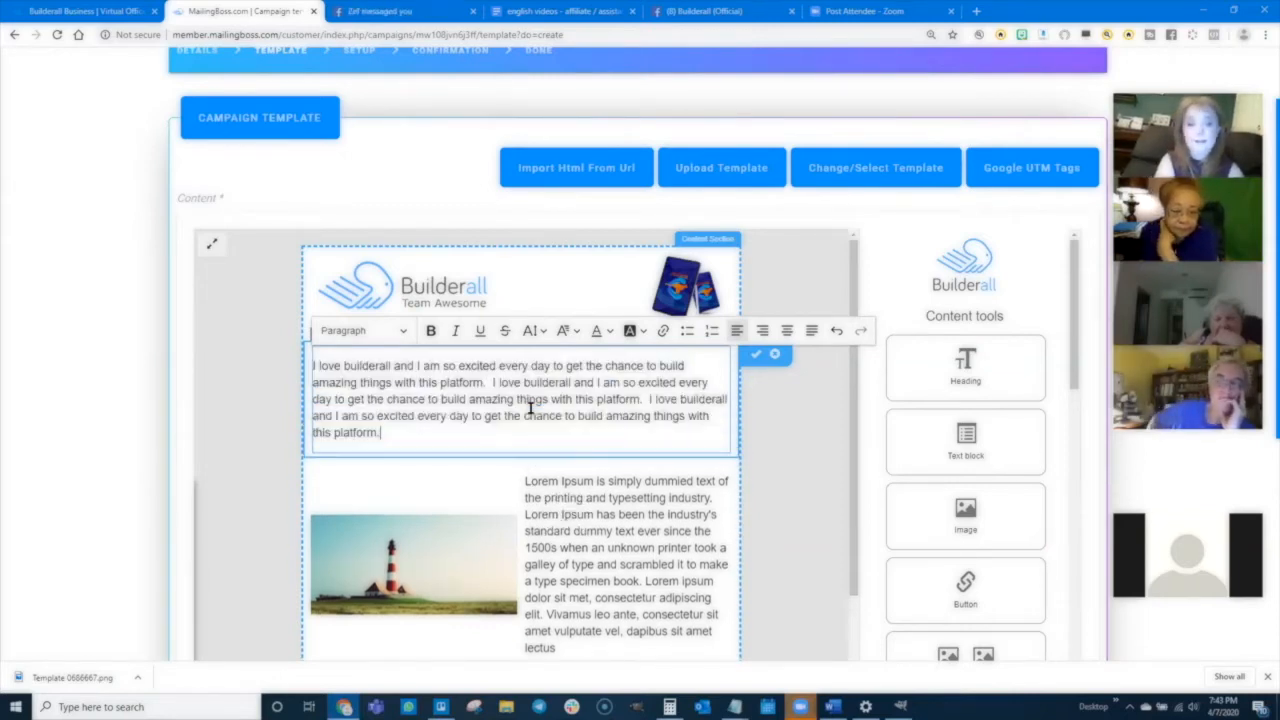
key(ctrl+v)
key(ctrl+v)
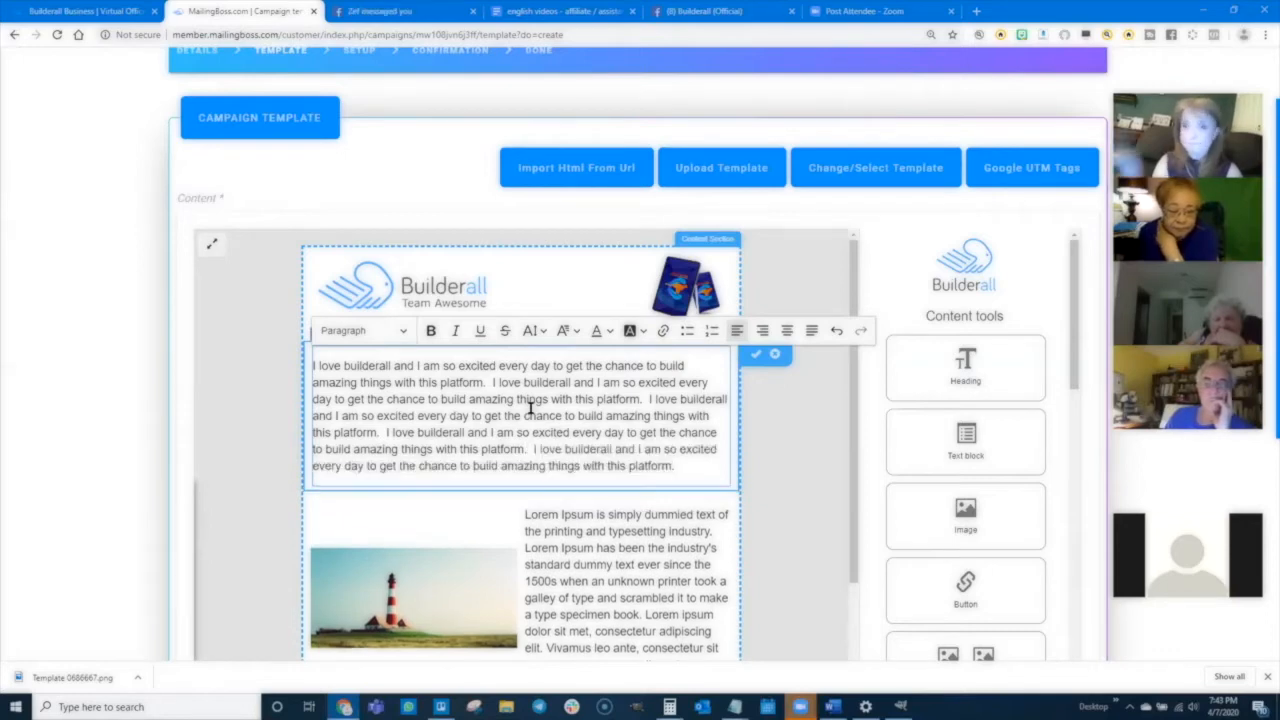
- Replace the text beside the lighthouse image in the second block with pasted copies of the sentence
scroll(763, 491, down, 2)
triple_click(601, 468)
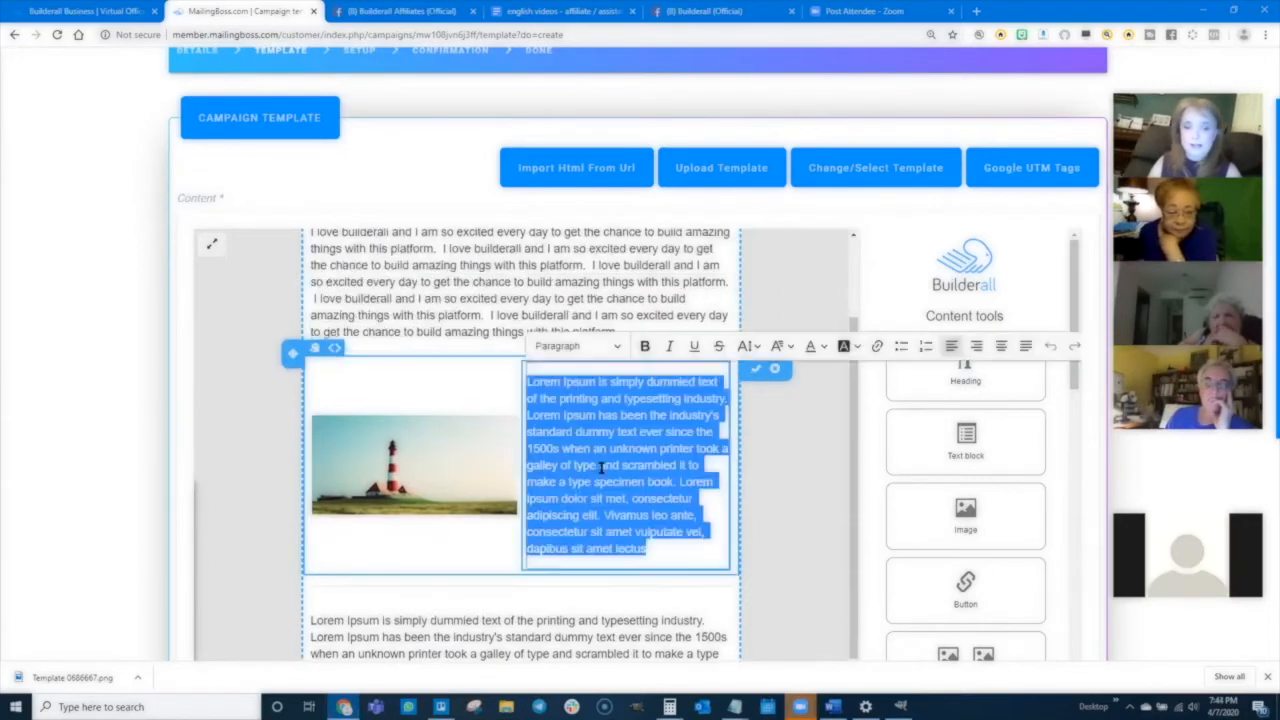
key(ctrl+v)
key(ctrl+v)
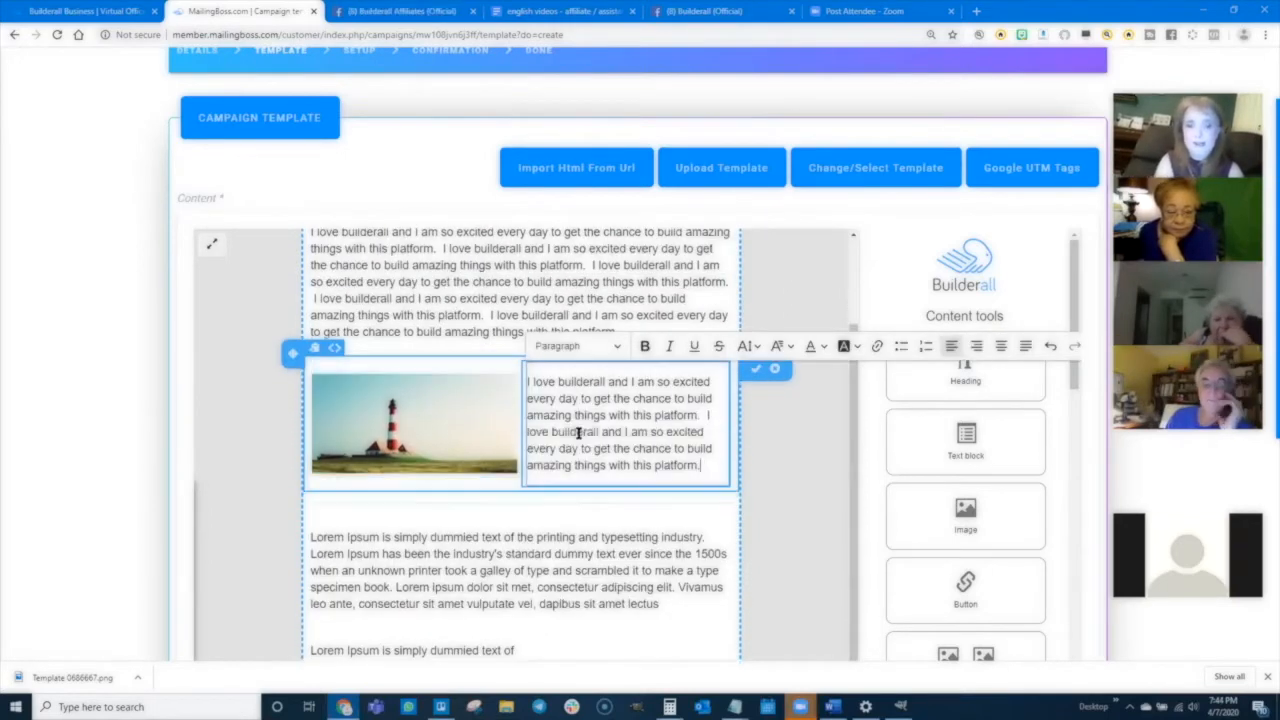
- Replace the third full-width paragraph's placeholder text with several pasted copies of the sentence
key(ctrl+v)
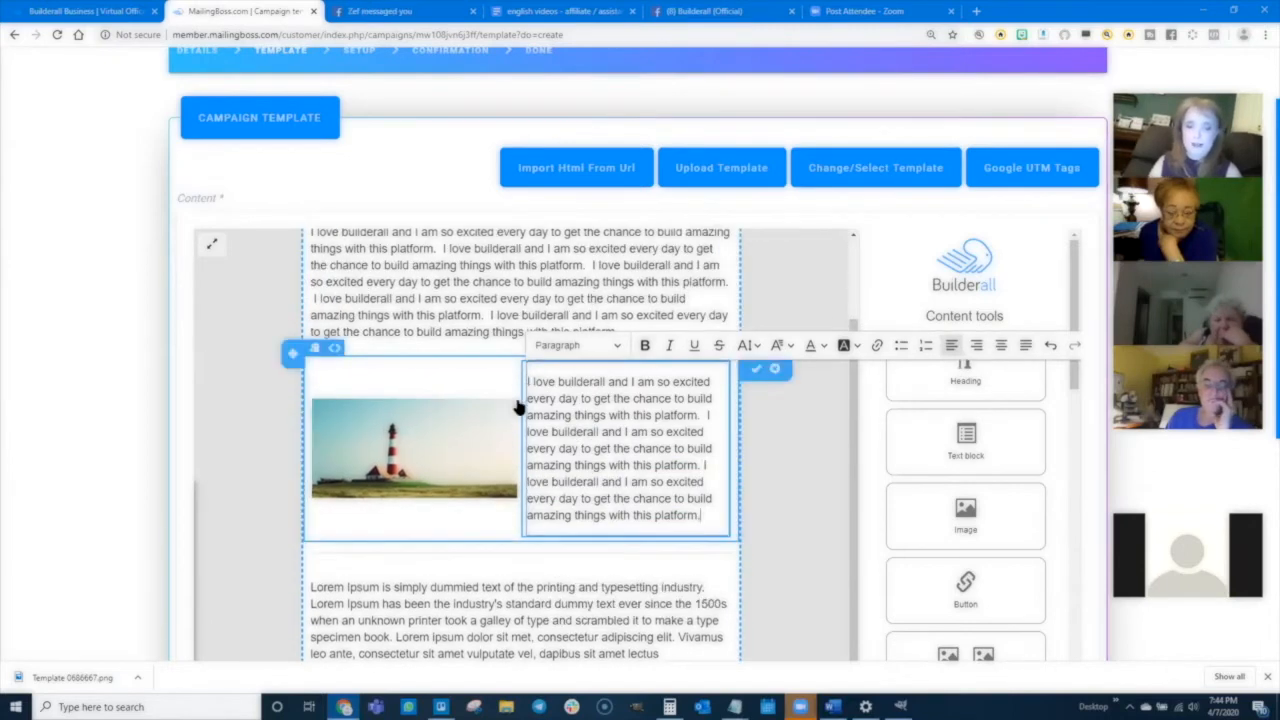
scroll(470, 403, down, 3)
triple_click(470, 403)
key(ctrl+v)
key(ctrl+v)
key(ctrl+v)
key(ctrl+v)
- Replace the text left of the image in the last content block with pasted copies of the sentence
scroll(311, 563, down, 1)
triple_click(363, 543)
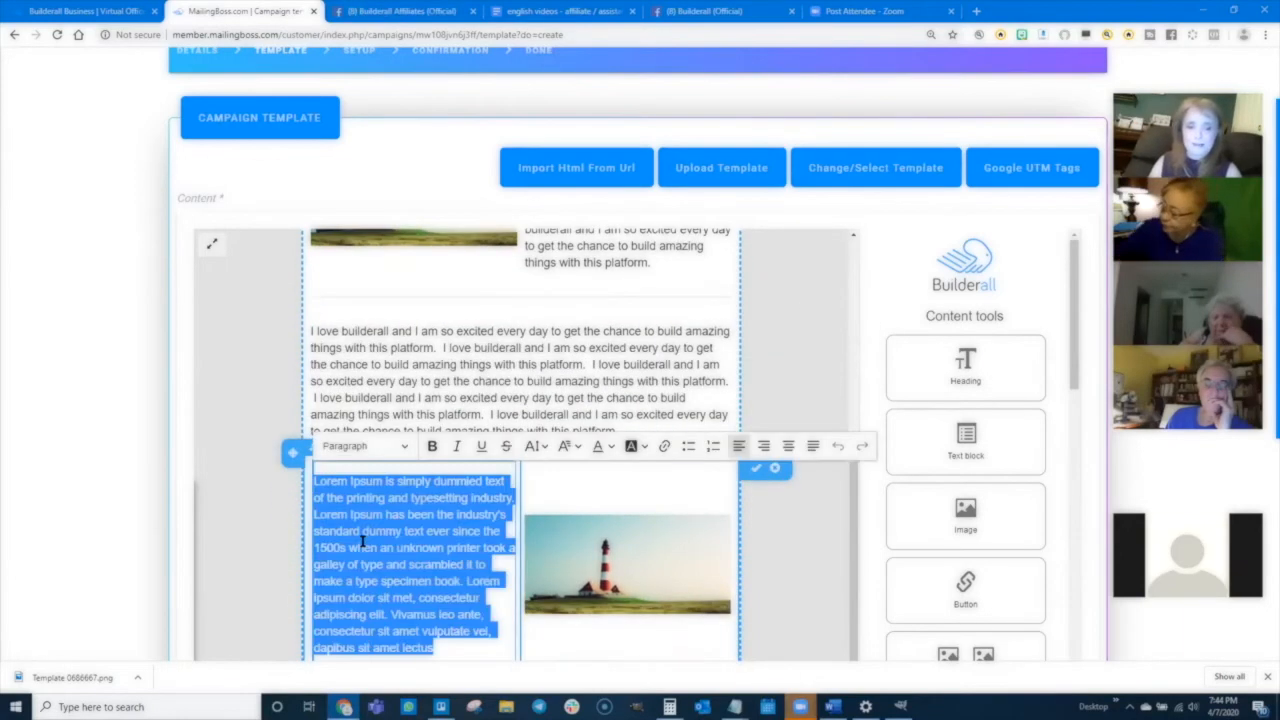
text(I love builderall and I am so excited every day to get the chance to build amazing things with this platform.  I love builderall and I am so excited every day to get the chance to build amazing things with this platform.)
key(ctrl+v)
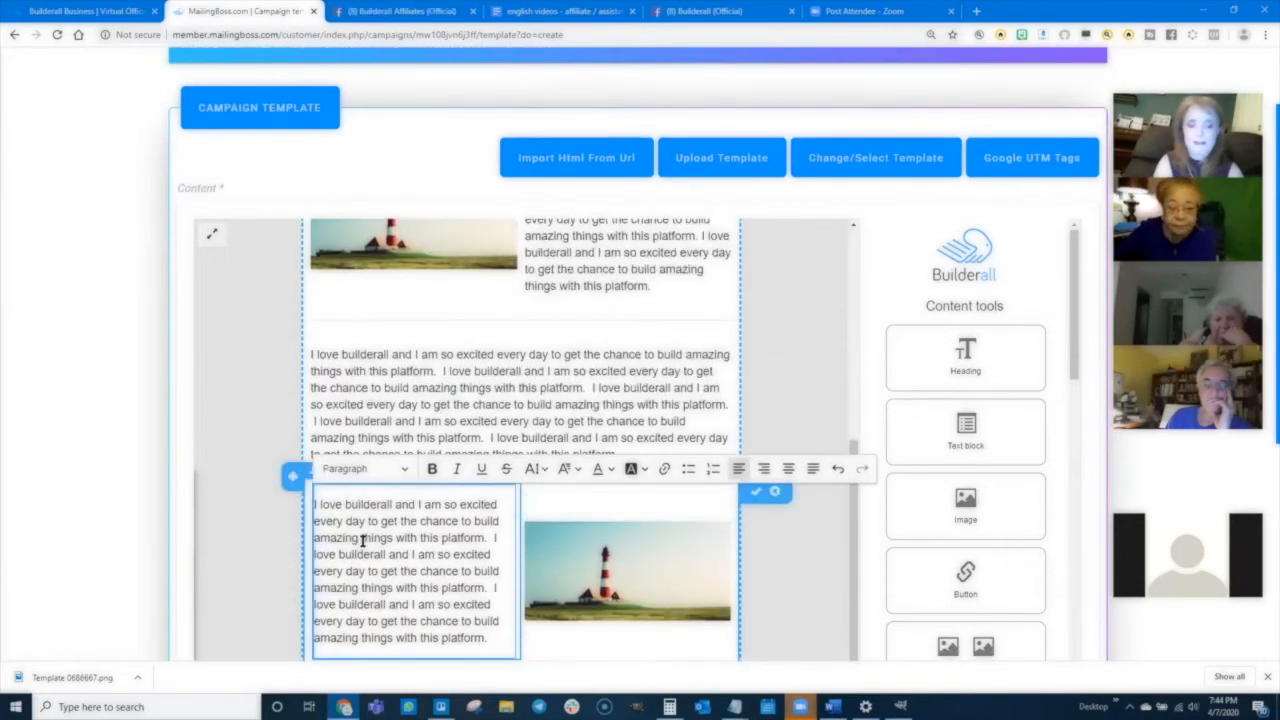
- Save the edited campaign template content
scroll(455, 443, down, 3)
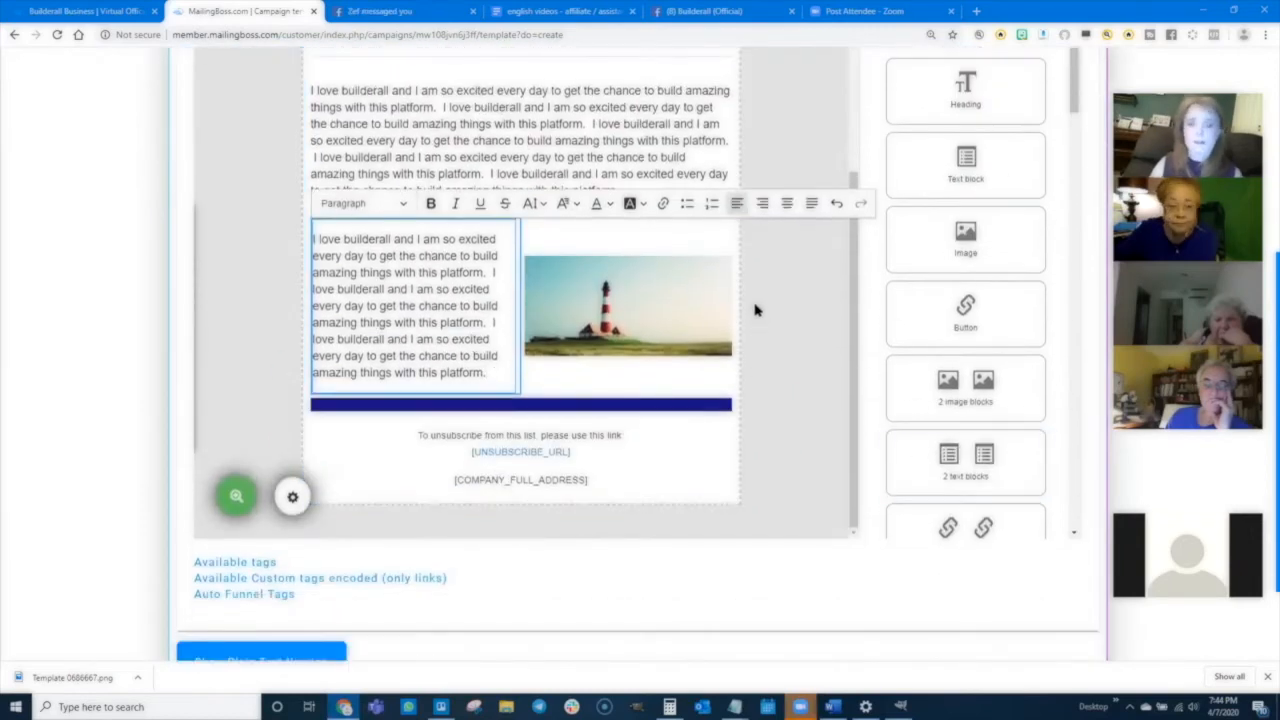
scroll(623, 374, up, 3)
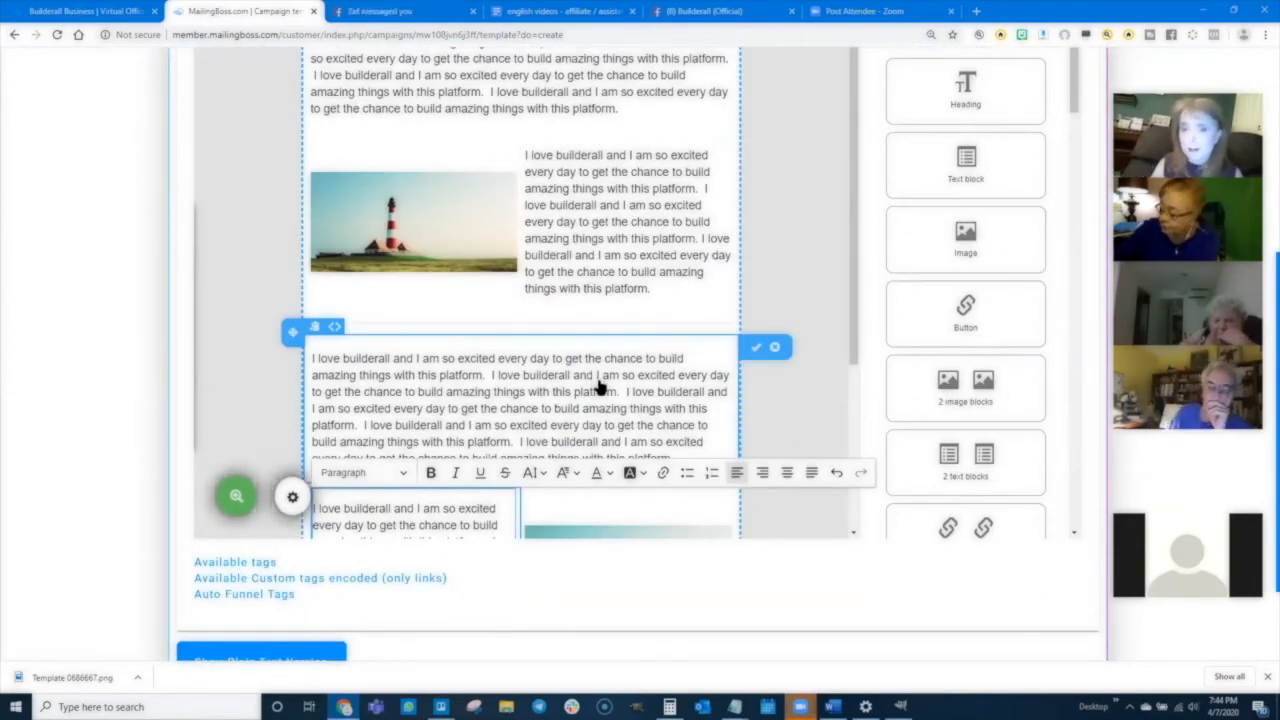
scroll(645, 355, up, 1)
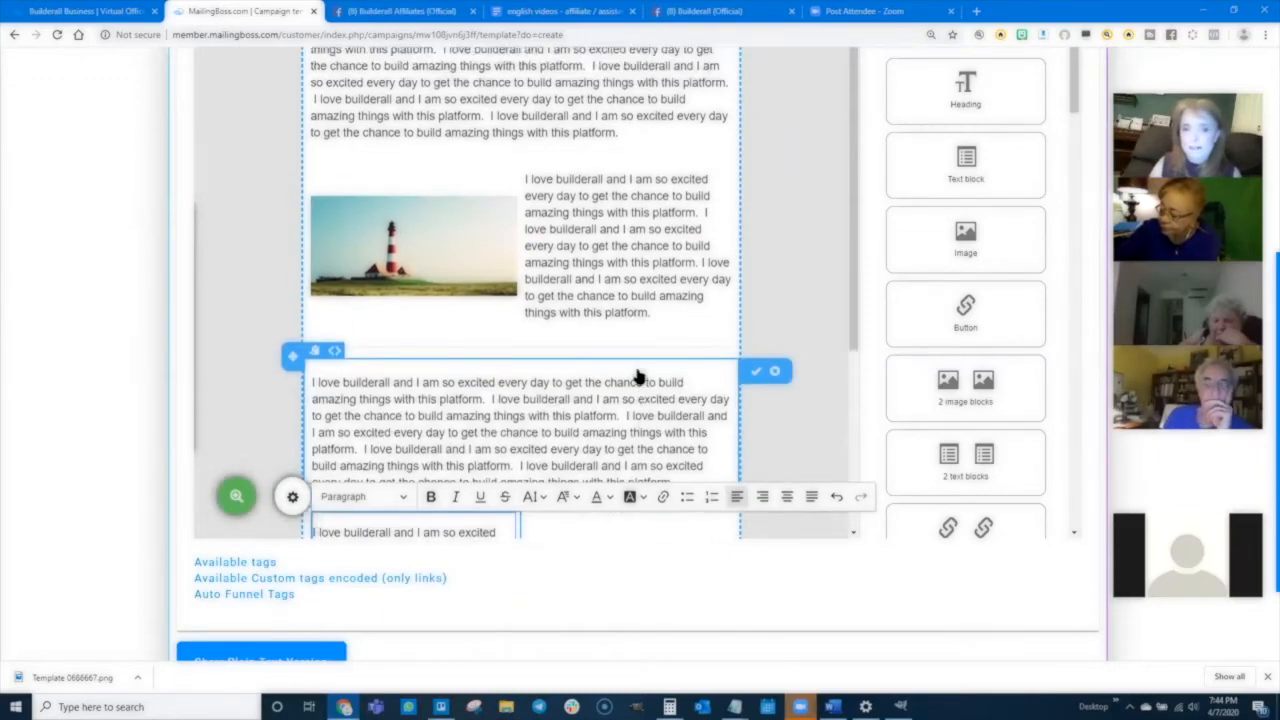
scroll(638, 374, up, 5)
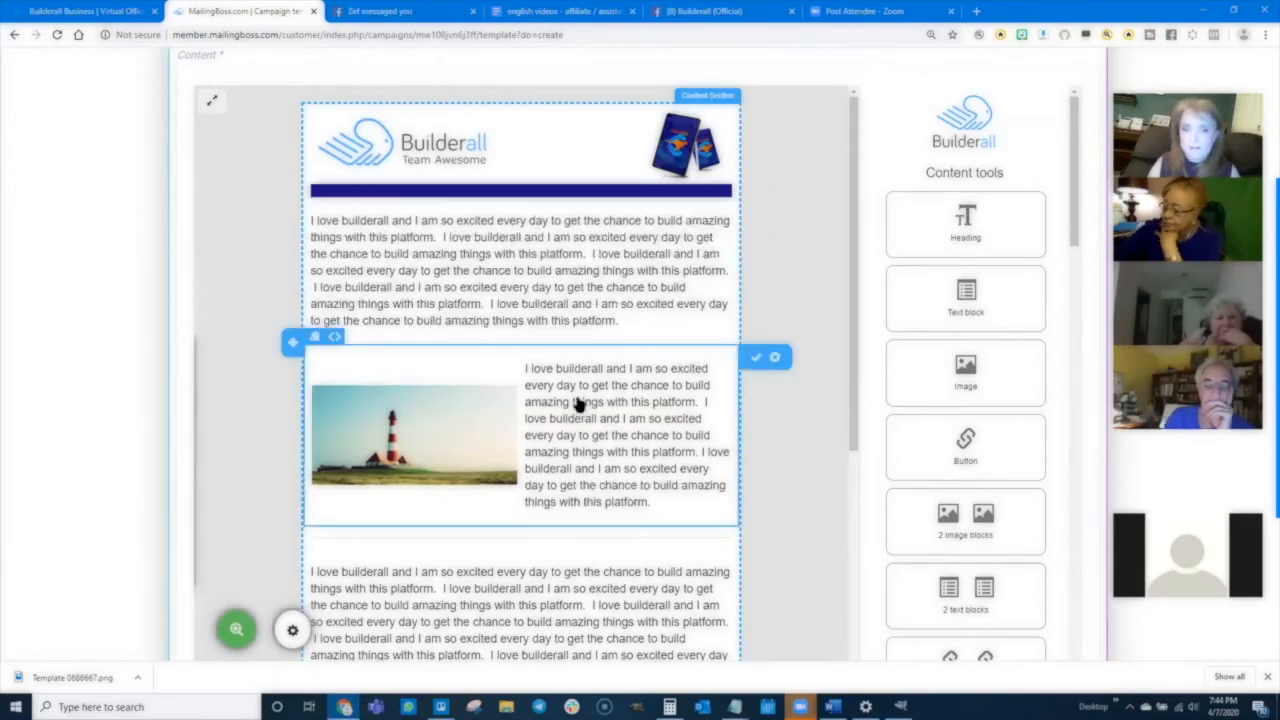
scroll(577, 403, down, 10)
scroll(94, 400, down, 5)
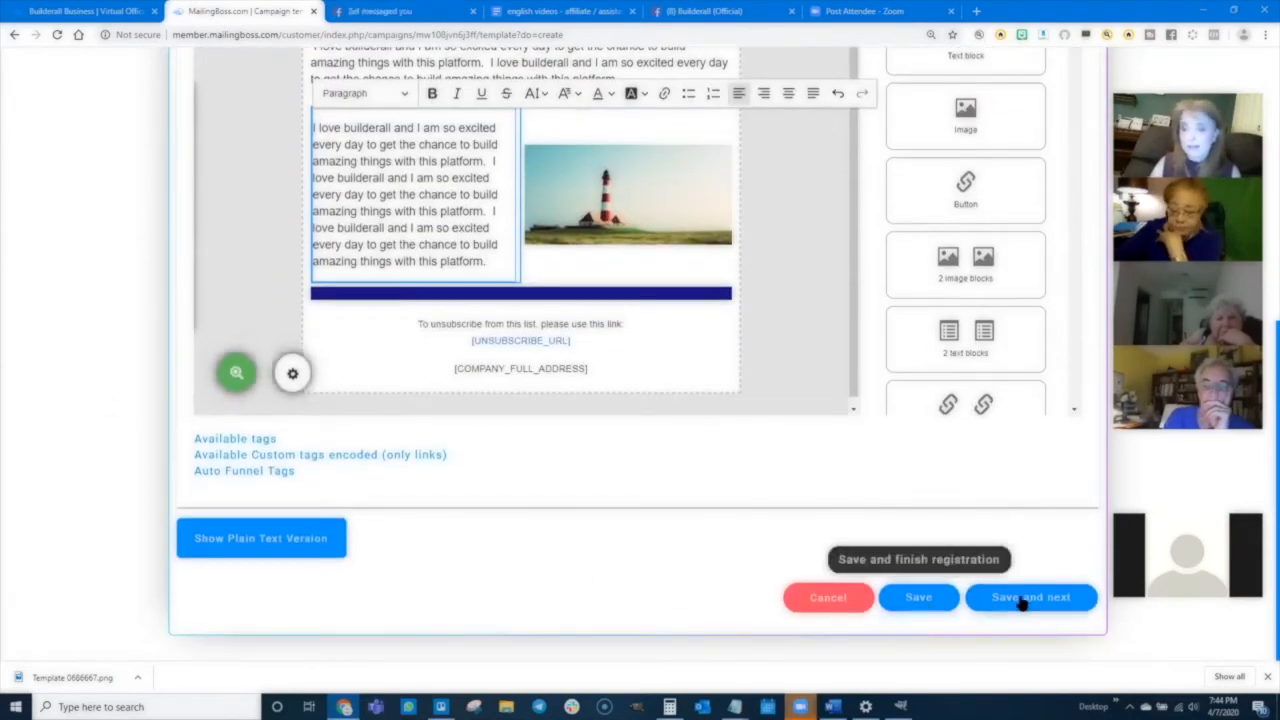
click(919, 601)
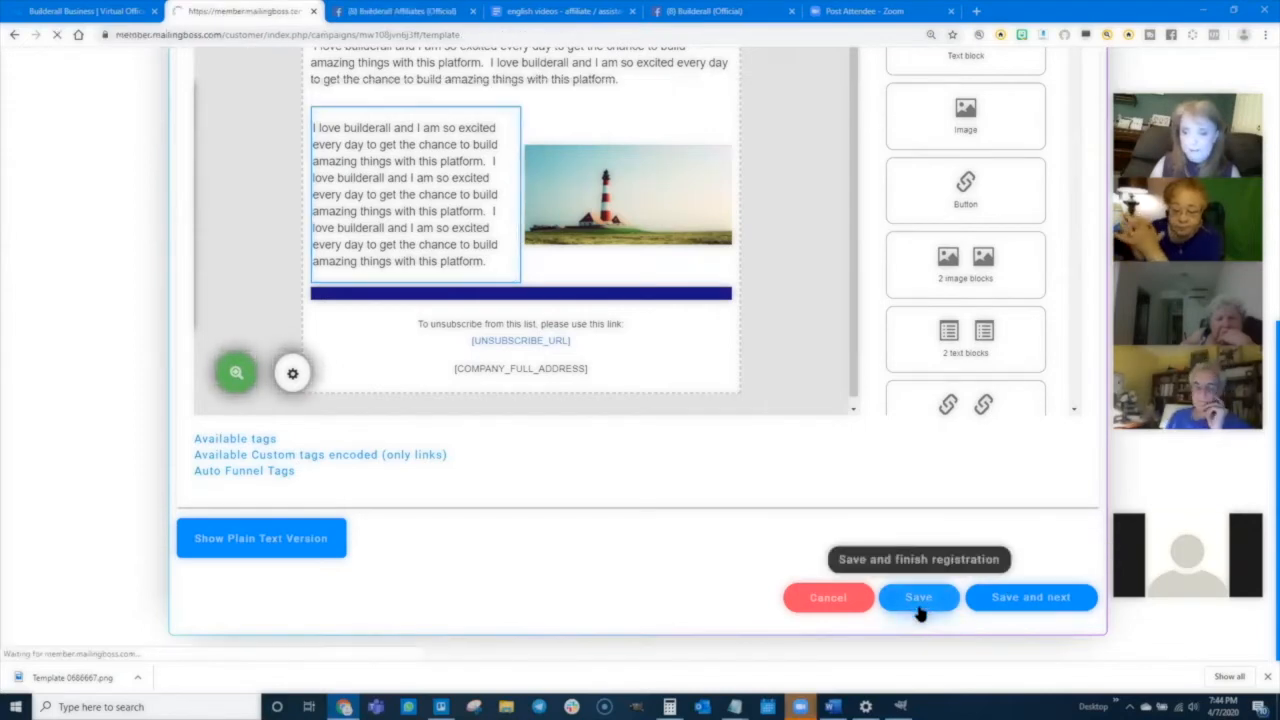
- Show the plain text version of the email and read through it
scroll(57, 463, down, 4)
scroll(60, 459, down, 2)
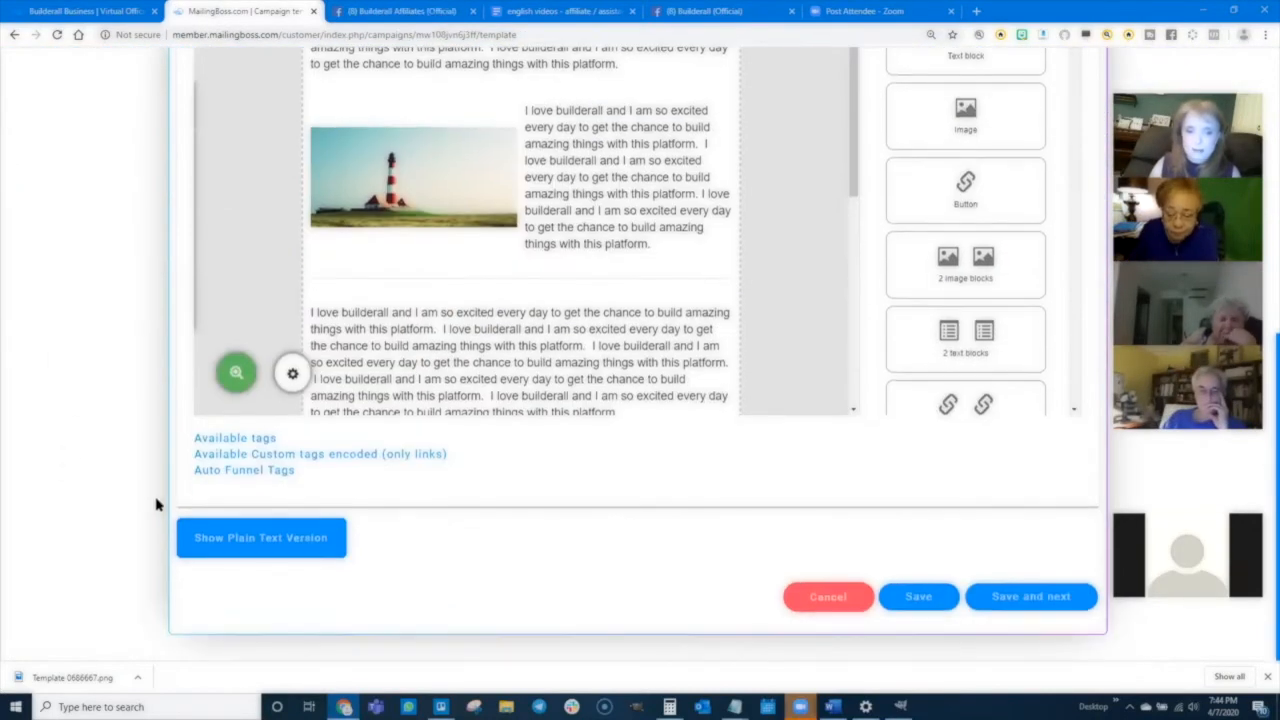
click(281, 545)
scroll(95, 520, down, 4)
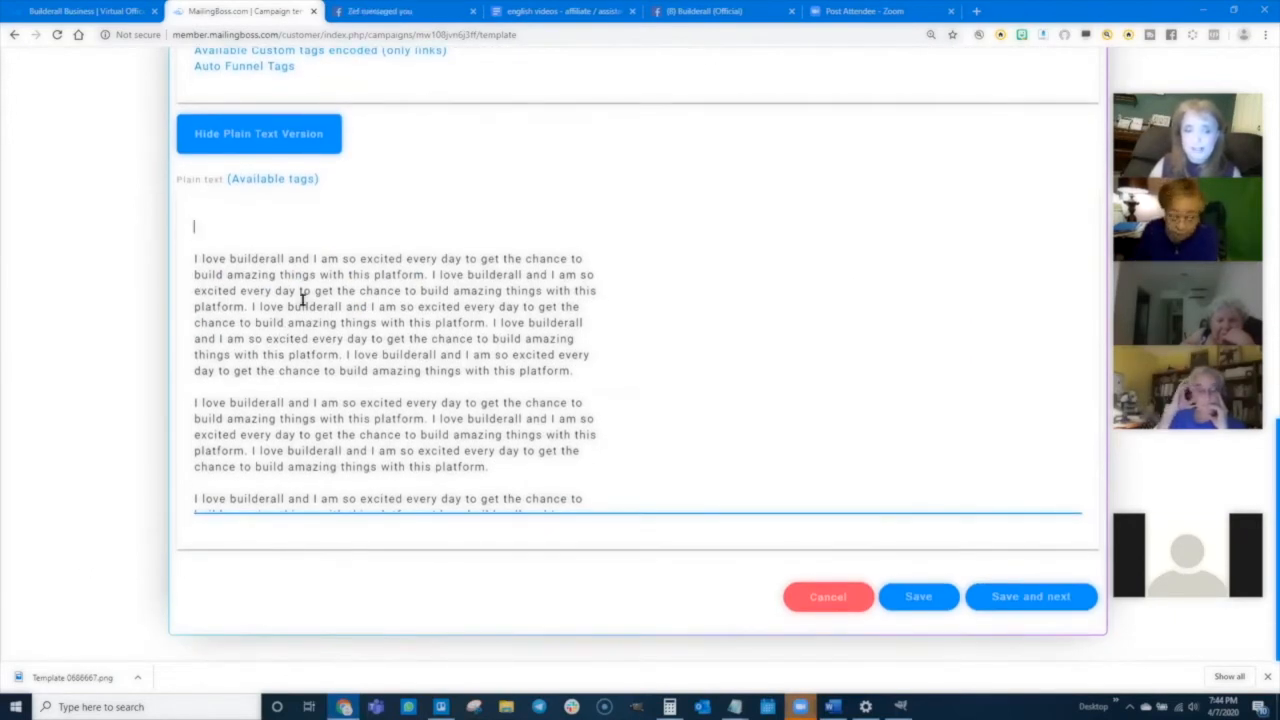
scroll(303, 300, down, 5)
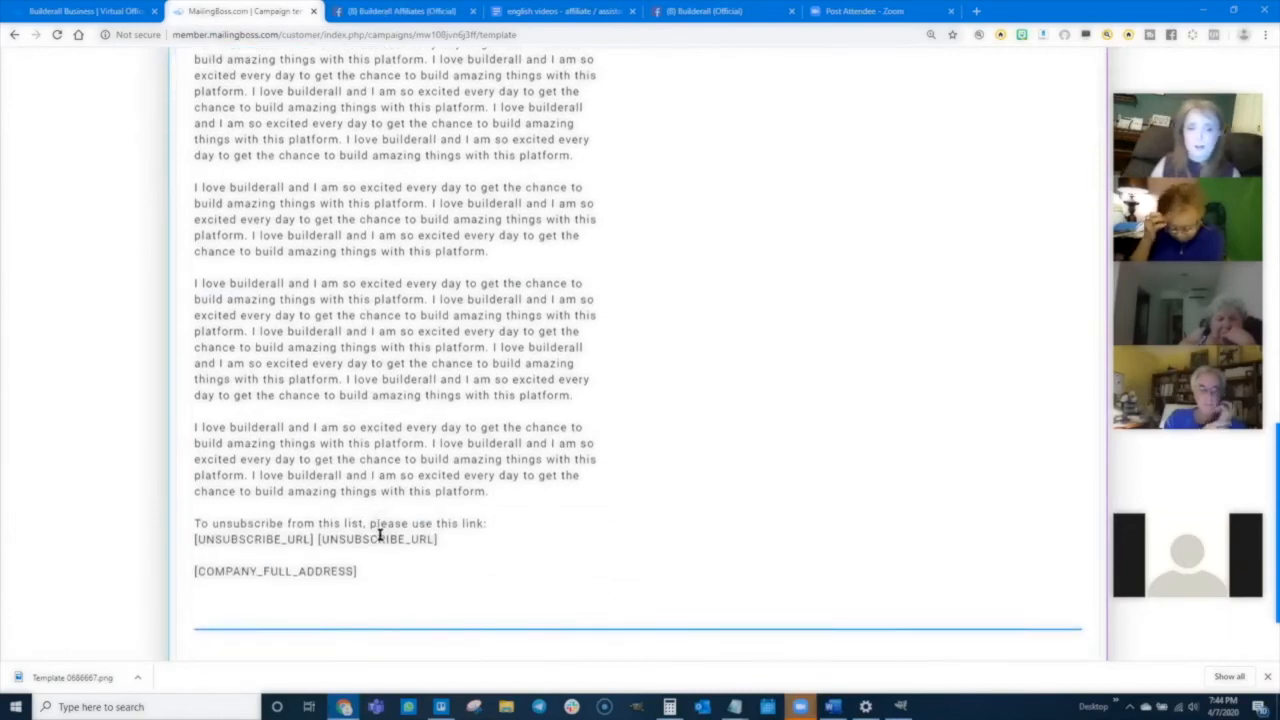
scroll(365, 395, up, 2)
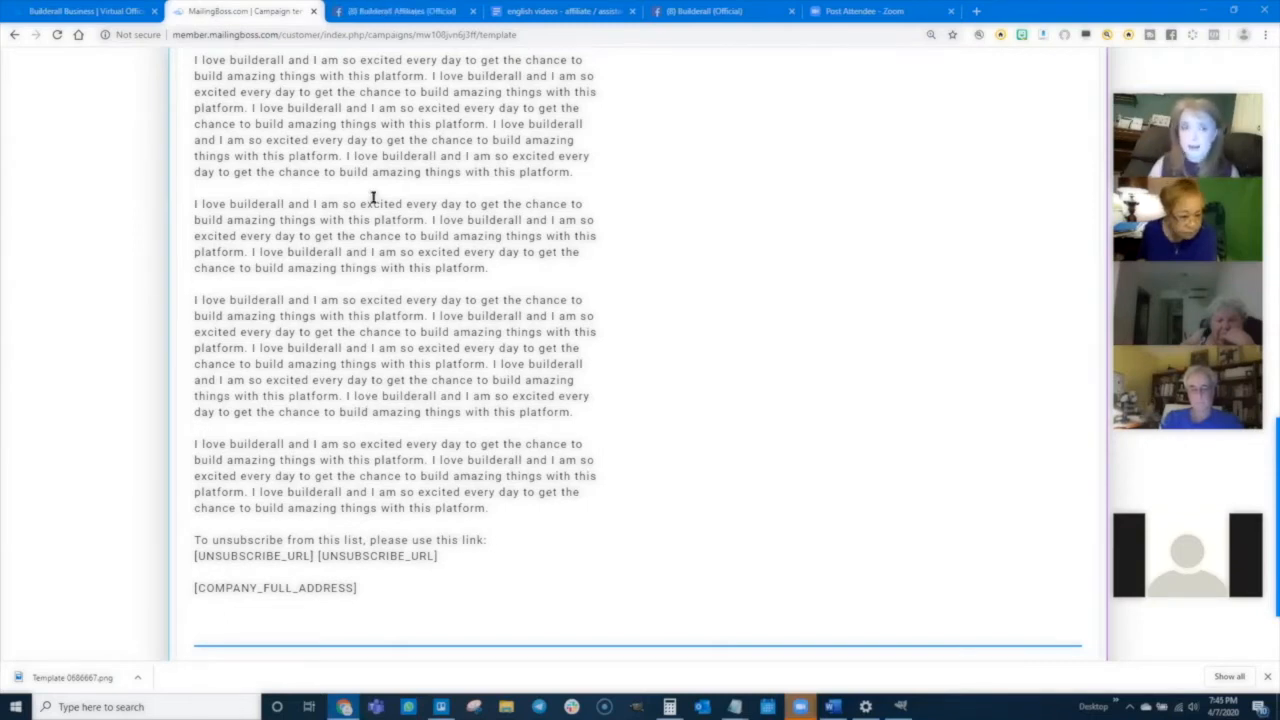
scroll(290, 225, up, 2)
scroll(276, 451, down, 5)
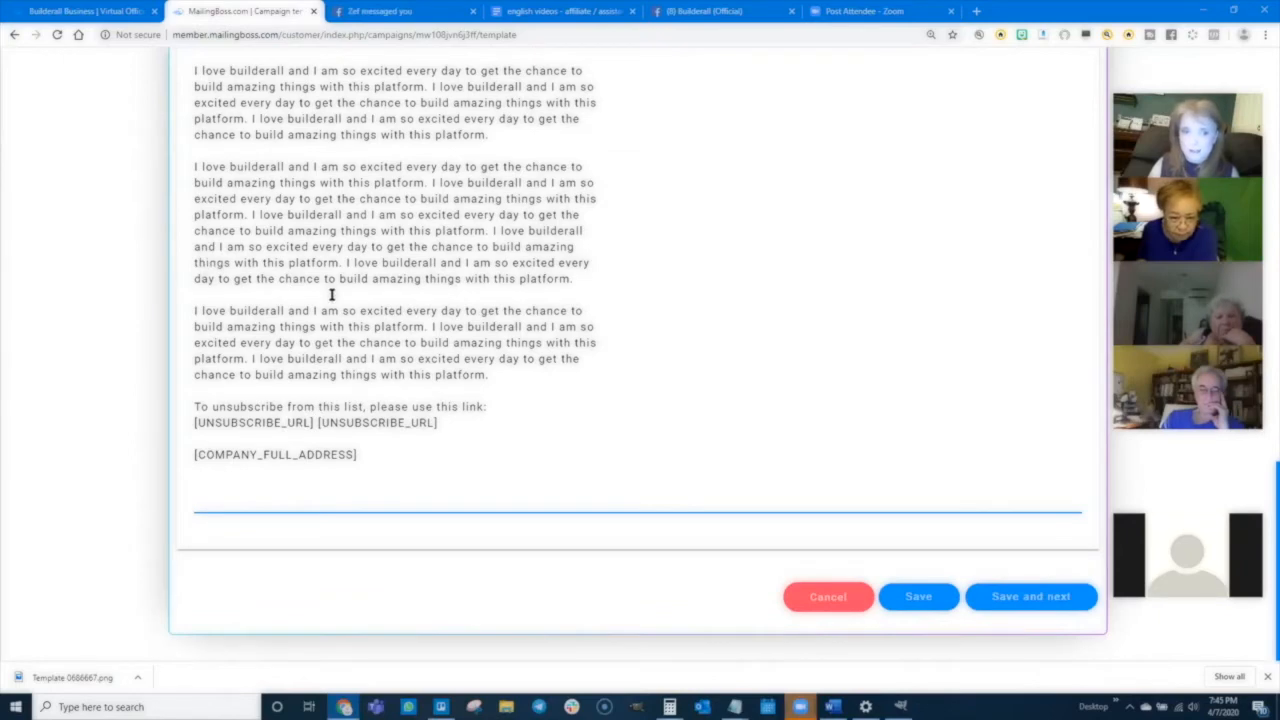
scroll(332, 294, up, 10)
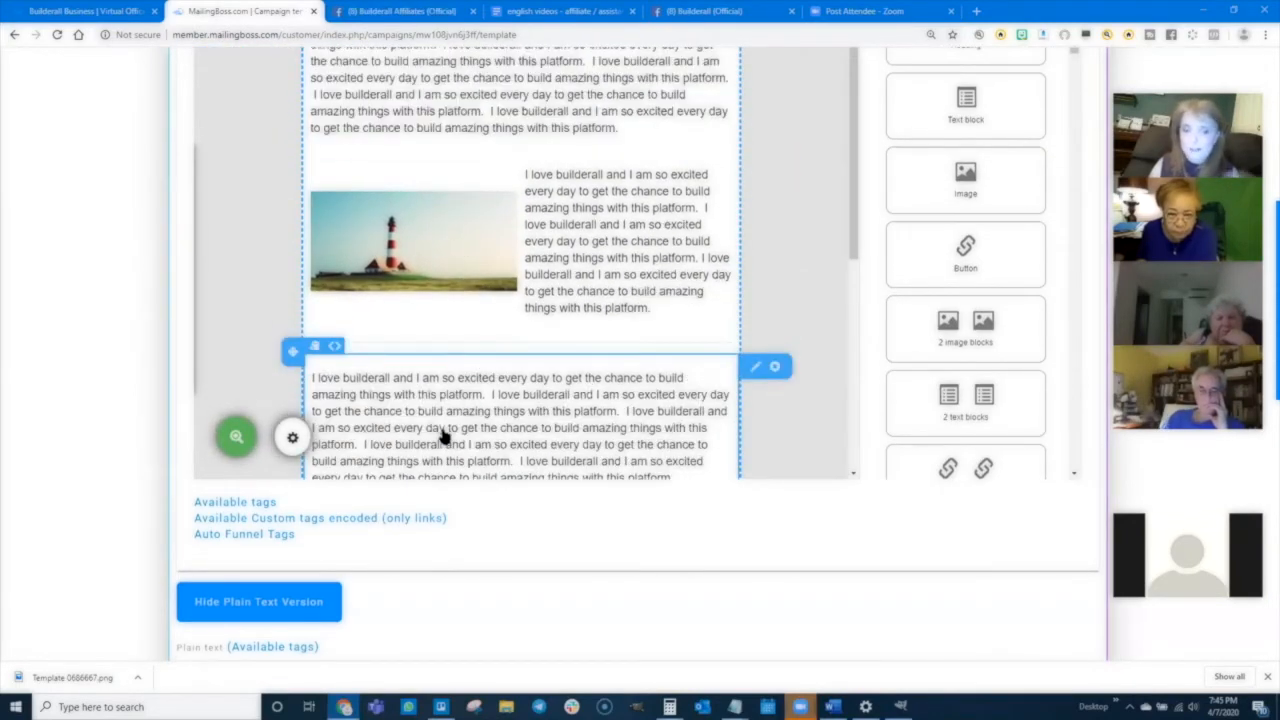
- Hide the plain text version and save the template, continuing to the campaign setup
scroll(67, 509, down, 2)
scroll(67, 509, down, 2)
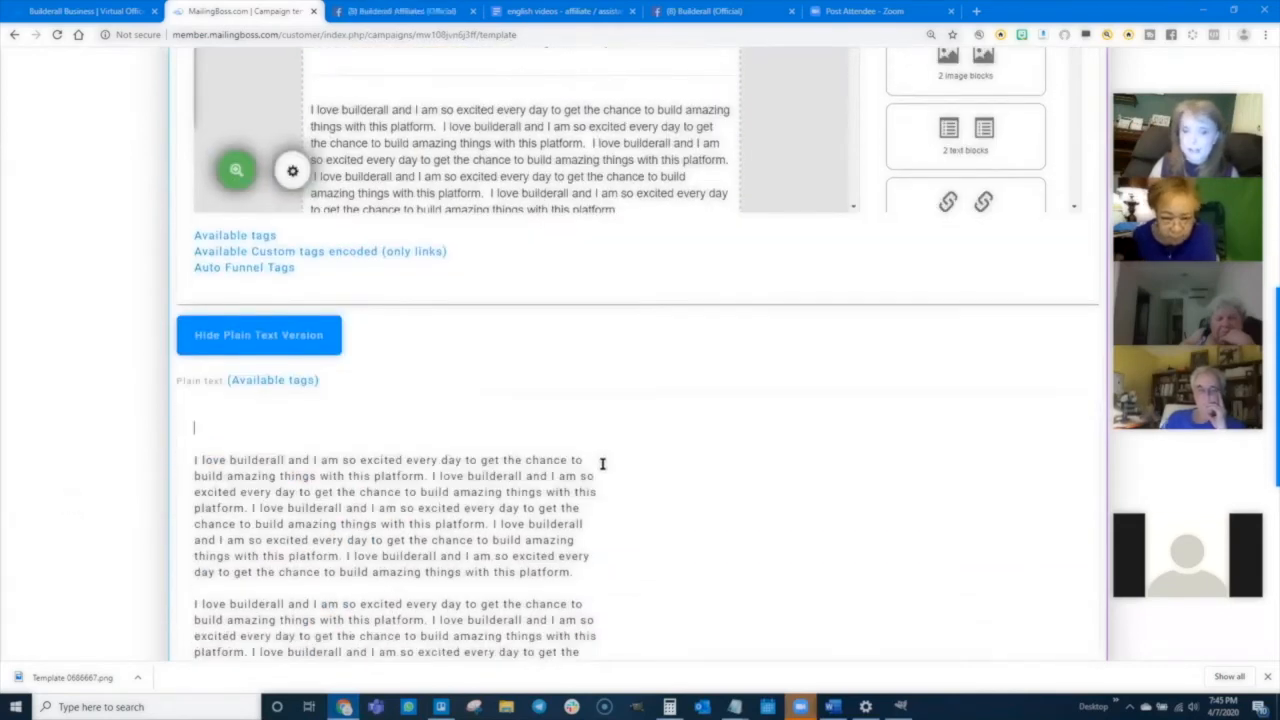
click(262, 340)
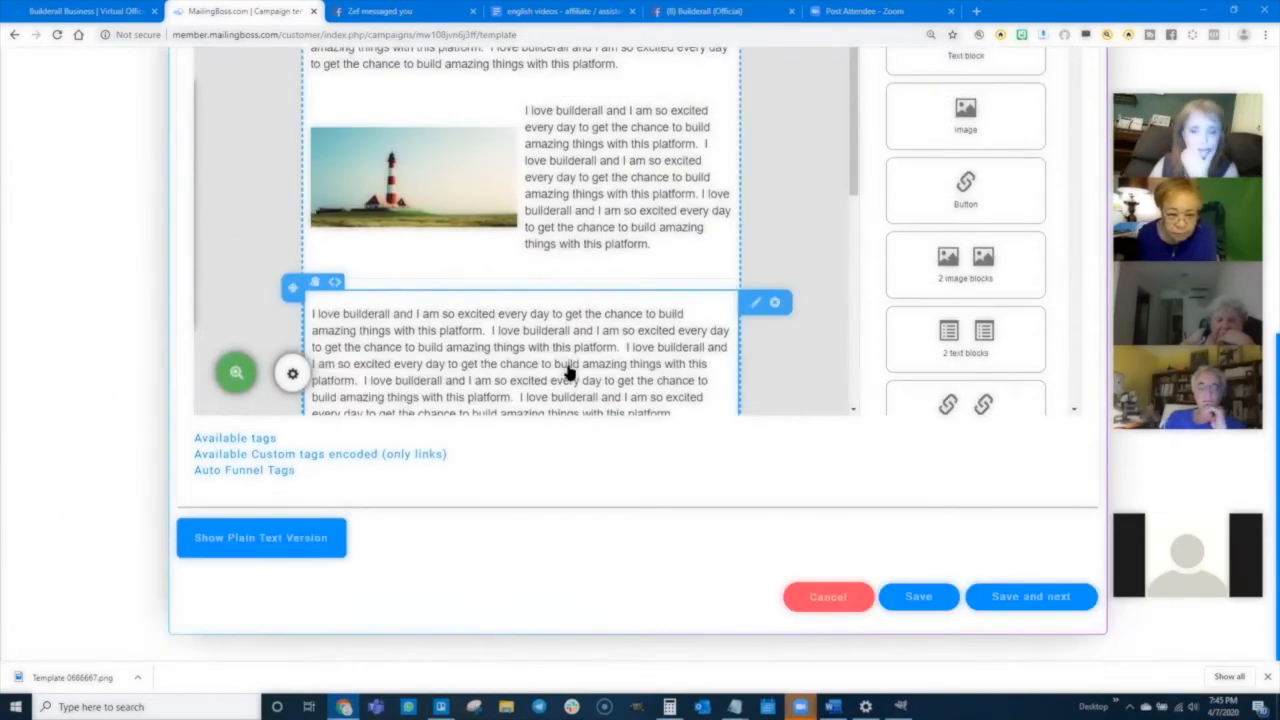
click(1033, 600)
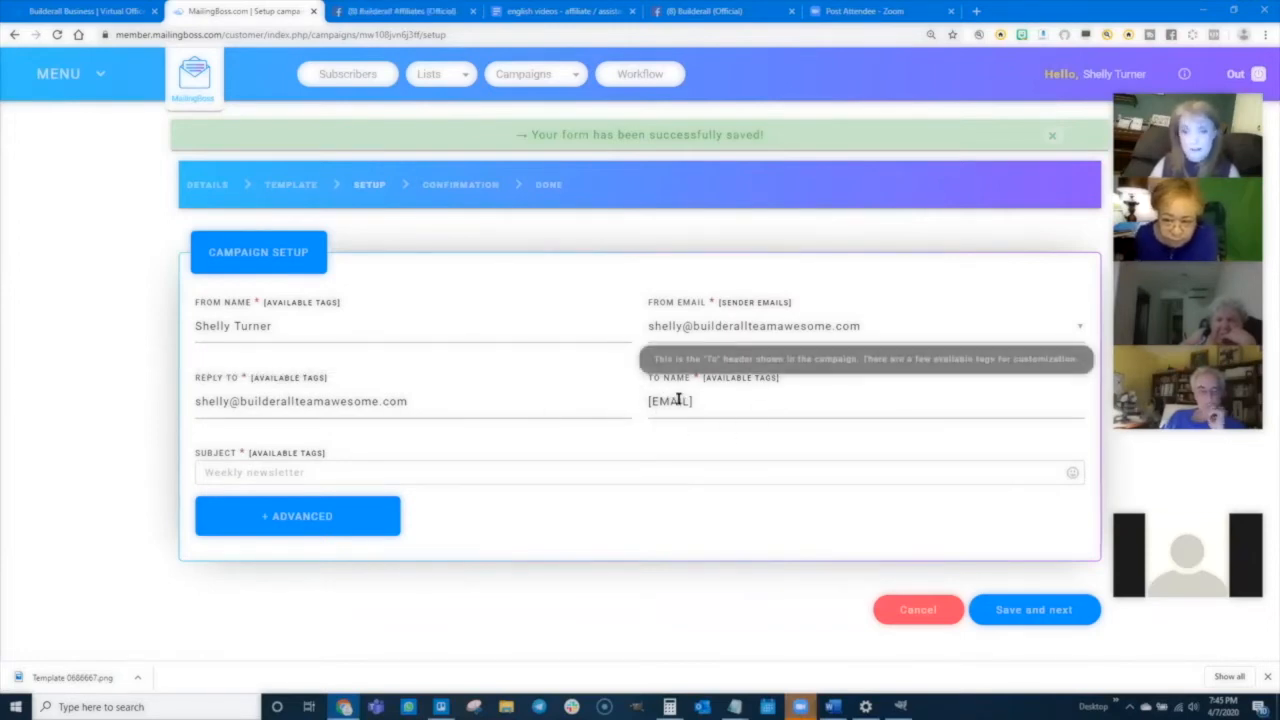
- Enter the subject line as the sender's first name followed by 's Subject and save the setup
click(215, 472)
text(Shelly's Subjec)
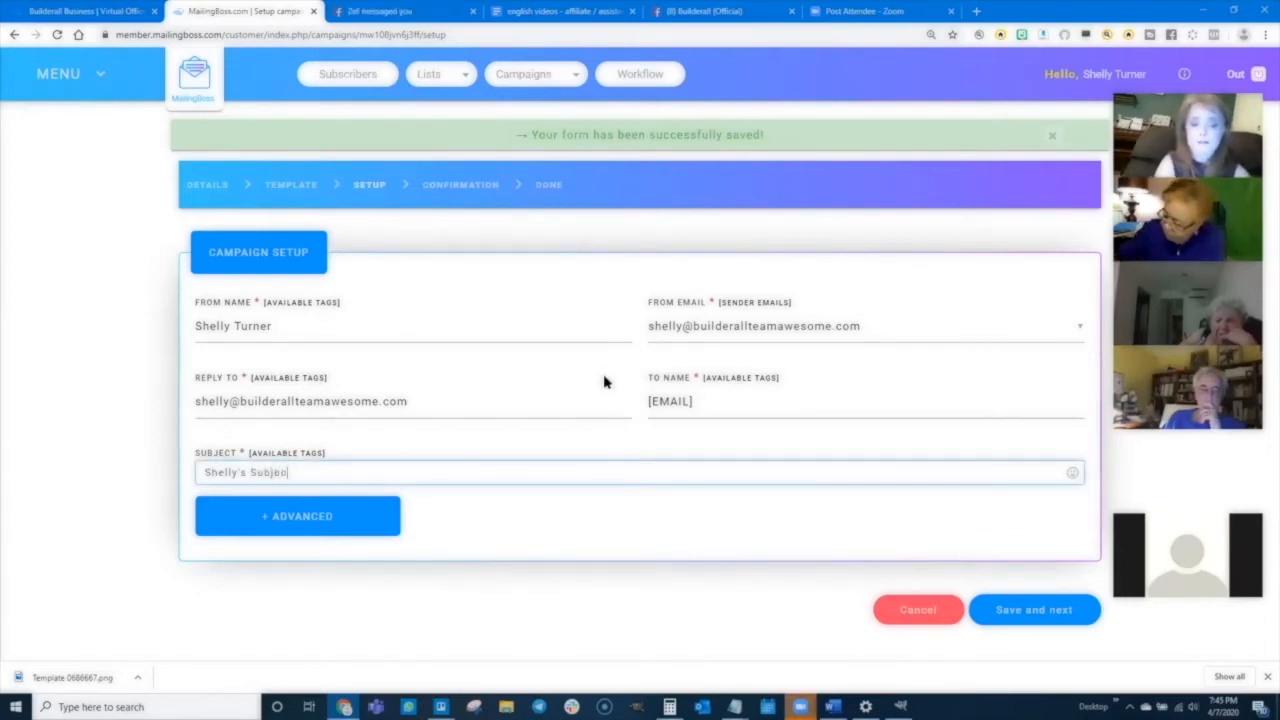
text(t)
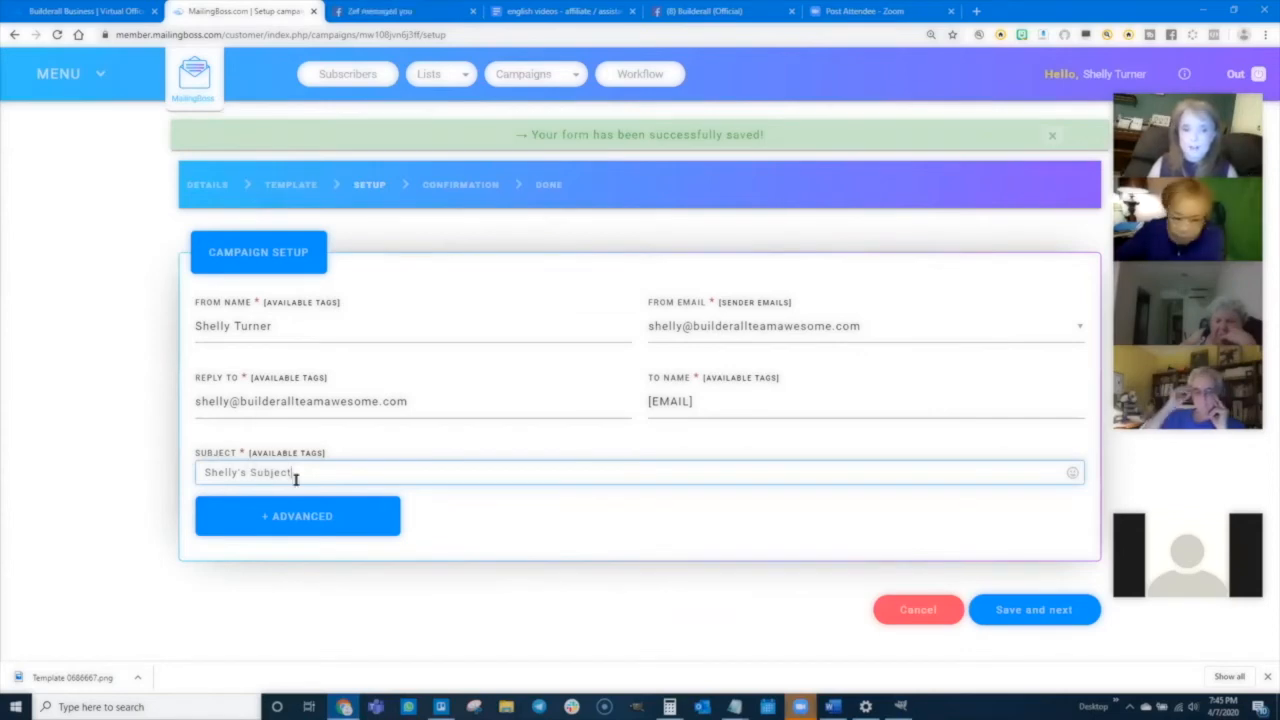
click(1005, 609)
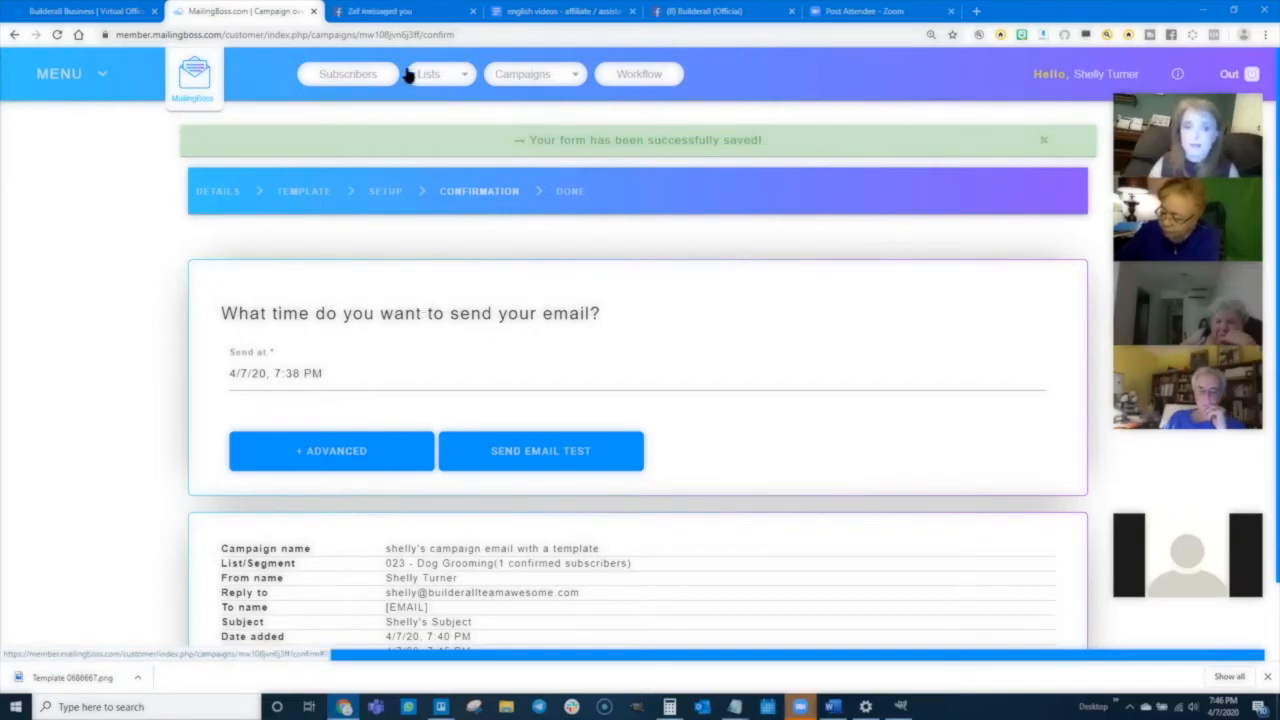
- Schedule the email to send on 4/10/20 at 2:00 PM, then save and activate the campaign
click(281, 371)
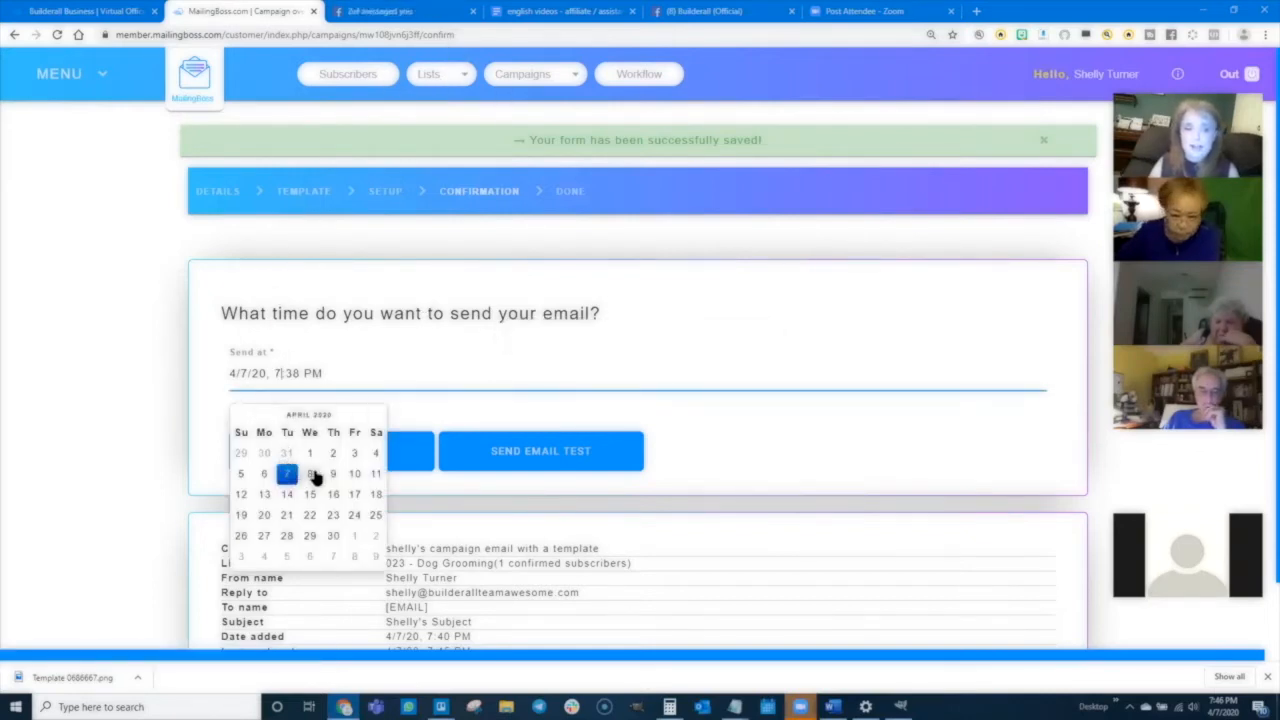
click(347, 476)
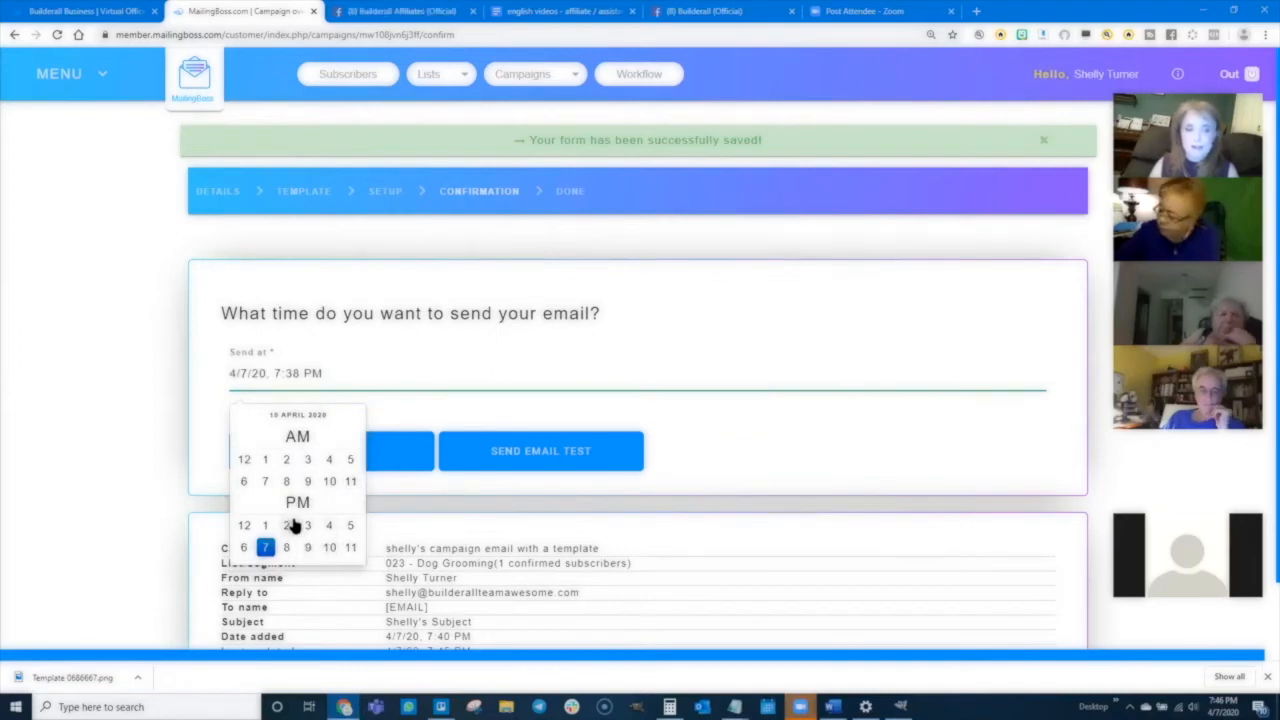
click(287, 526)
click(247, 459)
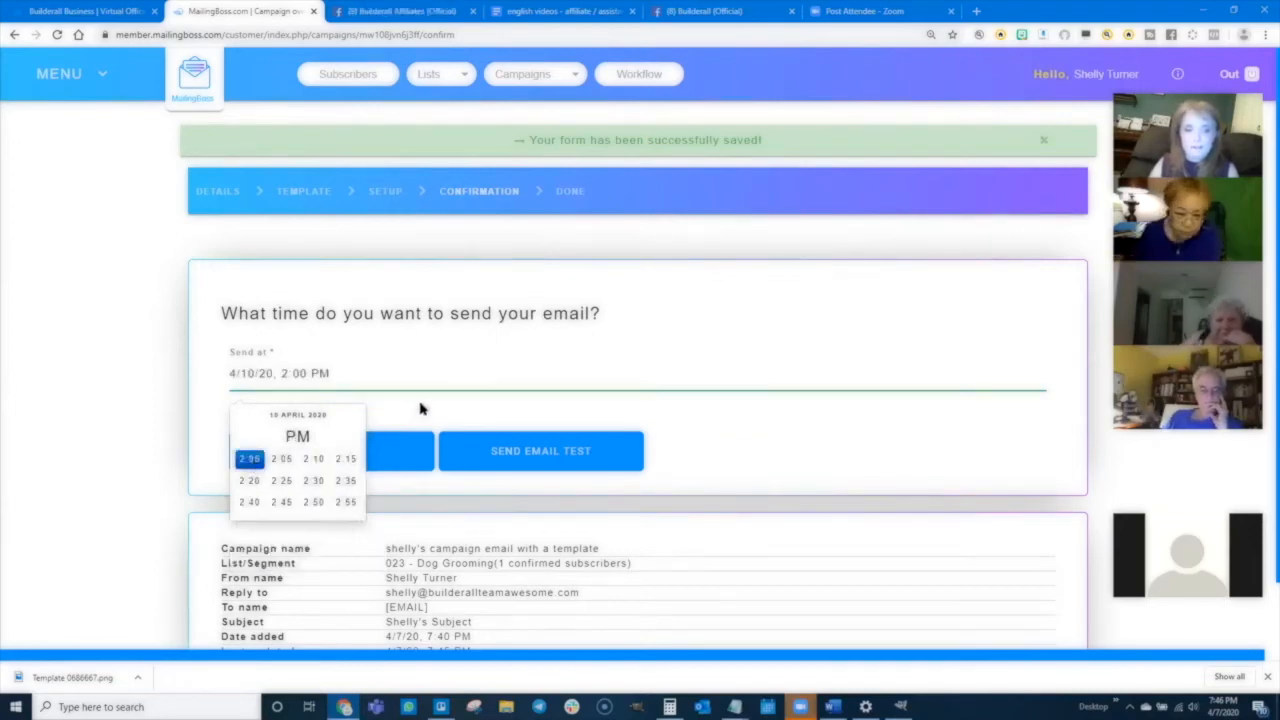
click(428, 412)
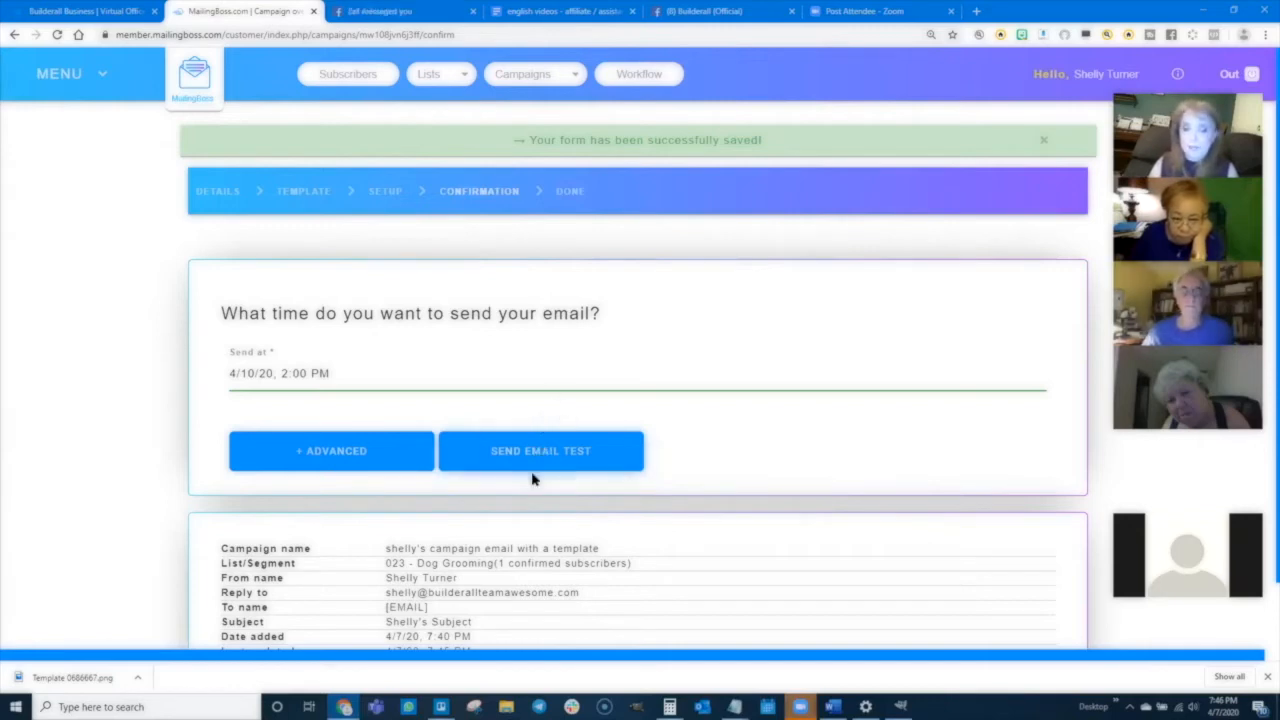
scroll(528, 515, down, 2)
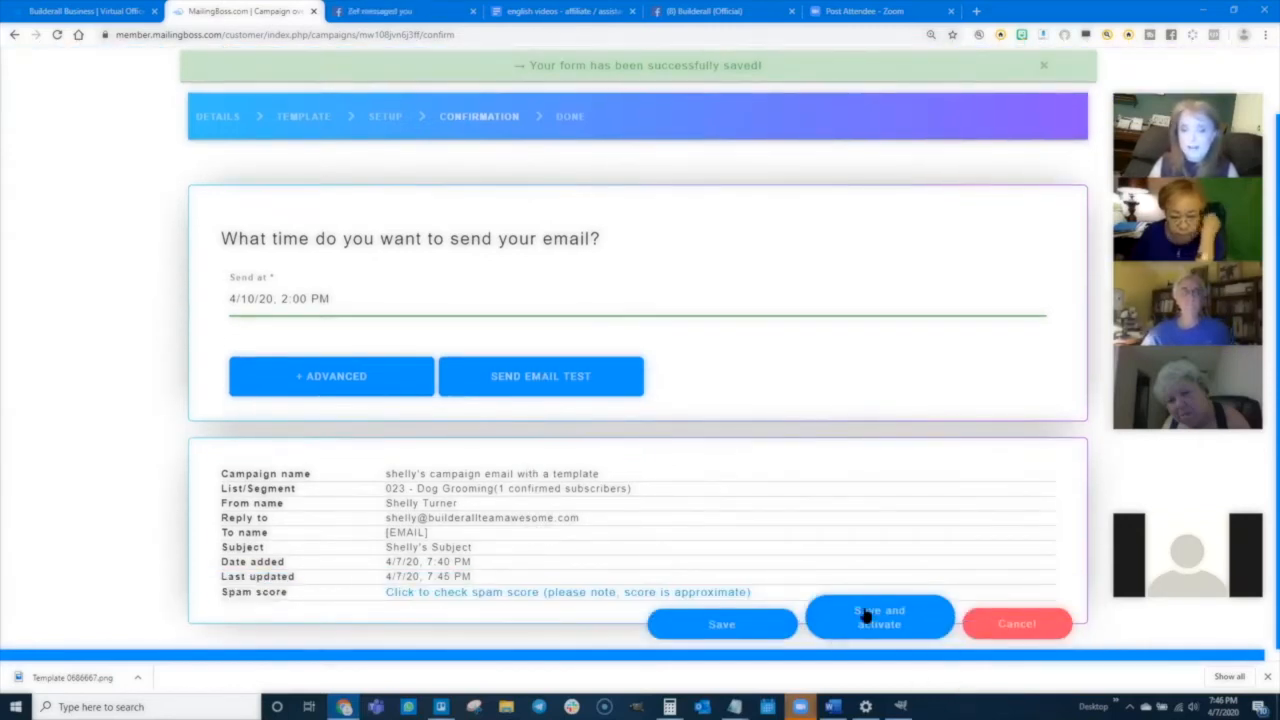
click(886, 621)
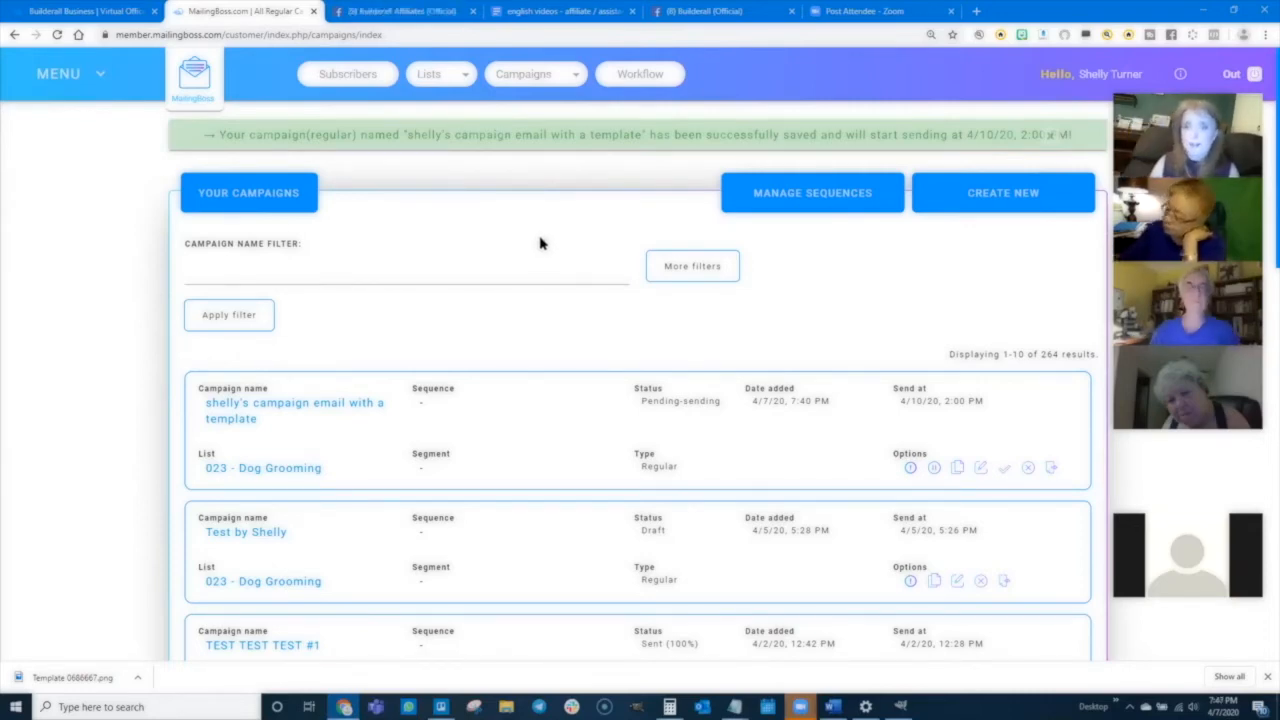
- Open the workflow builder and name the new workflow with the sender's first name followed by 's New Workflow
click(645, 77)
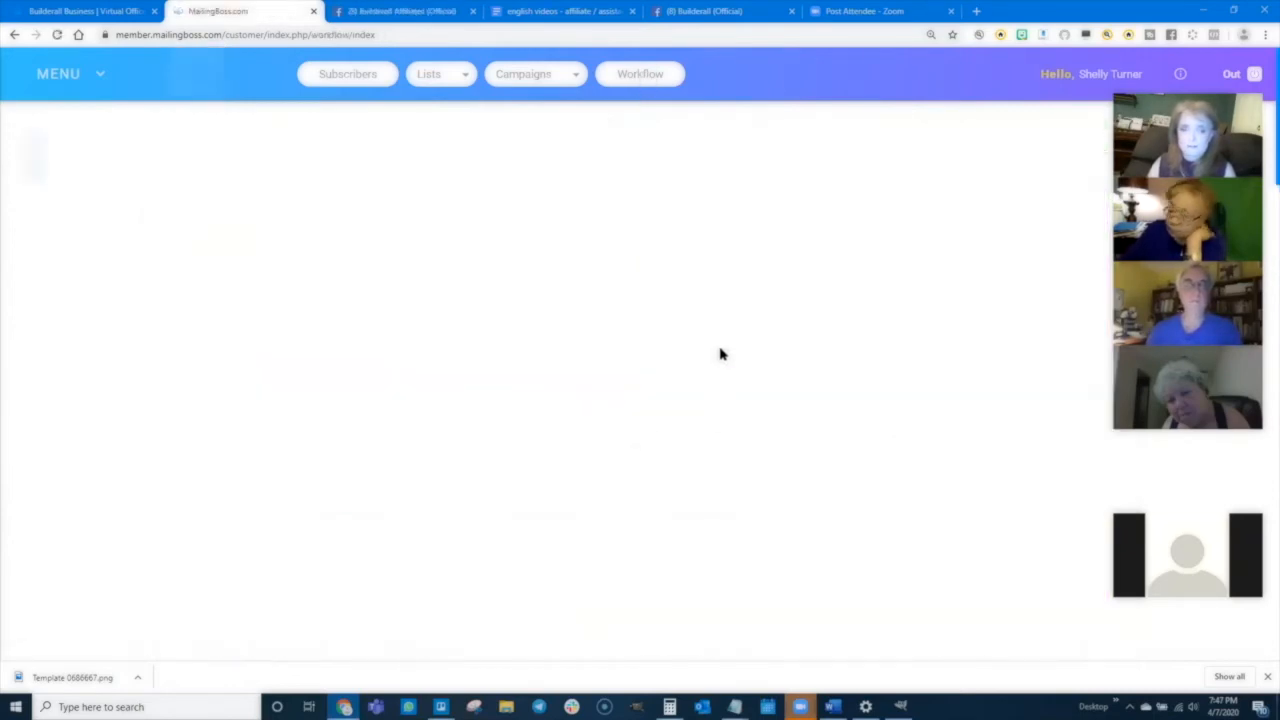
click(175, 168)
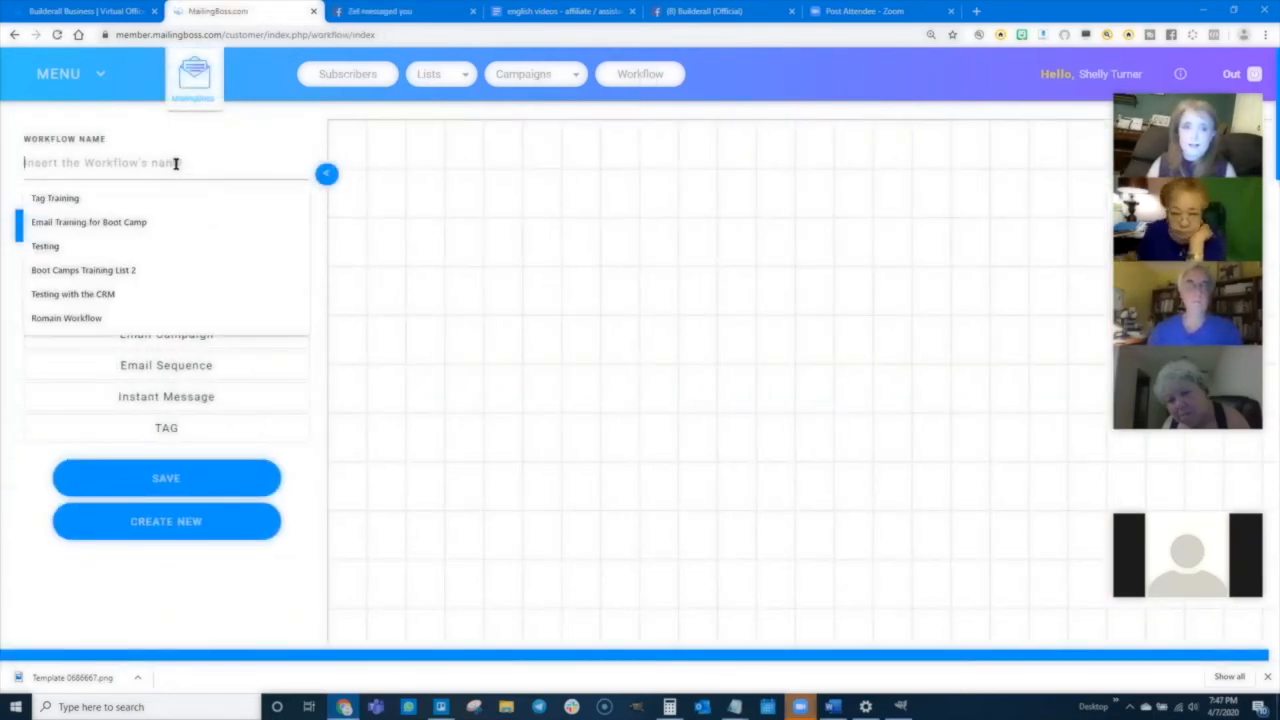
text(Shelly')
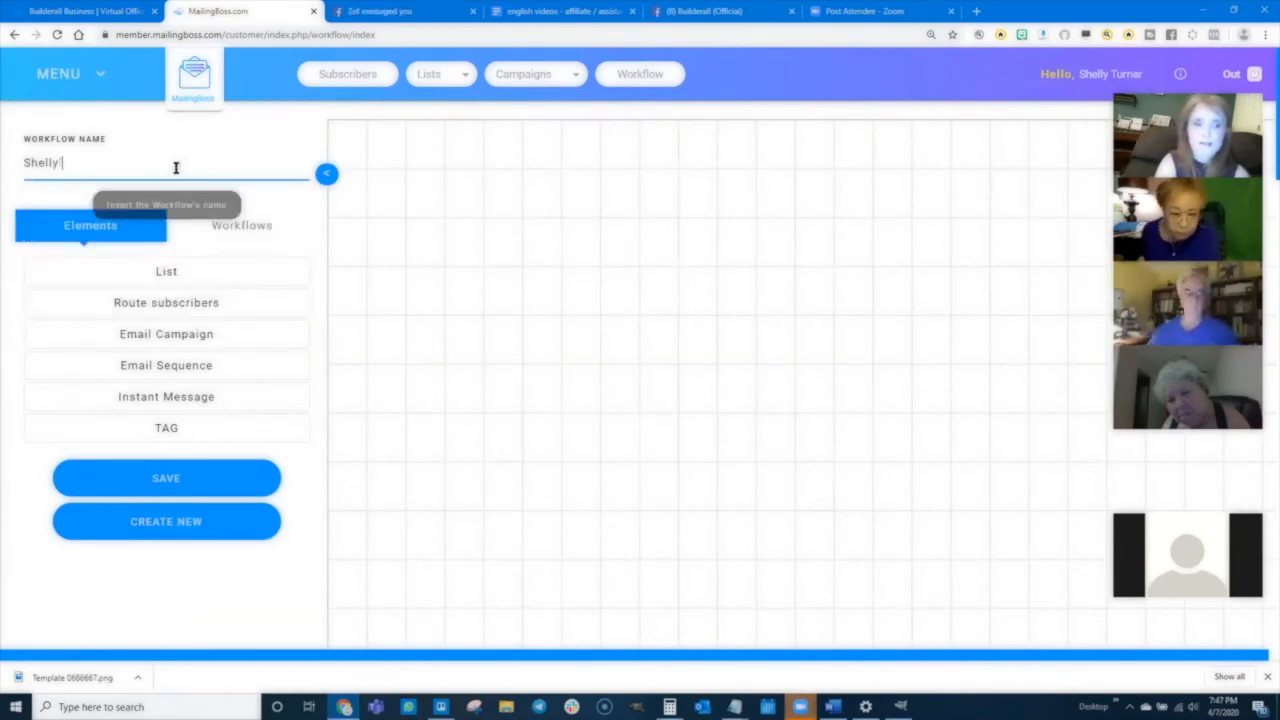
text(s New Workflow)
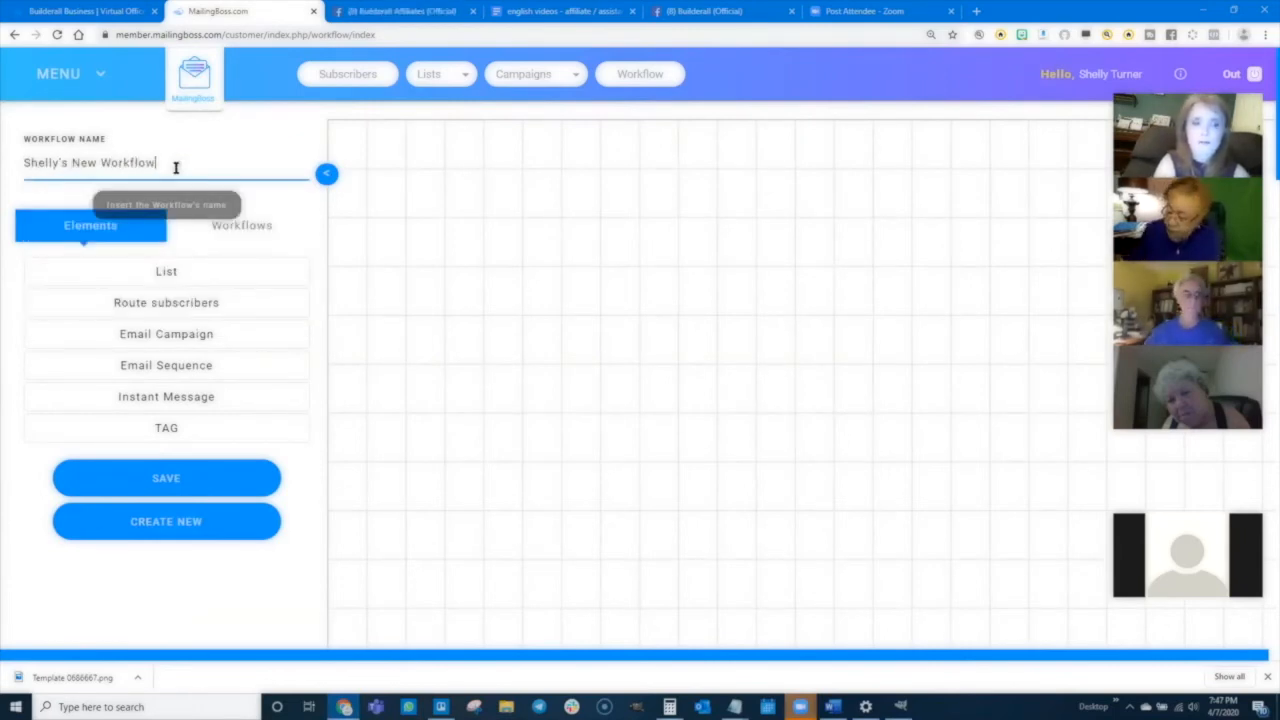
- Place a List element on the workflow canvas and set it to the 023 - Dog Grooming list
click(165, 273)
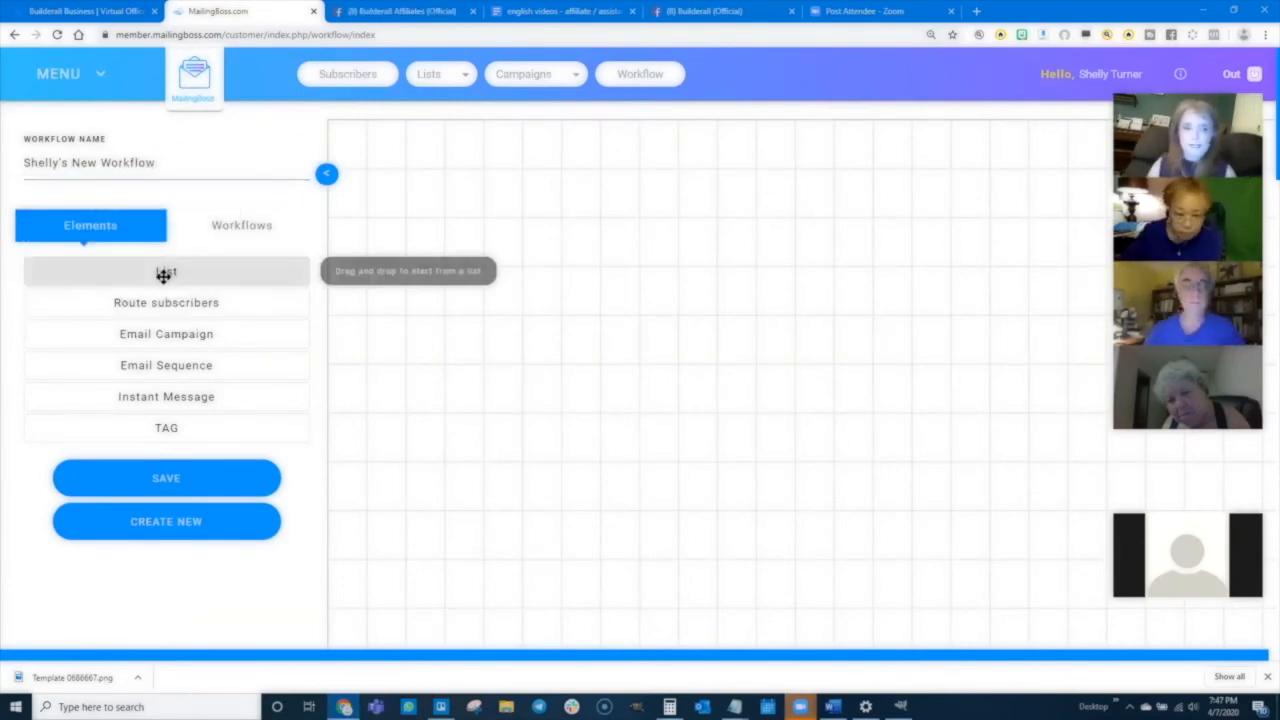
drag(181, 272, 560, 228)
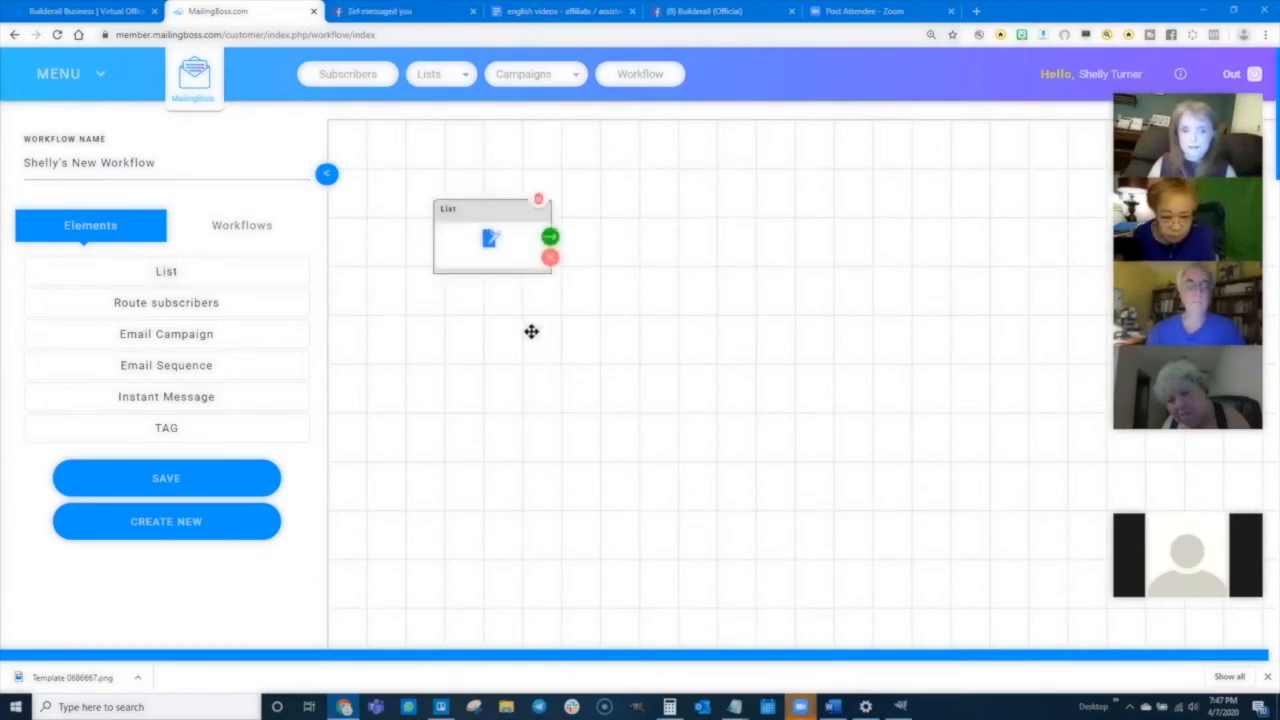
click(489, 241)
click(429, 194)
click(417, 378)
click(648, 408)
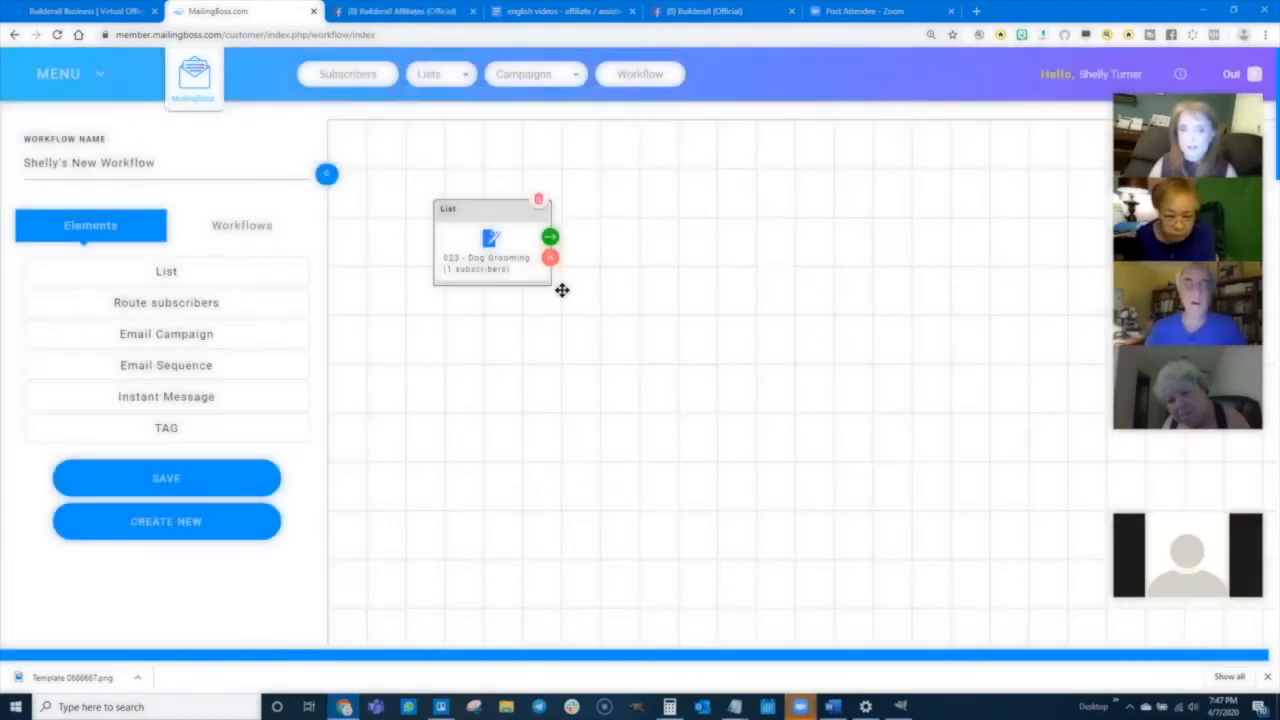
- Connect an Email Sequence action to the list and create a sequence named with the sender's first name plus 's New Email Sequence, with 2 messages
click(550, 237)
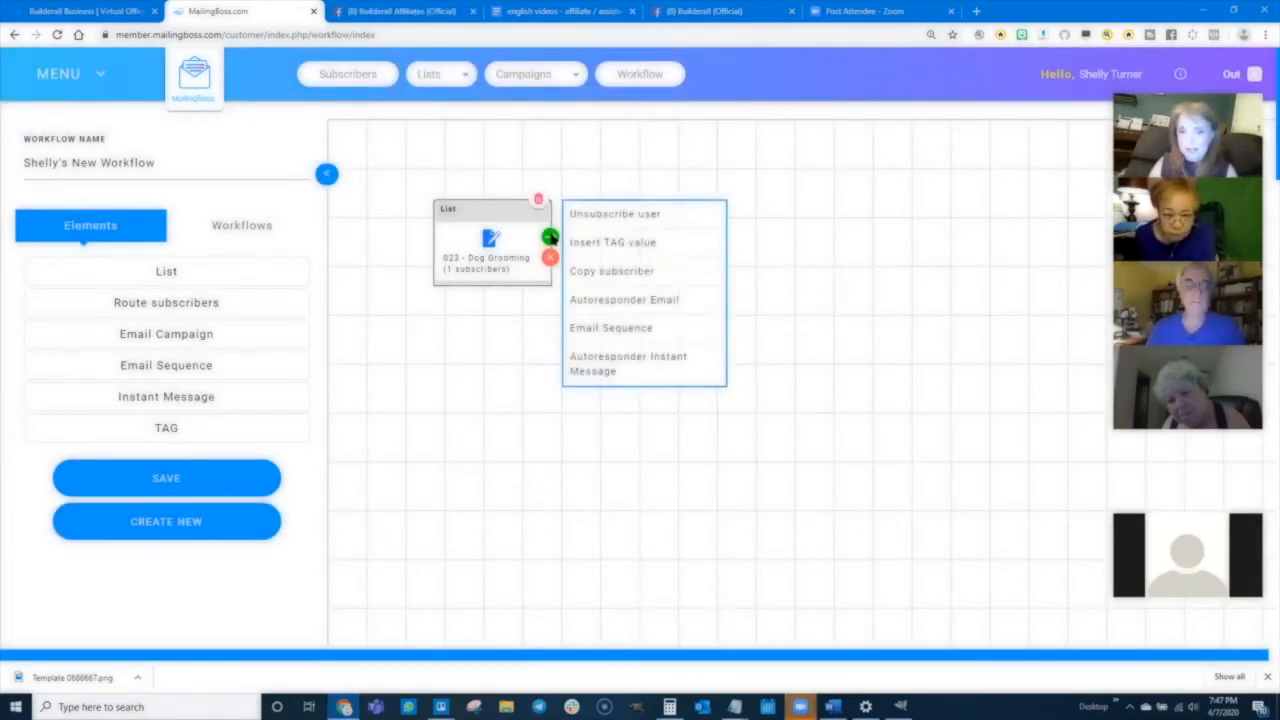
click(615, 328)
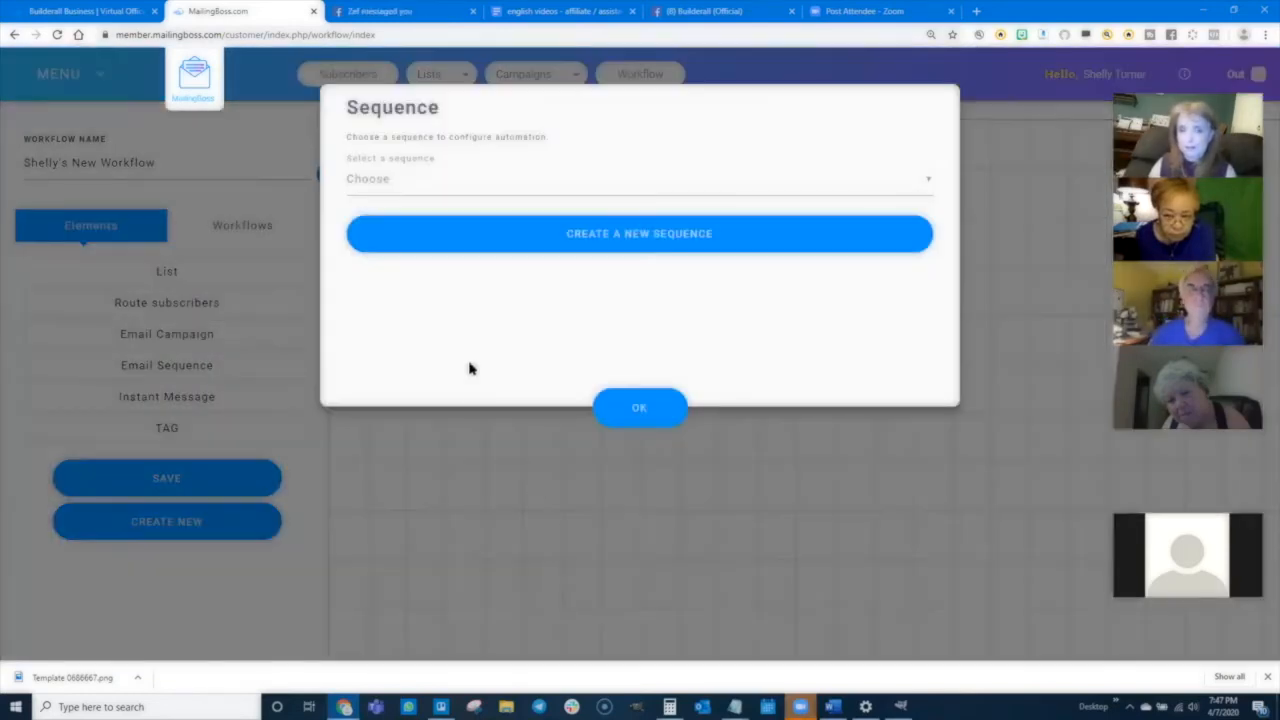
click(627, 238)
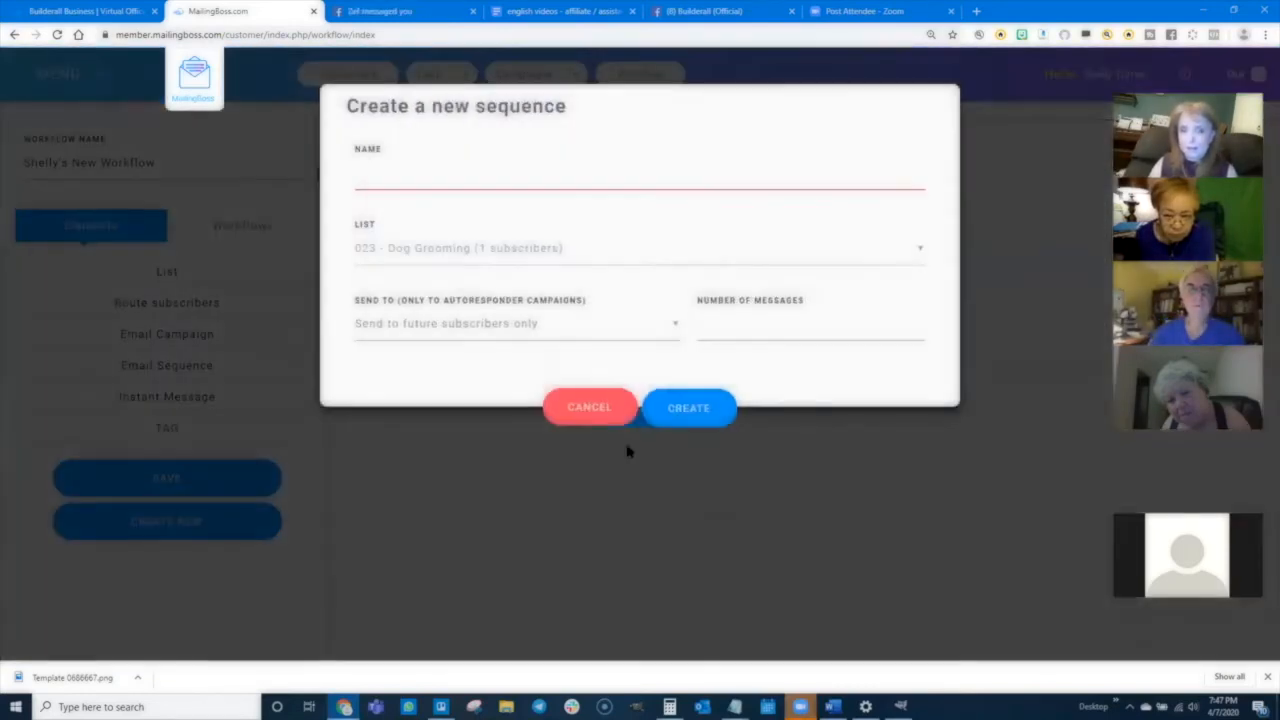
click(397, 184)
text(Shelly's New)
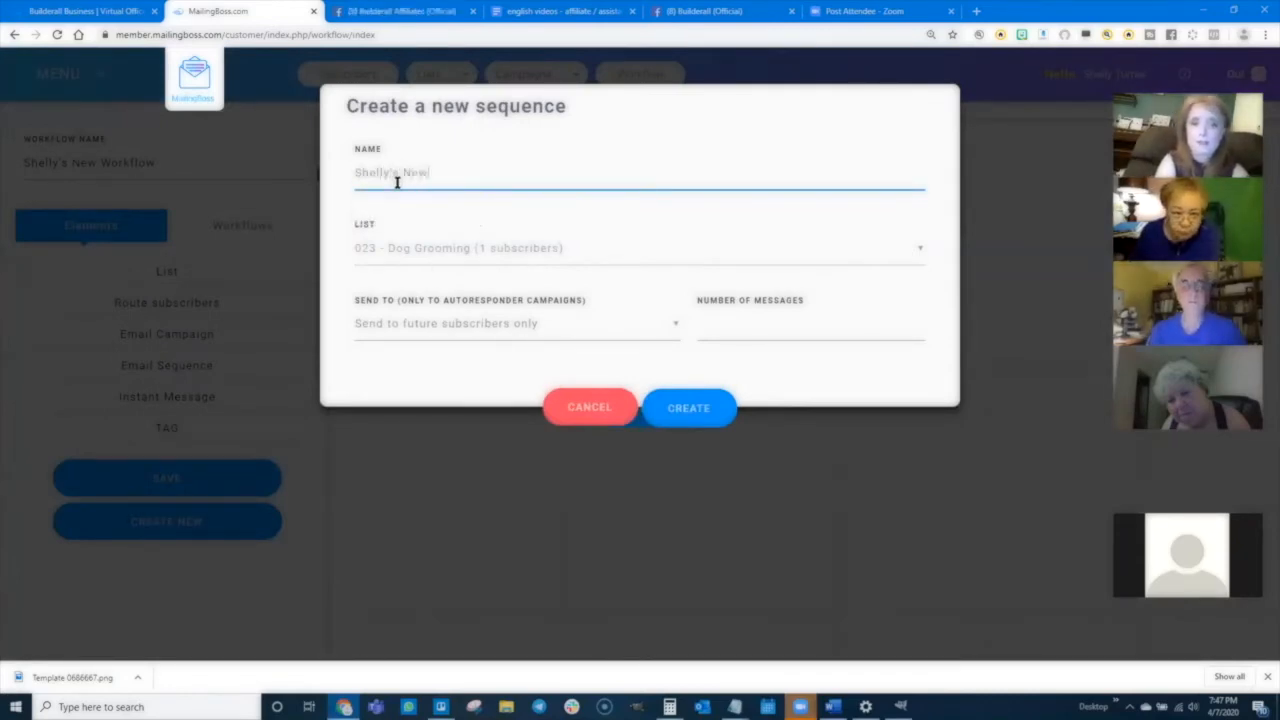
text( Email Sequenc)
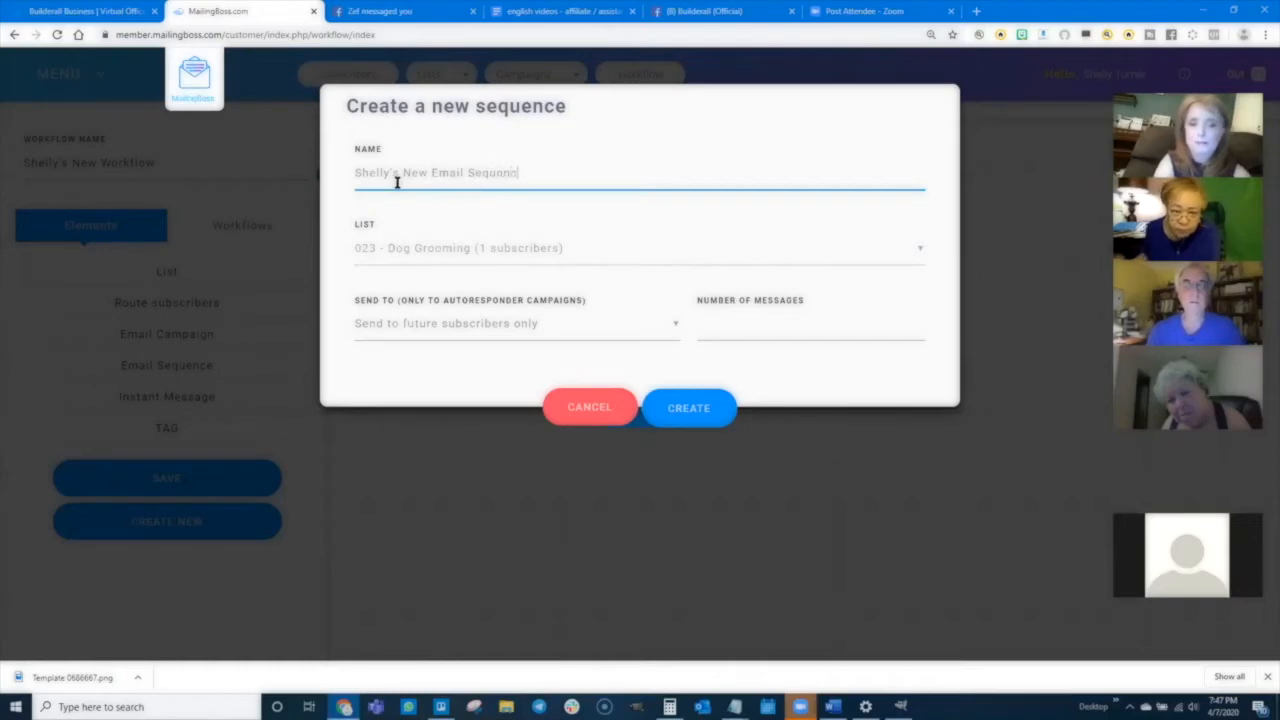
text(e)
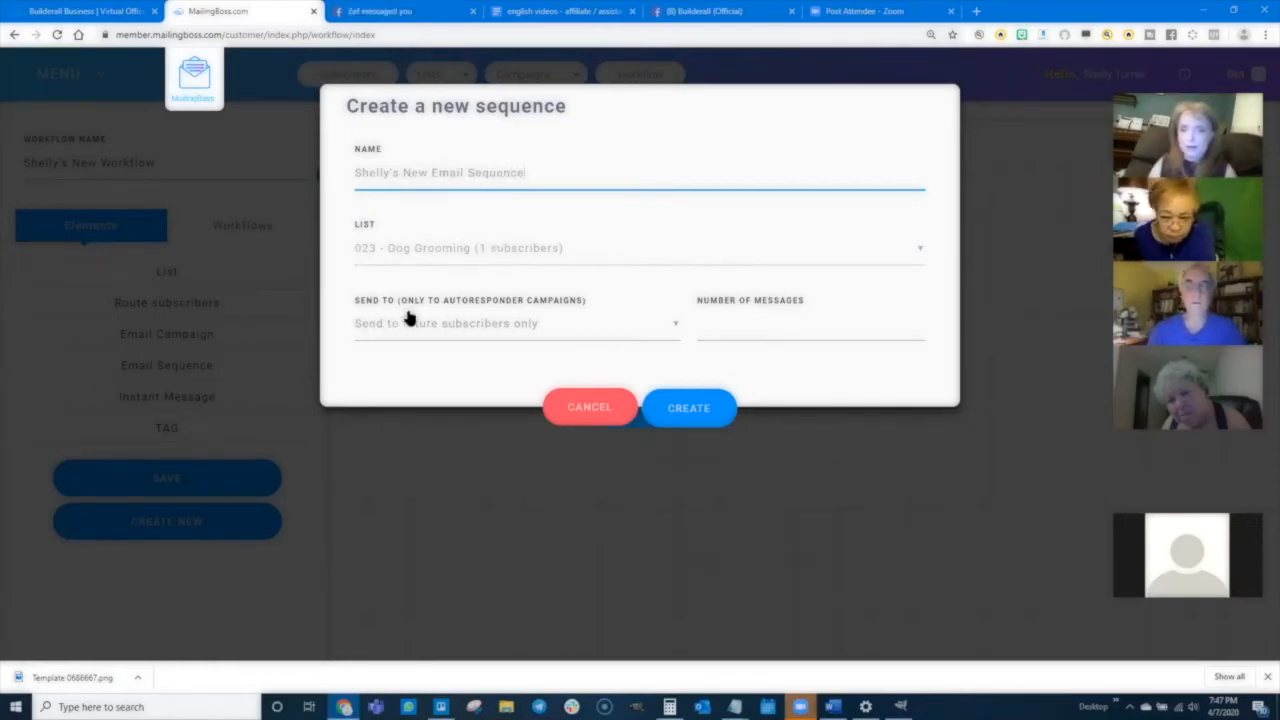
click(732, 330)
text(2)
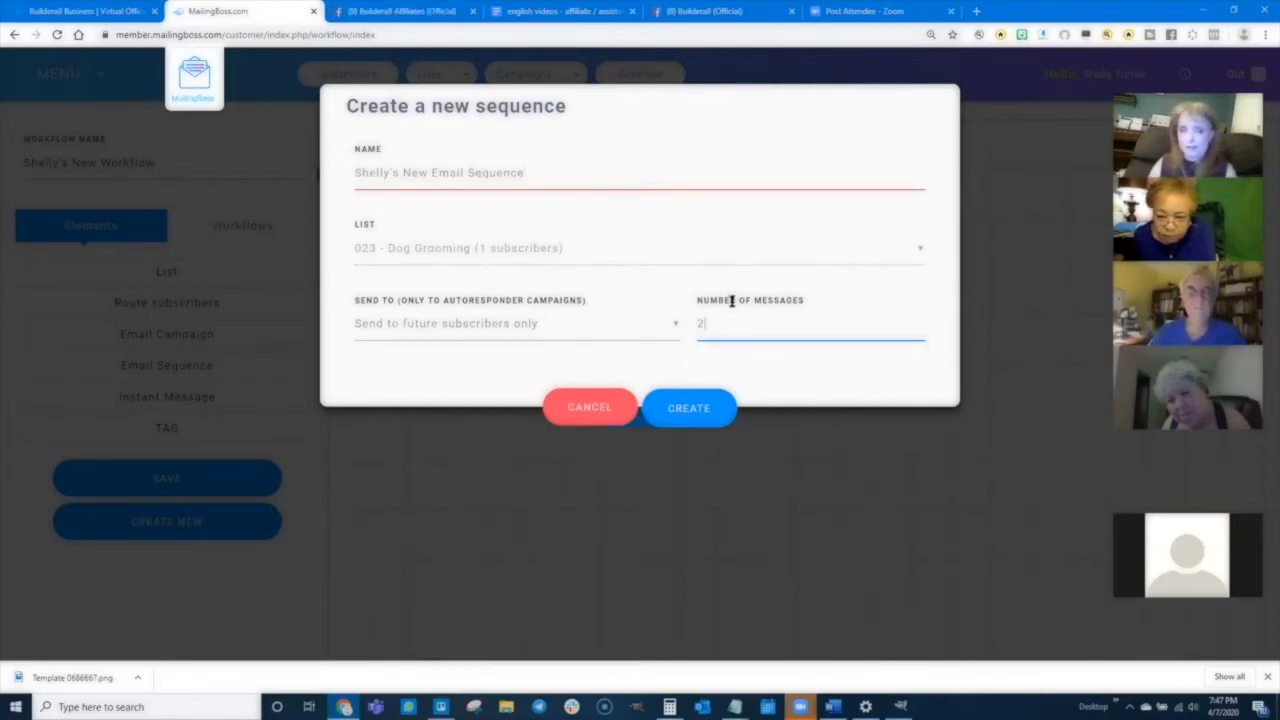
click(699, 416)
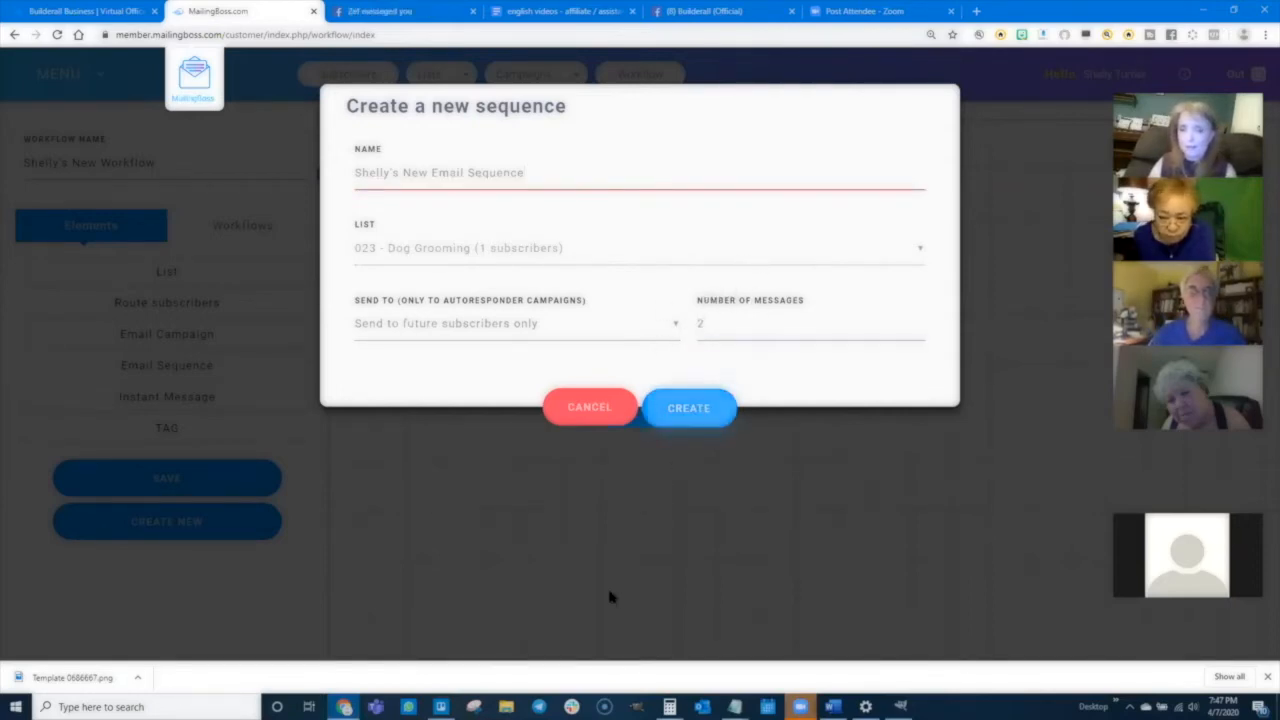
click(642, 410)
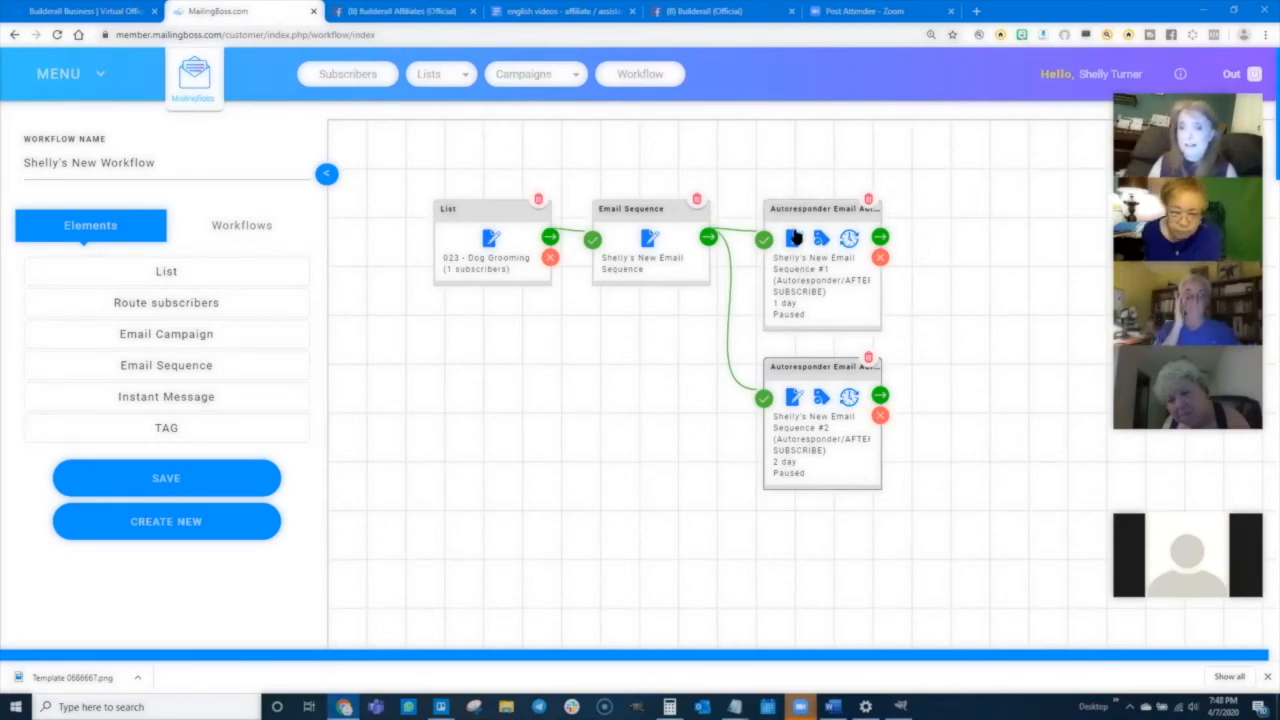
- Open the first sequence email's information settings and save them to continue to its template
click(795, 240)
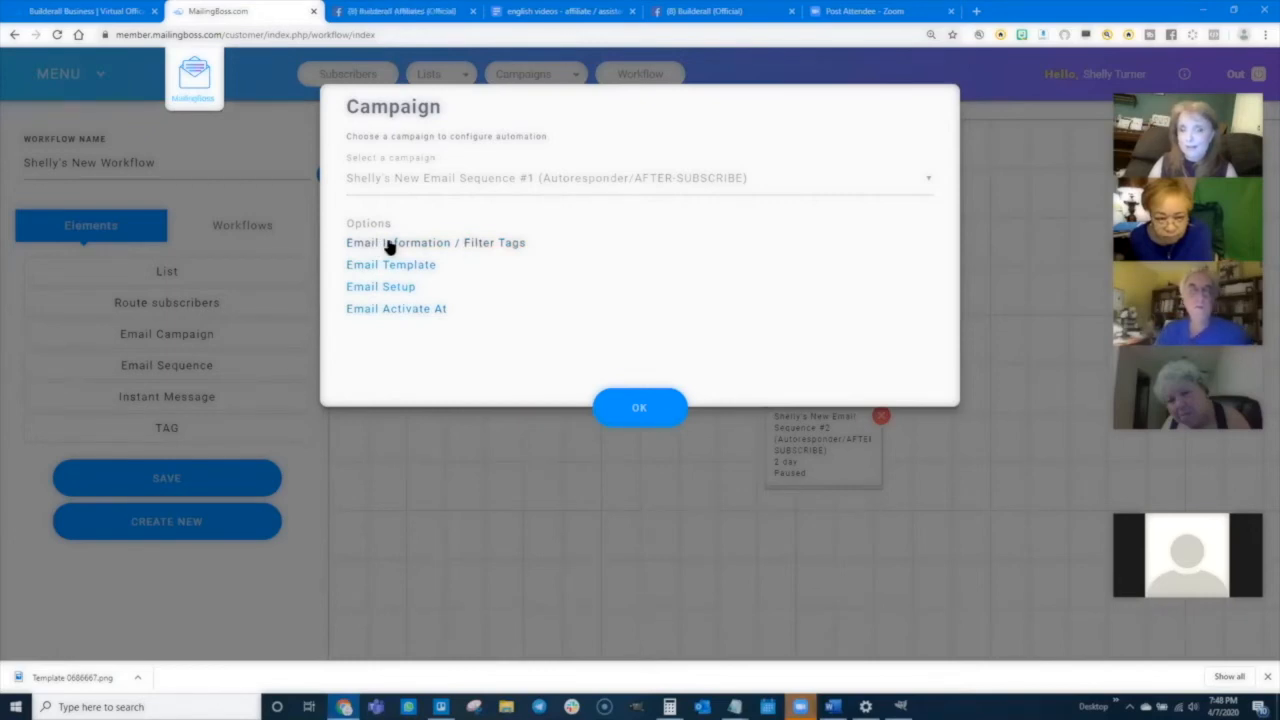
click(388, 244)
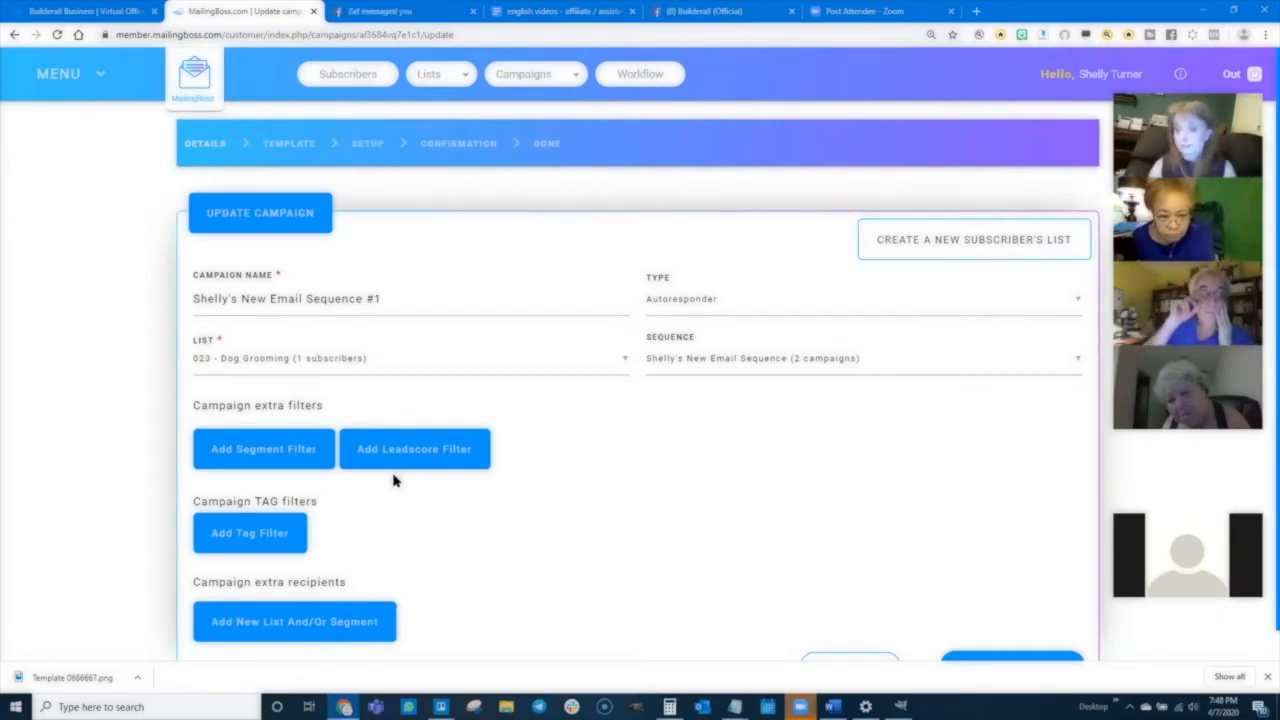
scroll(417, 443, down, 1)
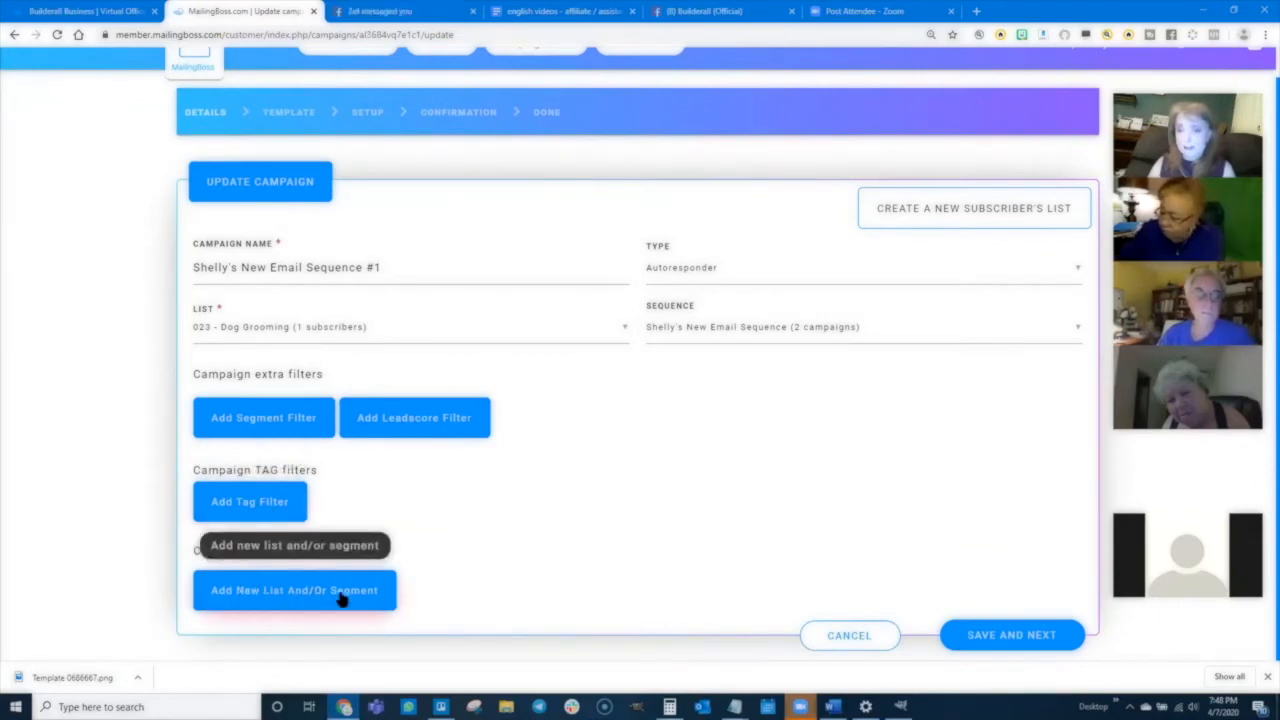
click(1022, 630)
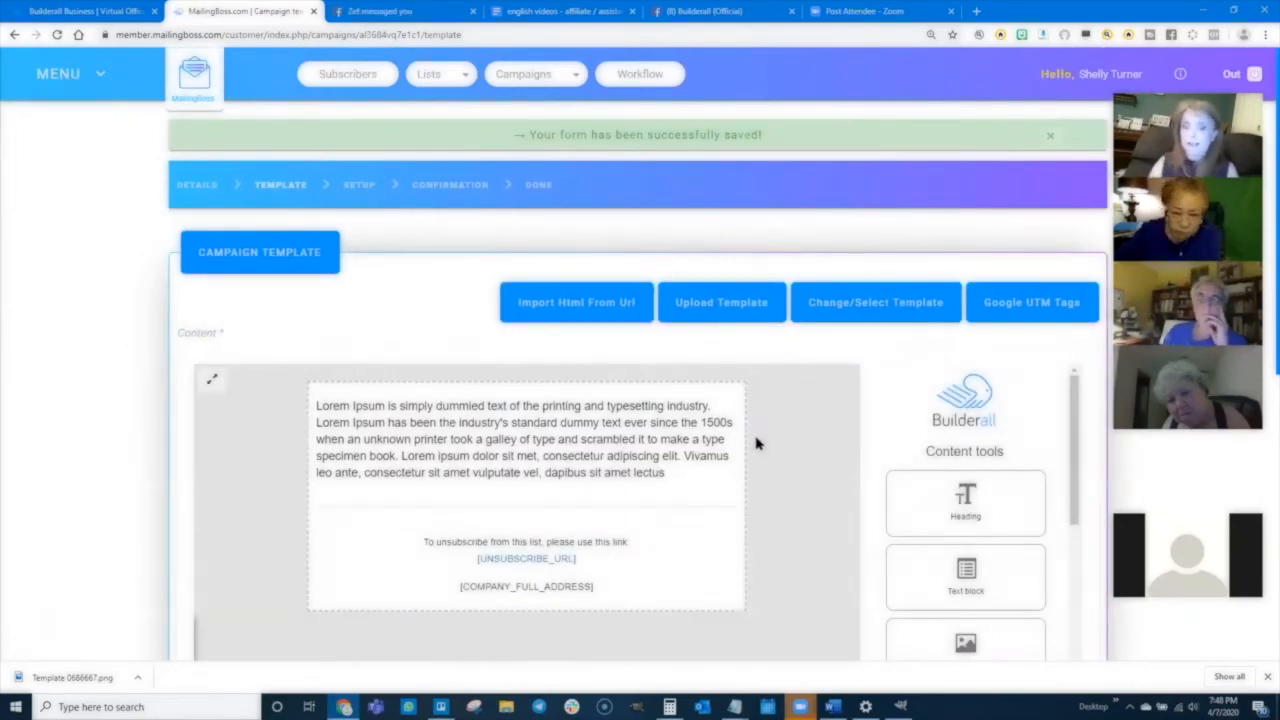
- Replace the sequence email's content with the previously built Team Awesome banner template
click(882, 309)
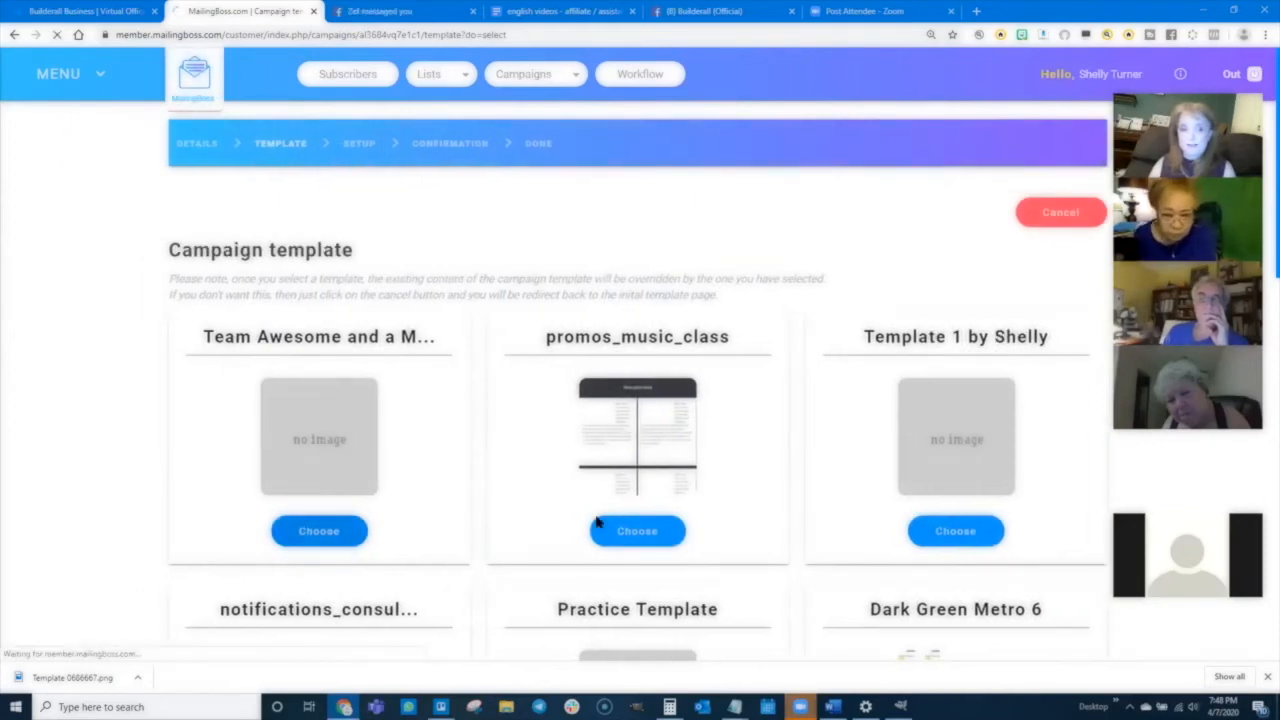
click(598, 522)
scroll(422, 530, down, 1)
scroll(486, 437, up, 1)
- Replace the text block under the banner with several pasted copies of the sentence, toggling bold
triple_click(470, 460)
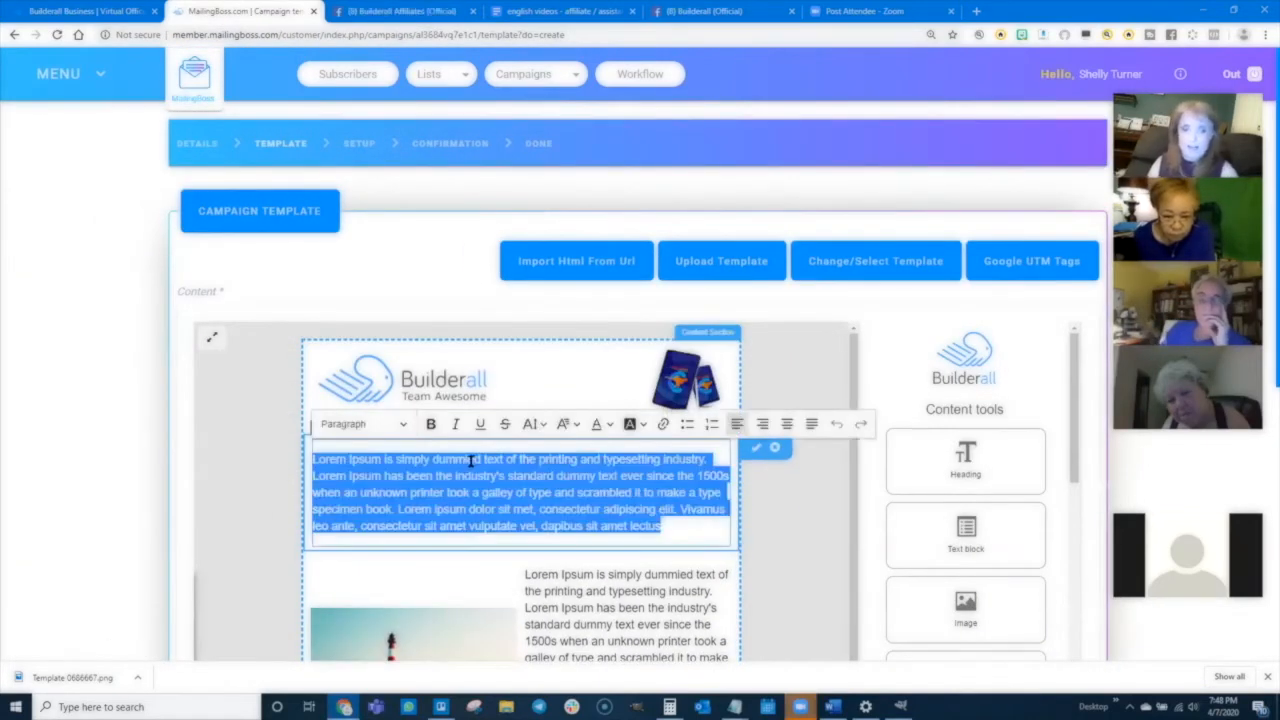
text(I love builderall and I am so excited every day to get the chance to build amazing things with this platform.)
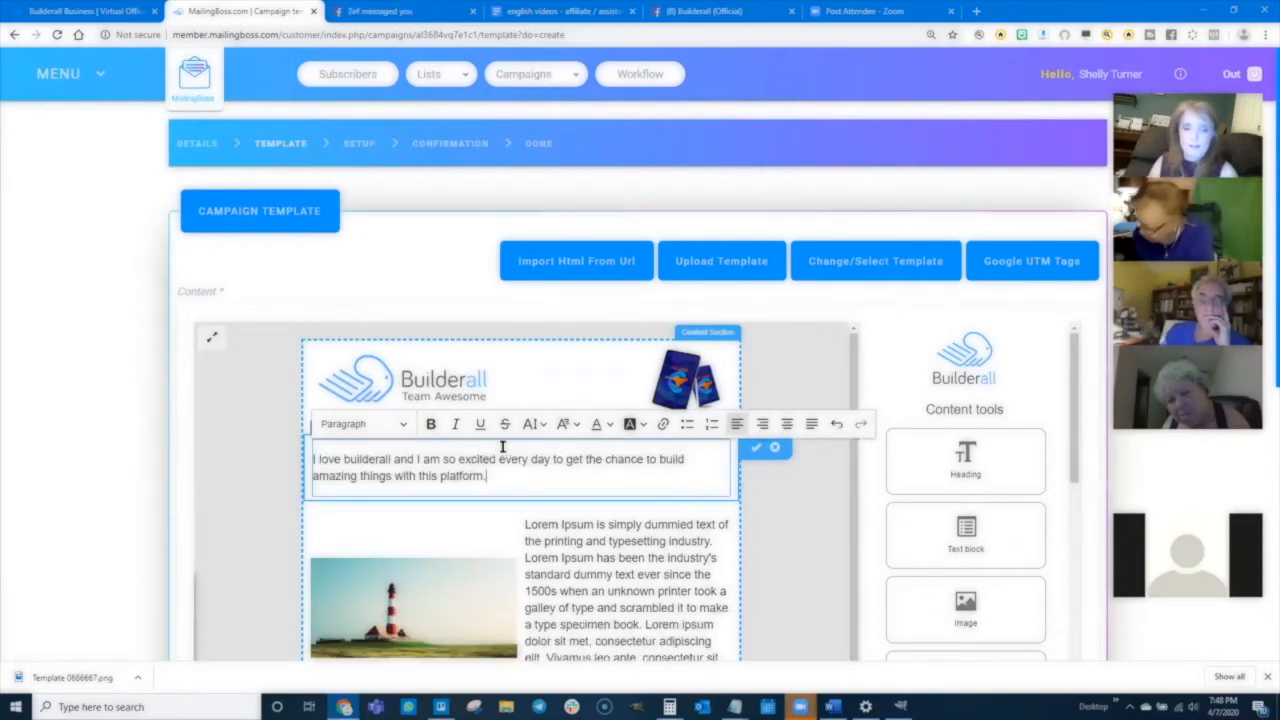
key(ctrl+b)
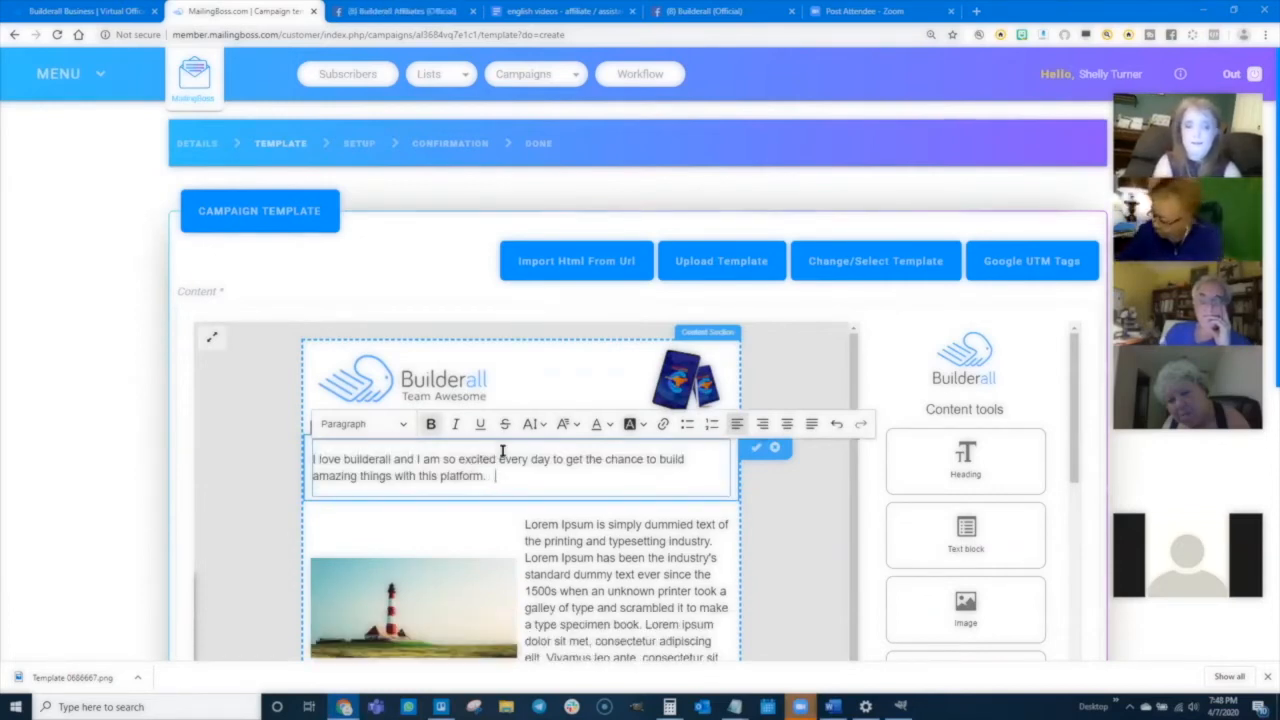
text(I love builderall and I am so excited every day to get the chance to build amazing things with this platform.)
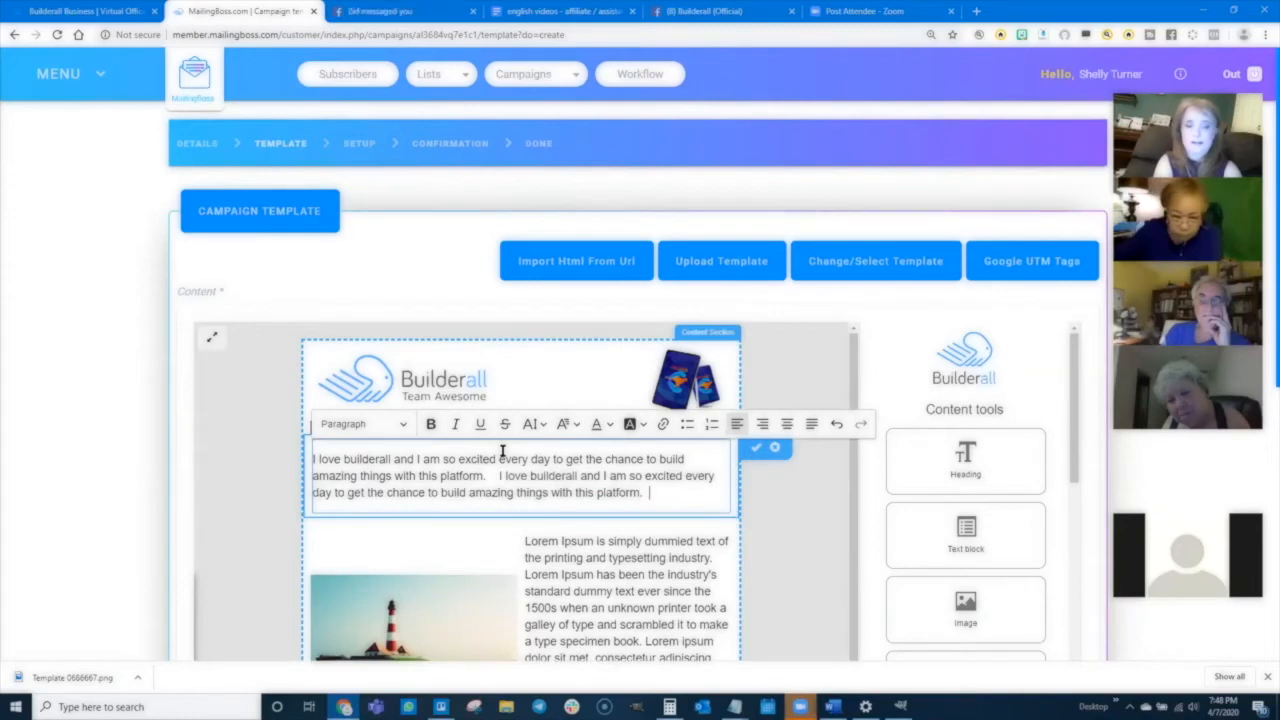
key(ctrl+v)
key(ctrl+v)
key(ctrl+v)
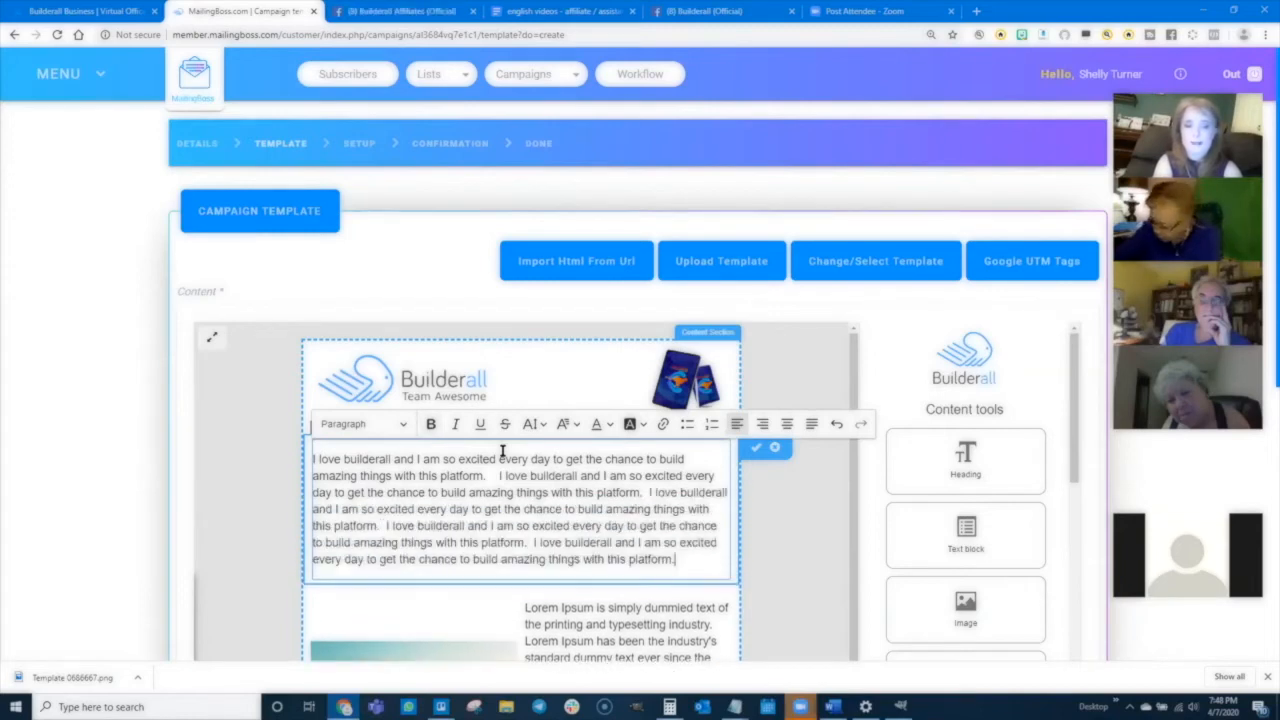
- Replace the lorem ipsum text in the image-text block and the following full-width text block with pasted copies of the sentence
scroll(520, 490, down, 3)
triple_click(612, 517)
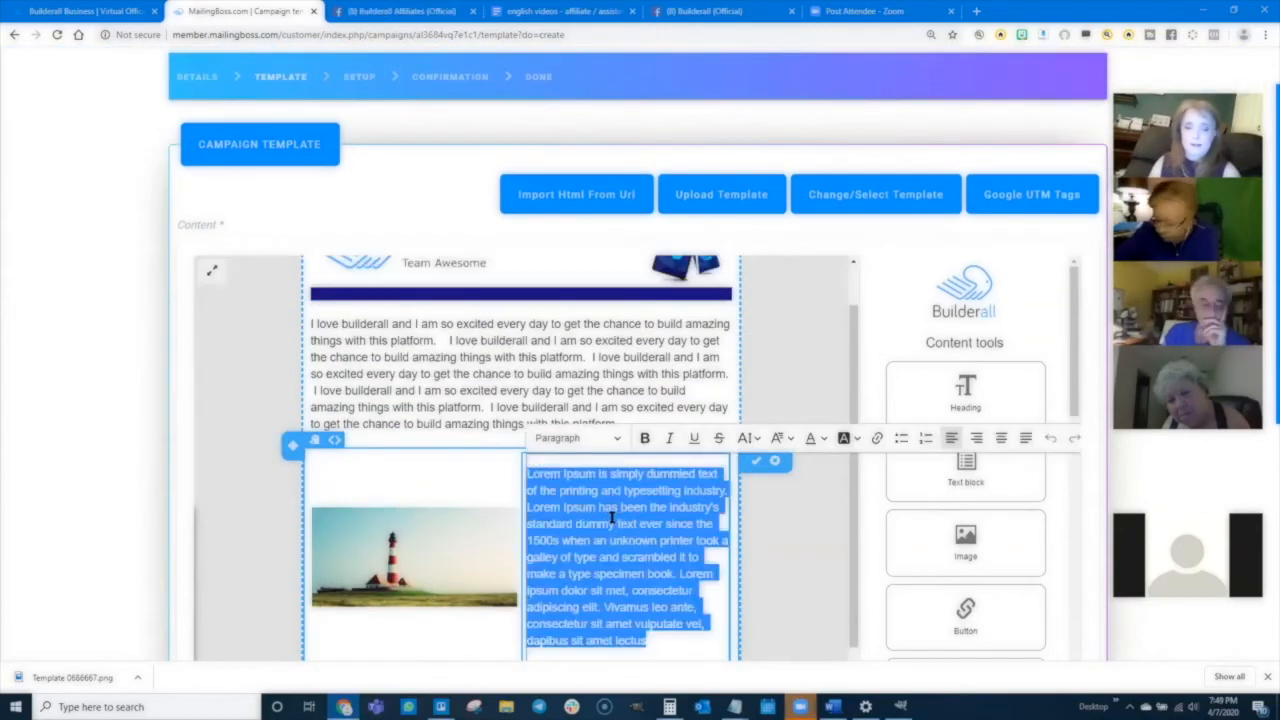
text(I love builderall and I am so excited every day to get the chance to build amazing things with this platform.)
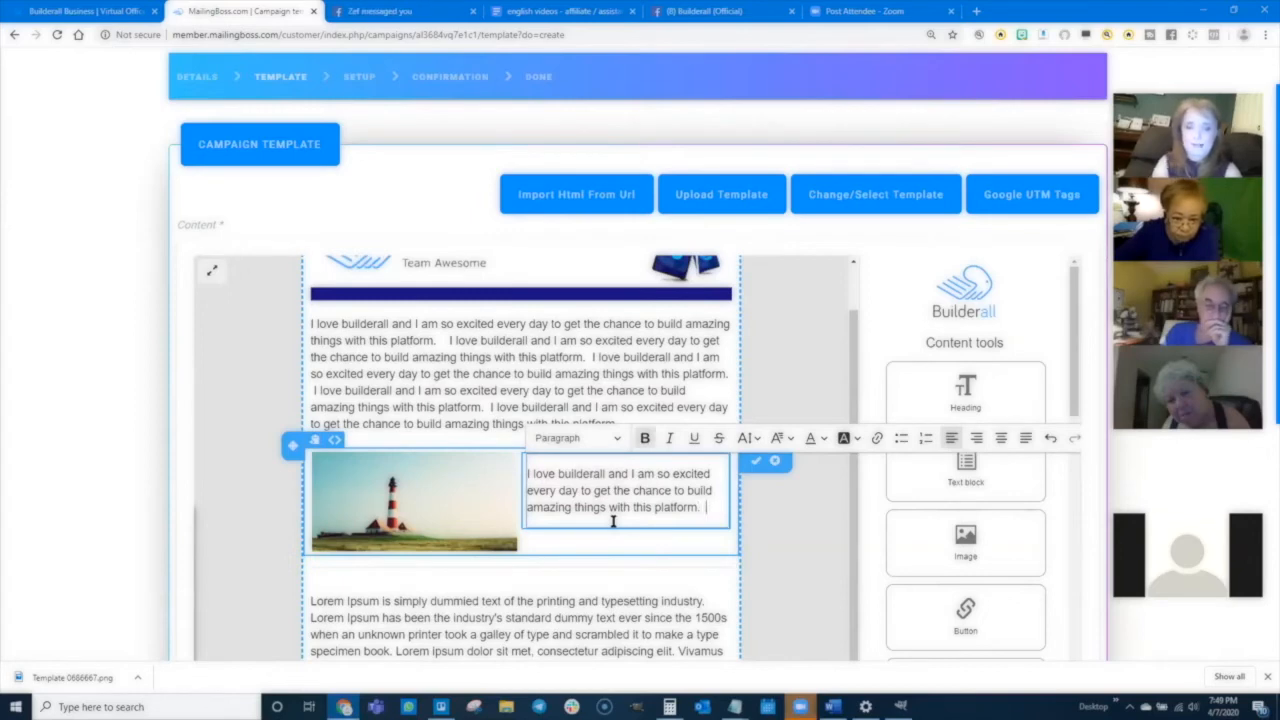
text(I love builderall and I am so excited every day to get the chance to build amazing things with this platform.)
scroll(600, 515, down, 4)
triple_click(519, 470)
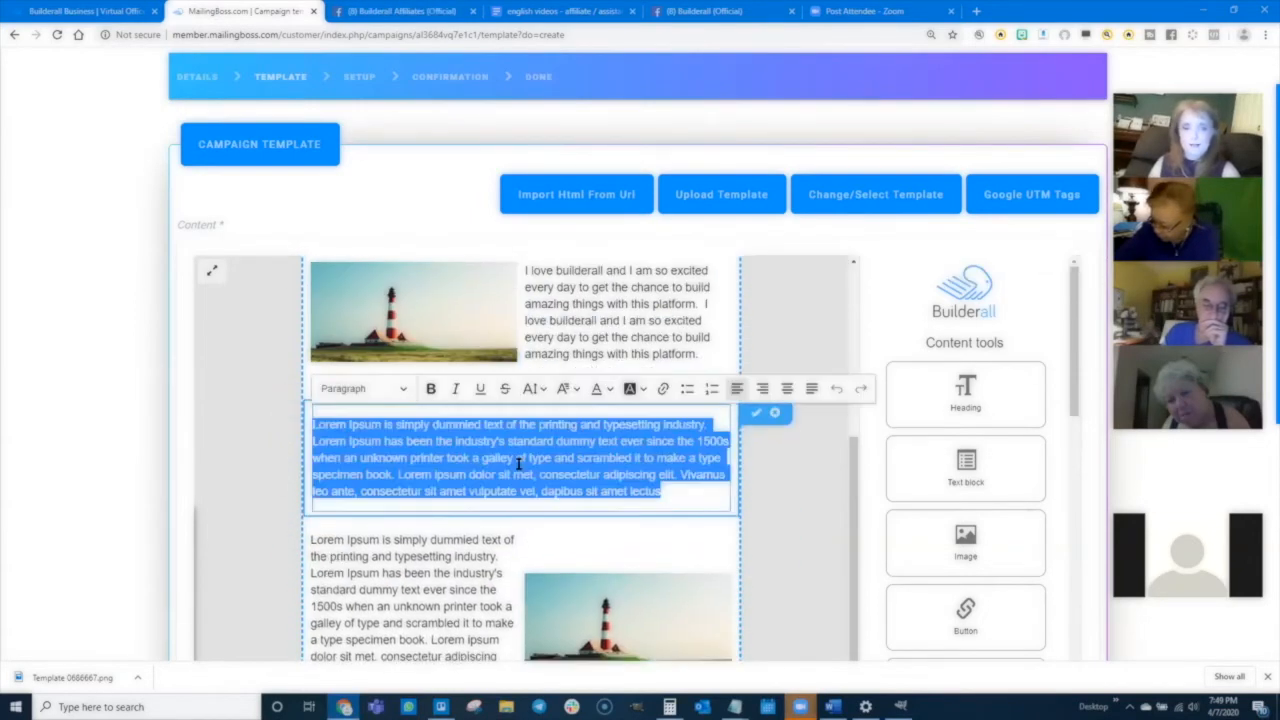
text(I love builderall and I am so excited every day to get the chance to build amazing things with this platform. I love builderall and I am so excited every day to get the chance to build amazing things with this platform.)
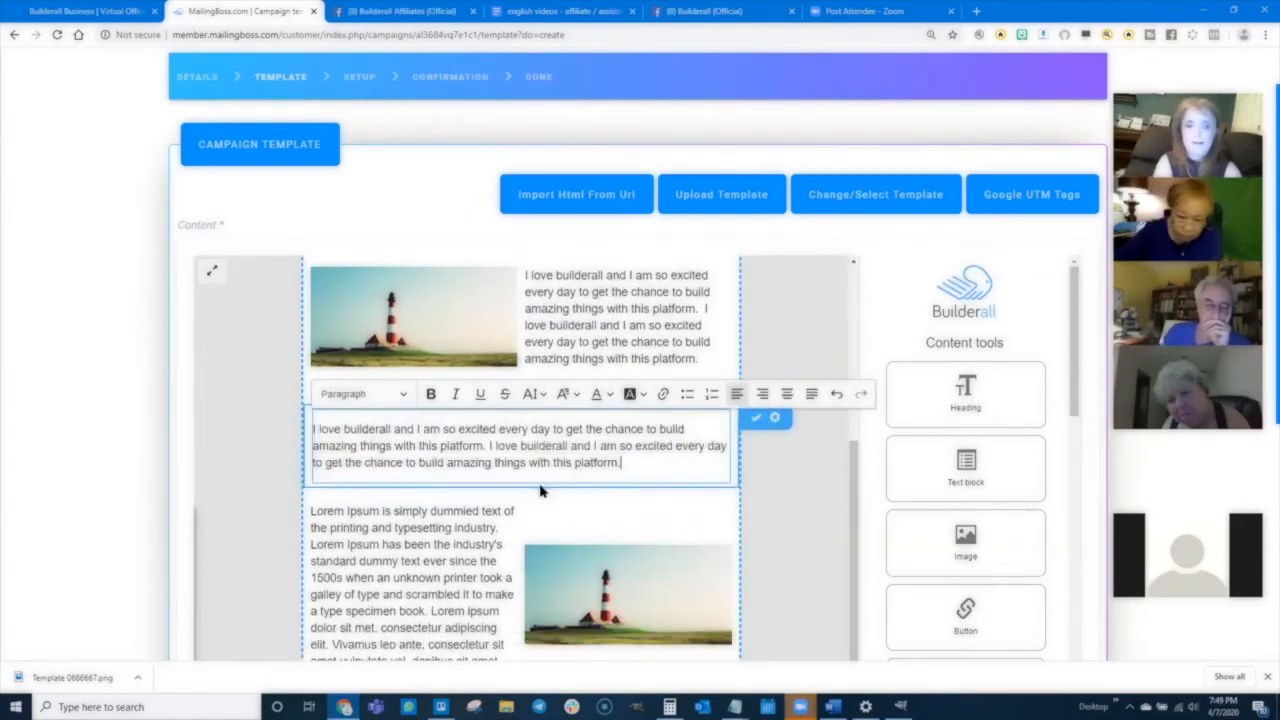
- Replace the text beside the last lighthouse image with the pasted sentence and save the template
click(454, 531)
triple_click(414, 563)
text(I love builderall and I am so excited every day to get the chance to build amazing things with this platform.  I love builderall and I am so excited every day to get the chance to build amazing things with this platform.)
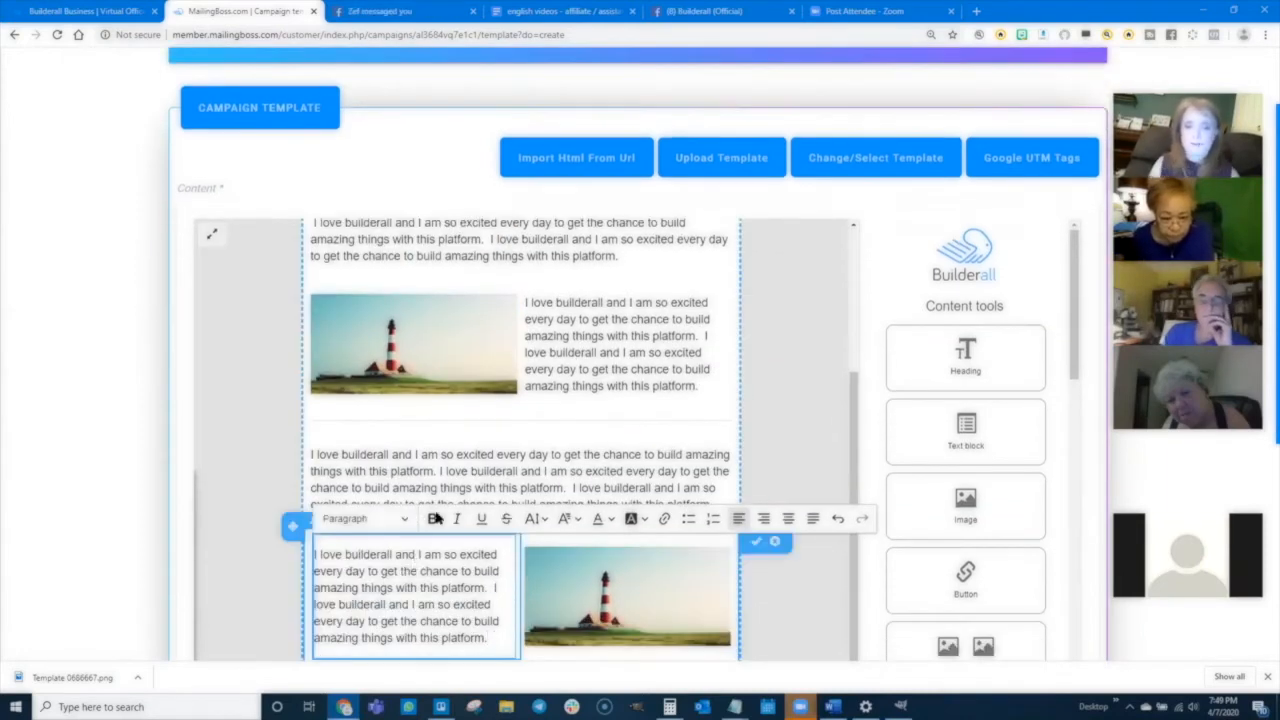
scroll(641, 514, down, 2)
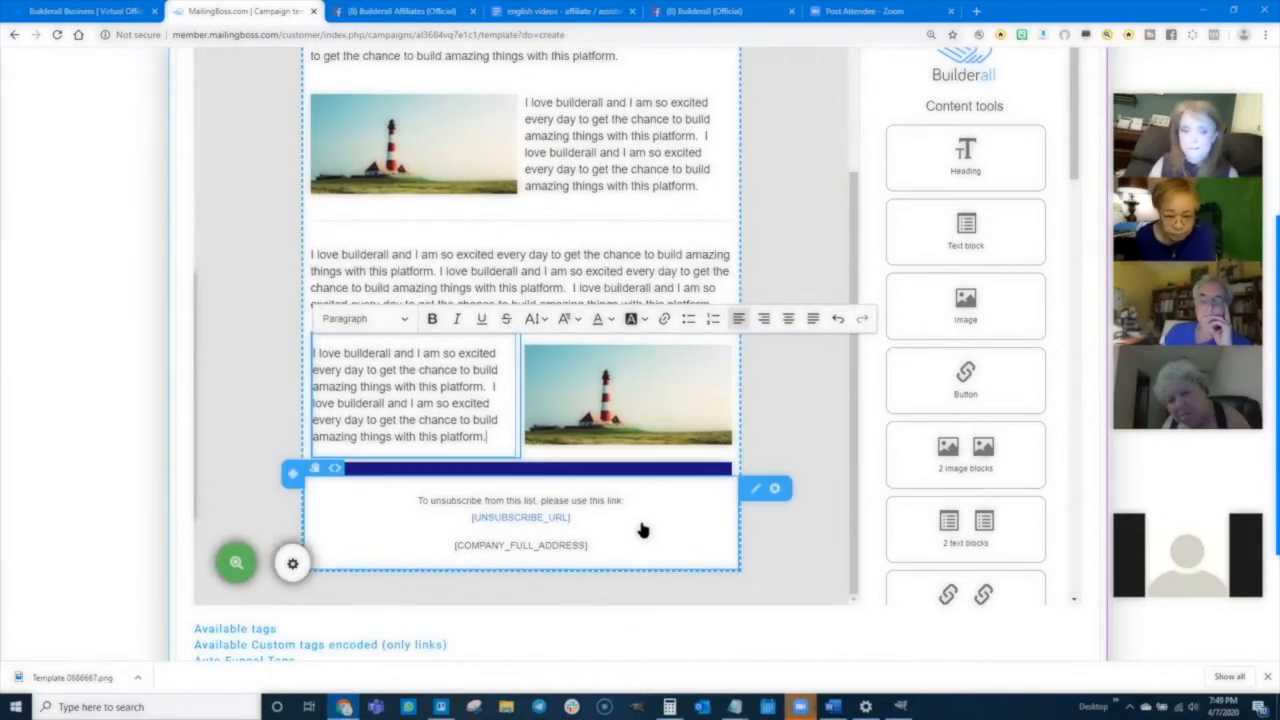
scroll(641, 514, down, 3)
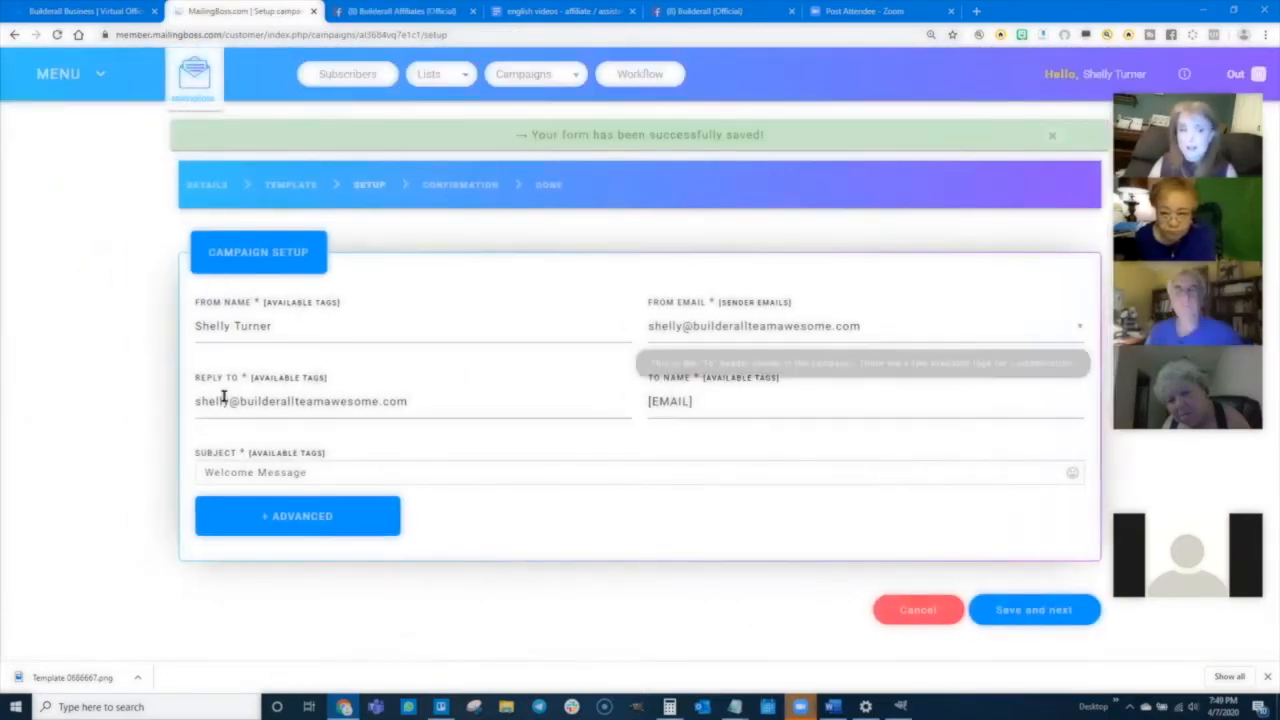
- Save the first email's setup with the subject Welcome Message and continue to confirmation
click(211, 470)
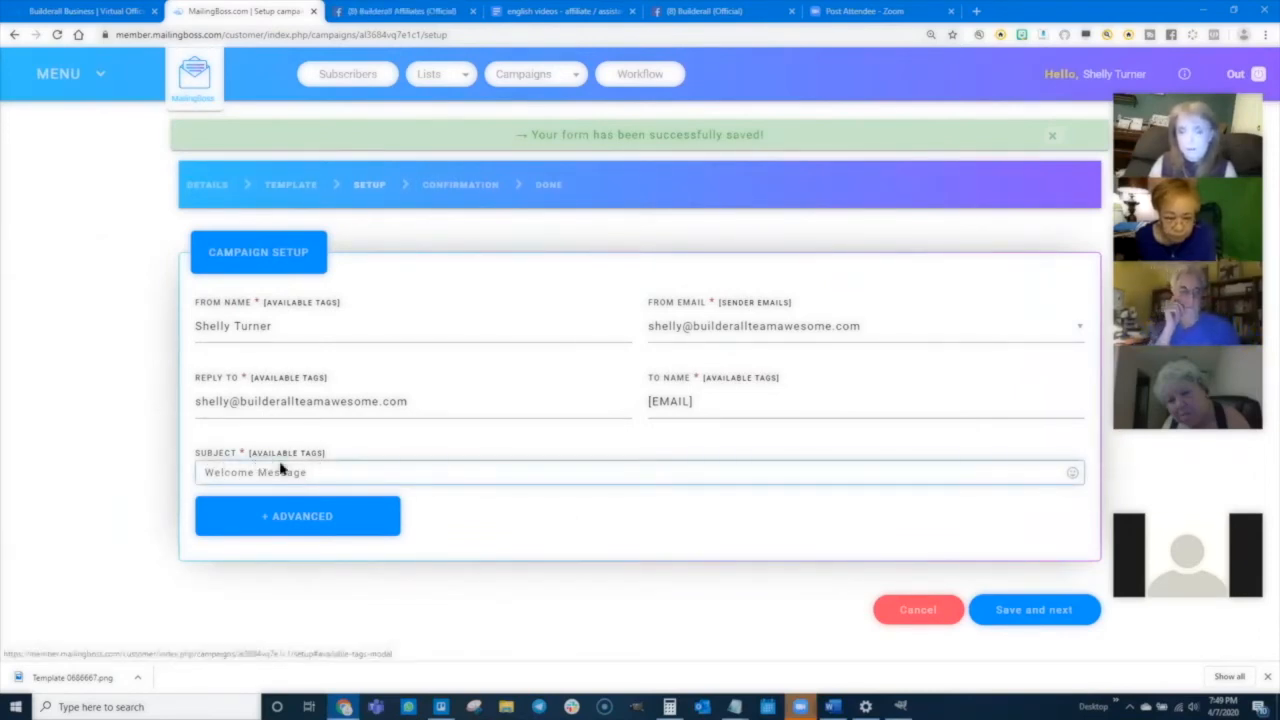
click(1030, 613)
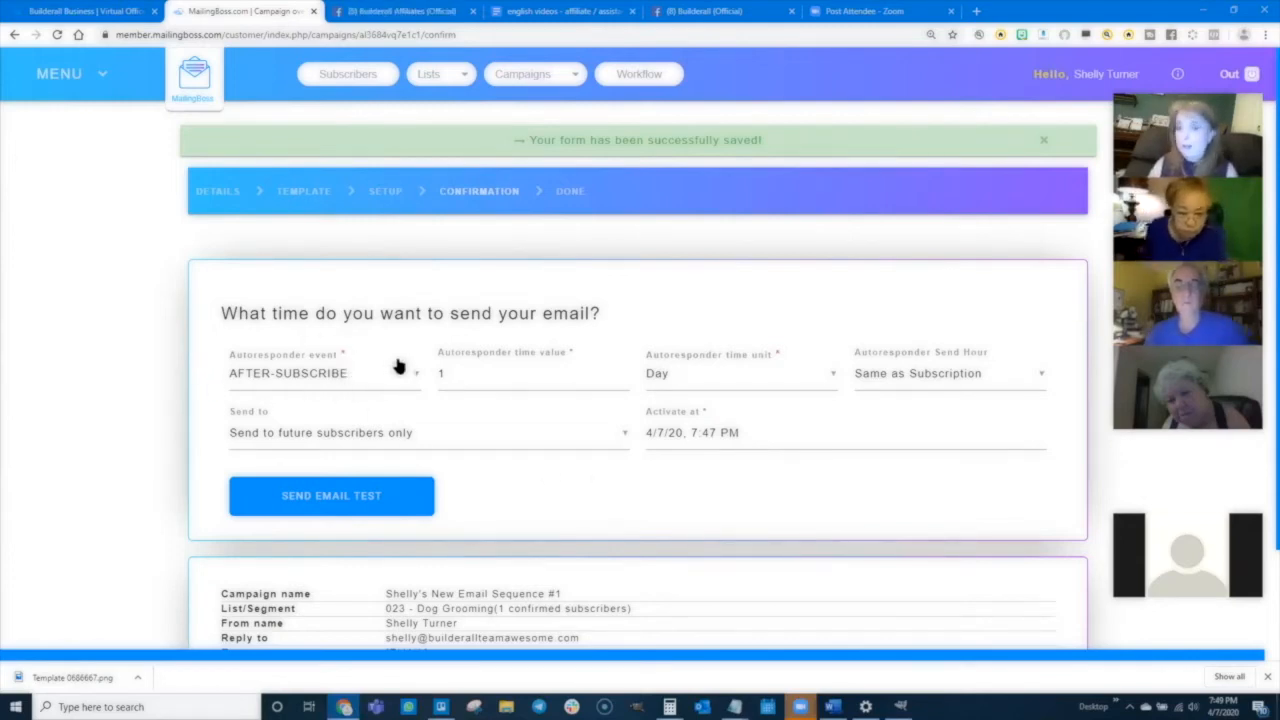
- Set the first email's autoresponder time value to 0 days, then save and activate it
click(467, 371)
key(BackSpace)
text(0)
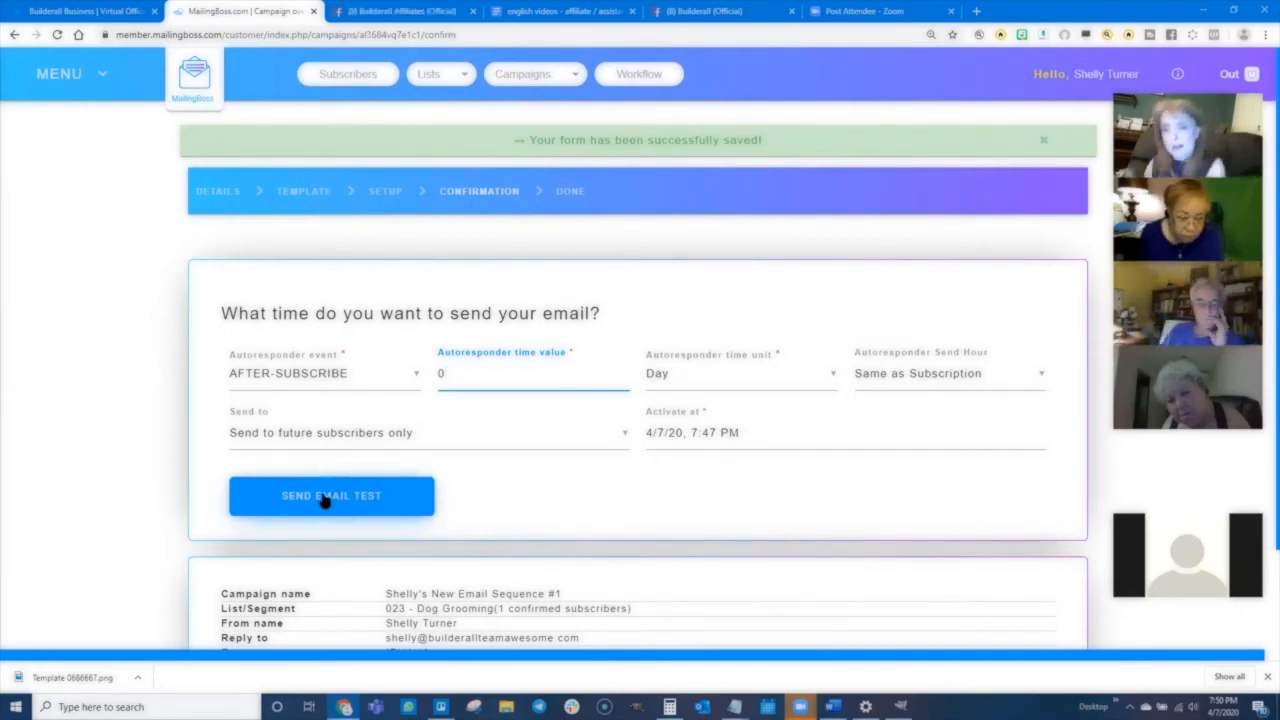
scroll(663, 574, down, 1)
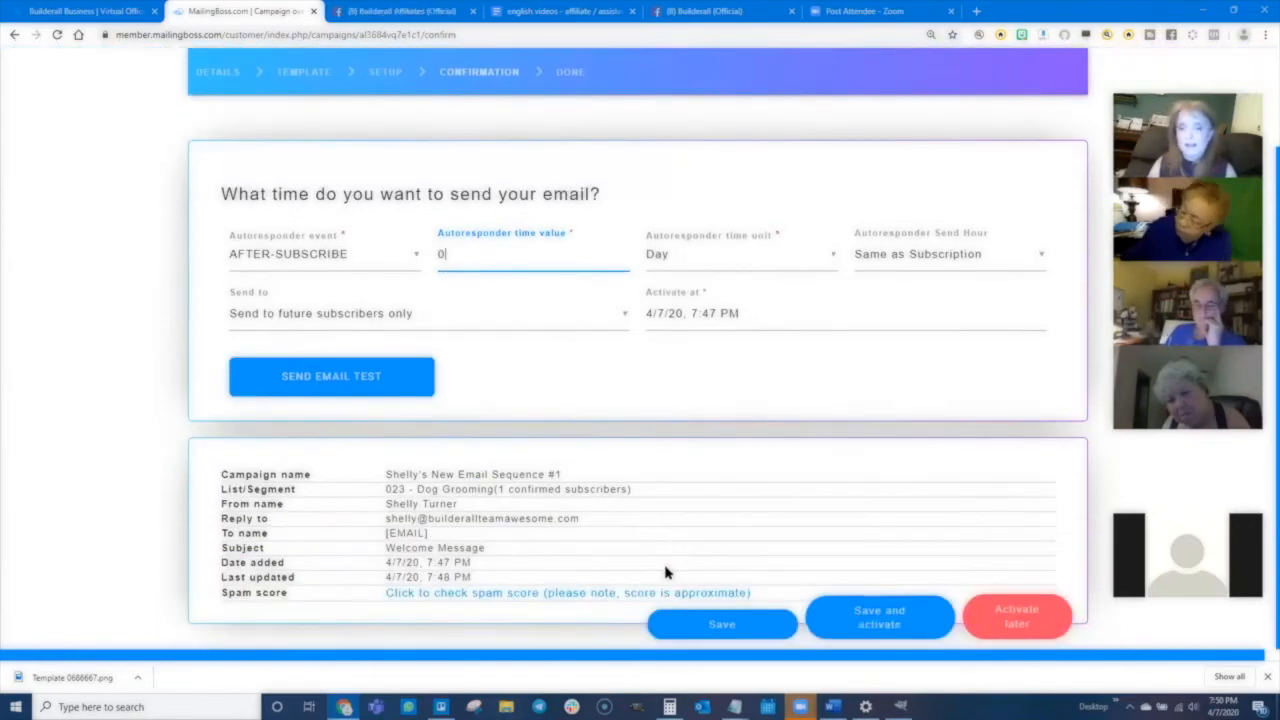
click(857, 638)
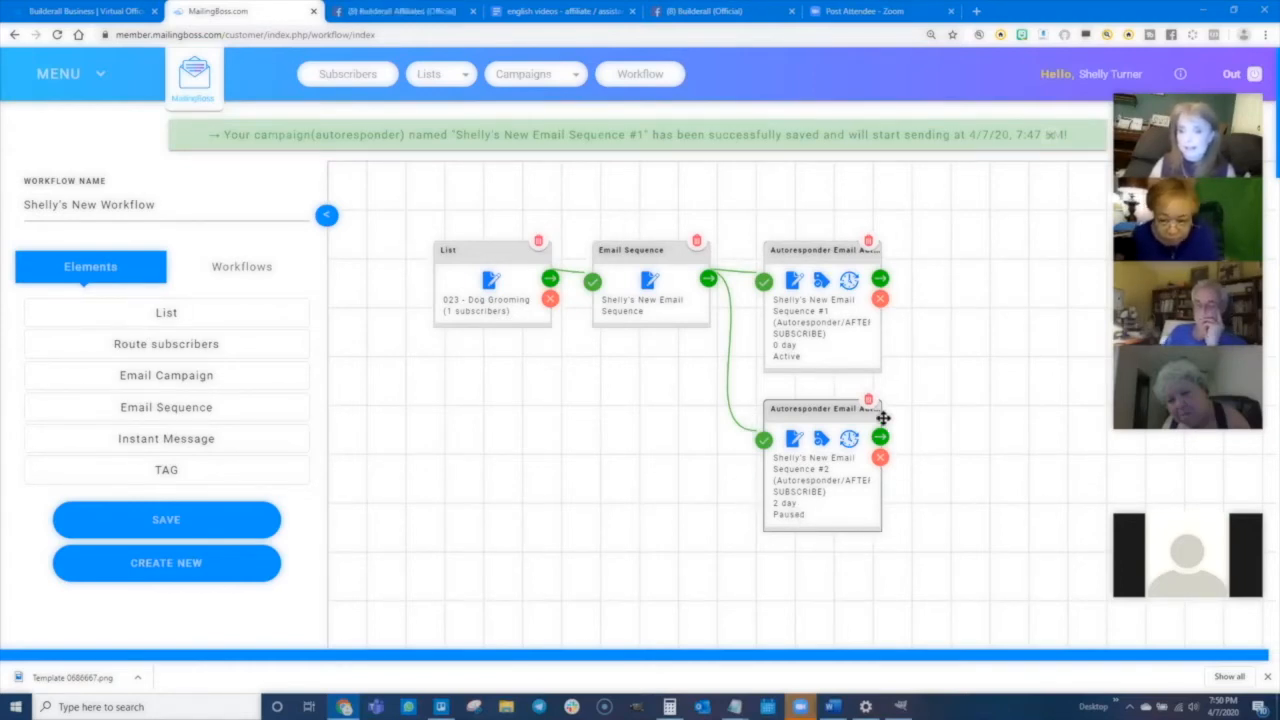
- Open the second sequence email's information settings from the workflow and save them to continue to its template
click(794, 440)
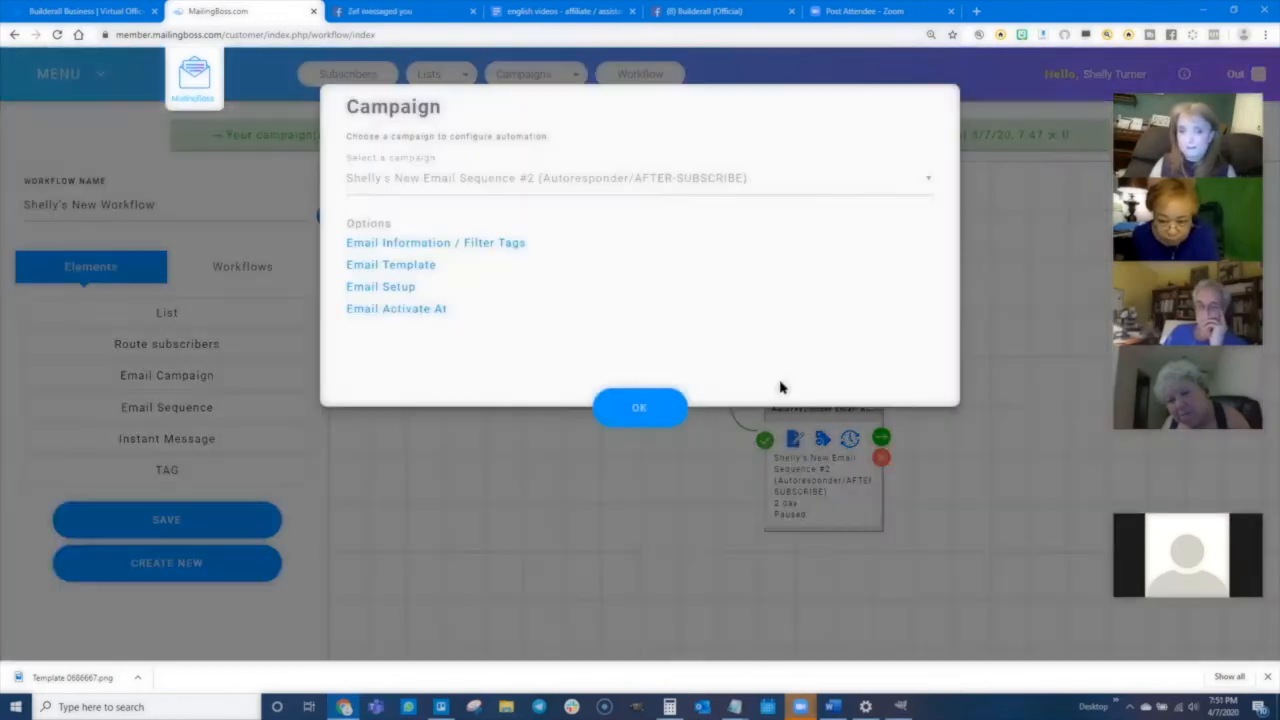
click(370, 246)
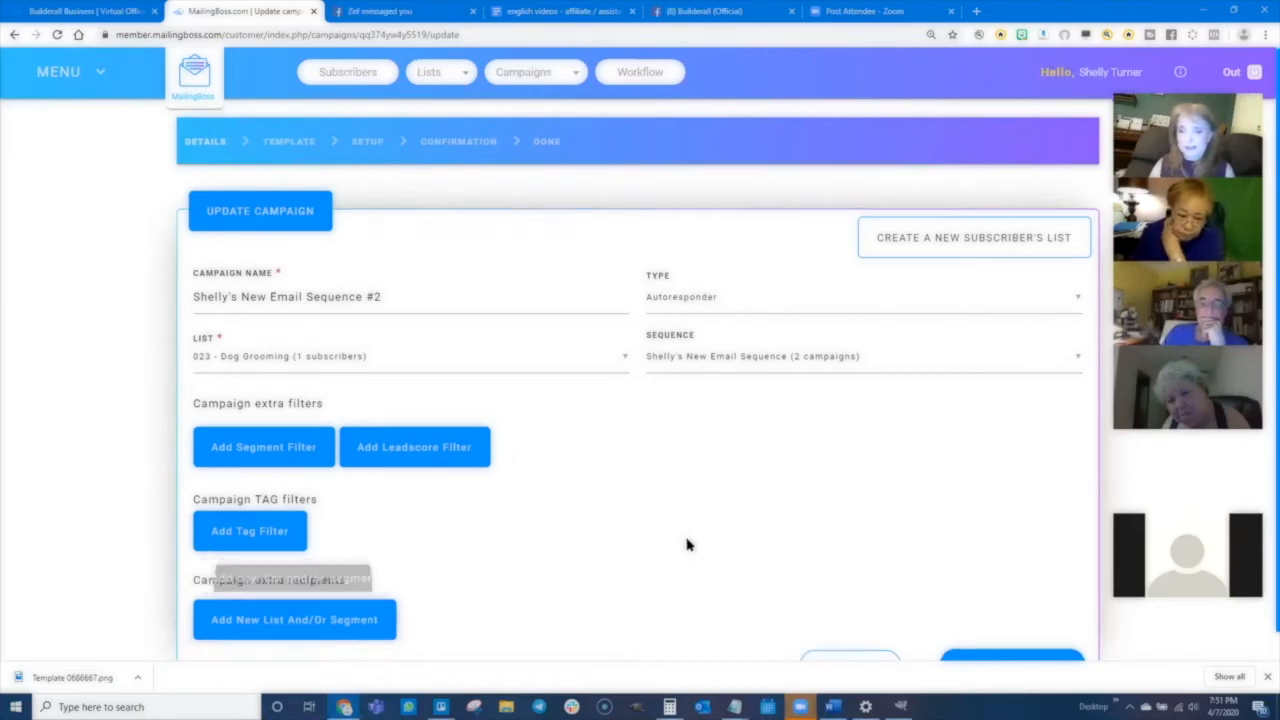
scroll(686, 543, down, 1)
click(1008, 640)
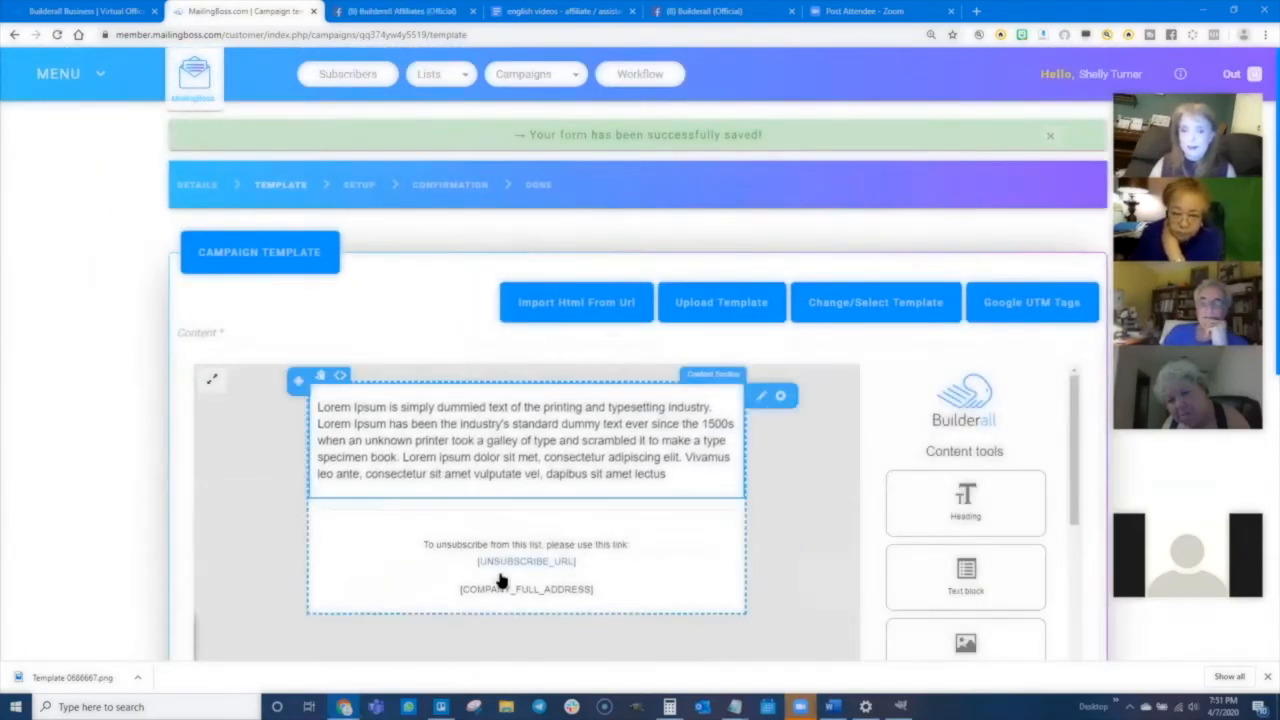
- Replace the second email's content with the Team Awesome banner template
click(878, 304)
click(320, 530)
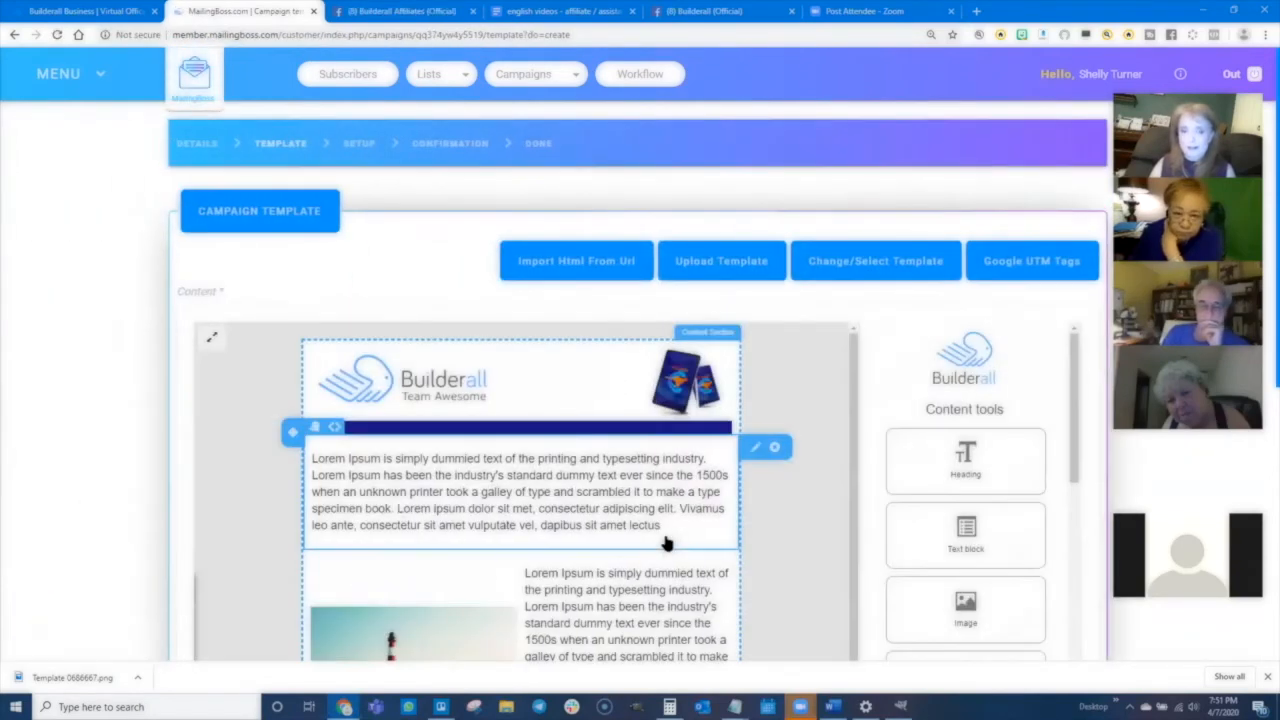
- Replace the text block under the banner with several pasted copies of the sentence
scroll(537, 457, down, 1)
triple_click(515, 412)
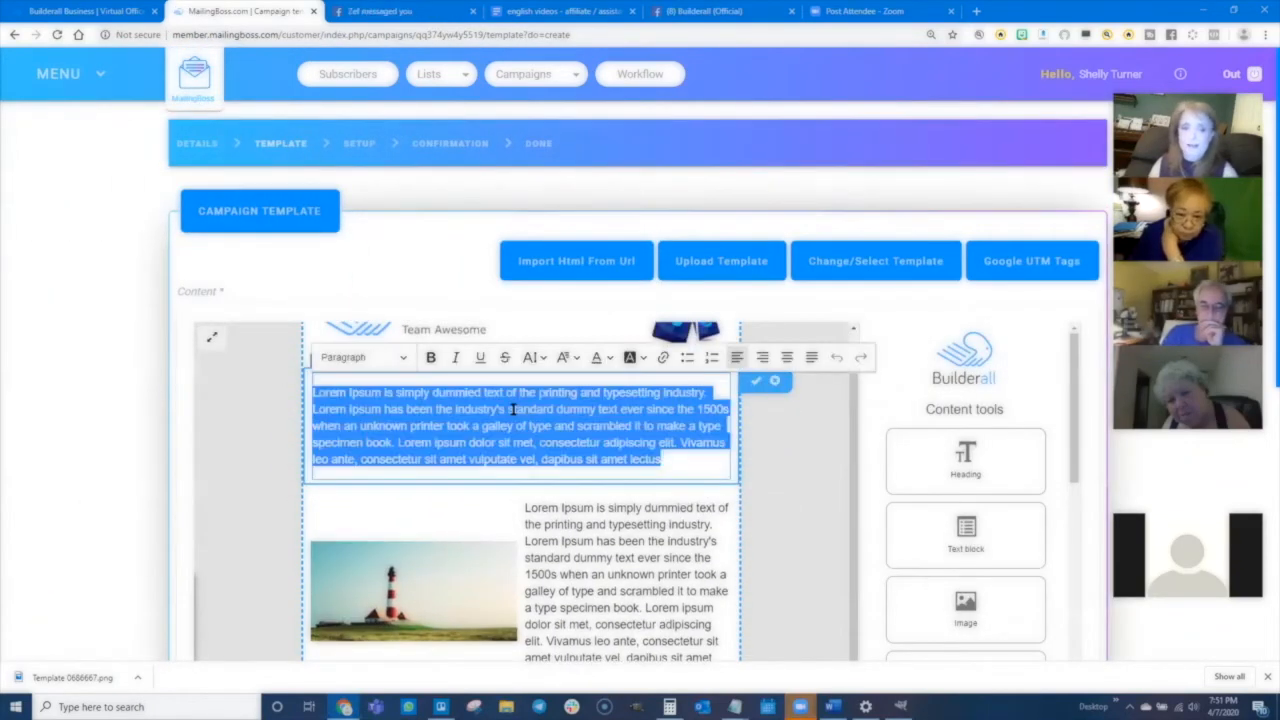
text(I love builderall and I am so excited every day to get the chance to build amazing things with this platform.)
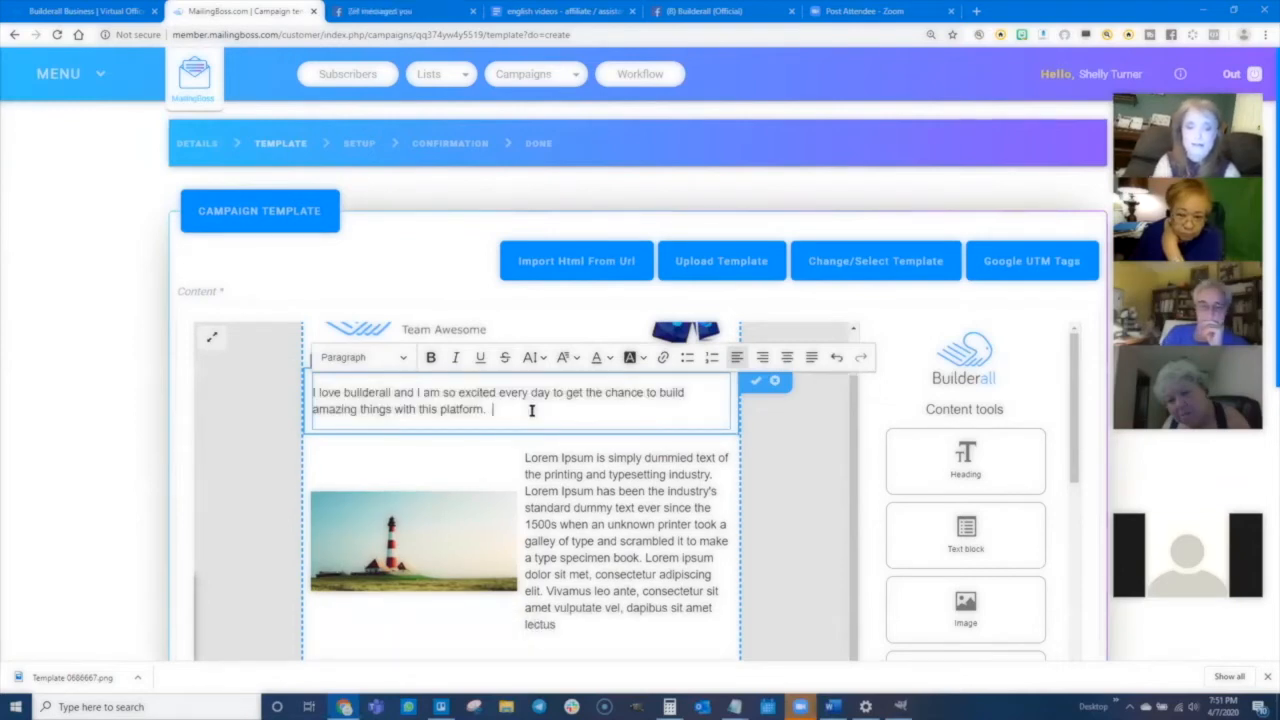
text(I love builderall and I am so excited every day to get the chance to build amazing things with this platform.)
text(I love builderall and I am so excited every day to get the chance to build amazing things with this platform.)
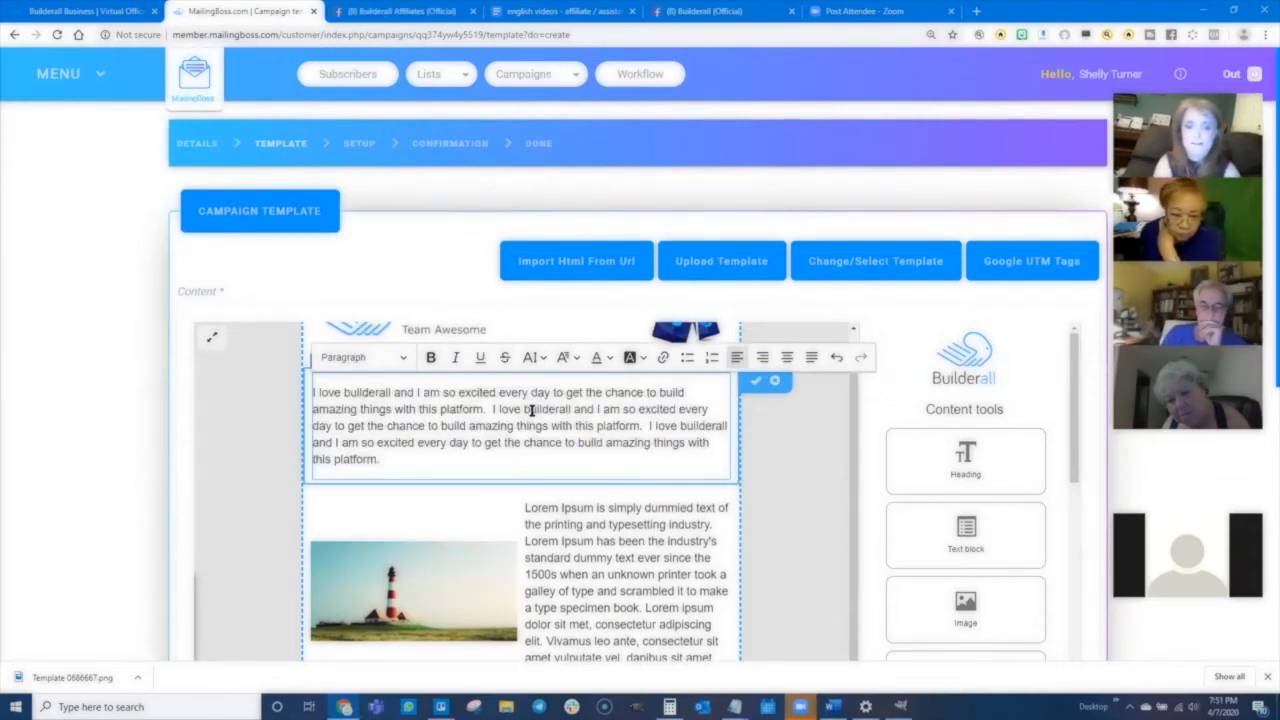
text(I love builderall and I am so excited every day to get the chance to build amazing things with this platform.)
text(I love builderall and I am so excited every day to get the chance to build amazing things with this platform.)
scroll(618, 412, down, 3)
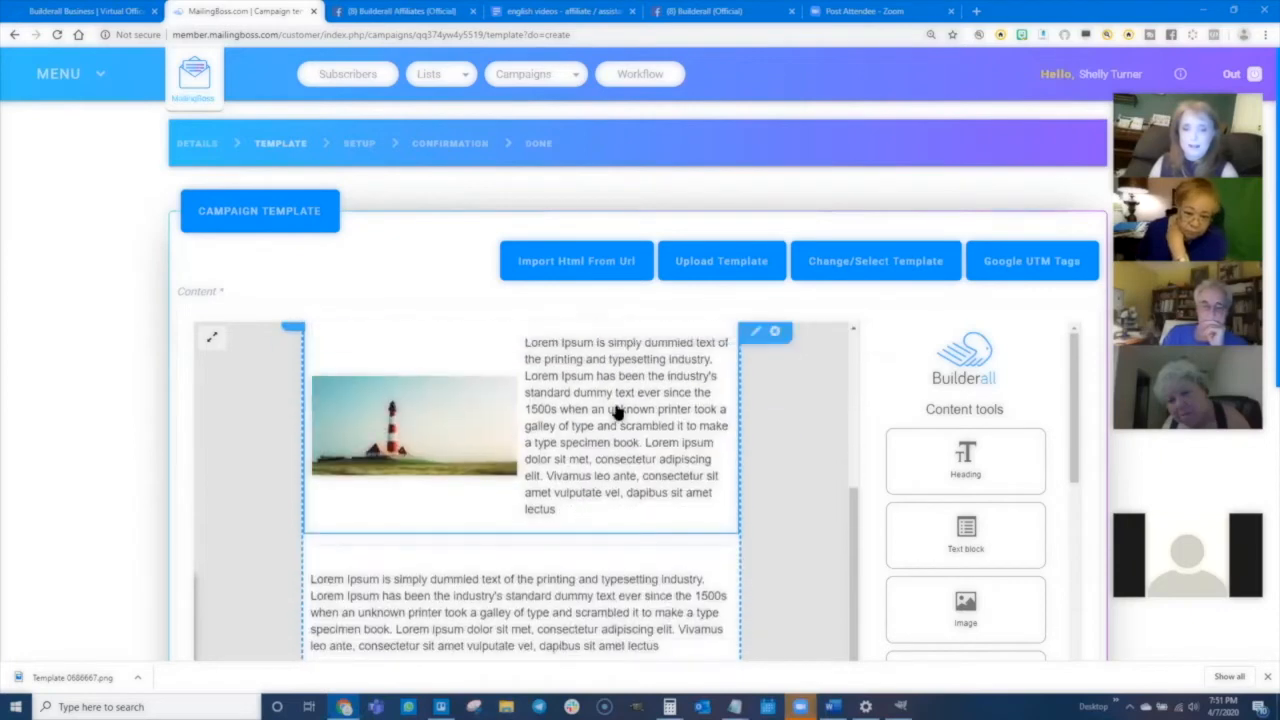
- Replace the text beside the first lighthouse image with pasted copies of the sentence
triple_click(618, 412)
text(I love builderall and I am so excited every day to get the chance to build amazing things with this platform.)
text(I love builderall and I am so excited every day to get the chance to build amazing things with this platform.)
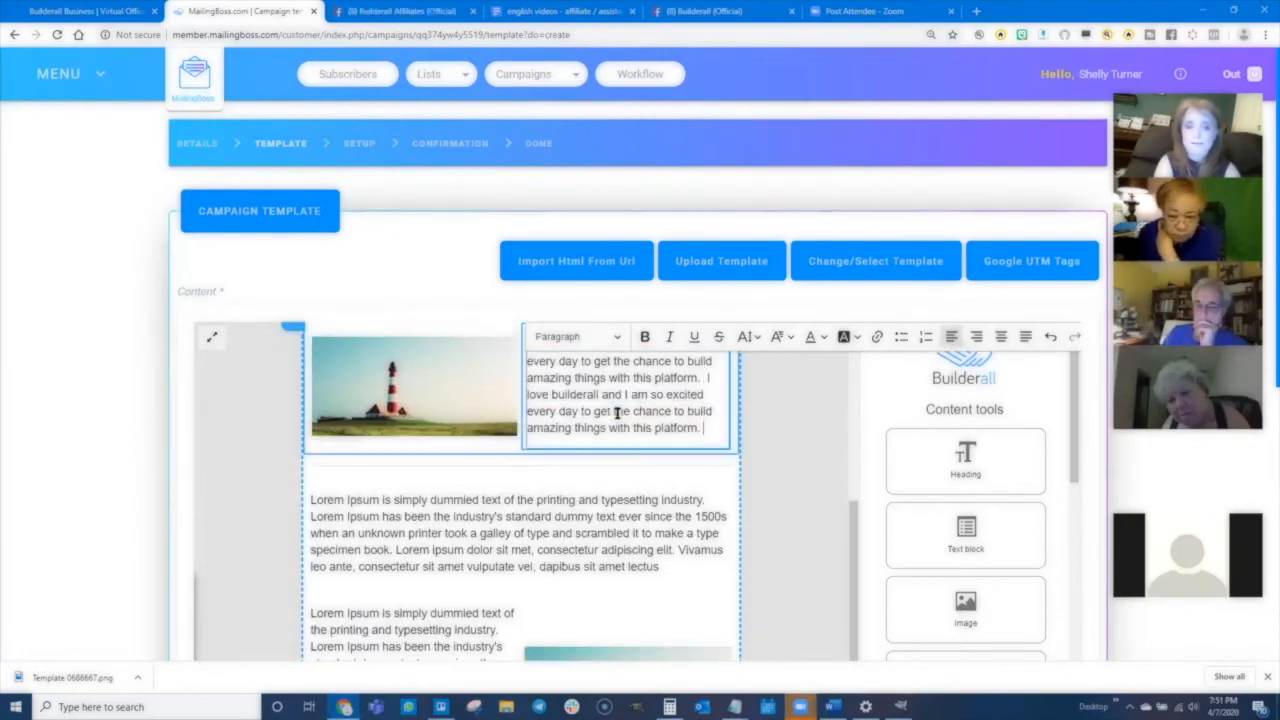
- Replace the full-width lorem ipsum text block with several pasted copies of the sentence
scroll(600, 440, down, 1)
click(523, 491)
triple_click(519, 500)
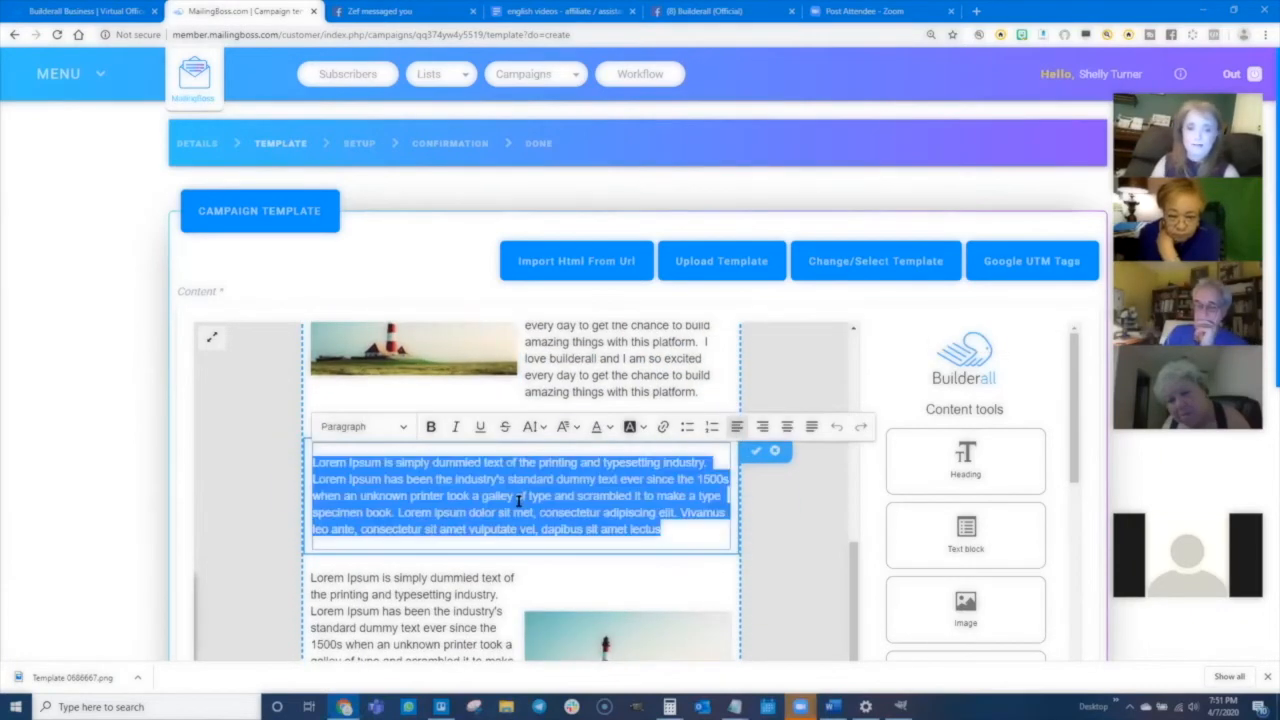
text(I love builderall and I am so excited every day to get the chance to build amazing things with this platform.)
text(I love builderall and I am so excited every day to get the chance to build amazing things with this platform.)
text(I love builderall and I am so excited every day to get the chance to build amazing things with this platform.)
scroll(400, 537, down, 1)
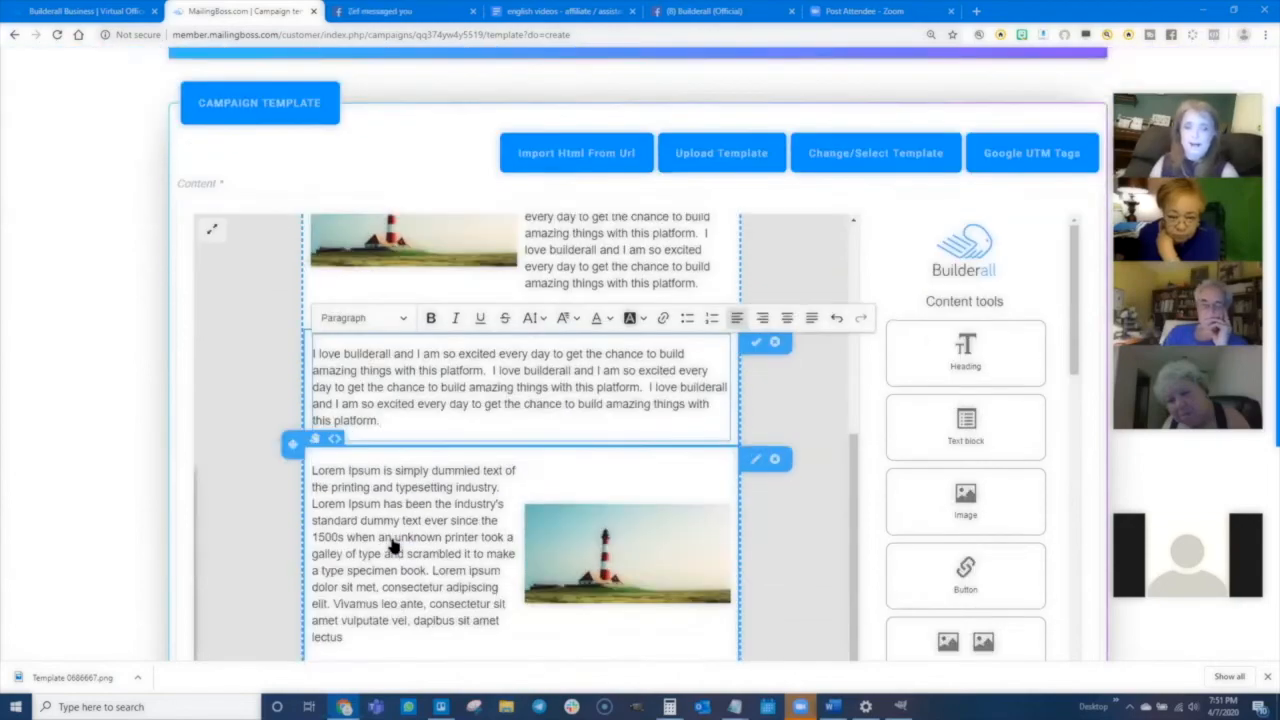
- Replace the text beside the last lighthouse image with pasted copies of the sentence and save the template
scroll(400, 537, down, 1)
double_click(400, 490)
double_click(400, 472)
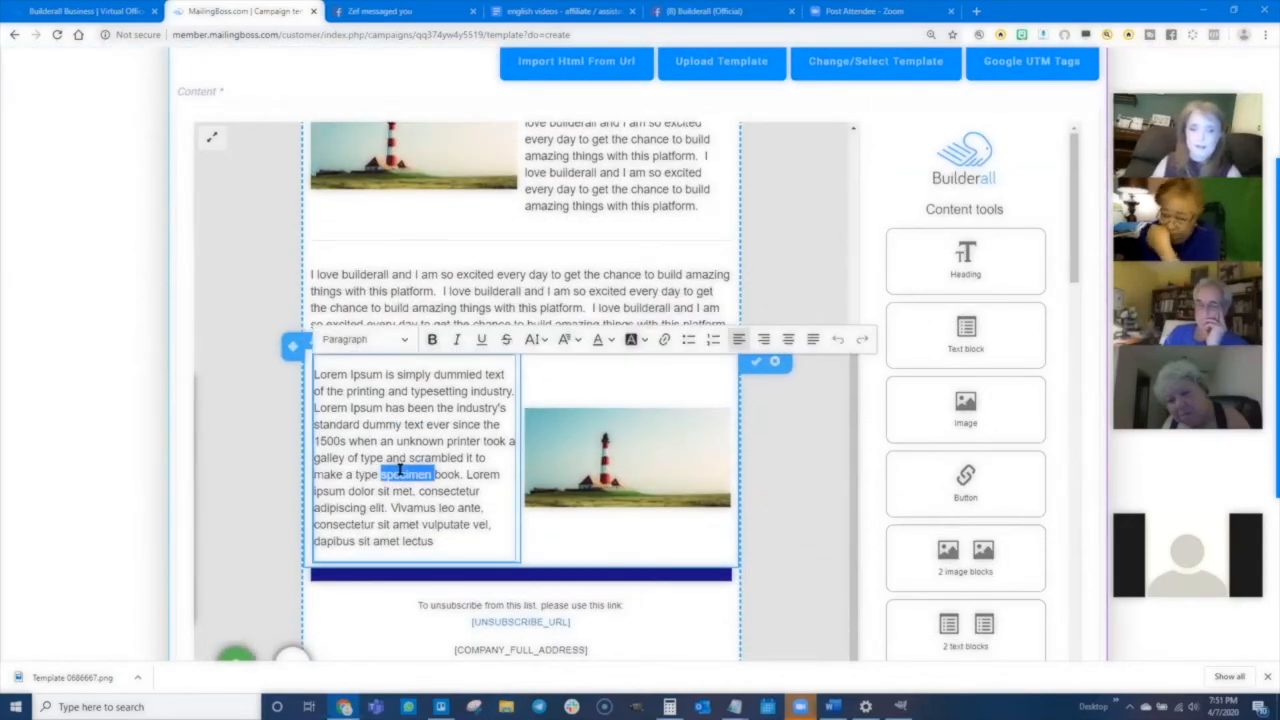
triple_click(400, 472)
text(I love builderall and I am so excited every day to get the chance to build amazing things with this platform.)
text(I love builderall and I am so excited every day to get the chance to build amazing things with this platform.)
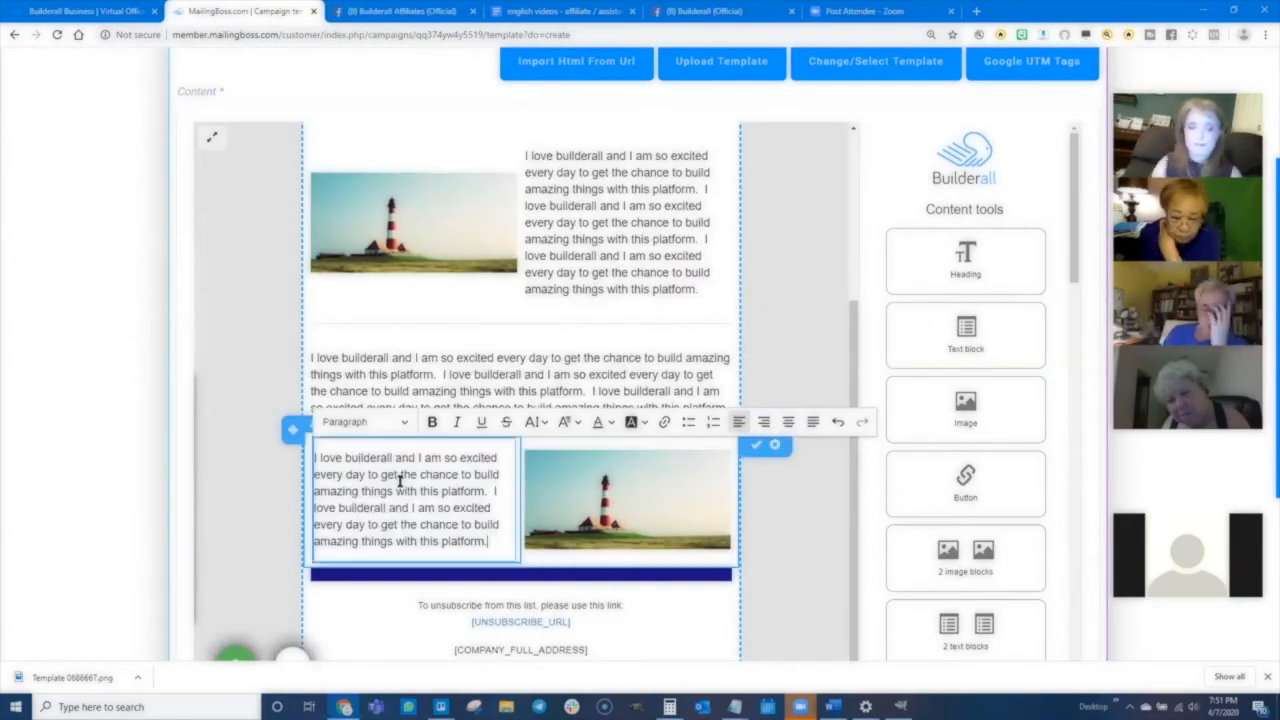
scroll(329, 443, down, 3)
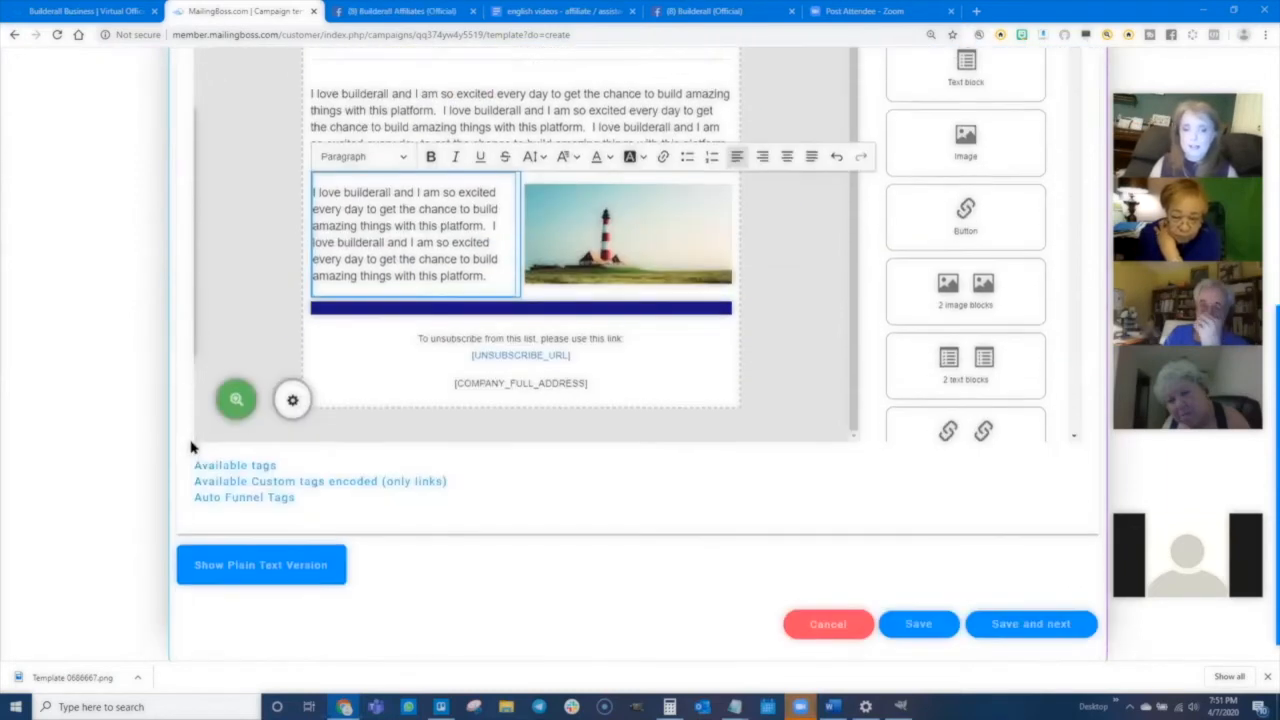
click(1028, 598)
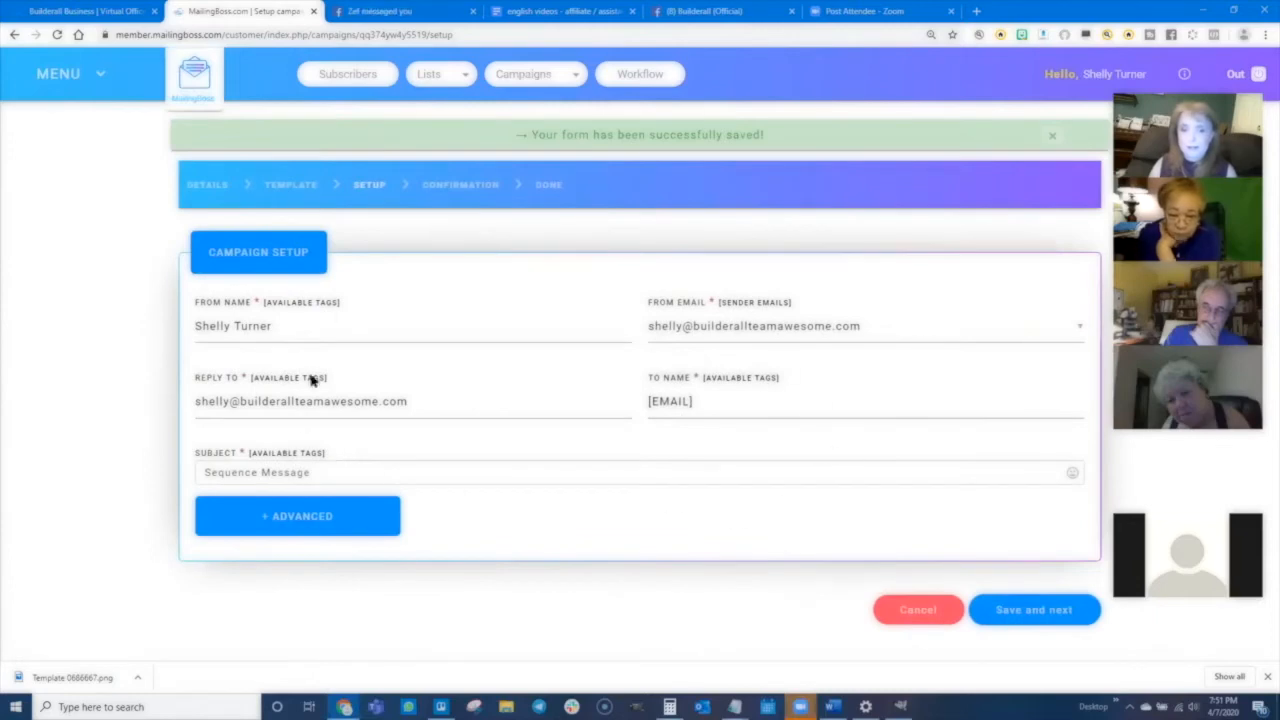
- Set the second email's subject to Welcome to Email #2 and save the setup
click(245, 472)
drag(340, 476, 214, 477)
text(Welcome to Em)
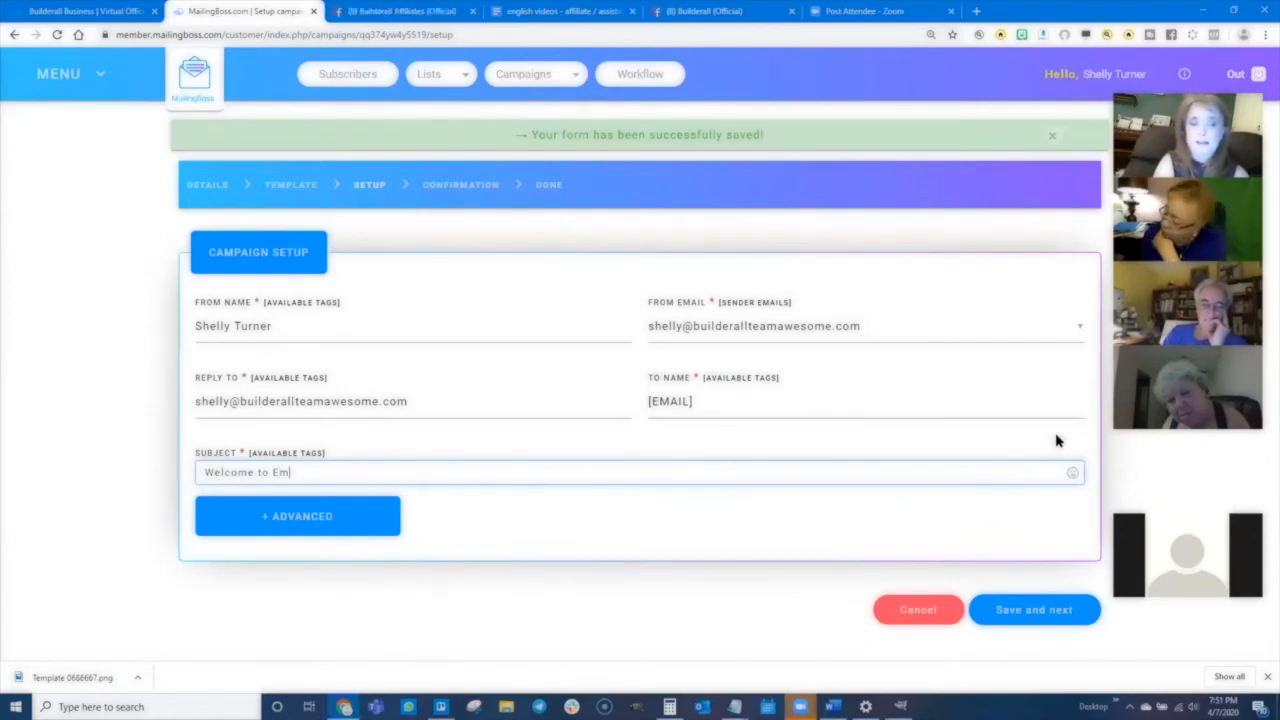
text(ail #2)
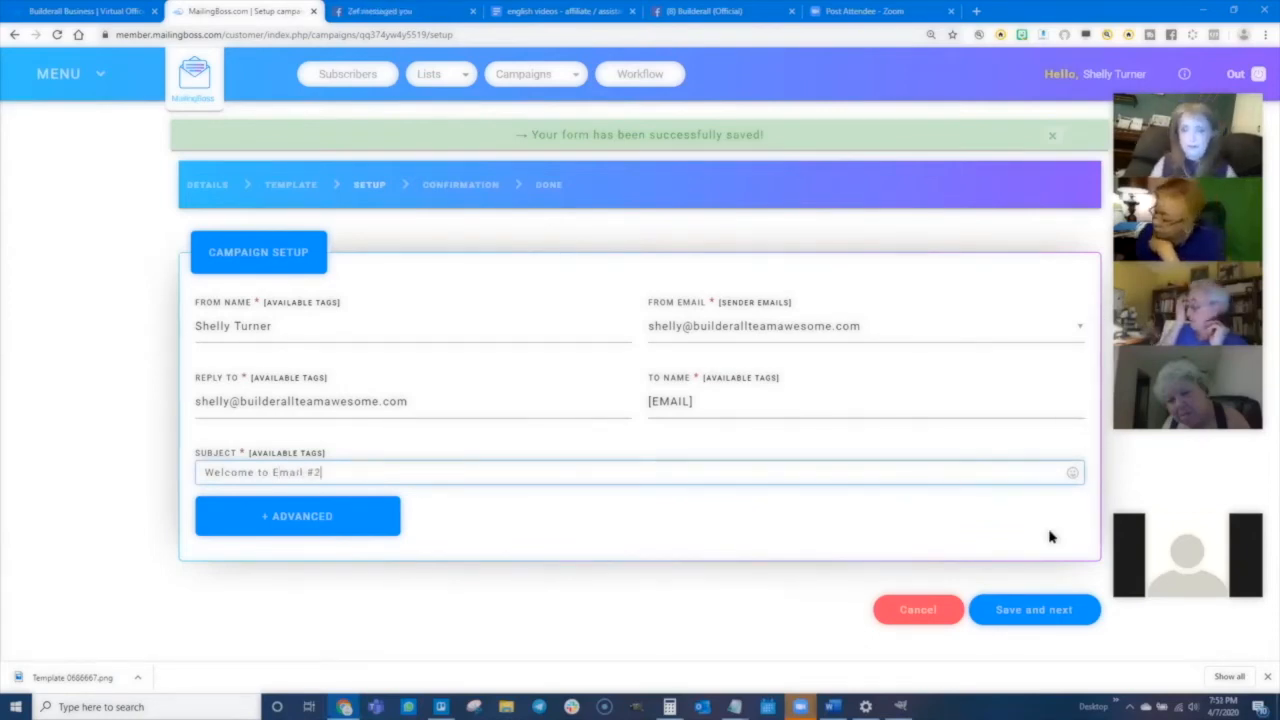
click(1043, 609)
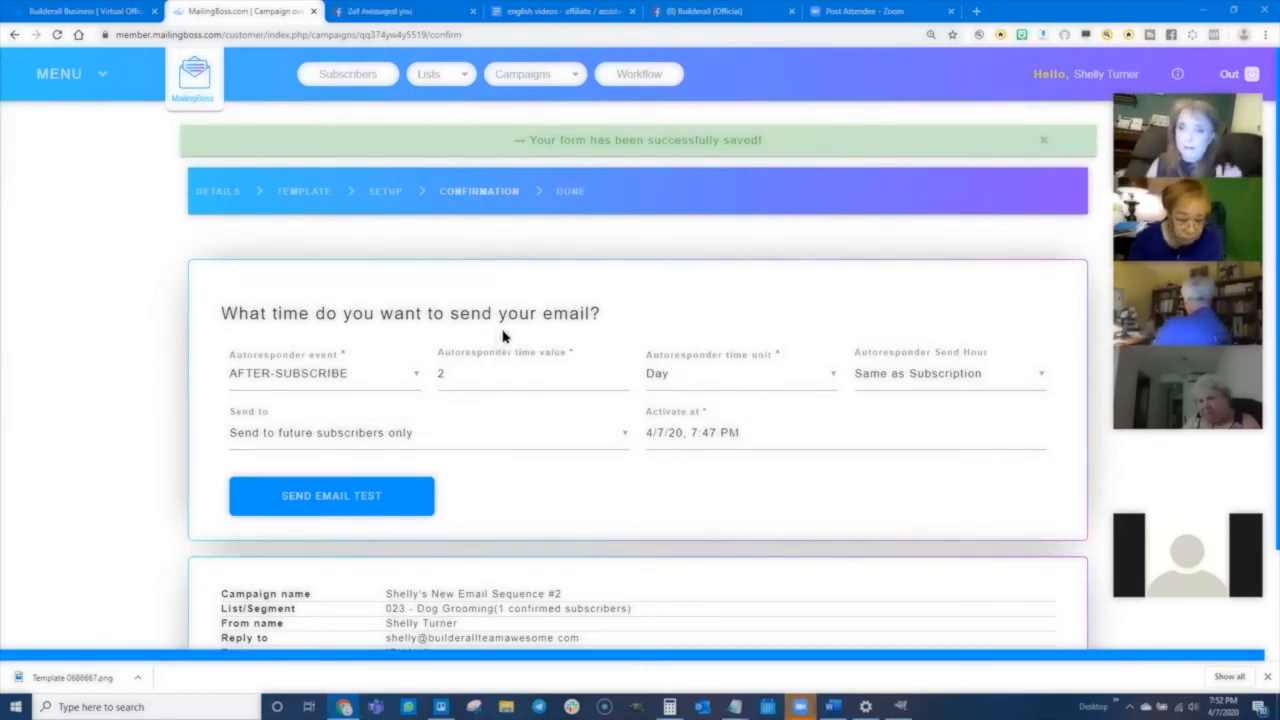
- Schedule the second email 1 day after subscribe with send hour 8:00 AM, then save and activate it
drag(472, 375, 433, 375)
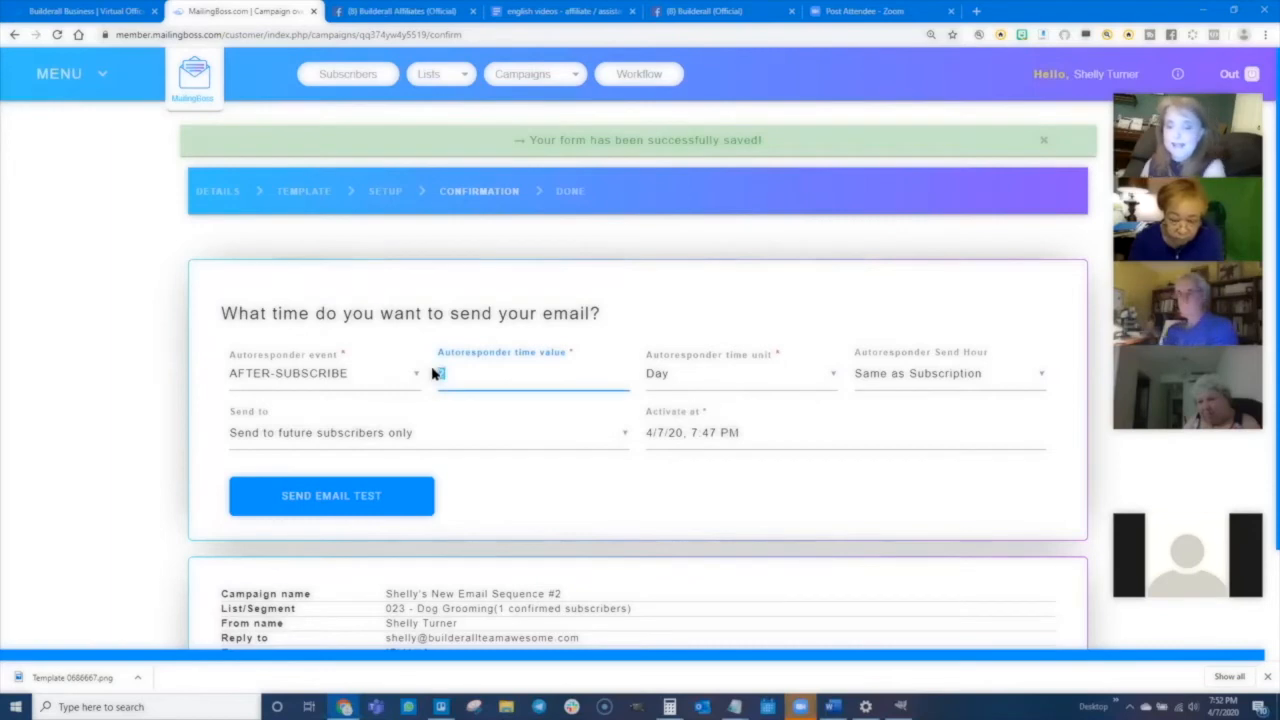
text(1)
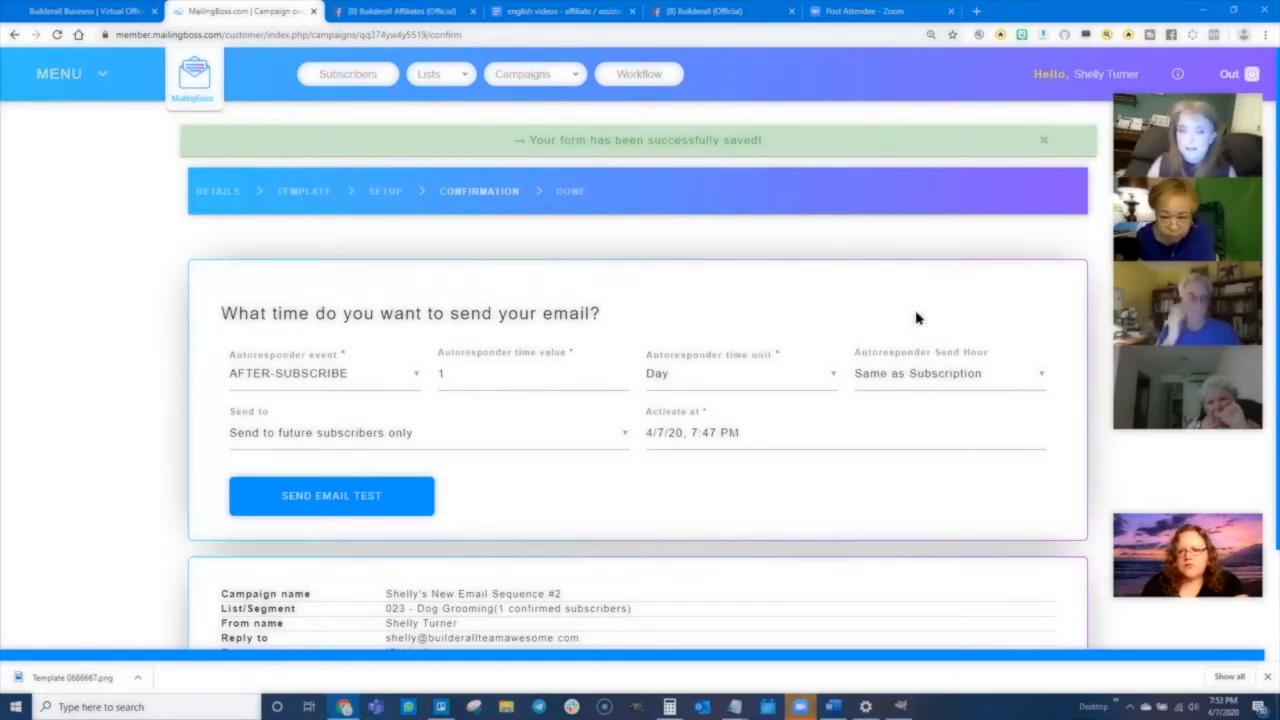
click(903, 374)
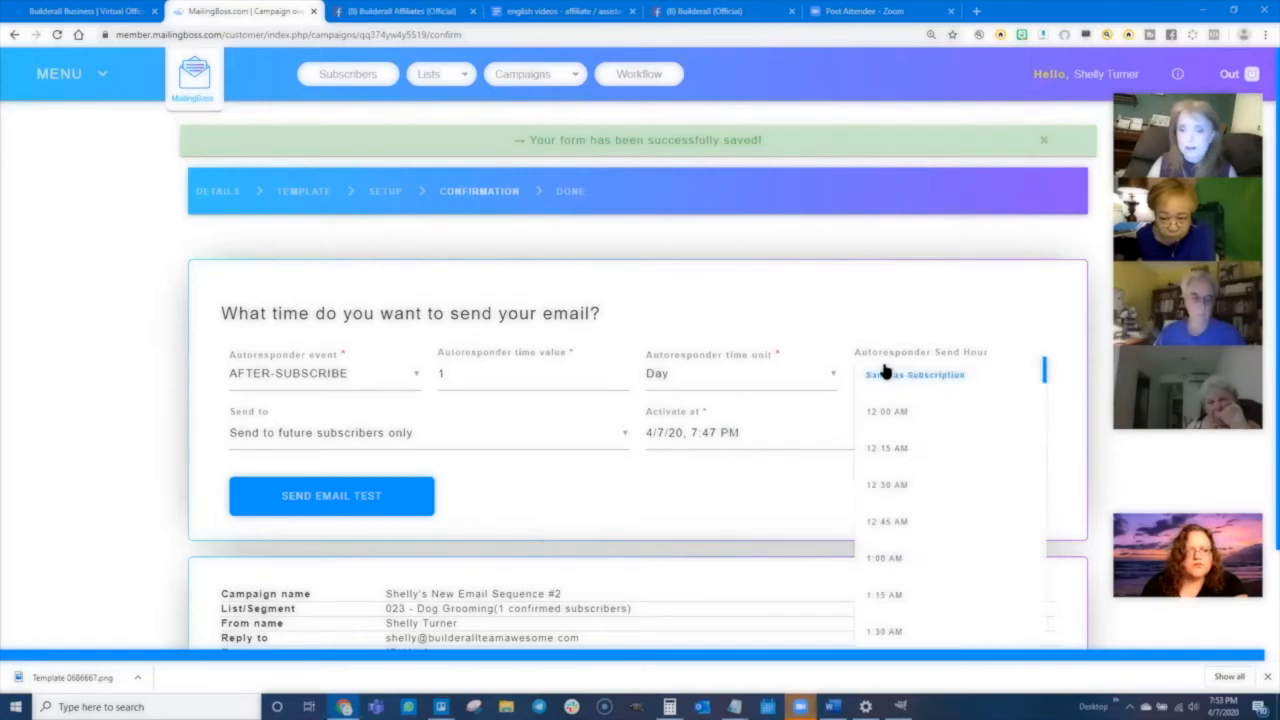
scroll(910, 530, down, 5)
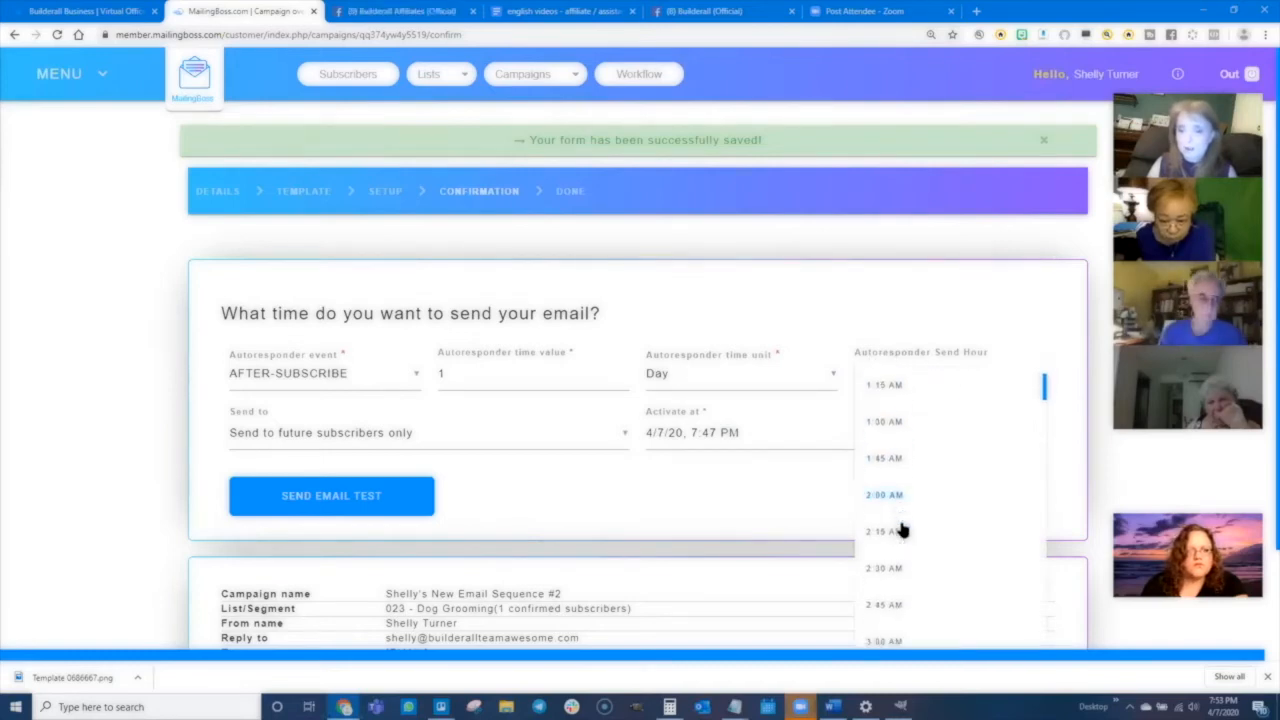
scroll(910, 544, down, 8)
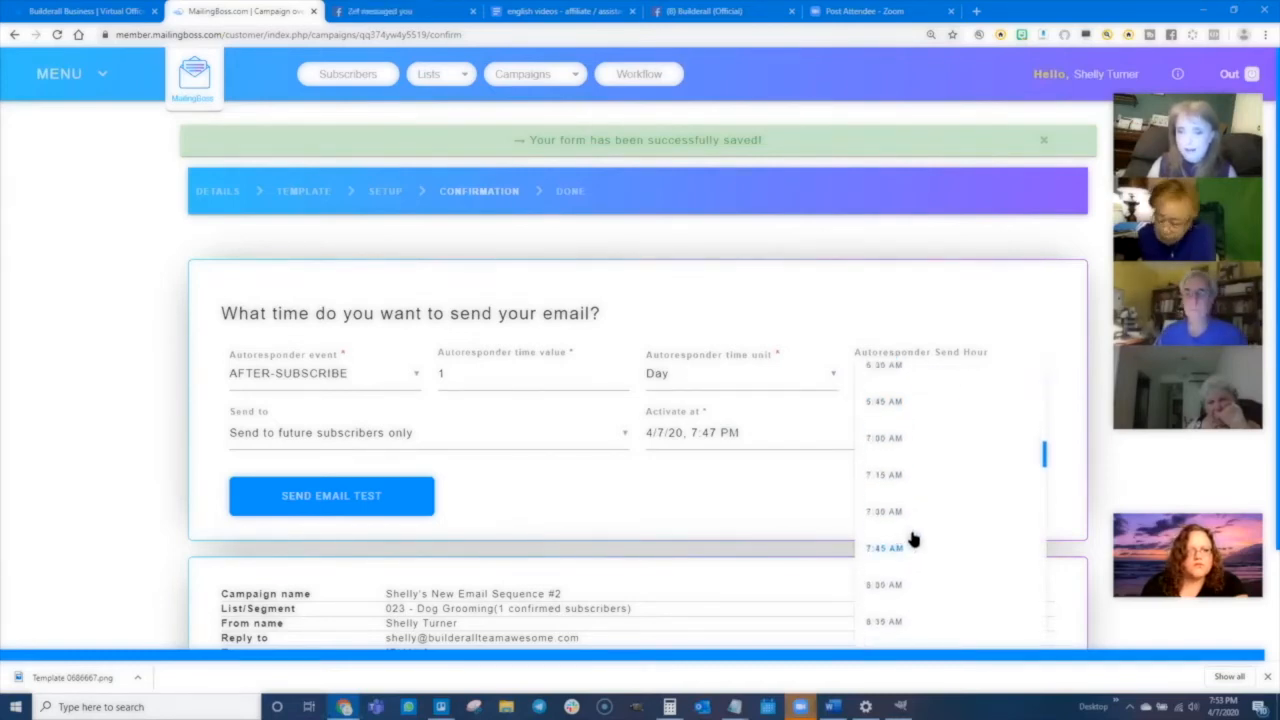
click(883, 523)
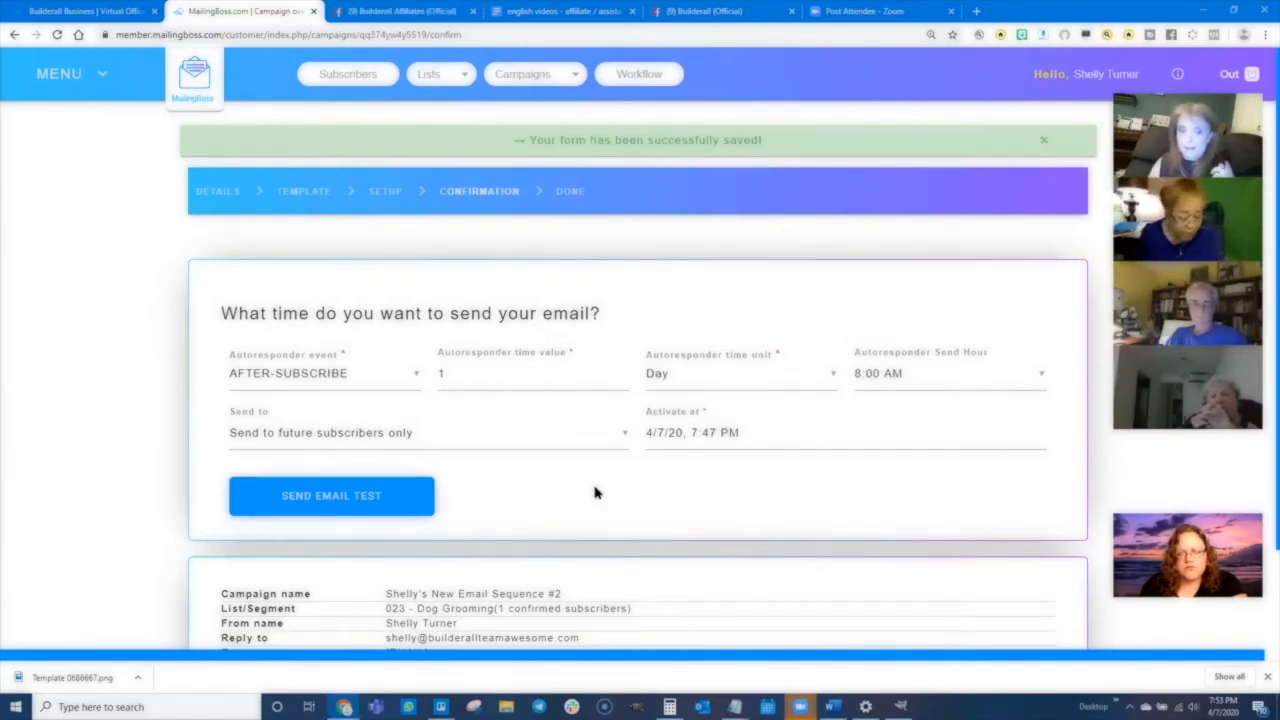
scroll(595, 492, down, 2)
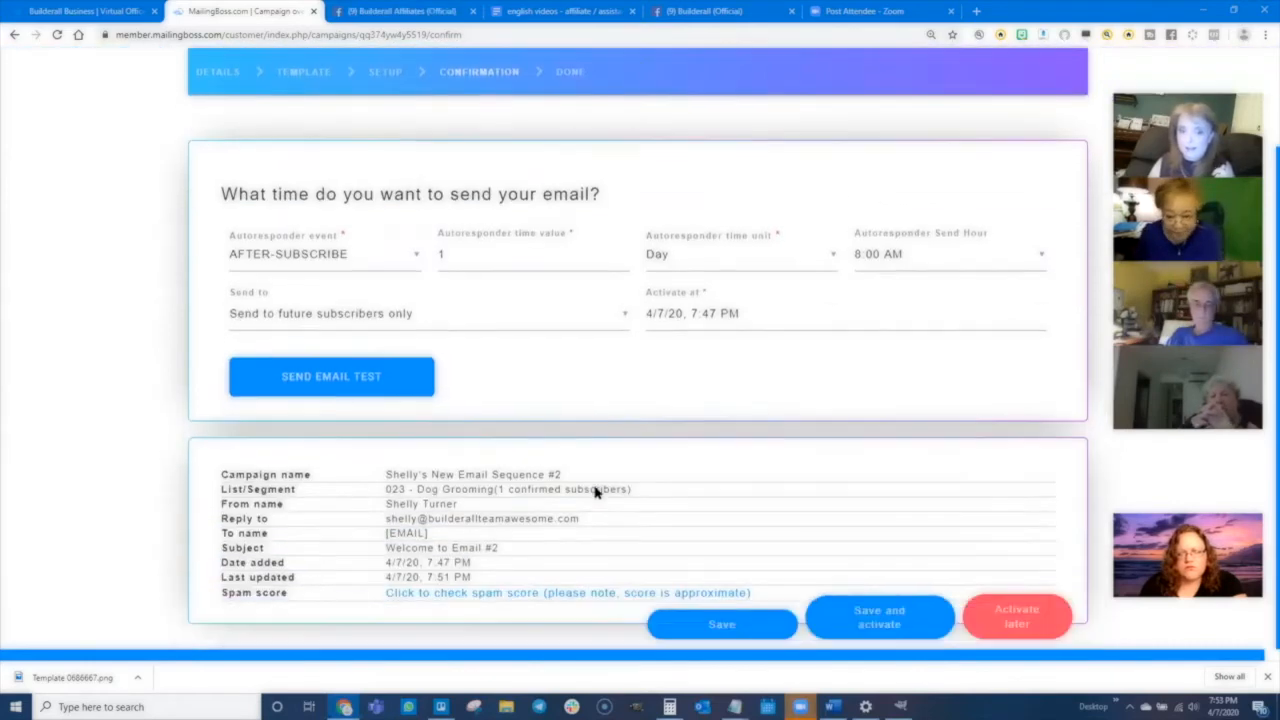
click(876, 620)
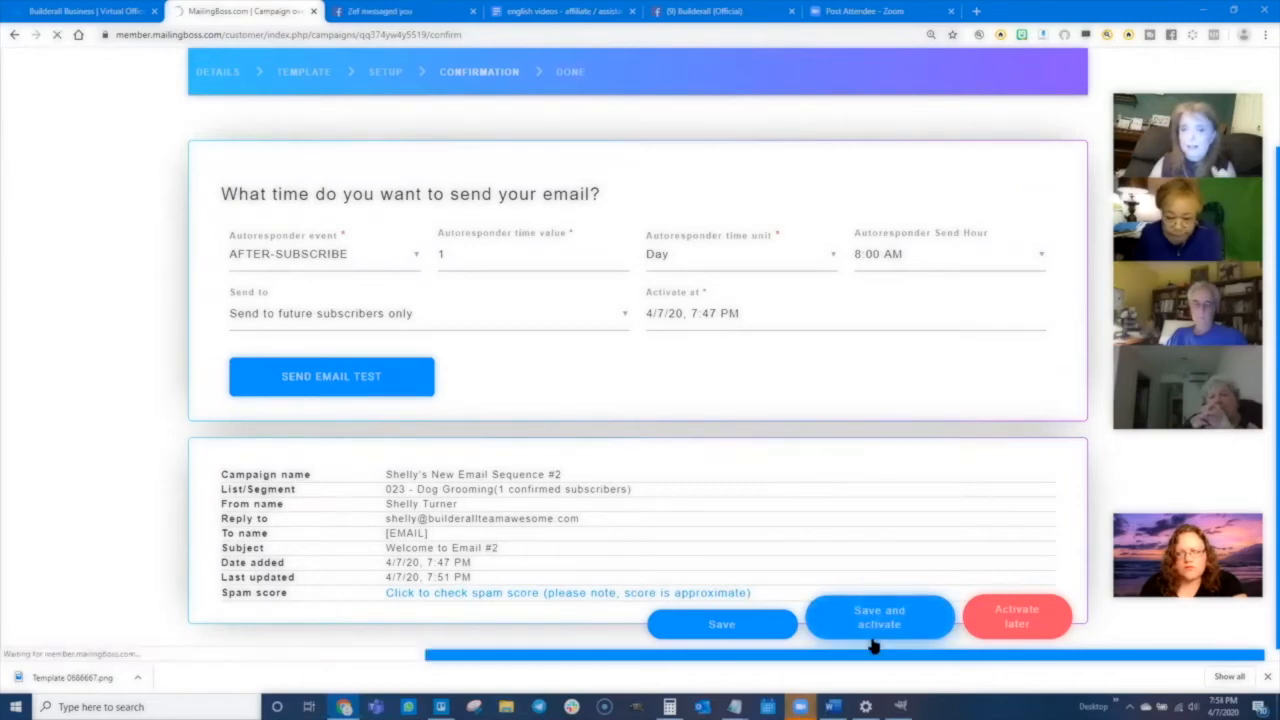